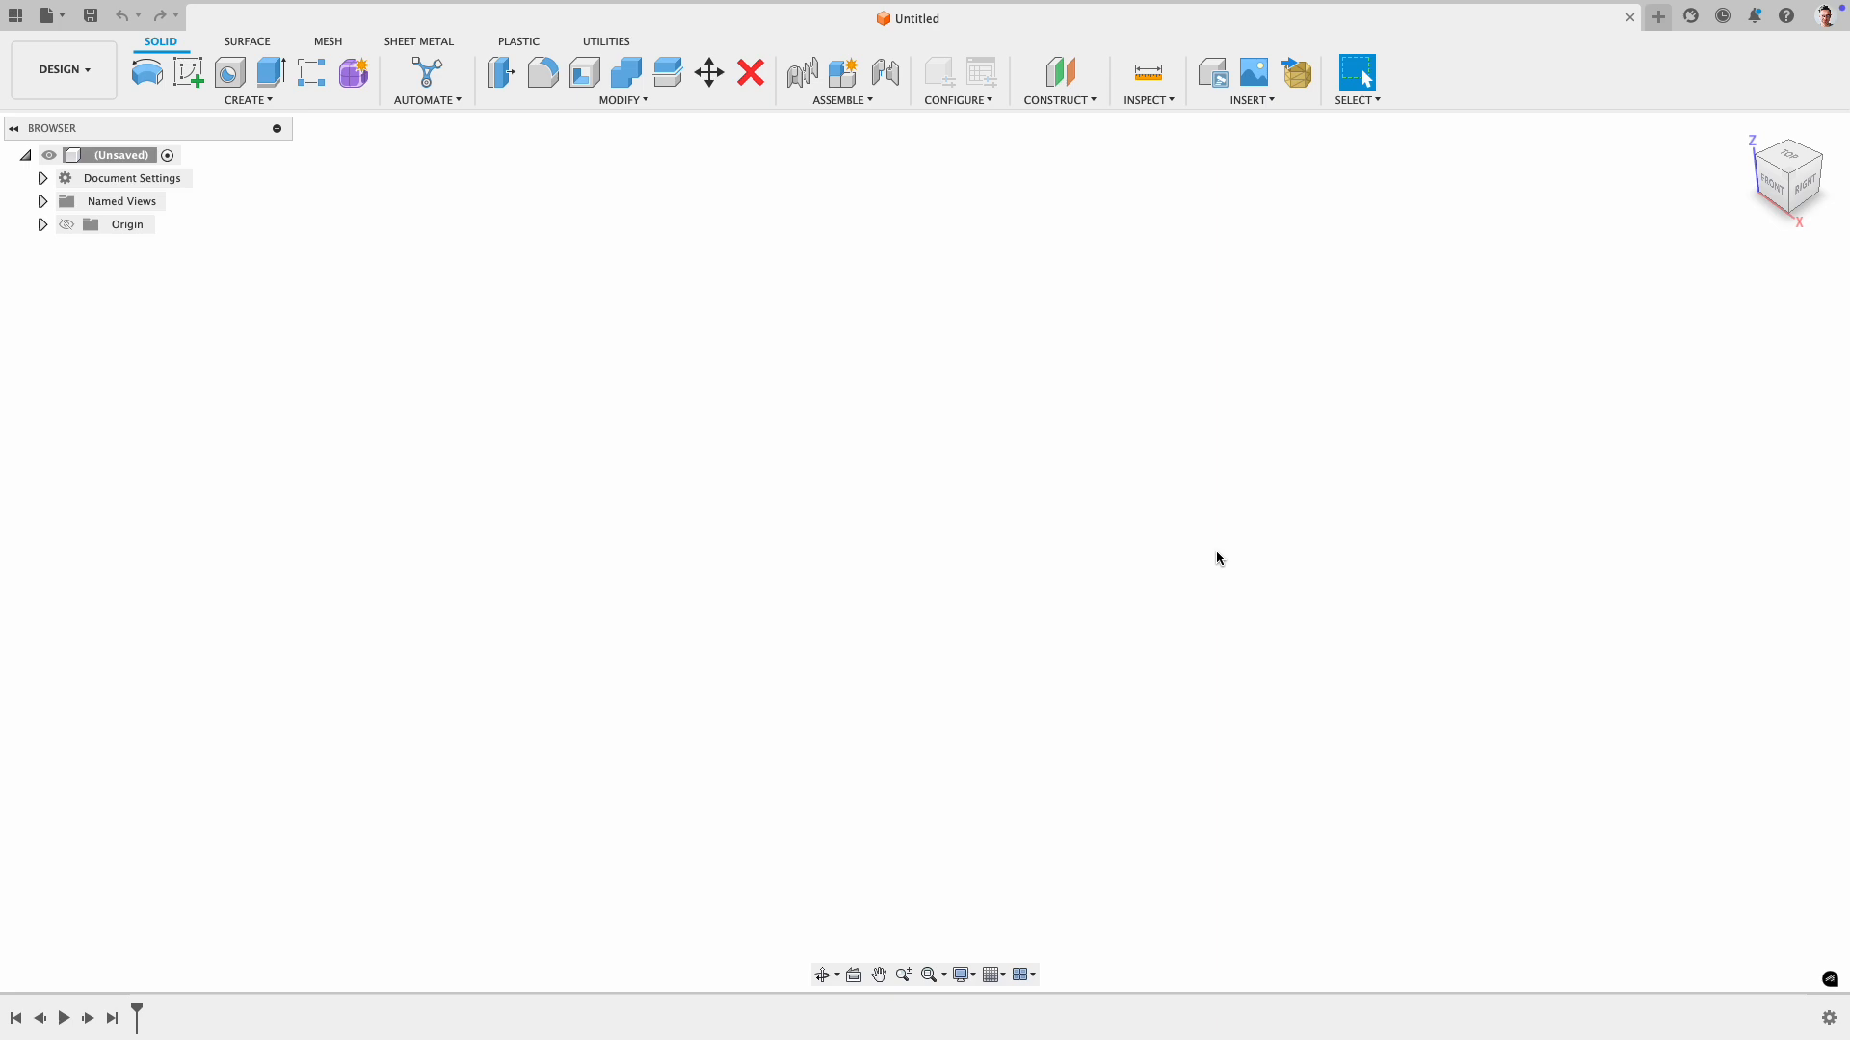
# - Switch to Safari, open the Autodesk Fusion page for students and educators, and sign in with the saved account e-mail and password
pyautogui.press('super+Tab')
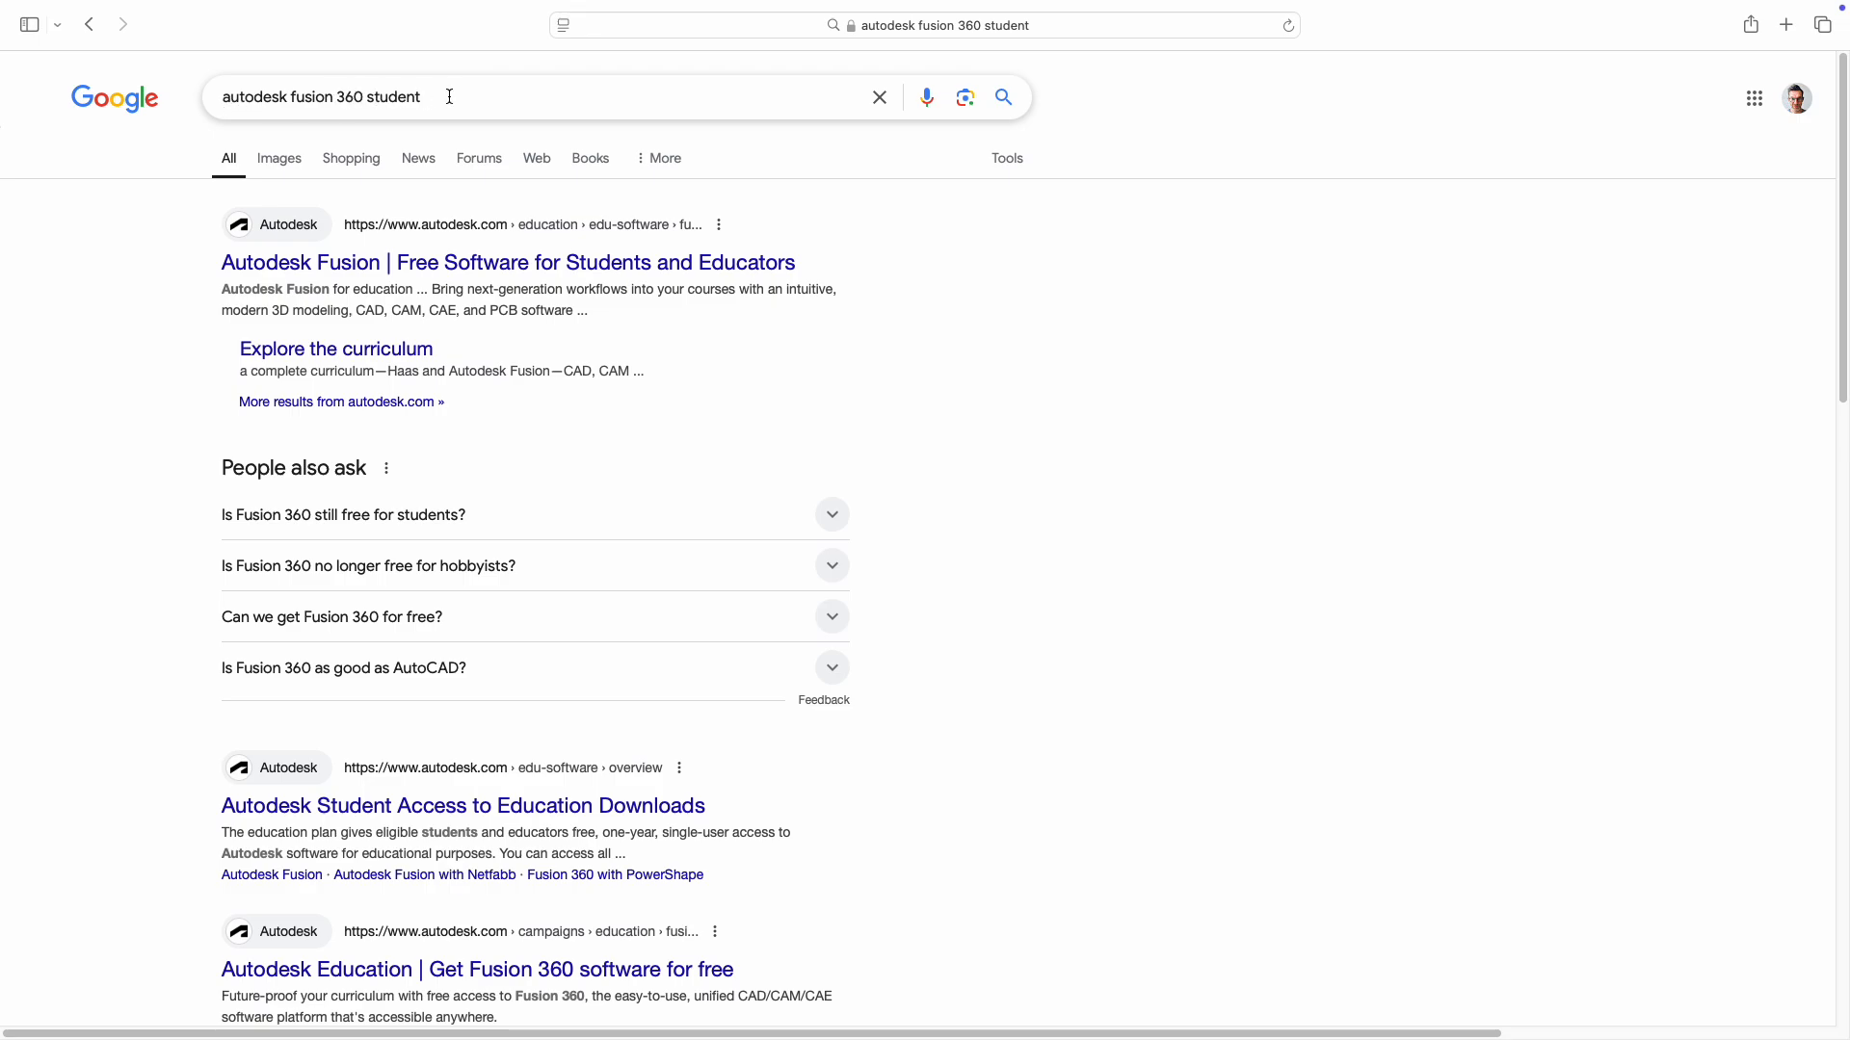
pyautogui.click(385, 274)
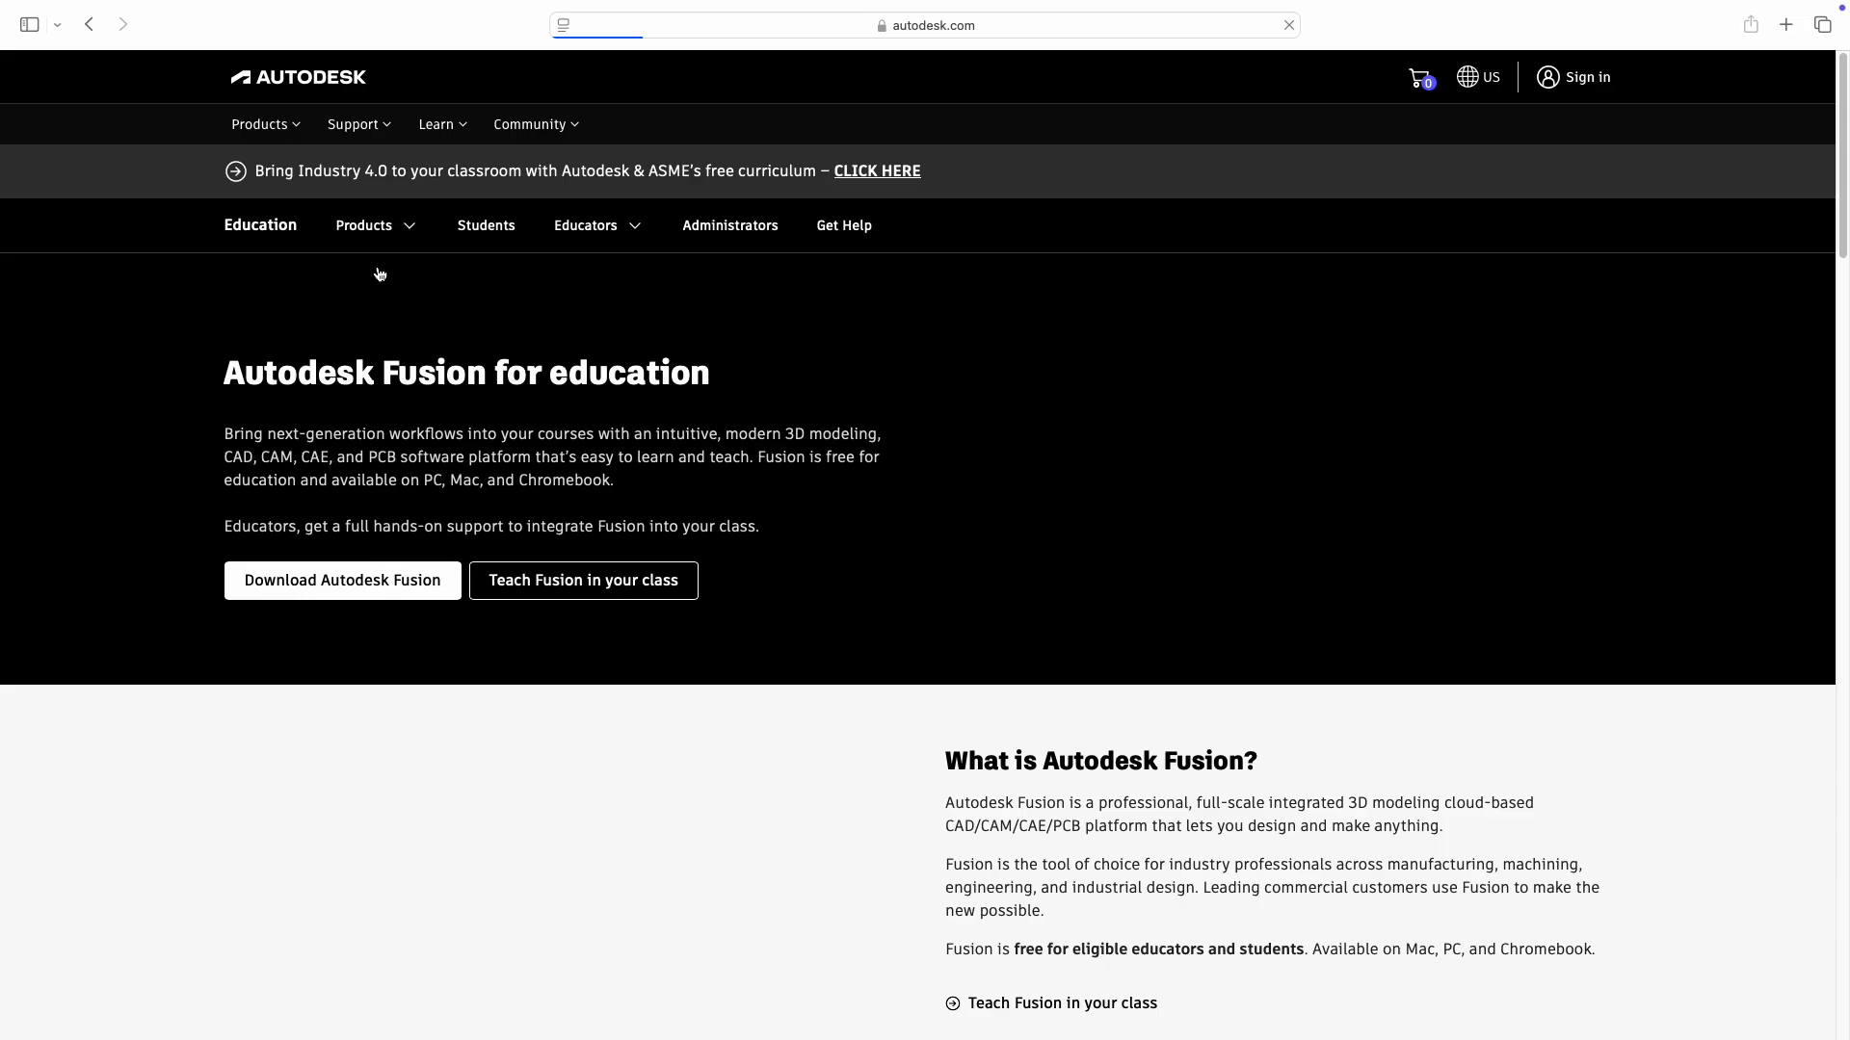
pyautogui.click(1580, 85)
pyautogui.press('Return')
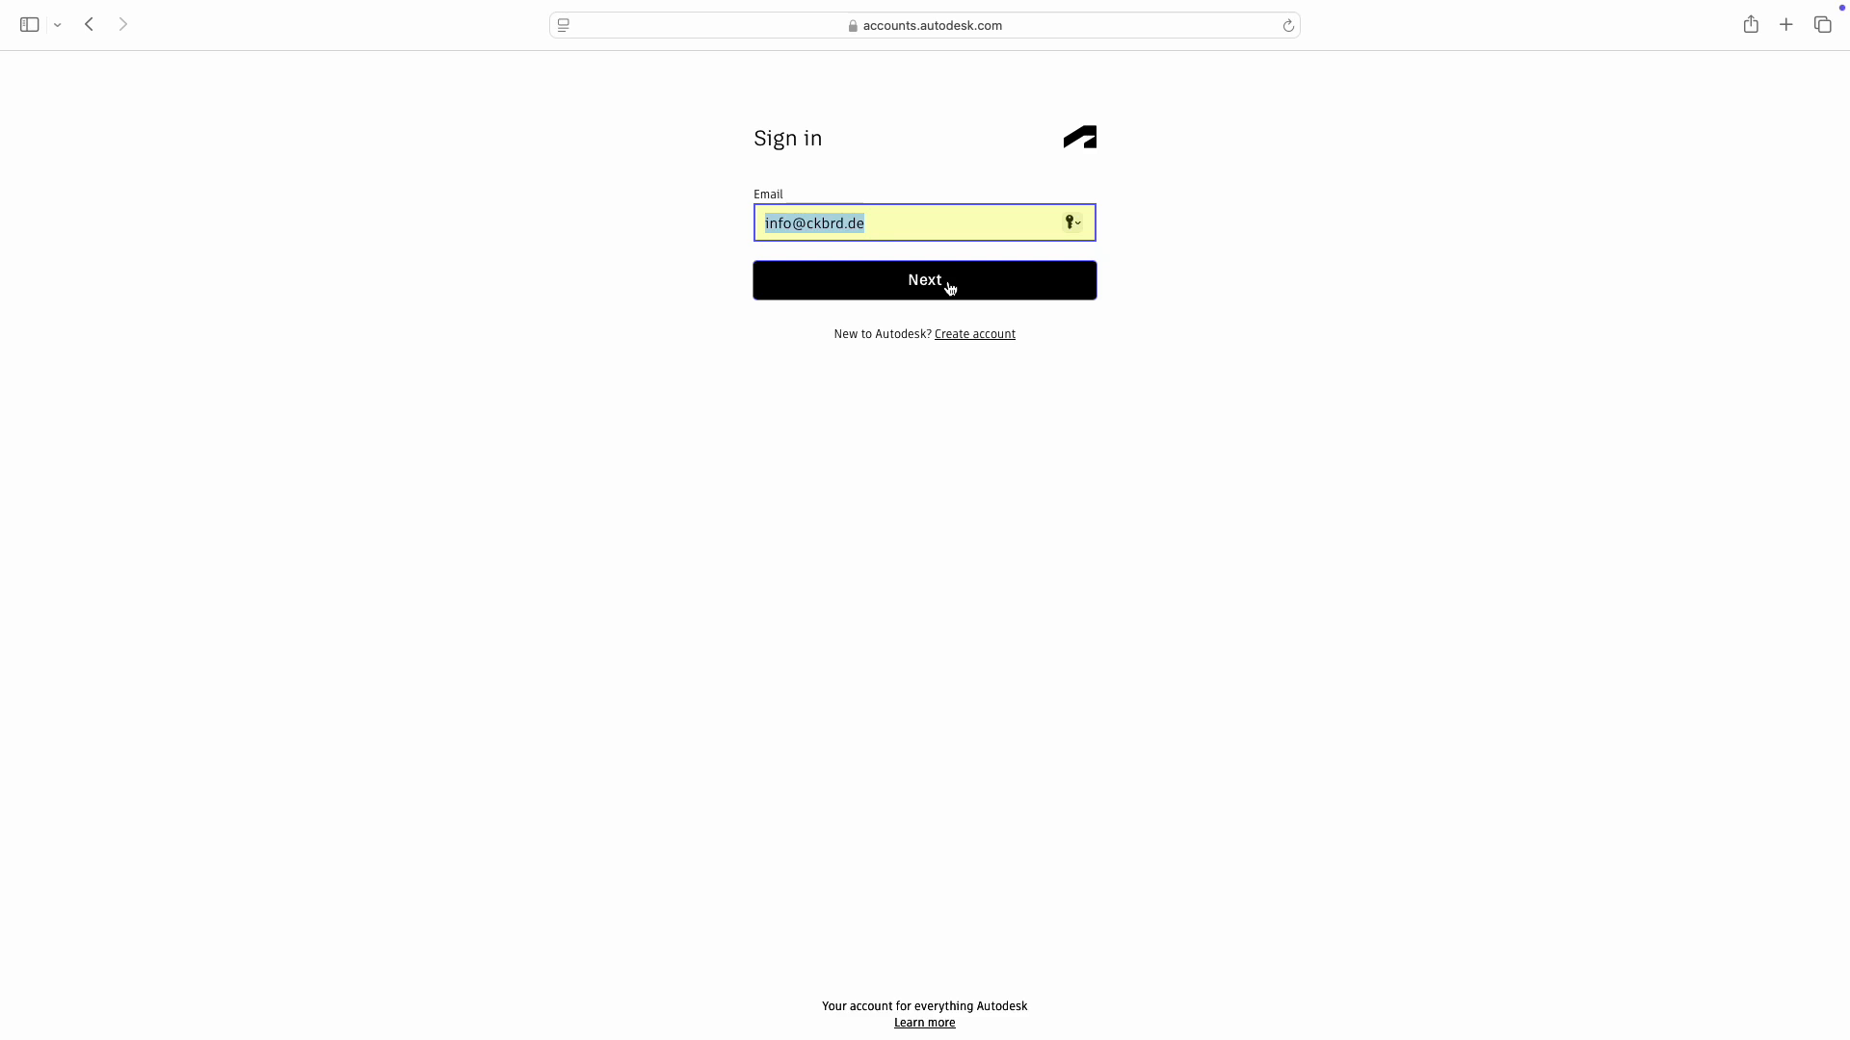
pyautogui.click(950, 288)
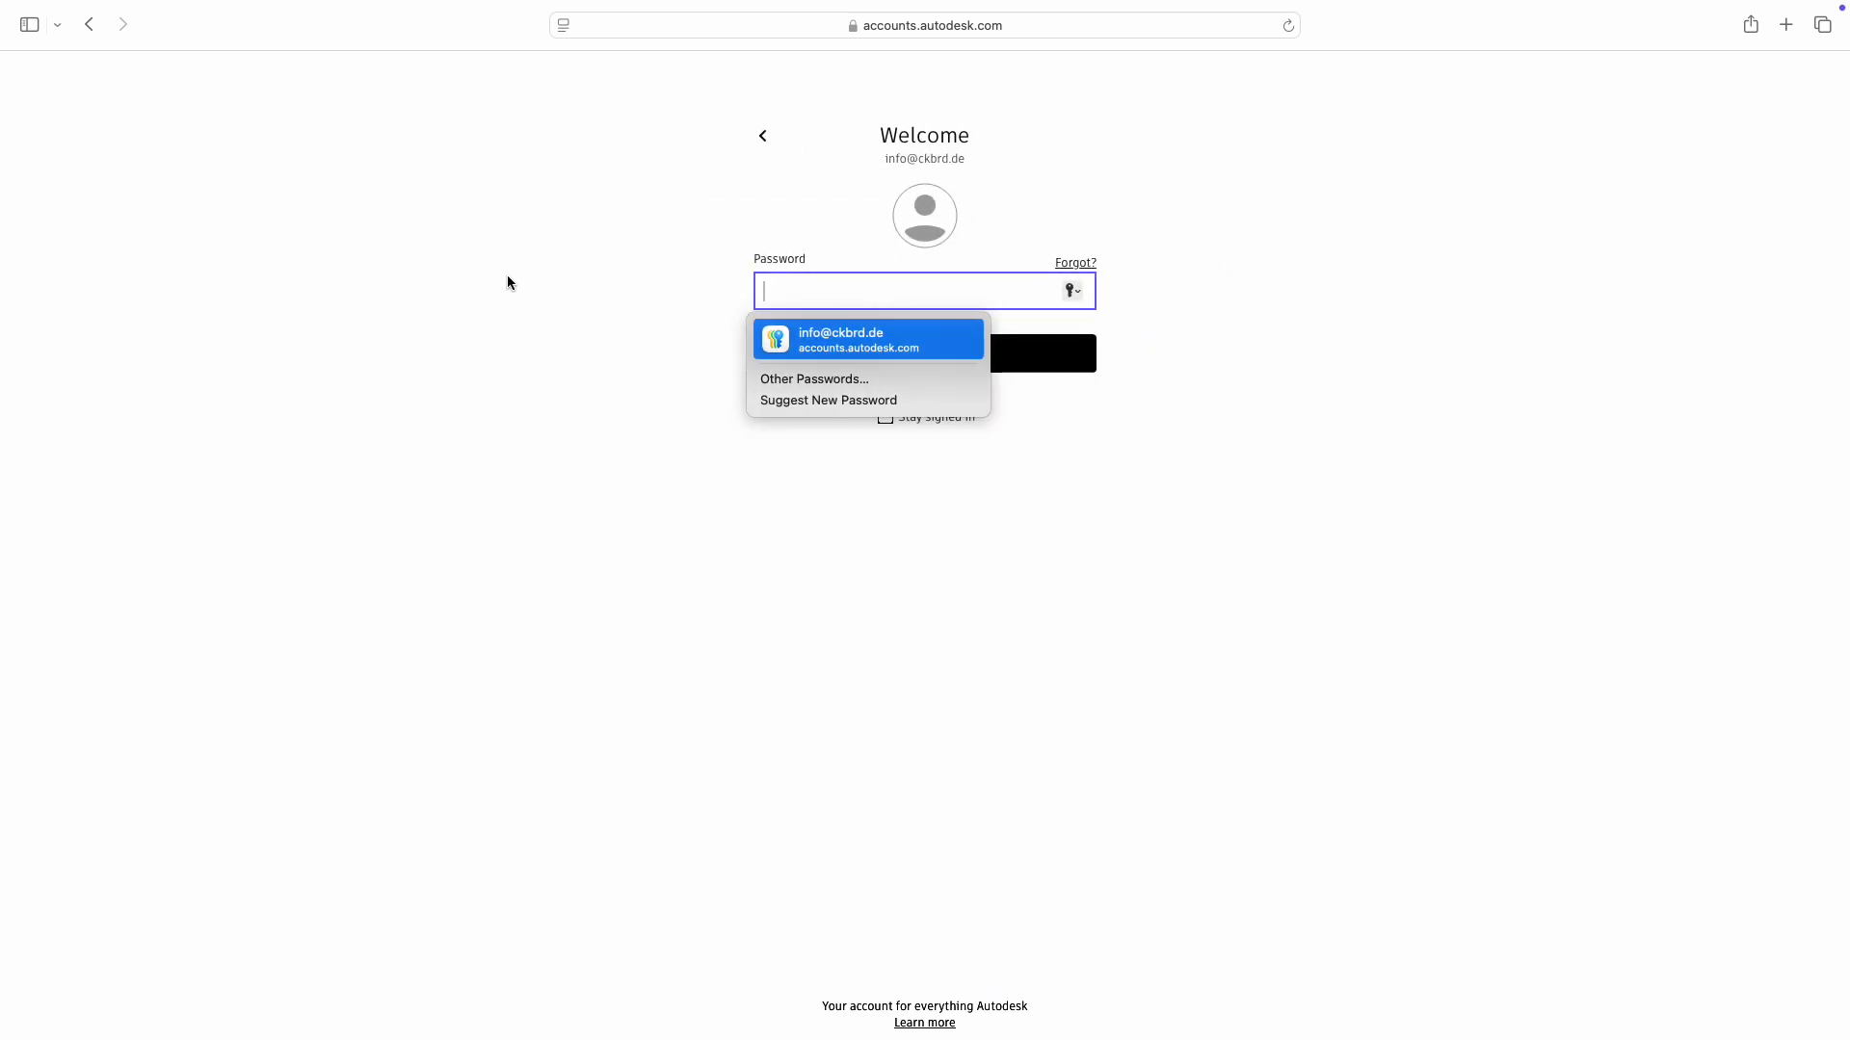
pyautogui.click(856, 332)
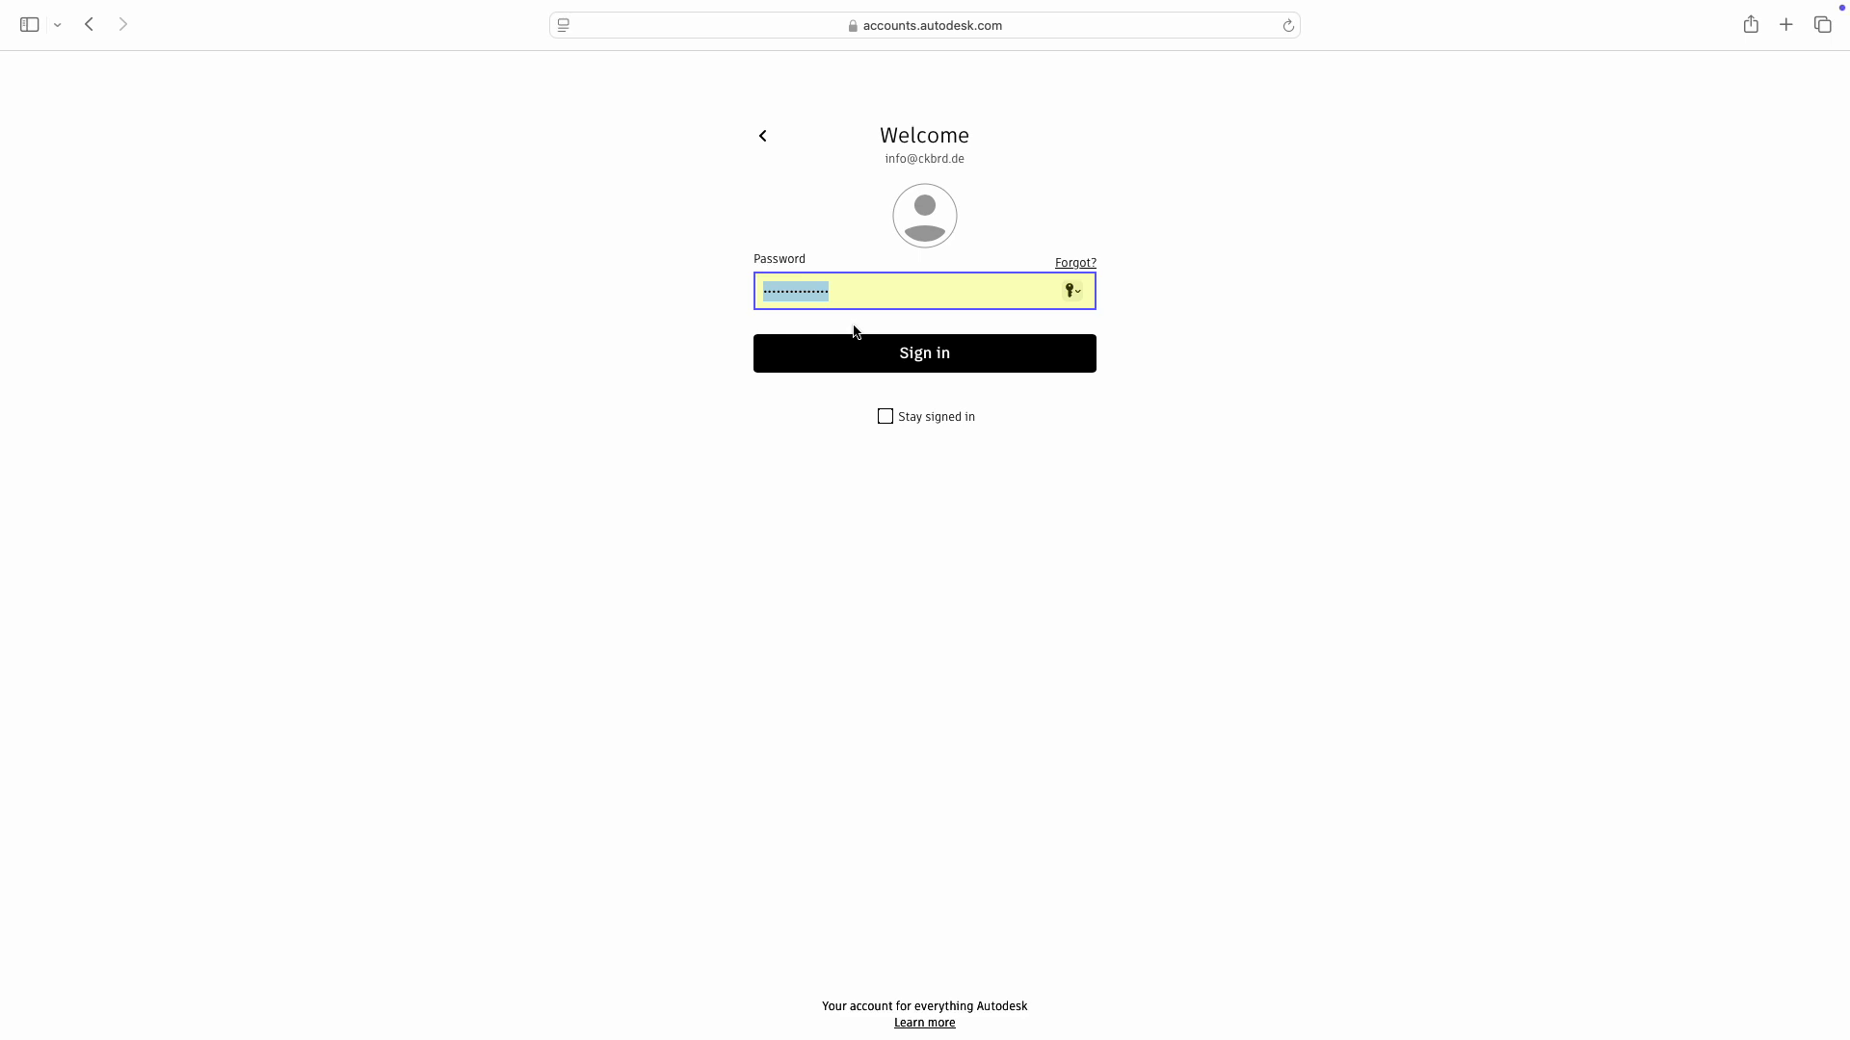
pyautogui.click(877, 353)
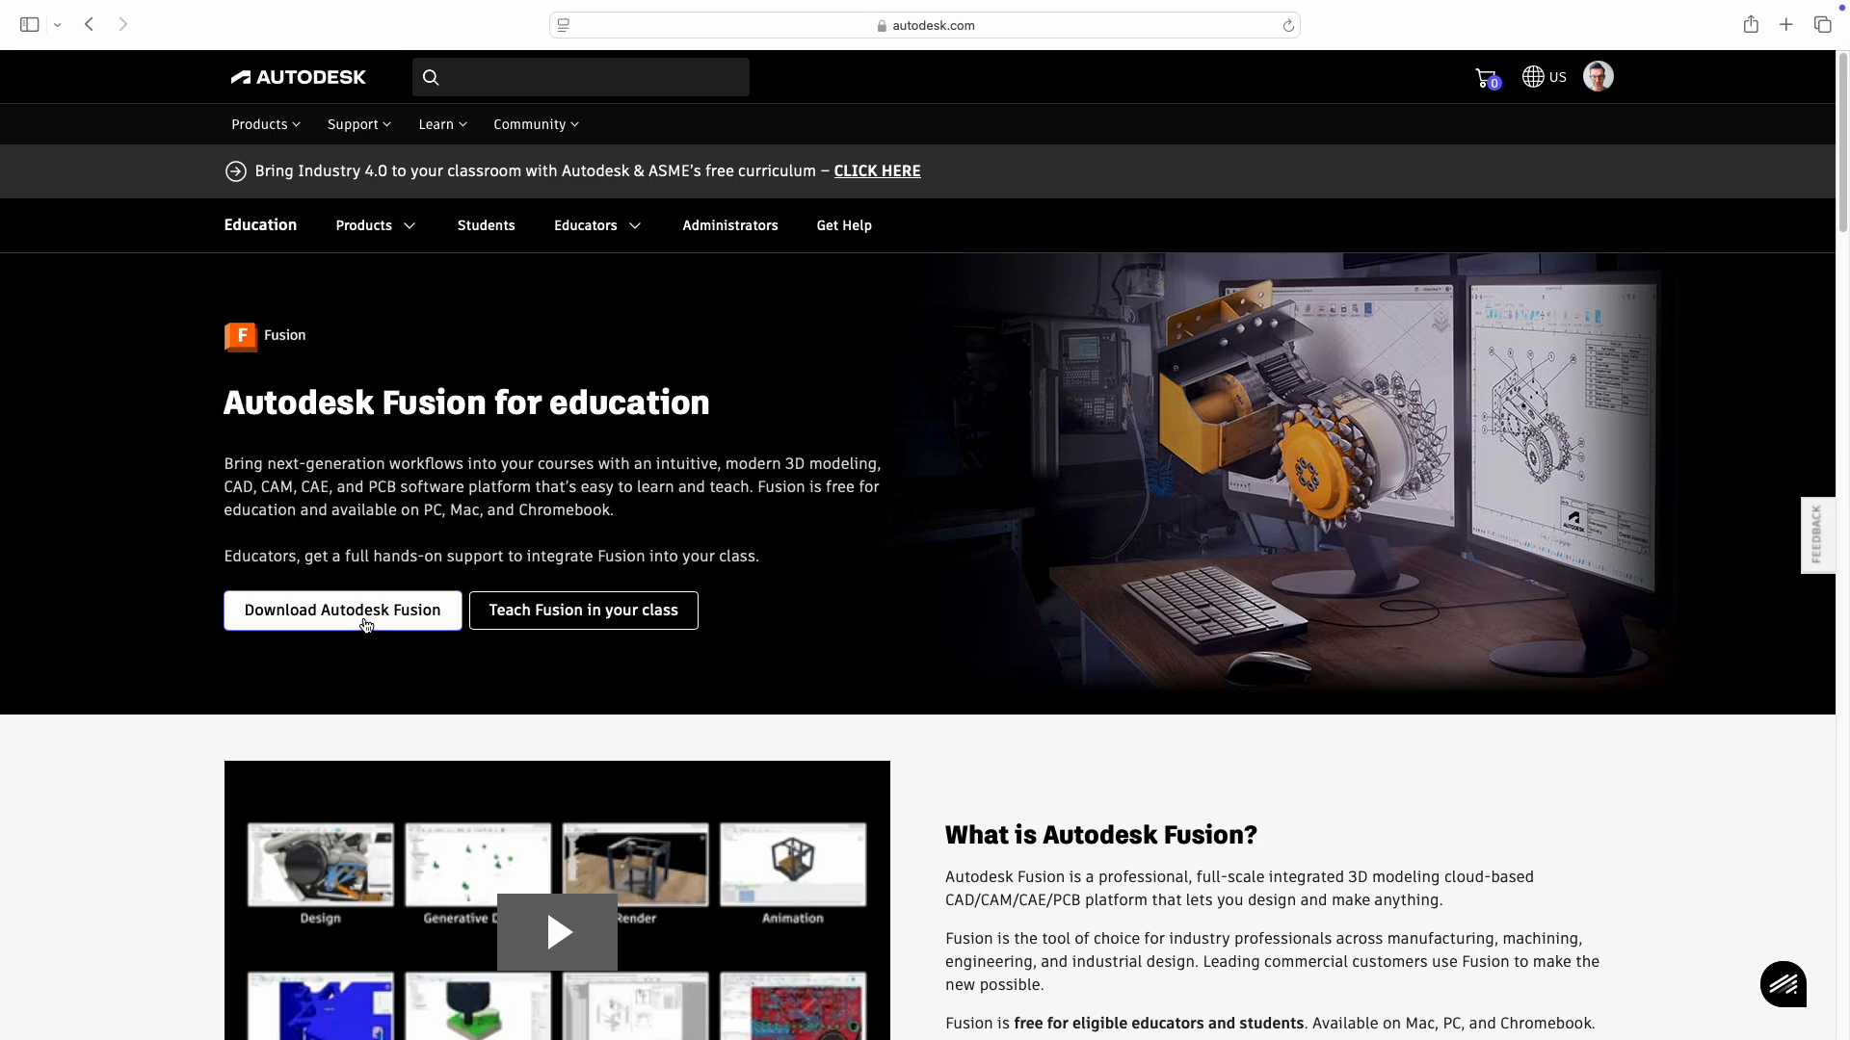
# - Go to the Autodesk education downloads and select Fusion with the Student subscription plan
pyautogui.click(364, 616)
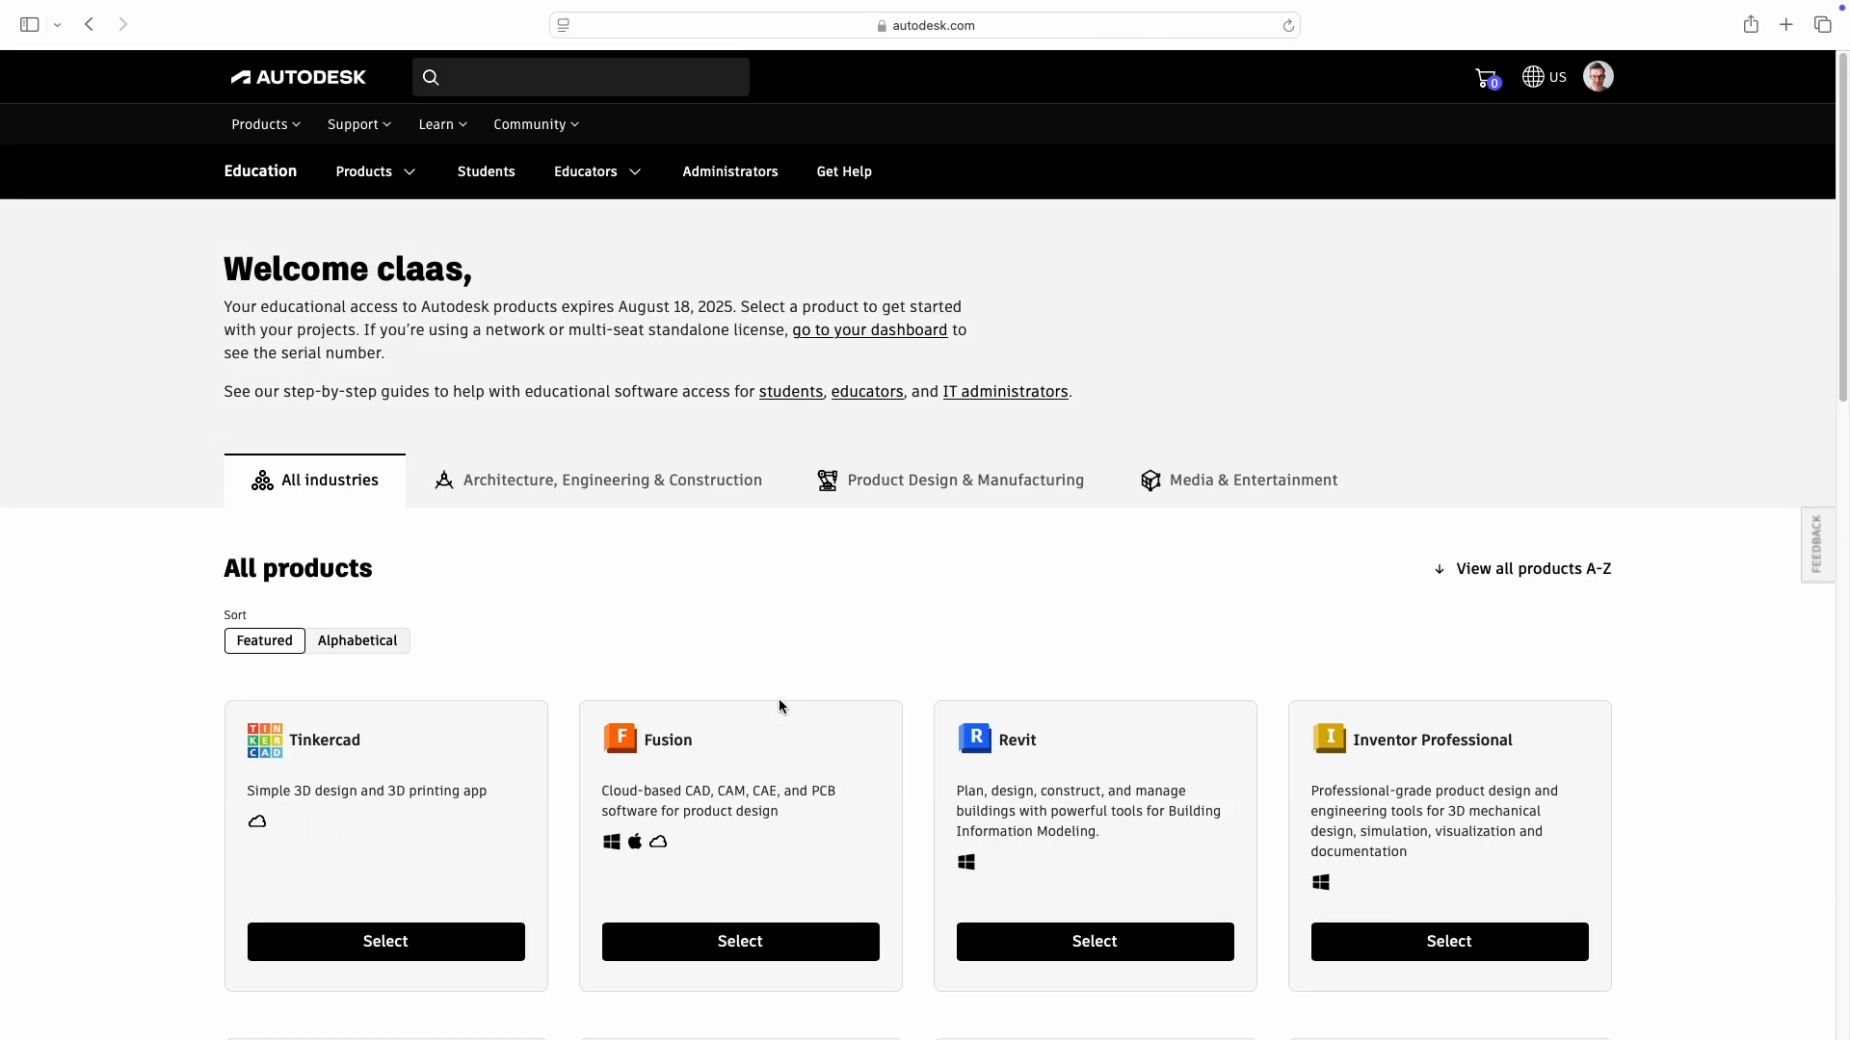
pyautogui.click(662, 957)
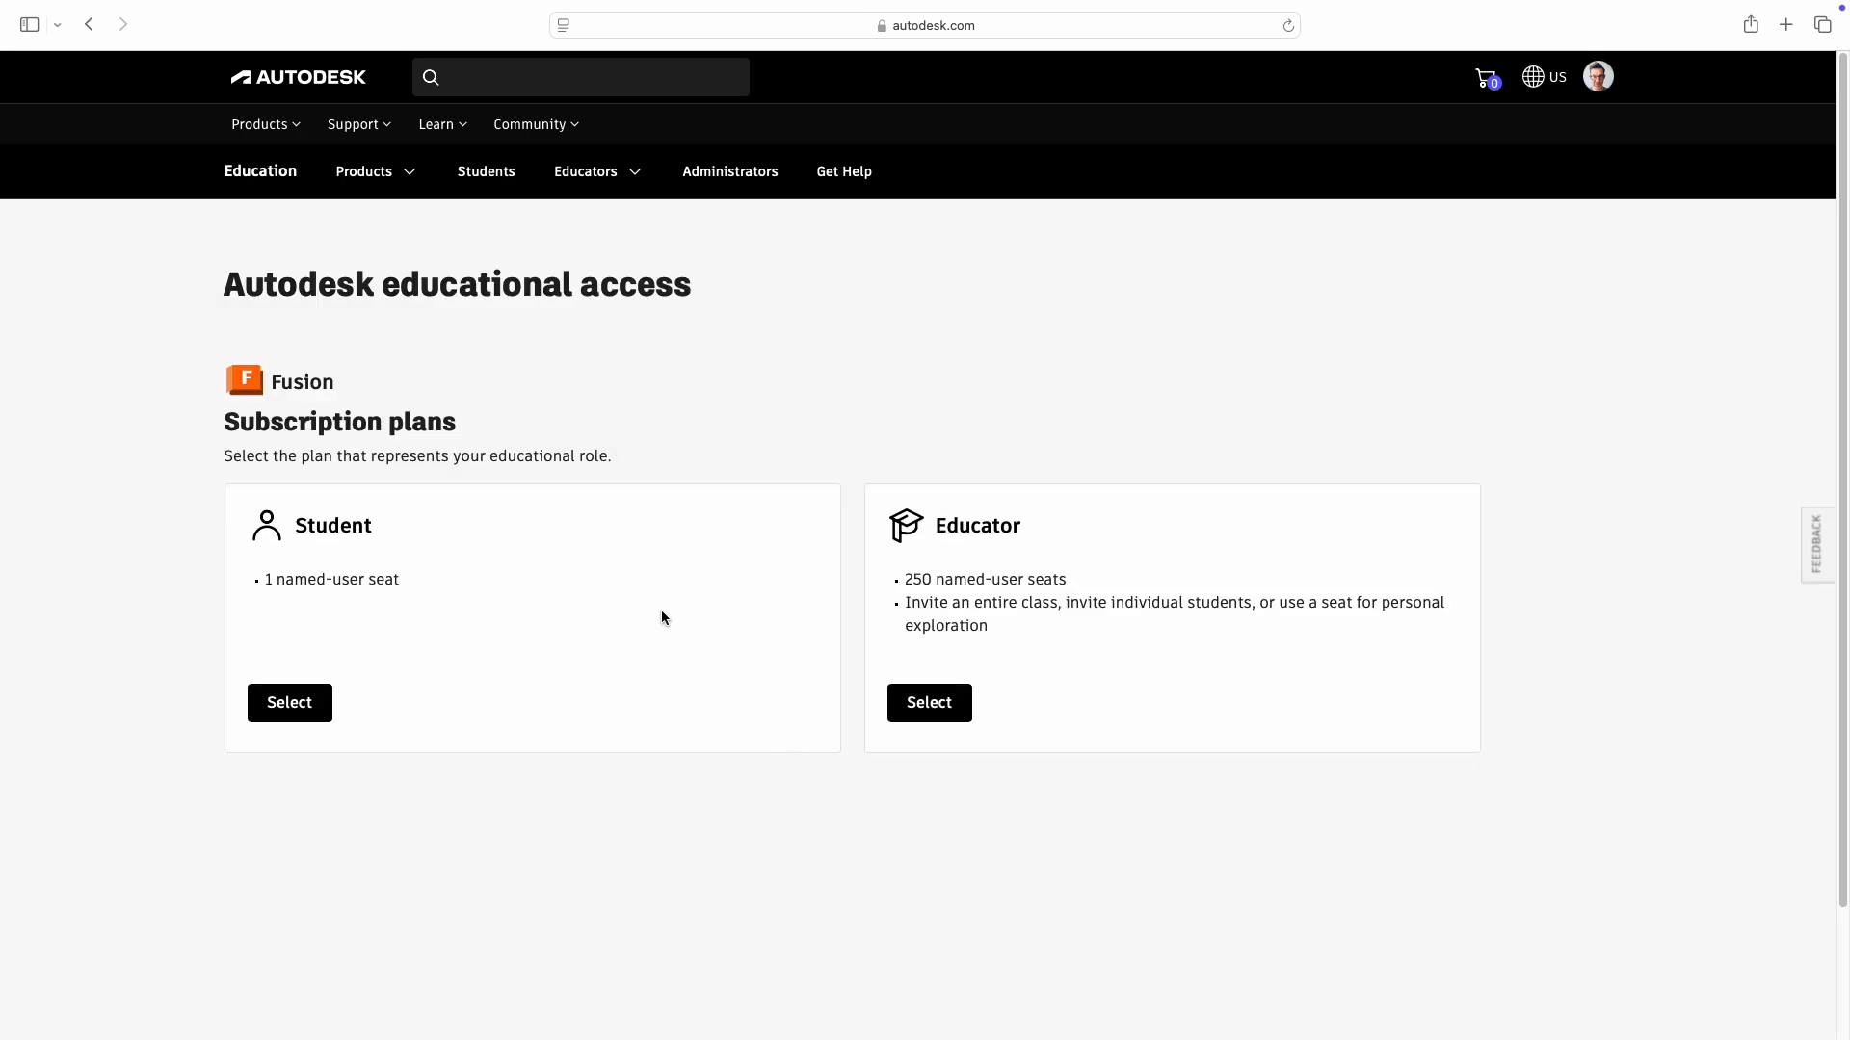
pyautogui.click(298, 711)
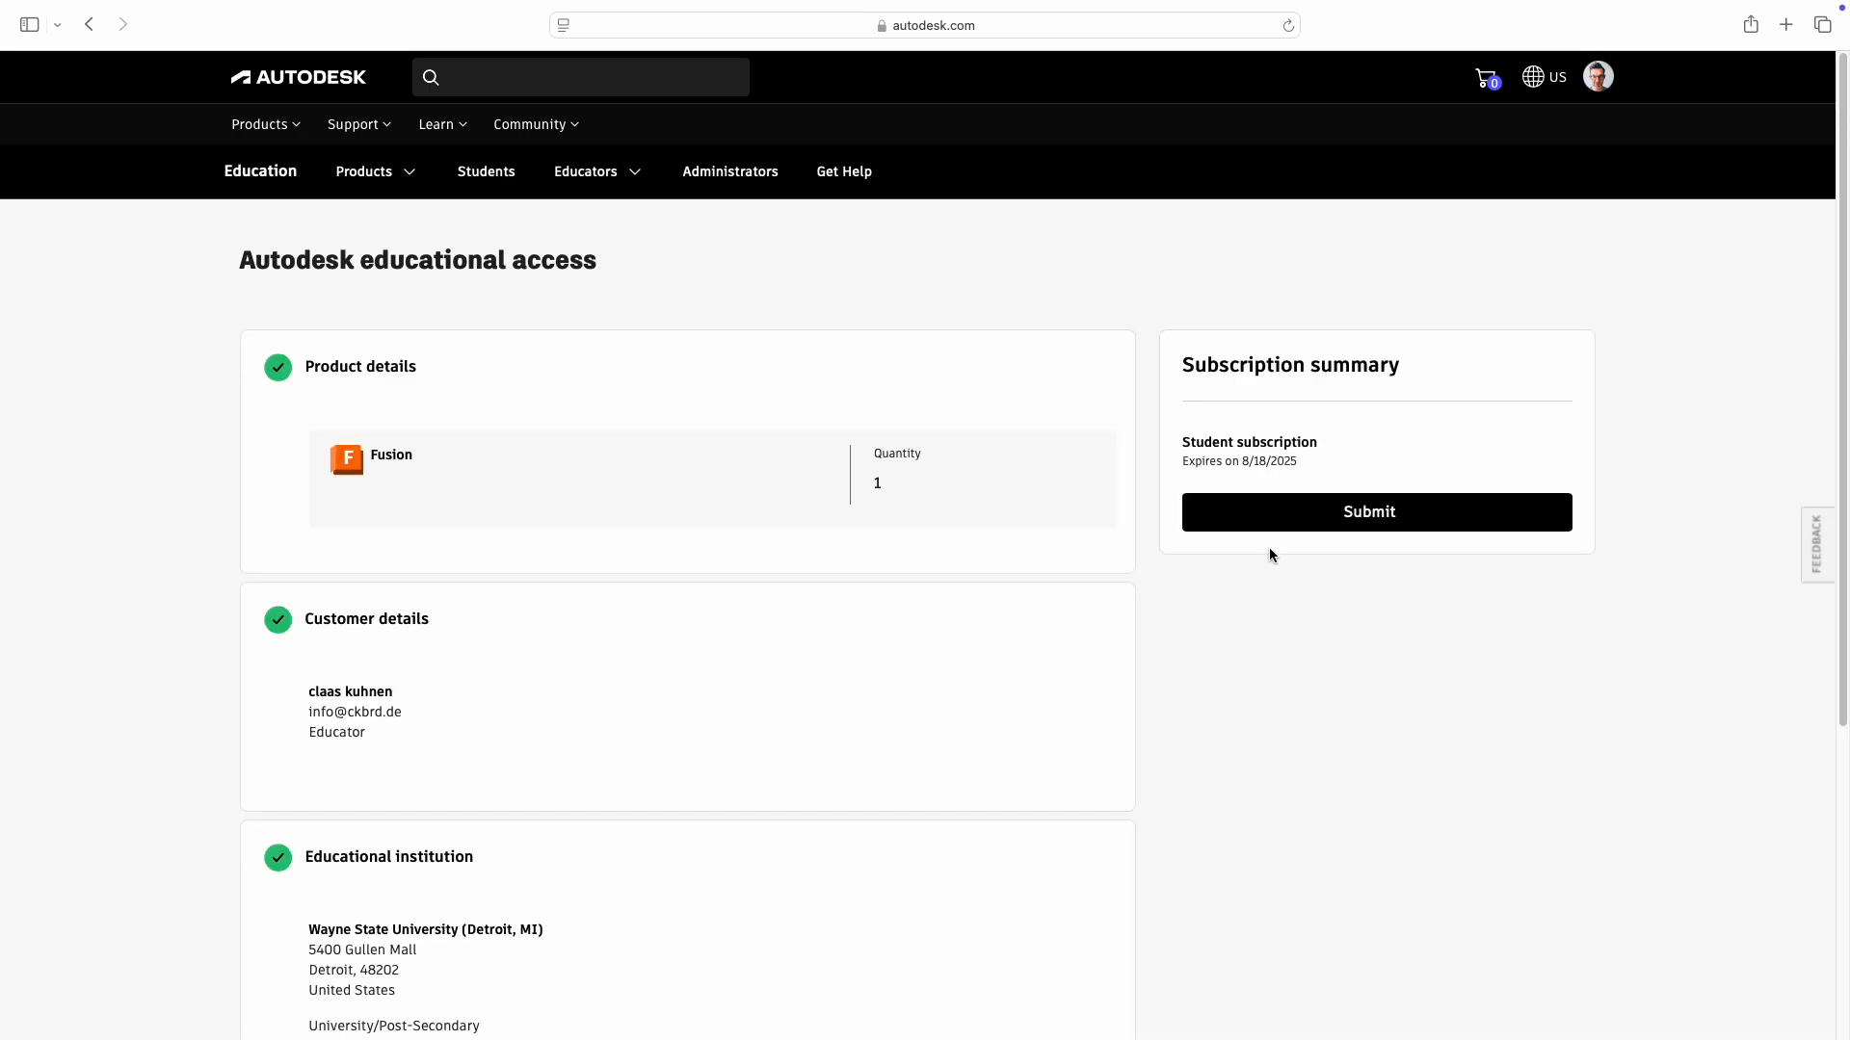
# - Review the customer, institution and verification details of the Fusion educational access request and submit it
pyautogui.click(1351, 520)
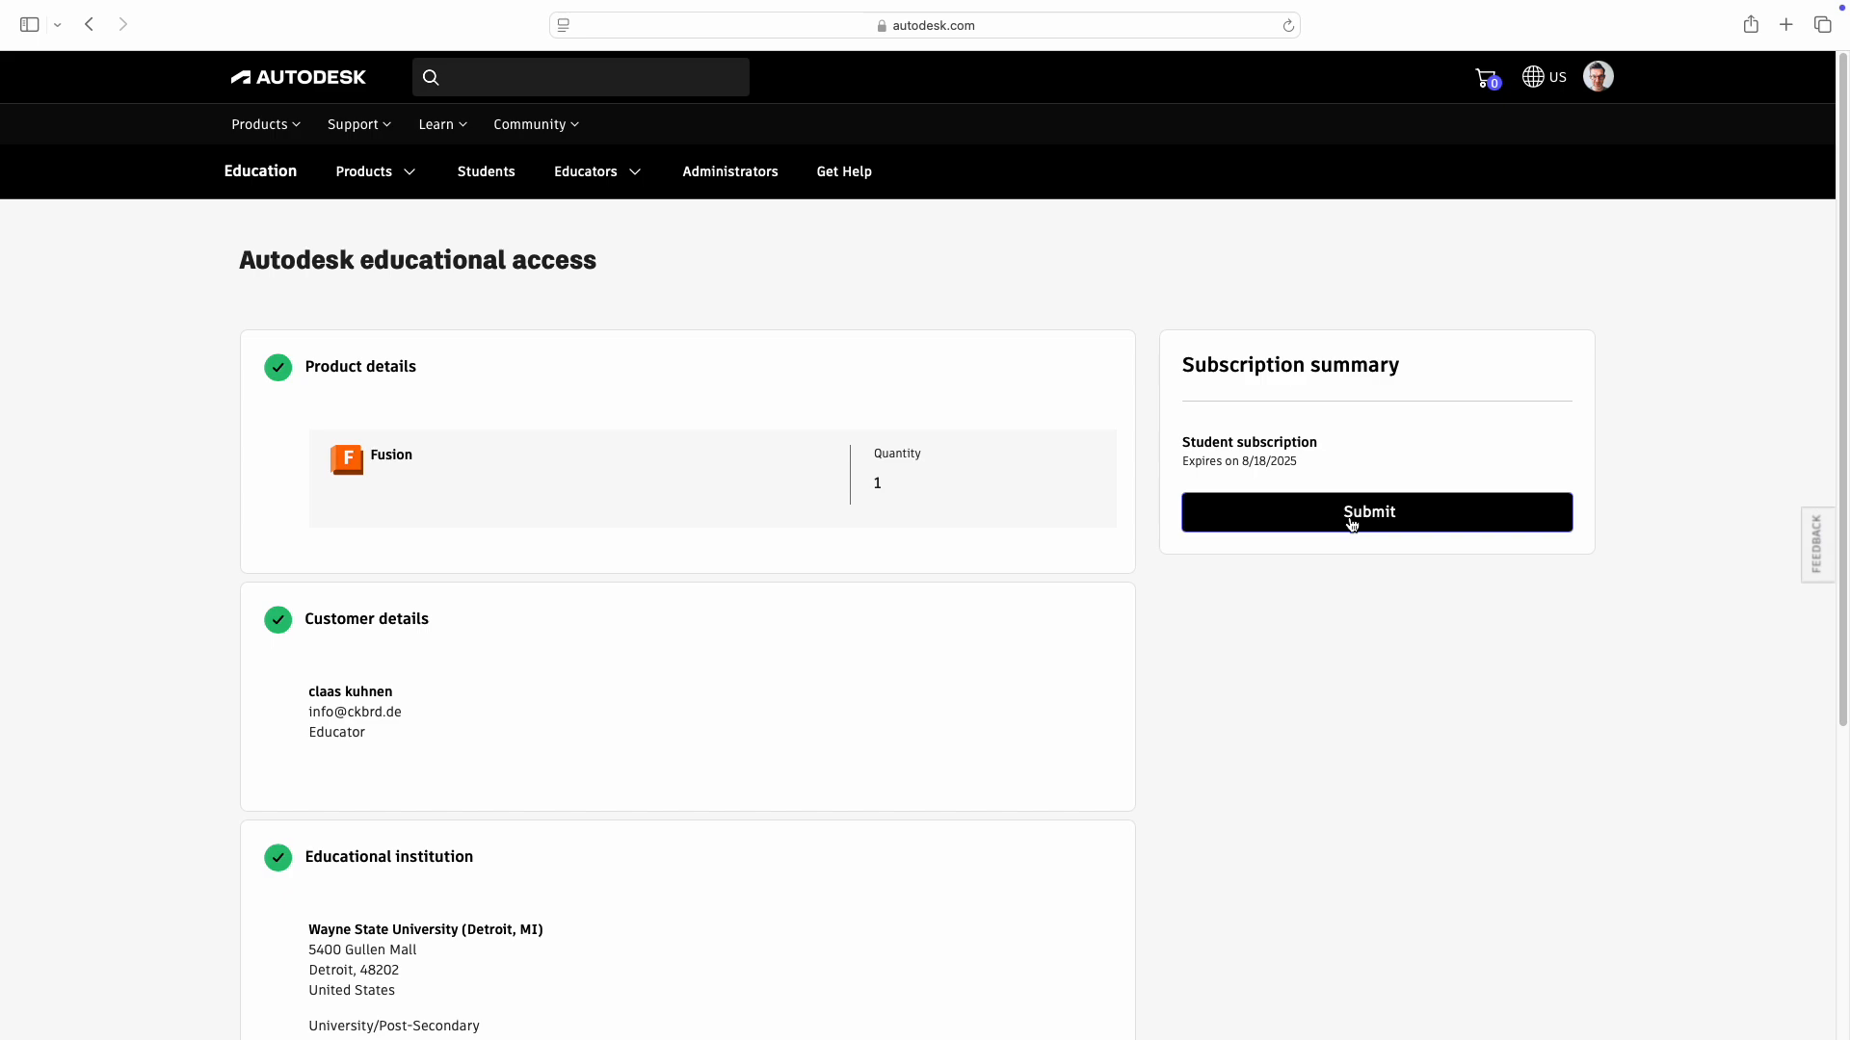
pyautogui.scroll(-5, 1066, 715)
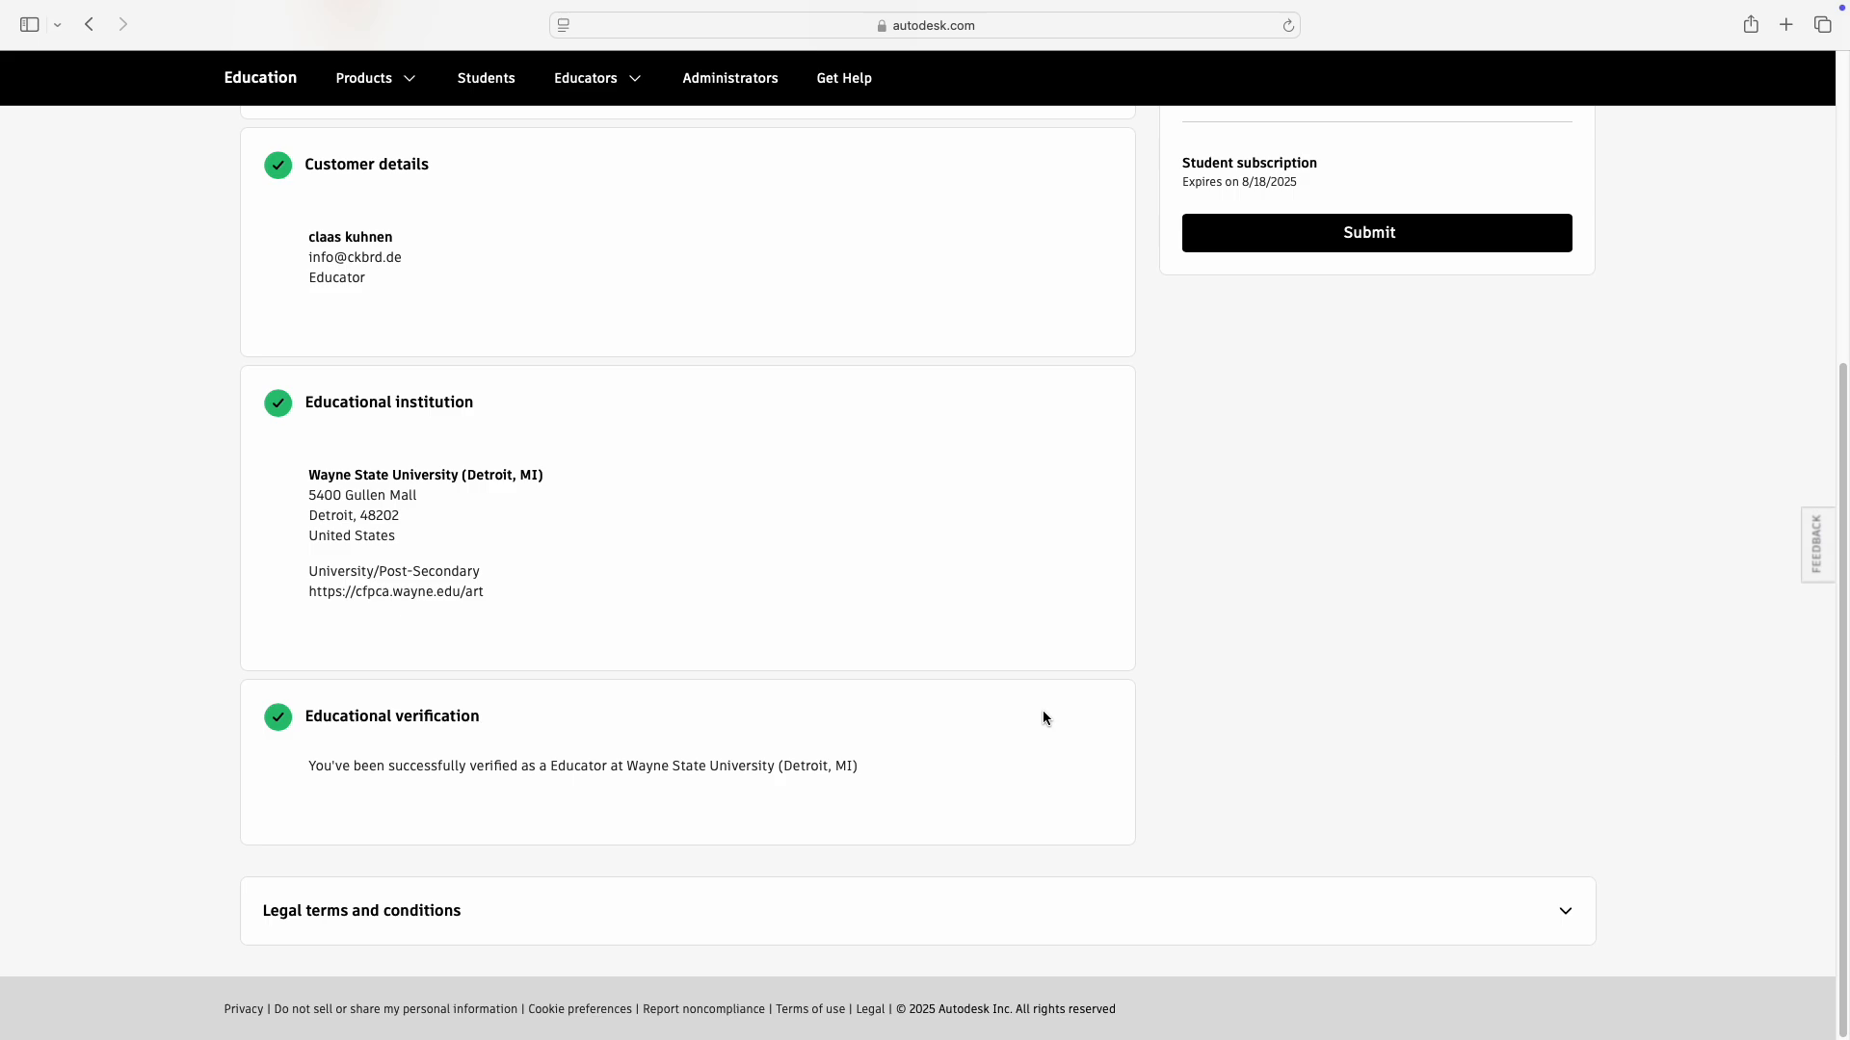
pyautogui.scroll(6, 1043, 717)
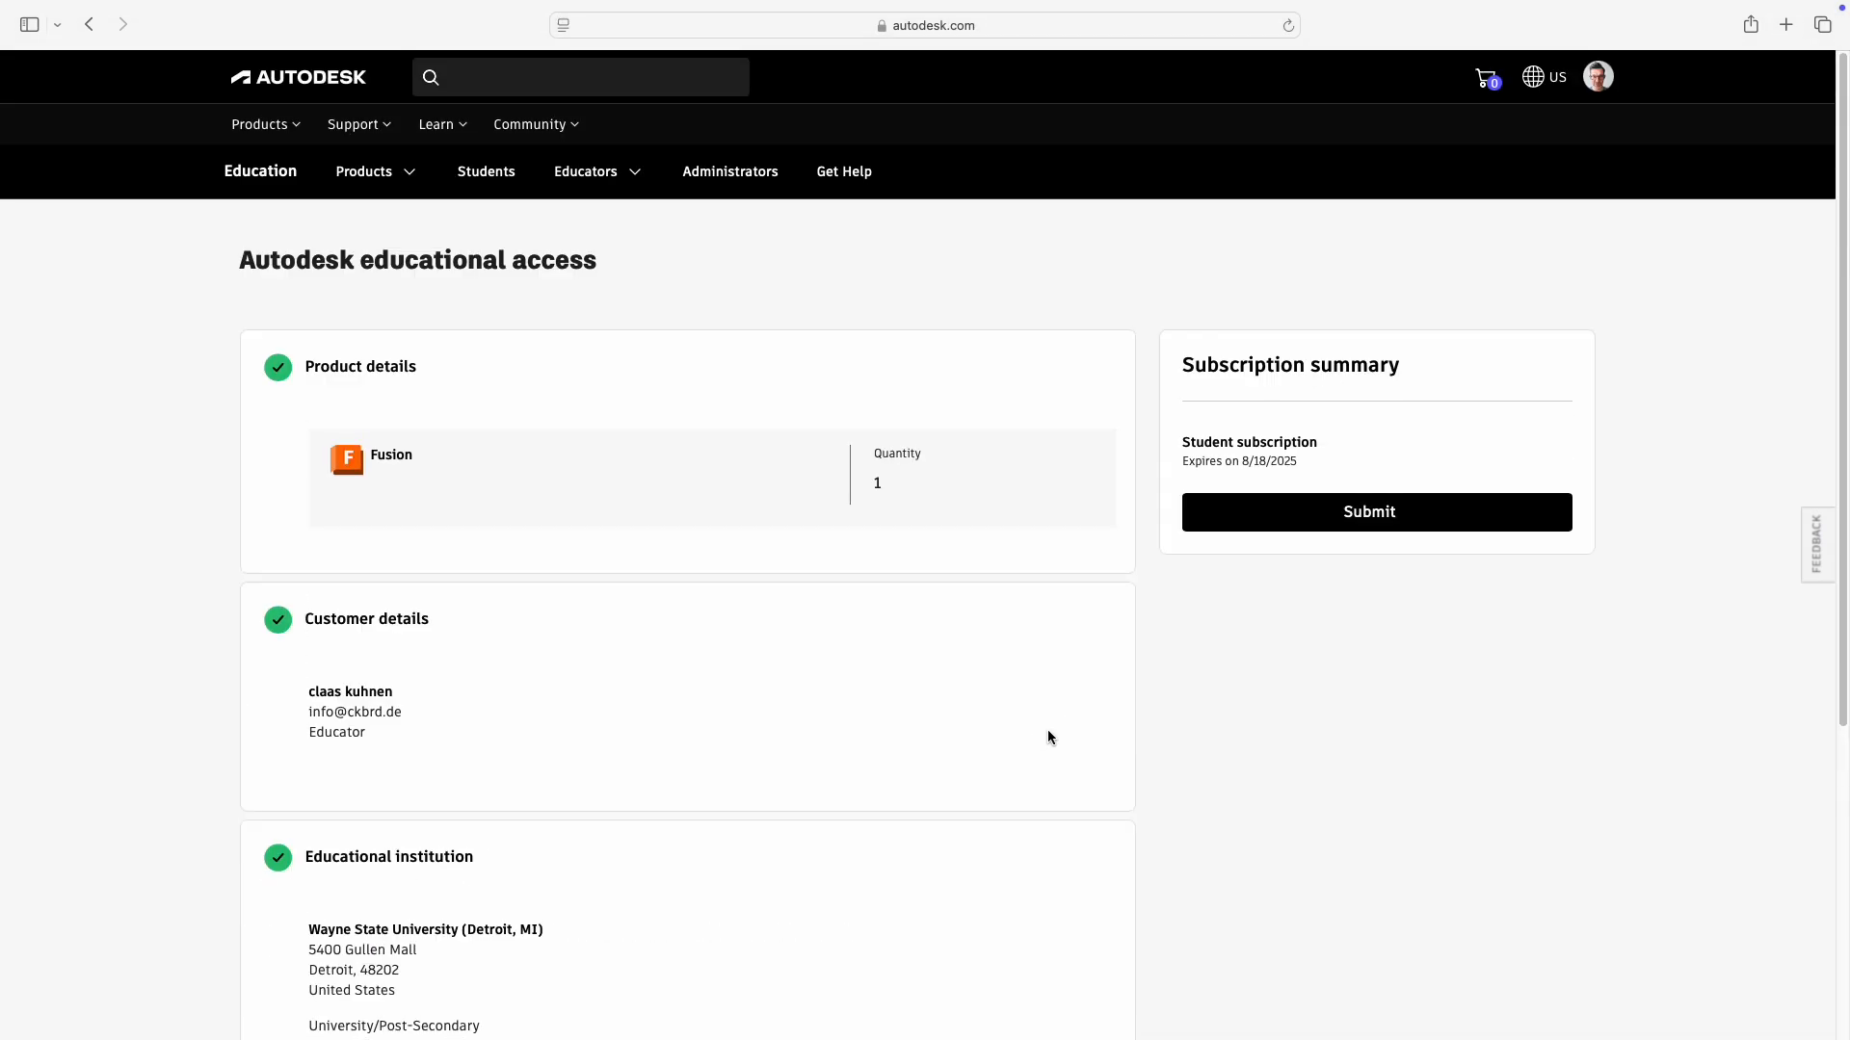
pyautogui.scroll(-5, 1048, 737)
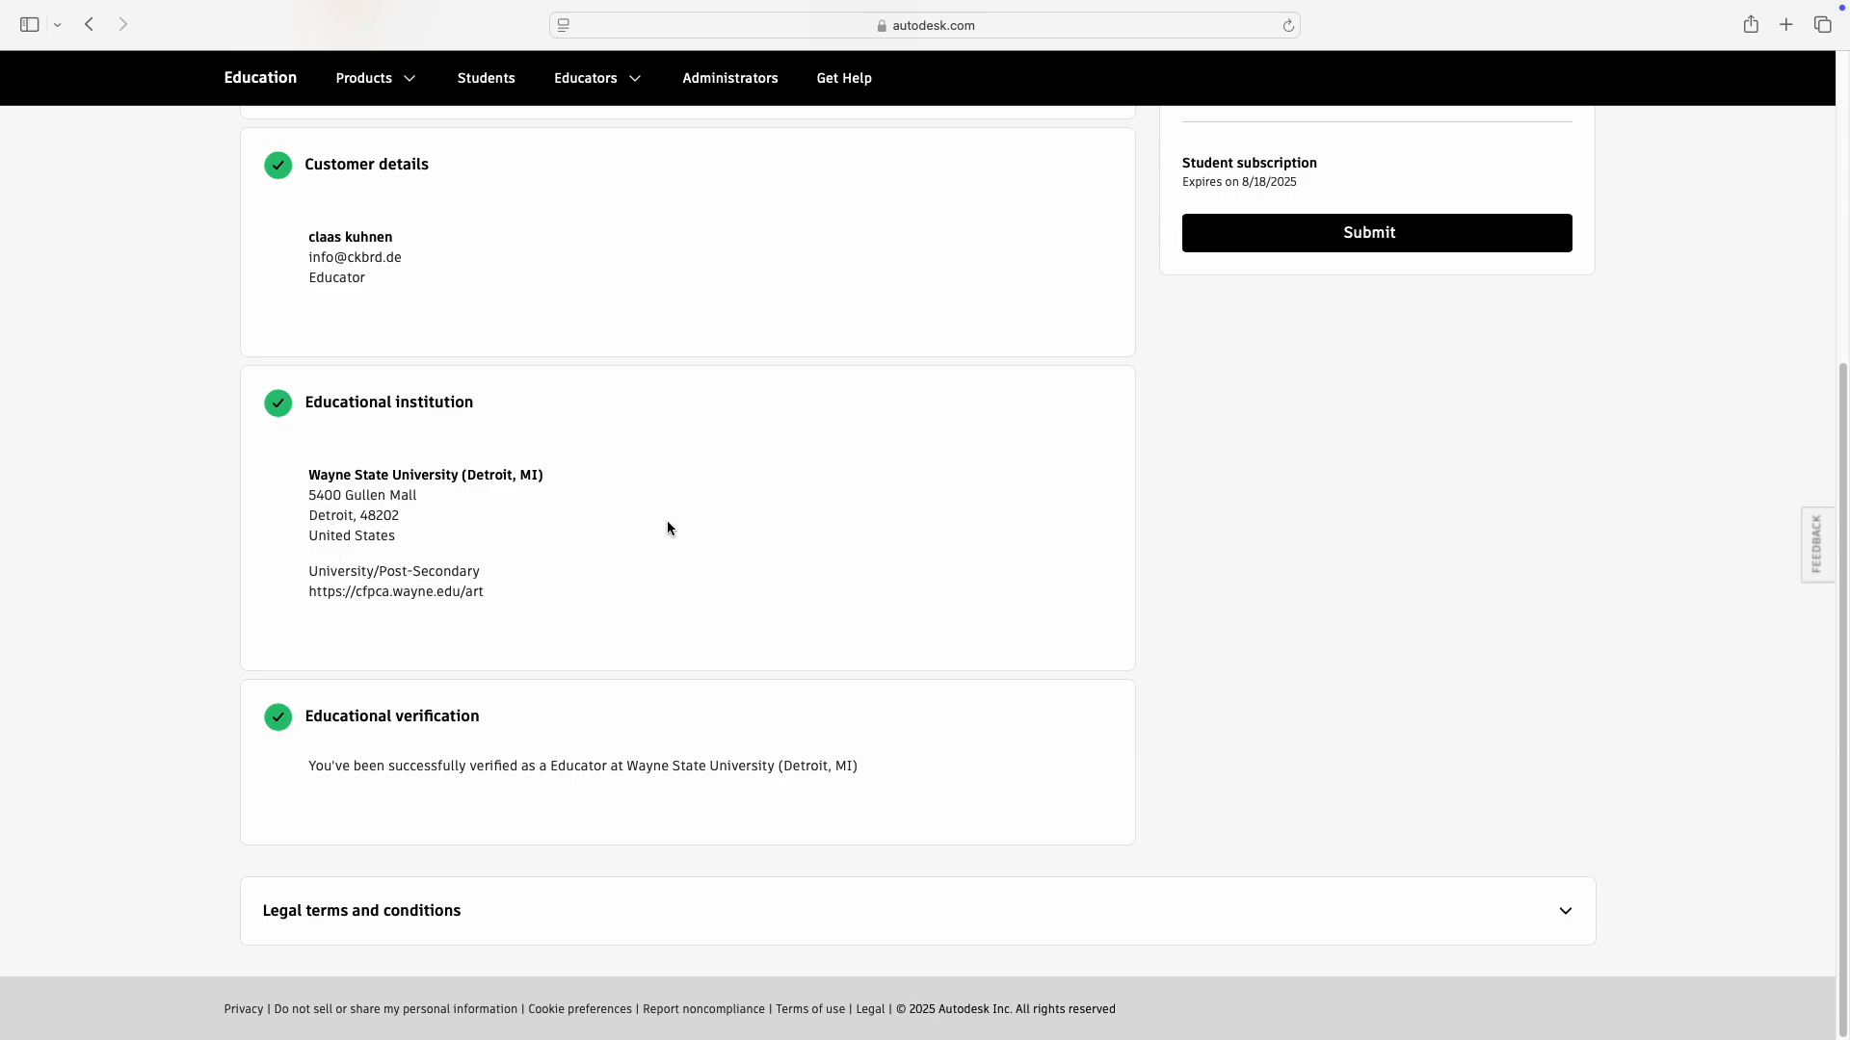
pyautogui.scroll(5, 1060, 576)
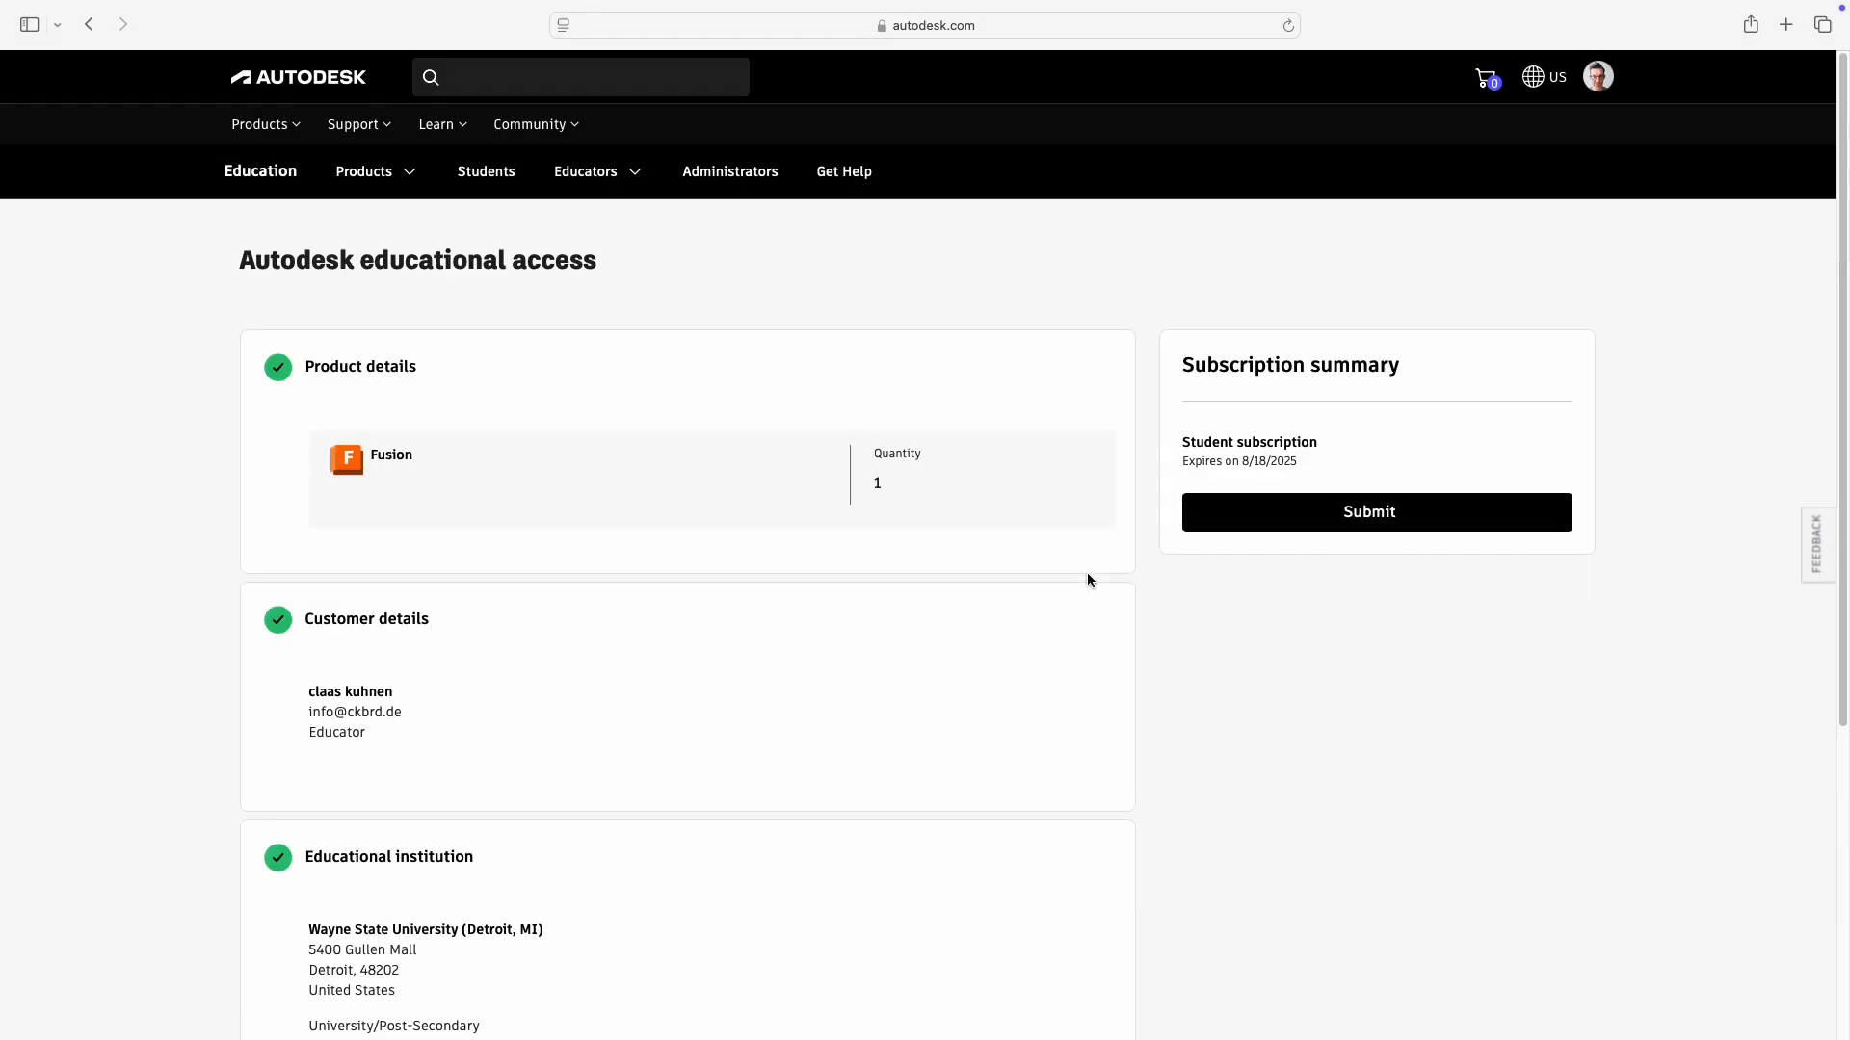
pyautogui.click(1367, 516)
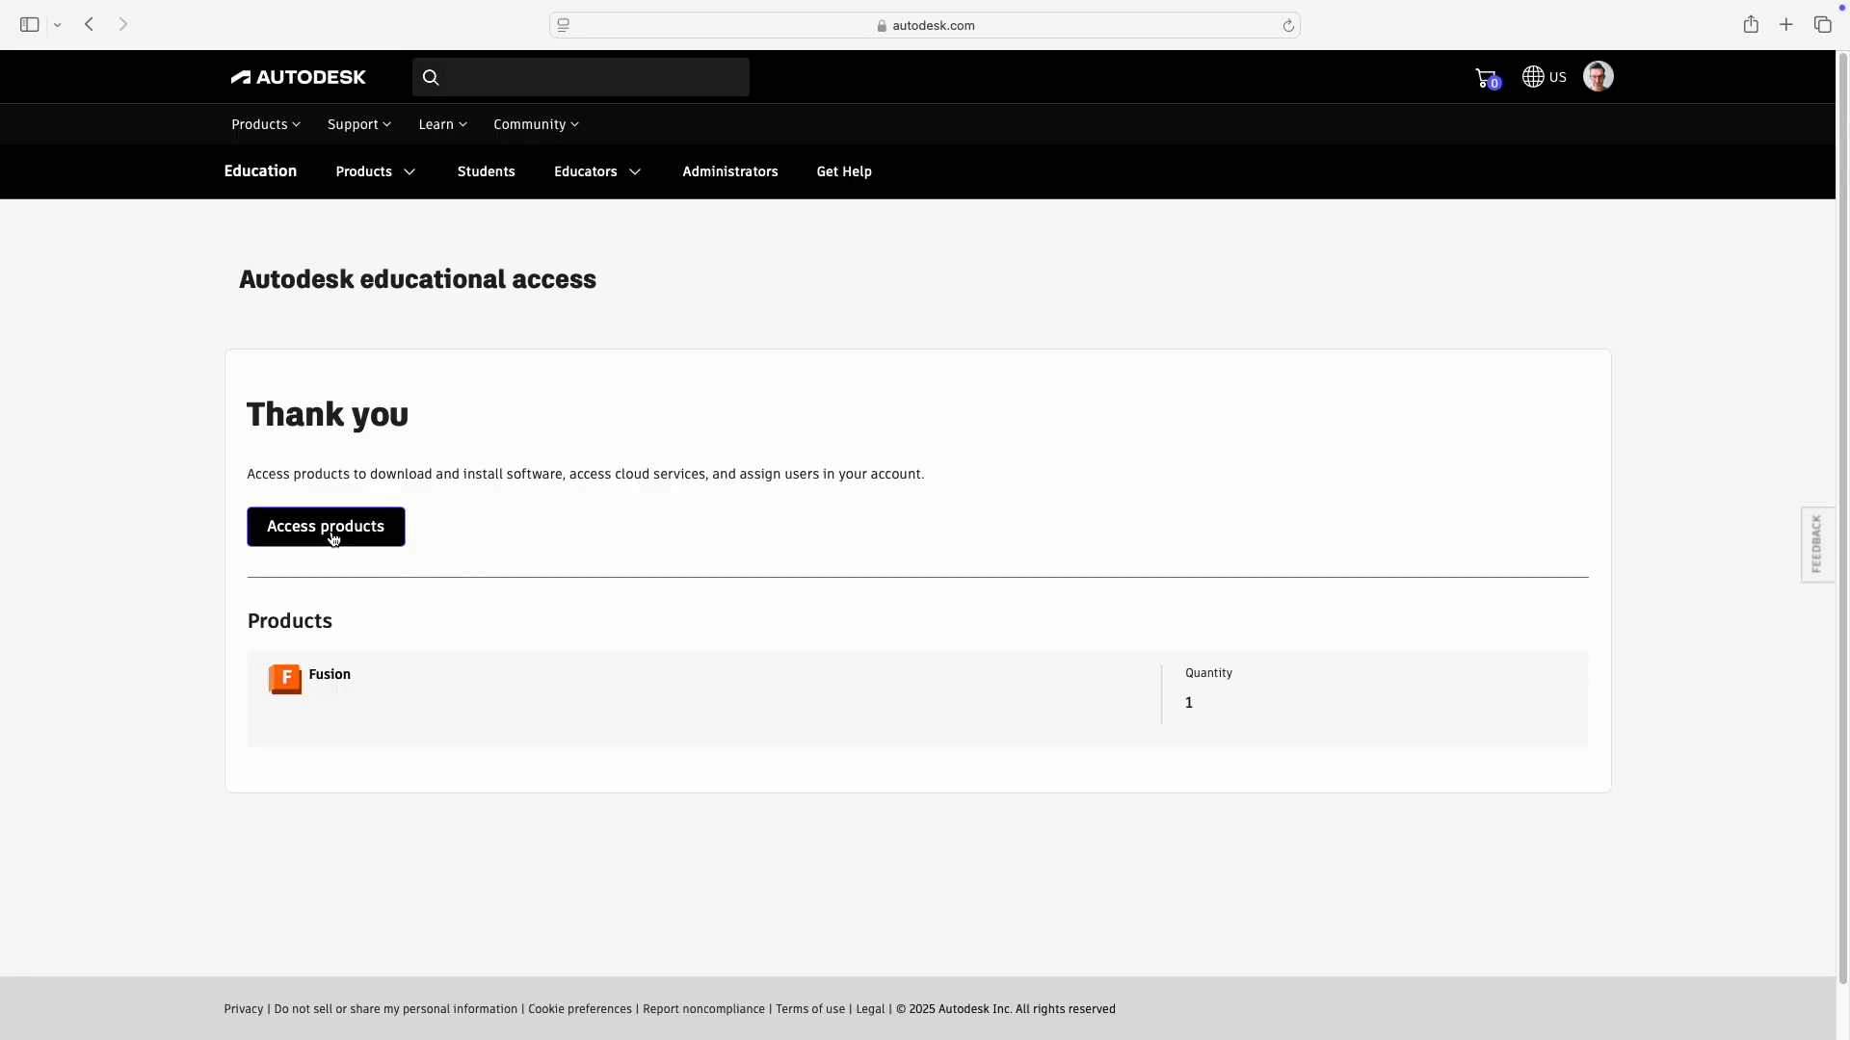
# - Download Fusion from the account's products and services, allow downloads from the Autodesk site, and show the browser's downloads list
pyautogui.click(330, 534)
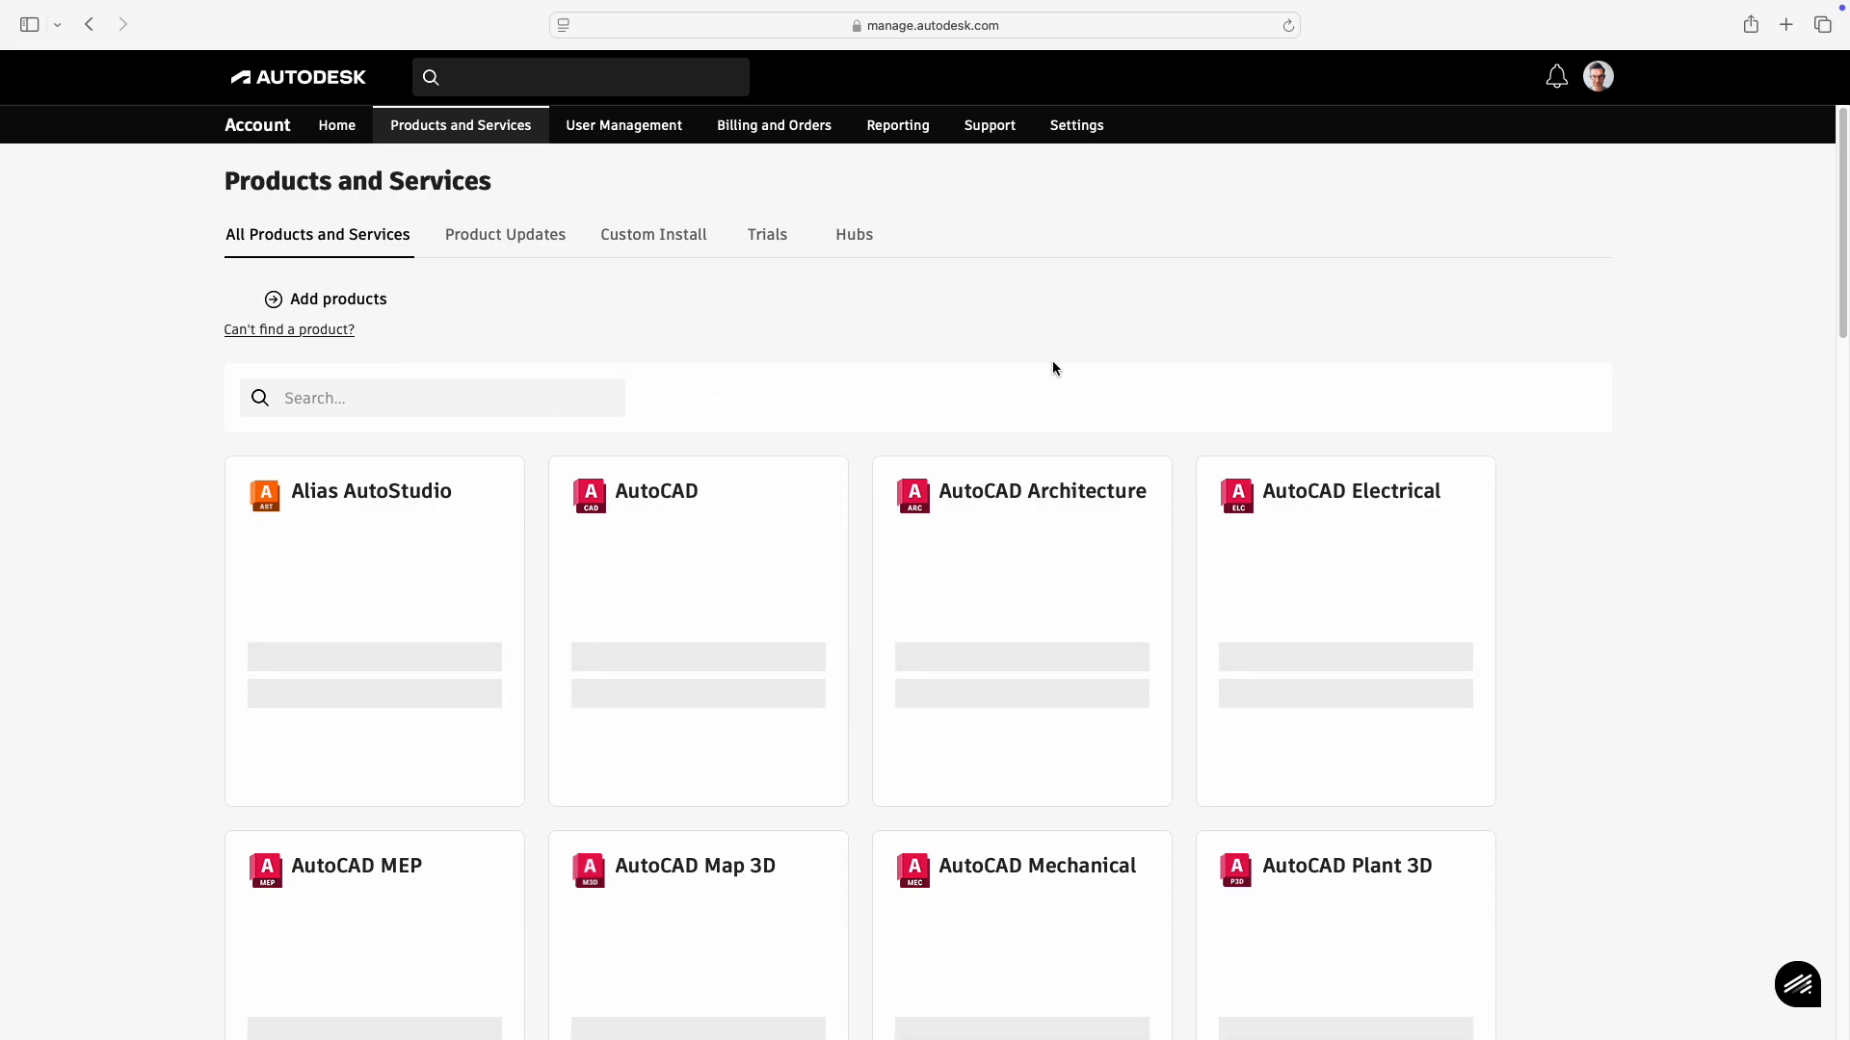
pyautogui.scroll(-12, 835, 375)
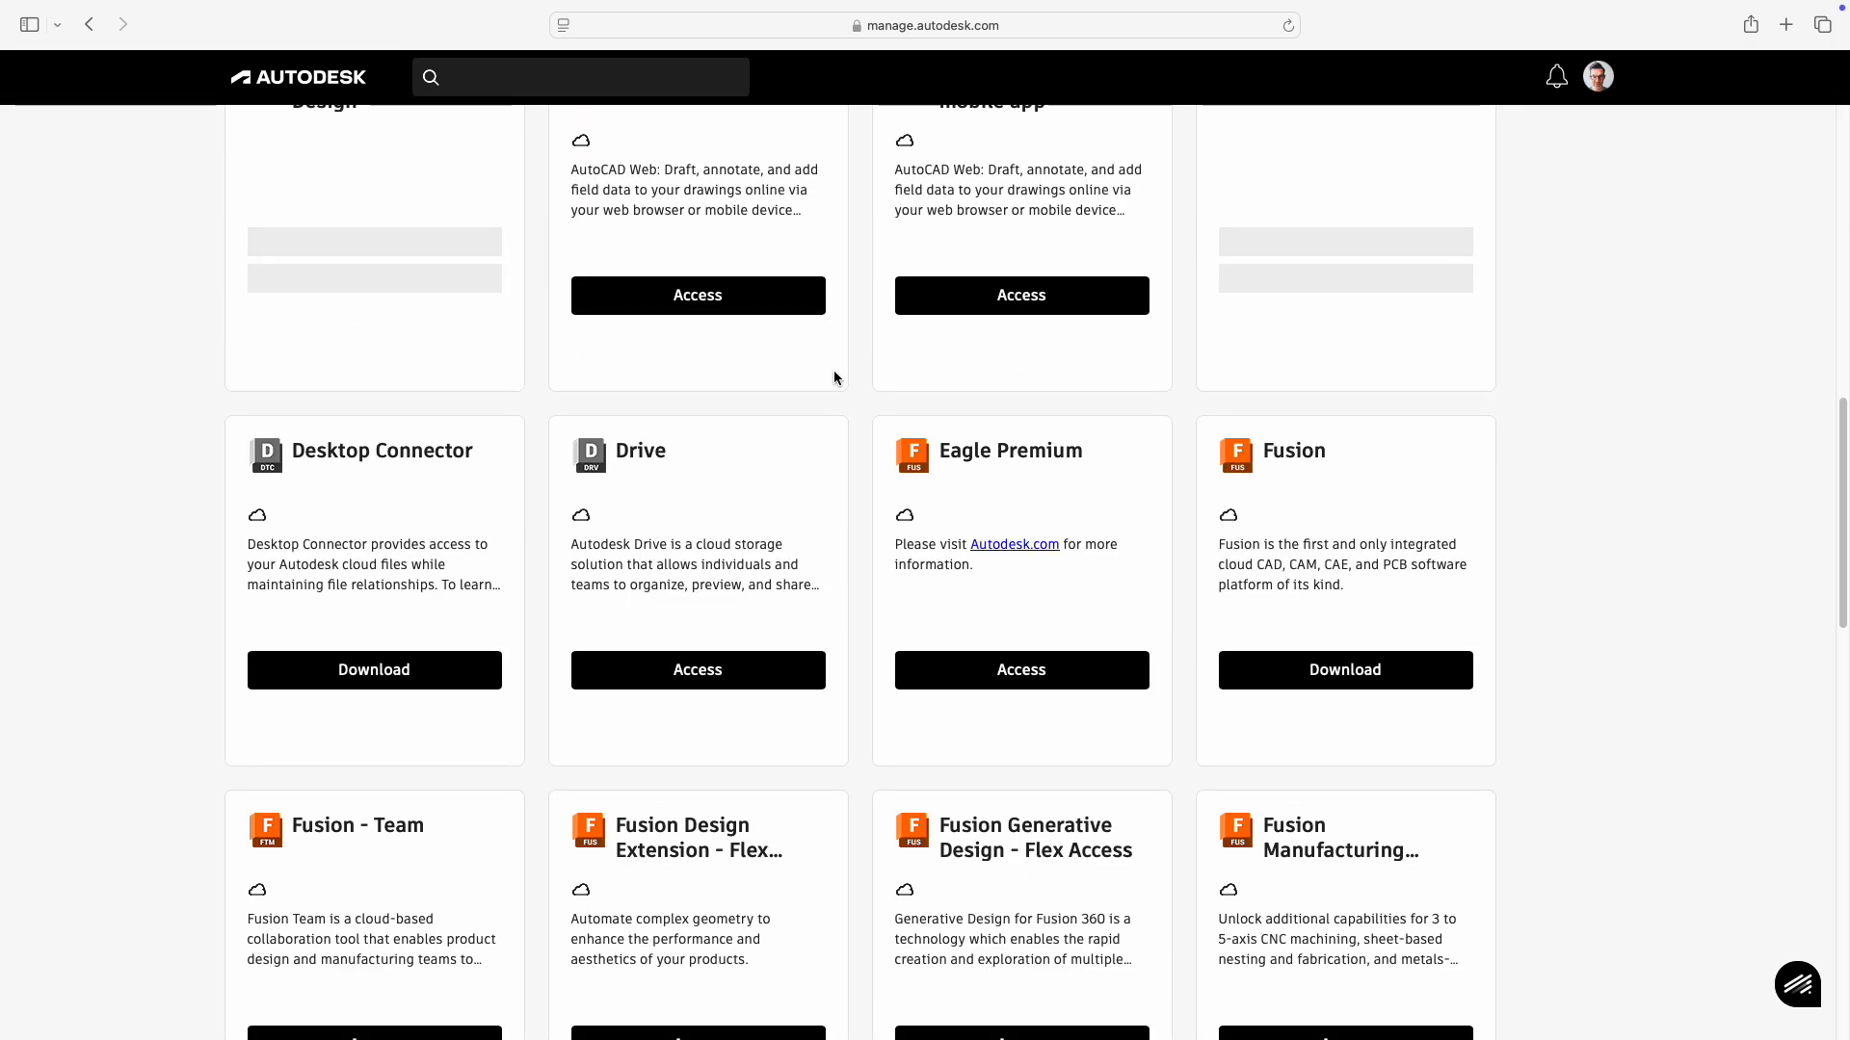
pyautogui.scroll(-1, 834, 377)
pyautogui.scroll(-2, 834, 377)
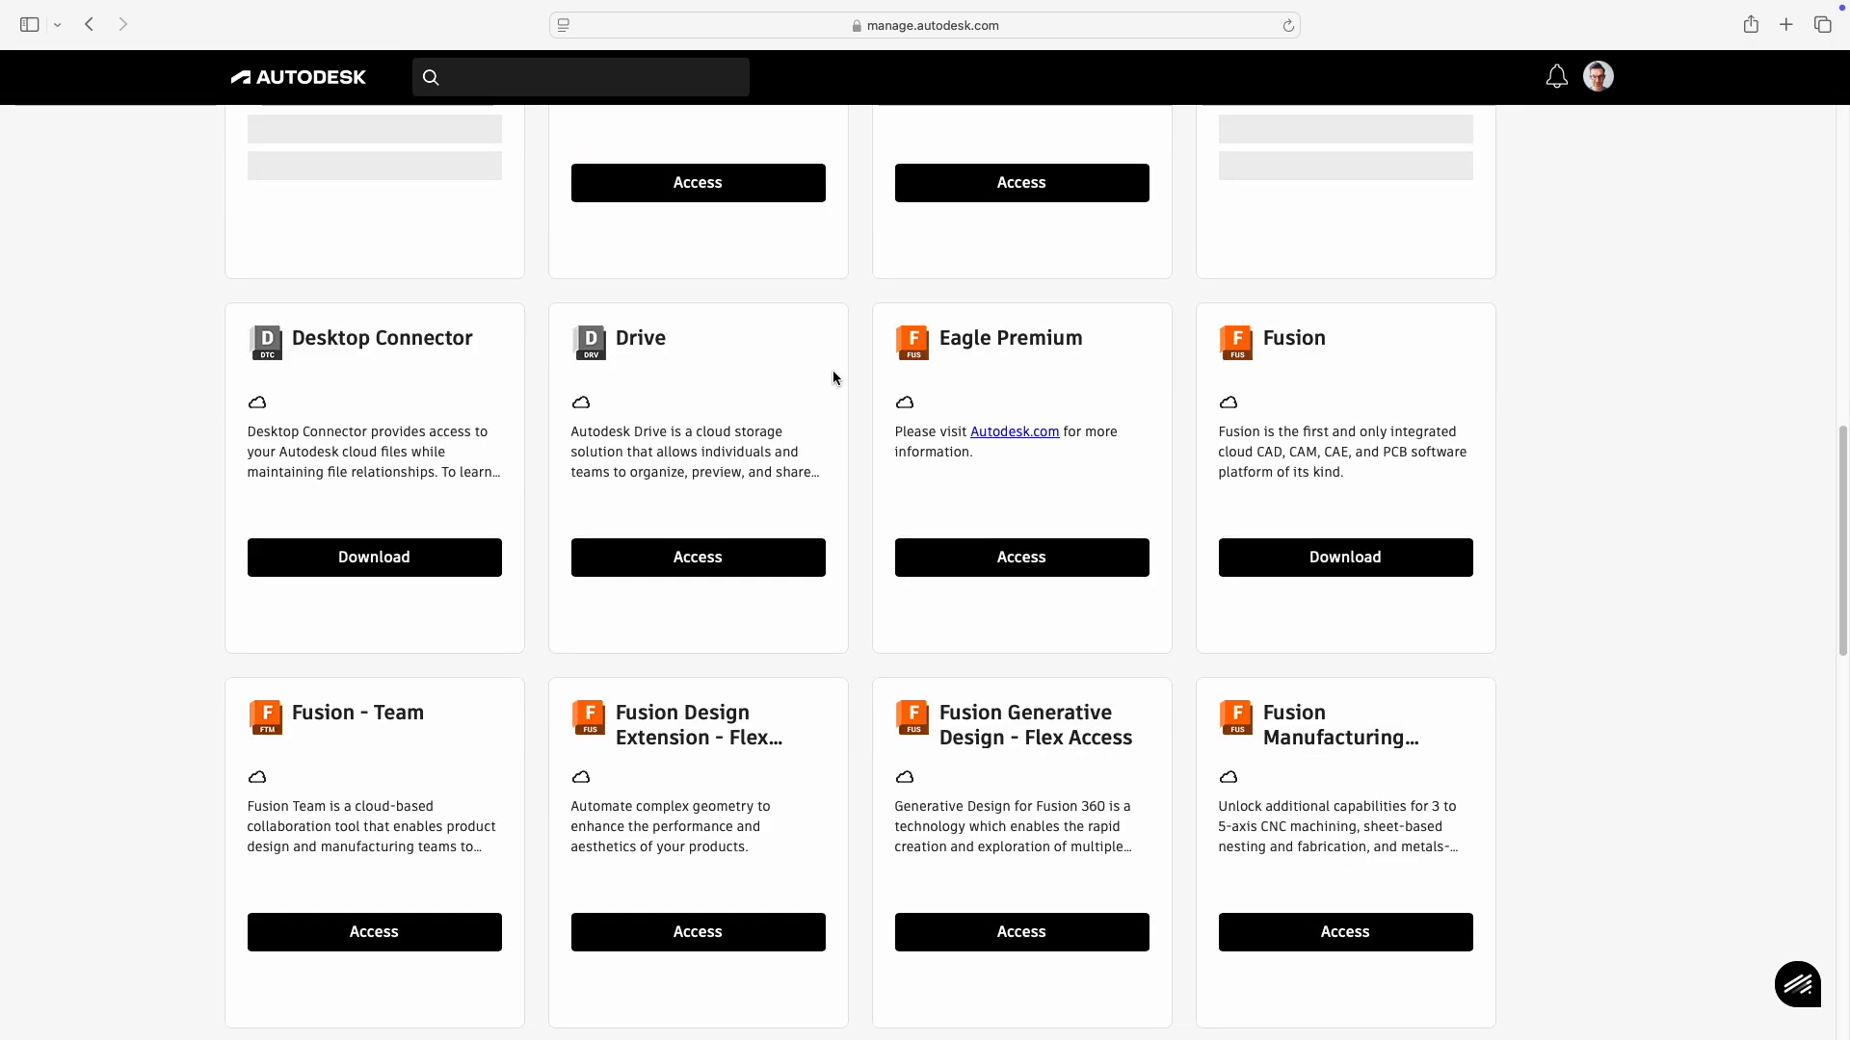
pyautogui.scroll(-1, 834, 377)
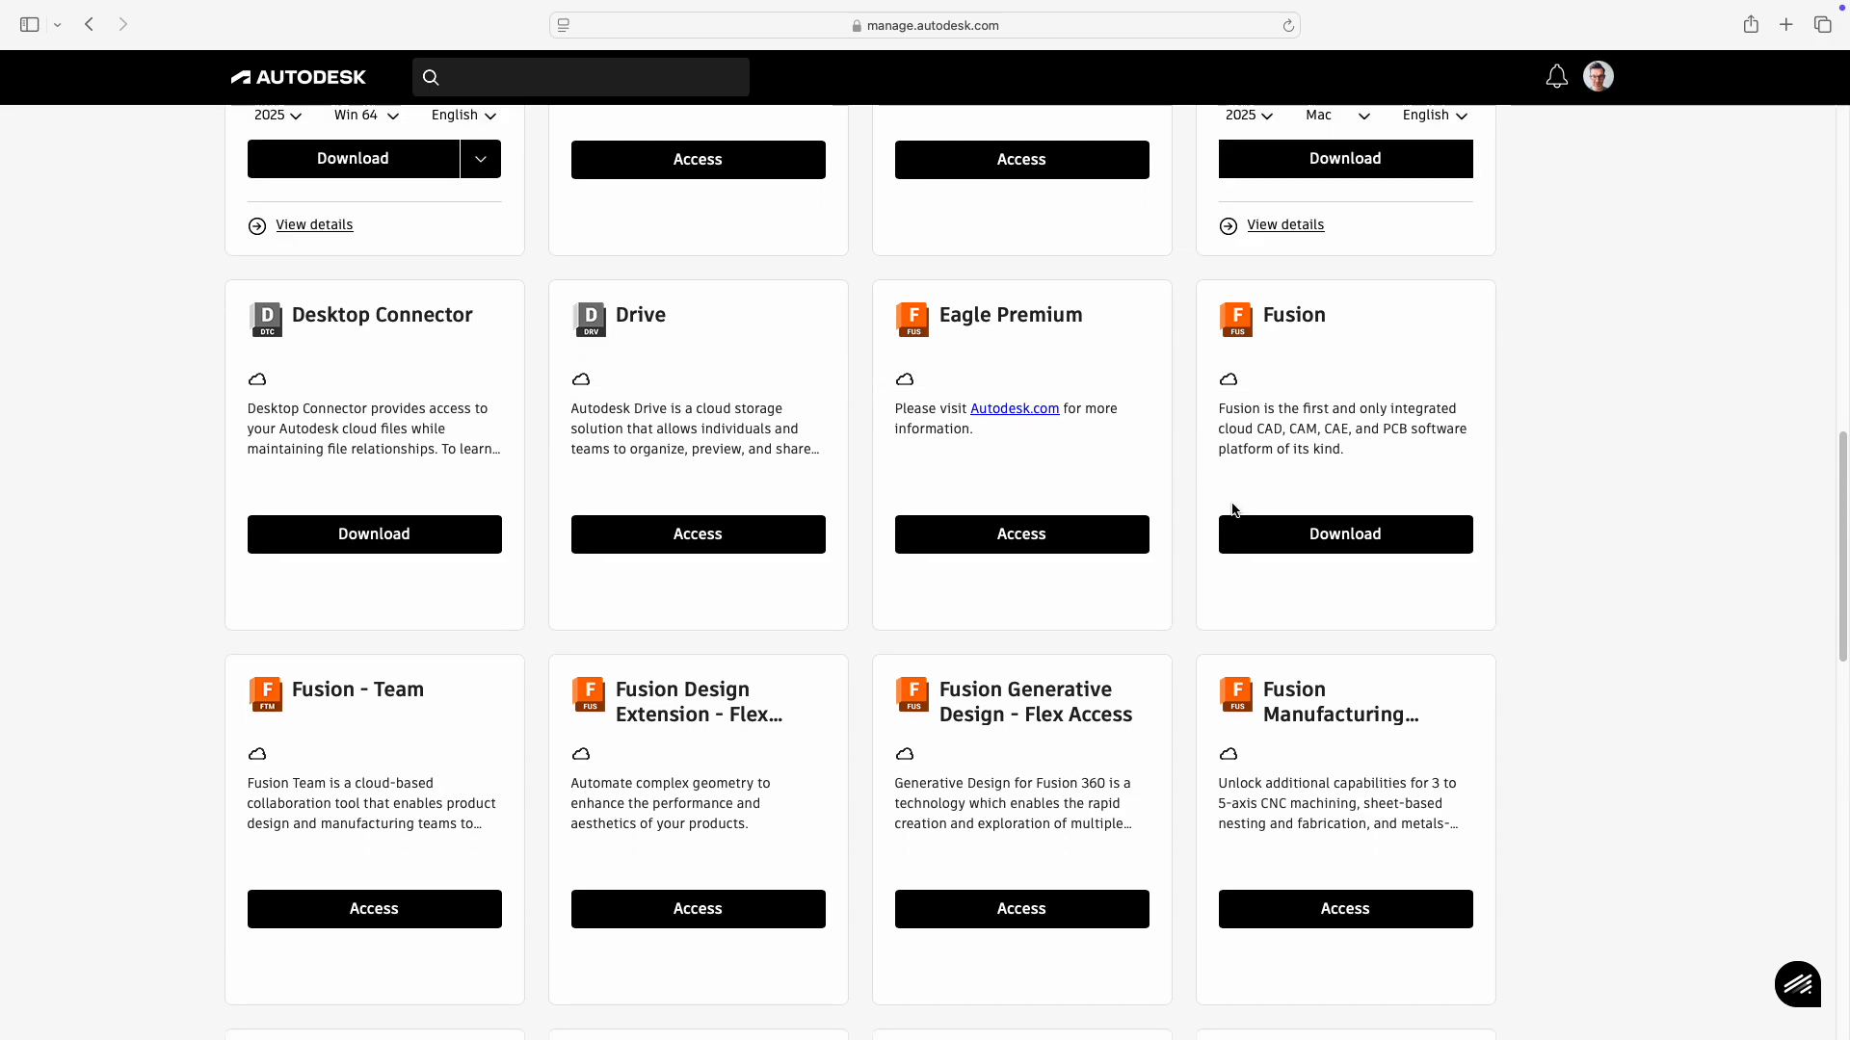
pyautogui.click(1363, 539)
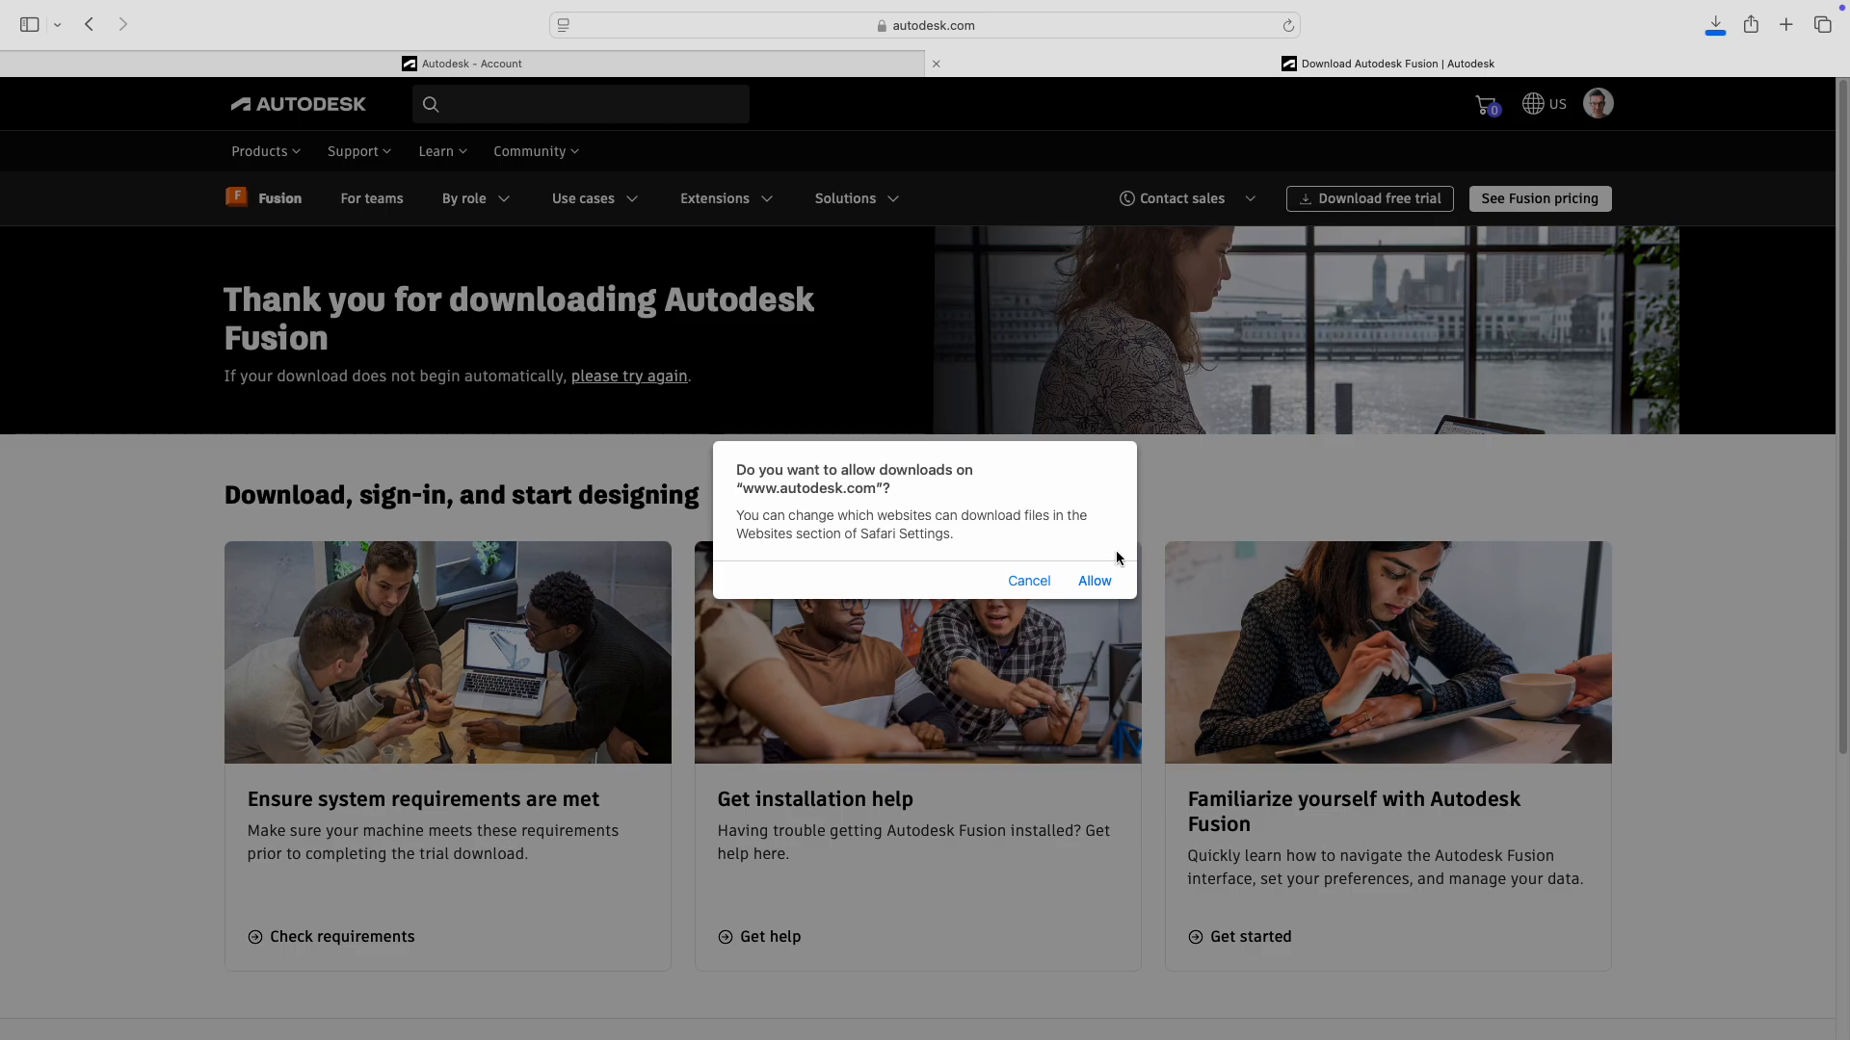
pyautogui.click(1094, 581)
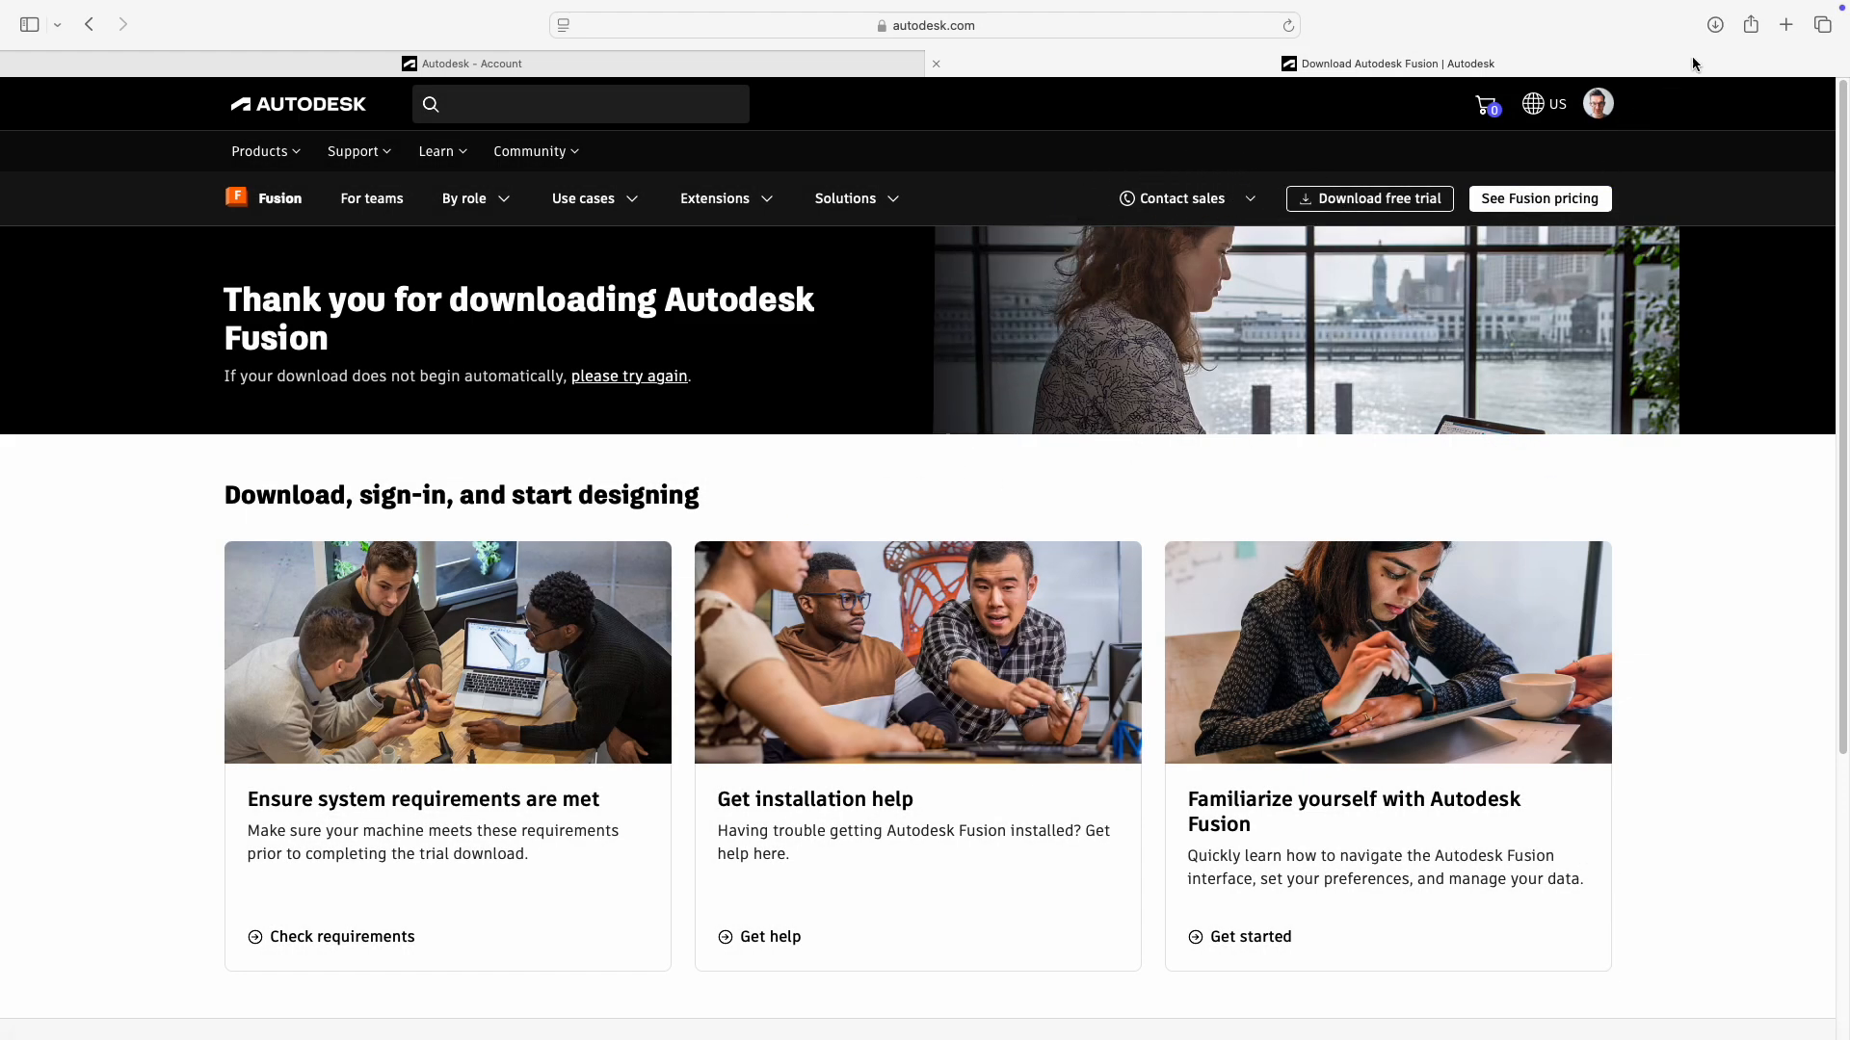
pyautogui.click(1714, 26)
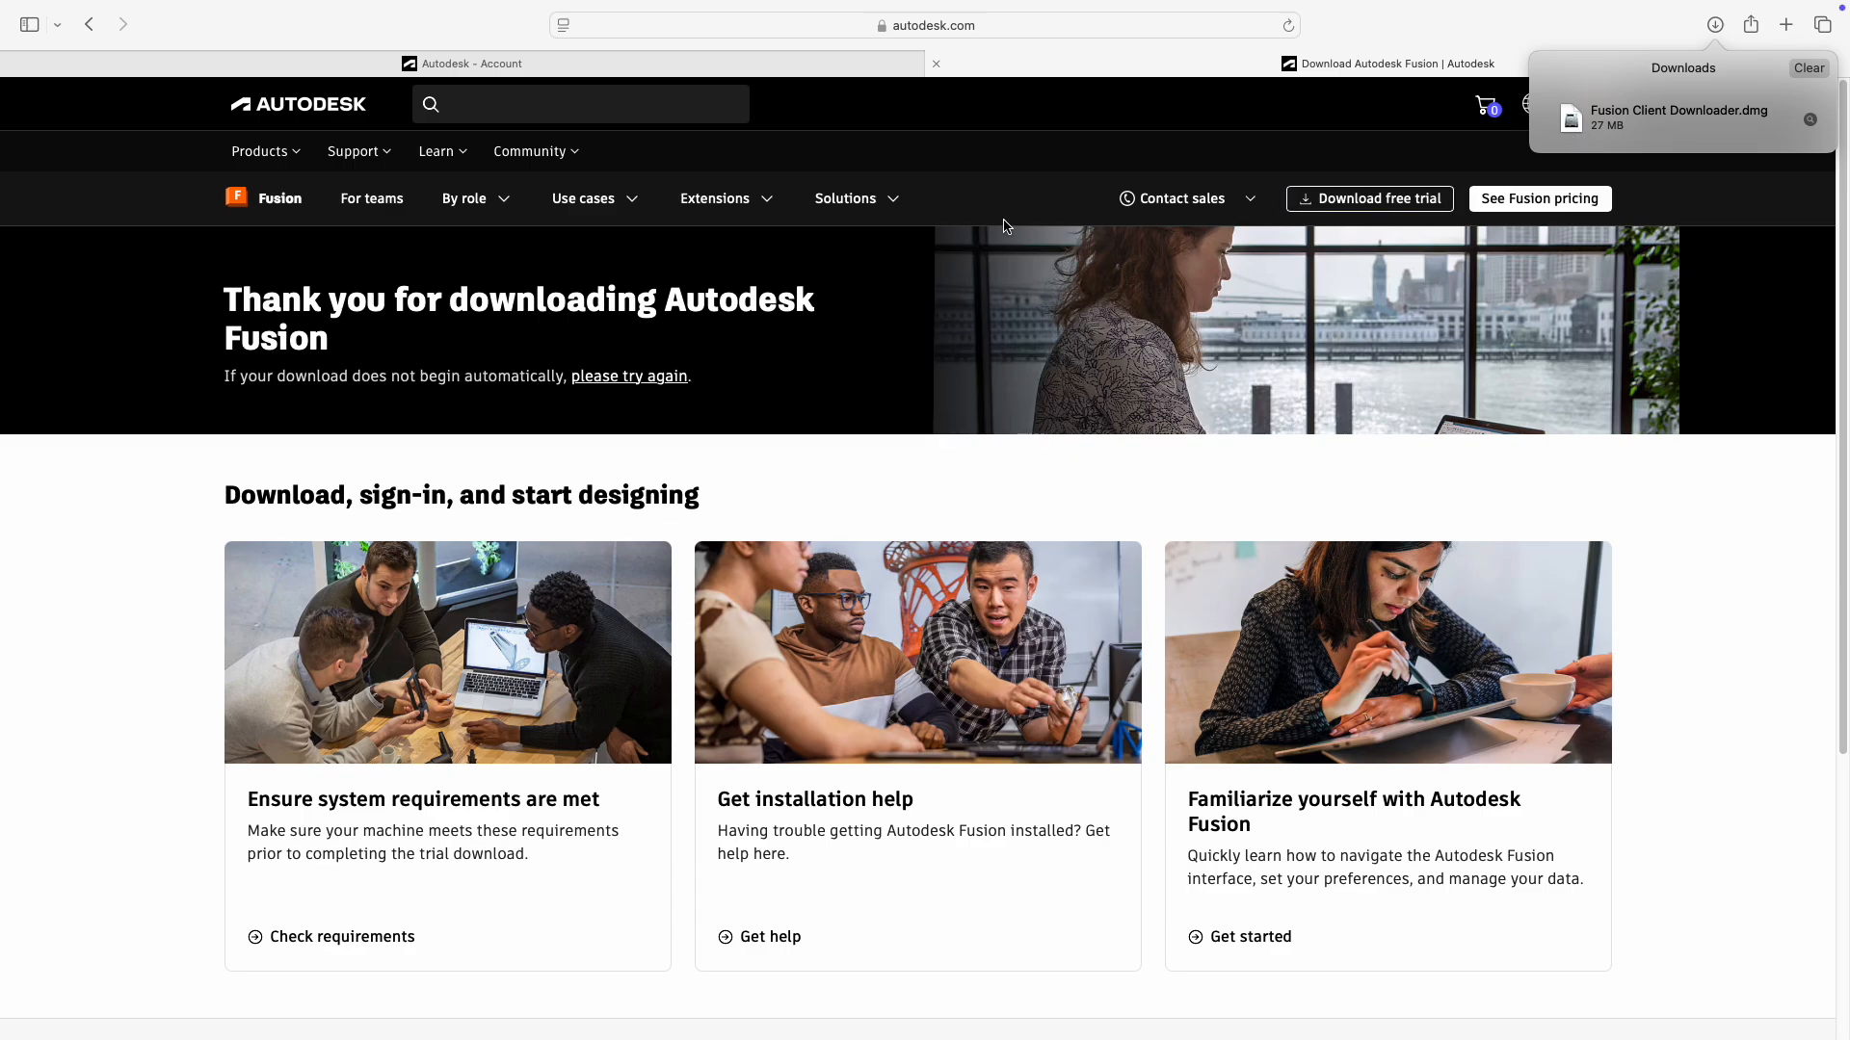
# - Switch to Autodesk Fusion and open the General section of the preferences
pyautogui.press('super+Tab')
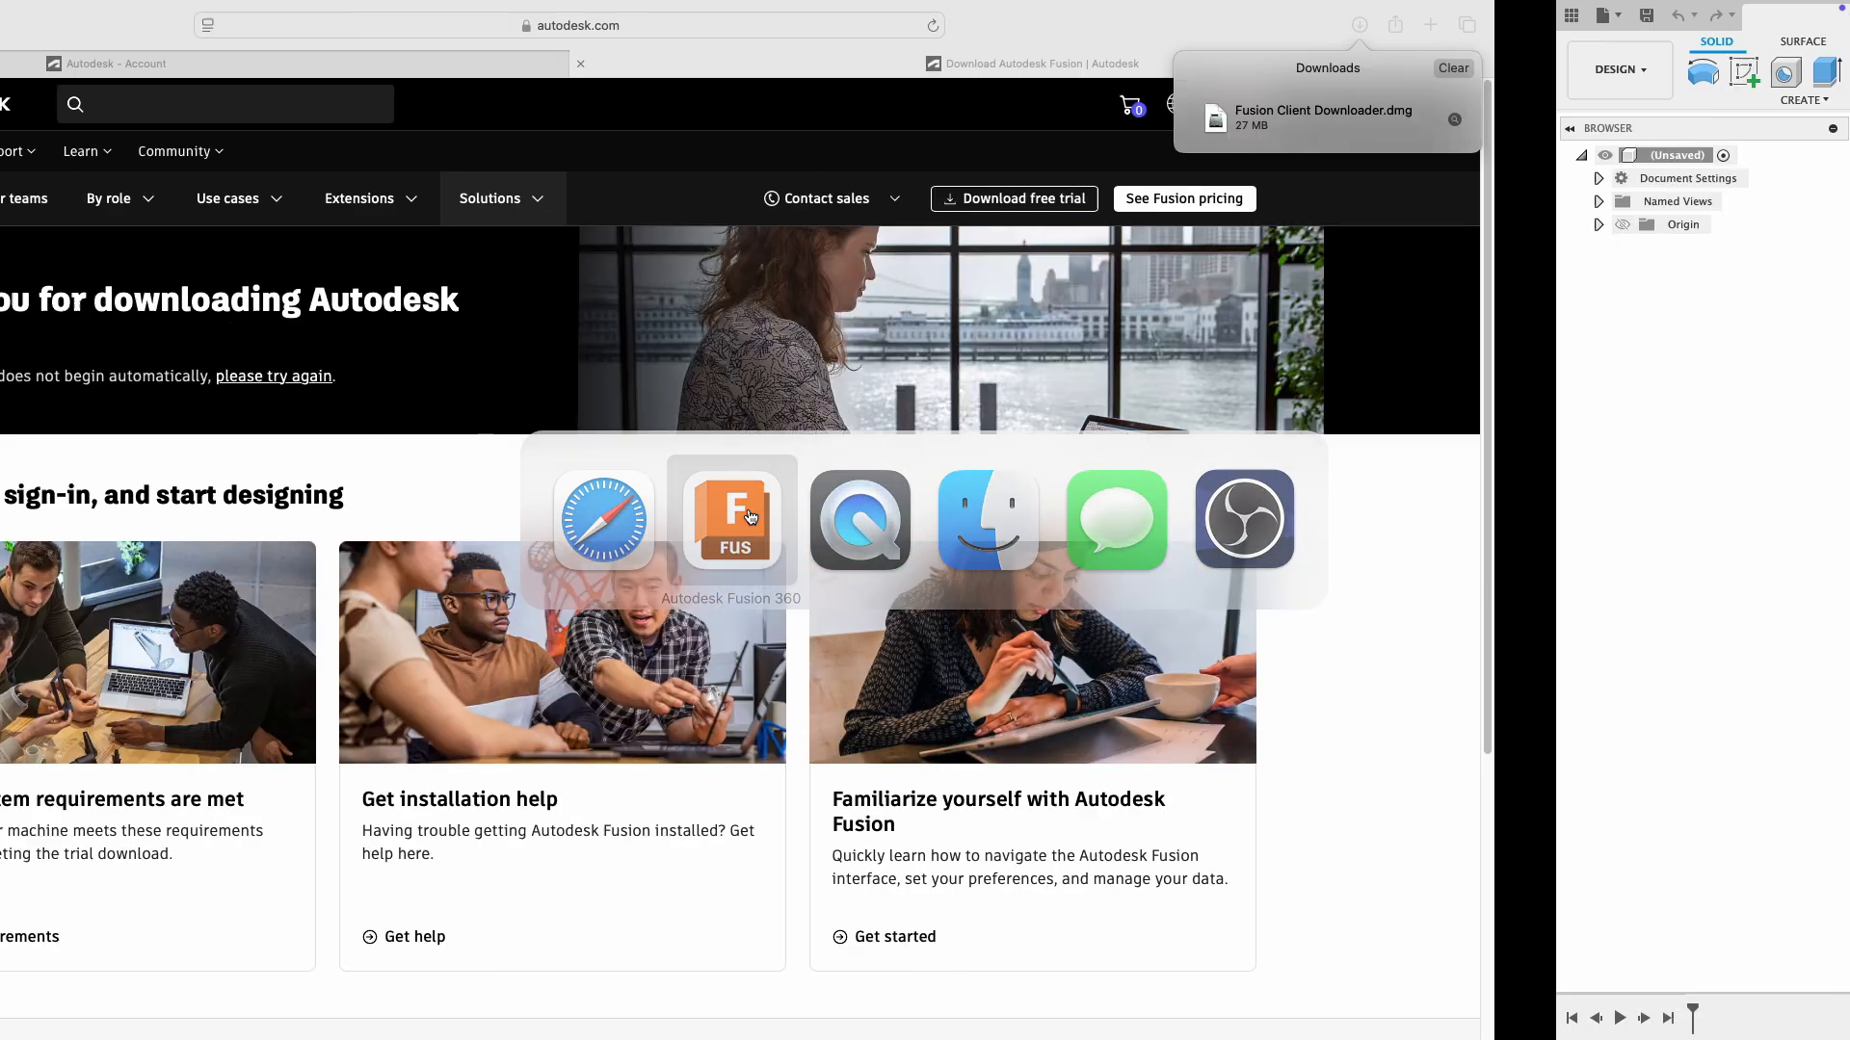
pyautogui.click(751, 518)
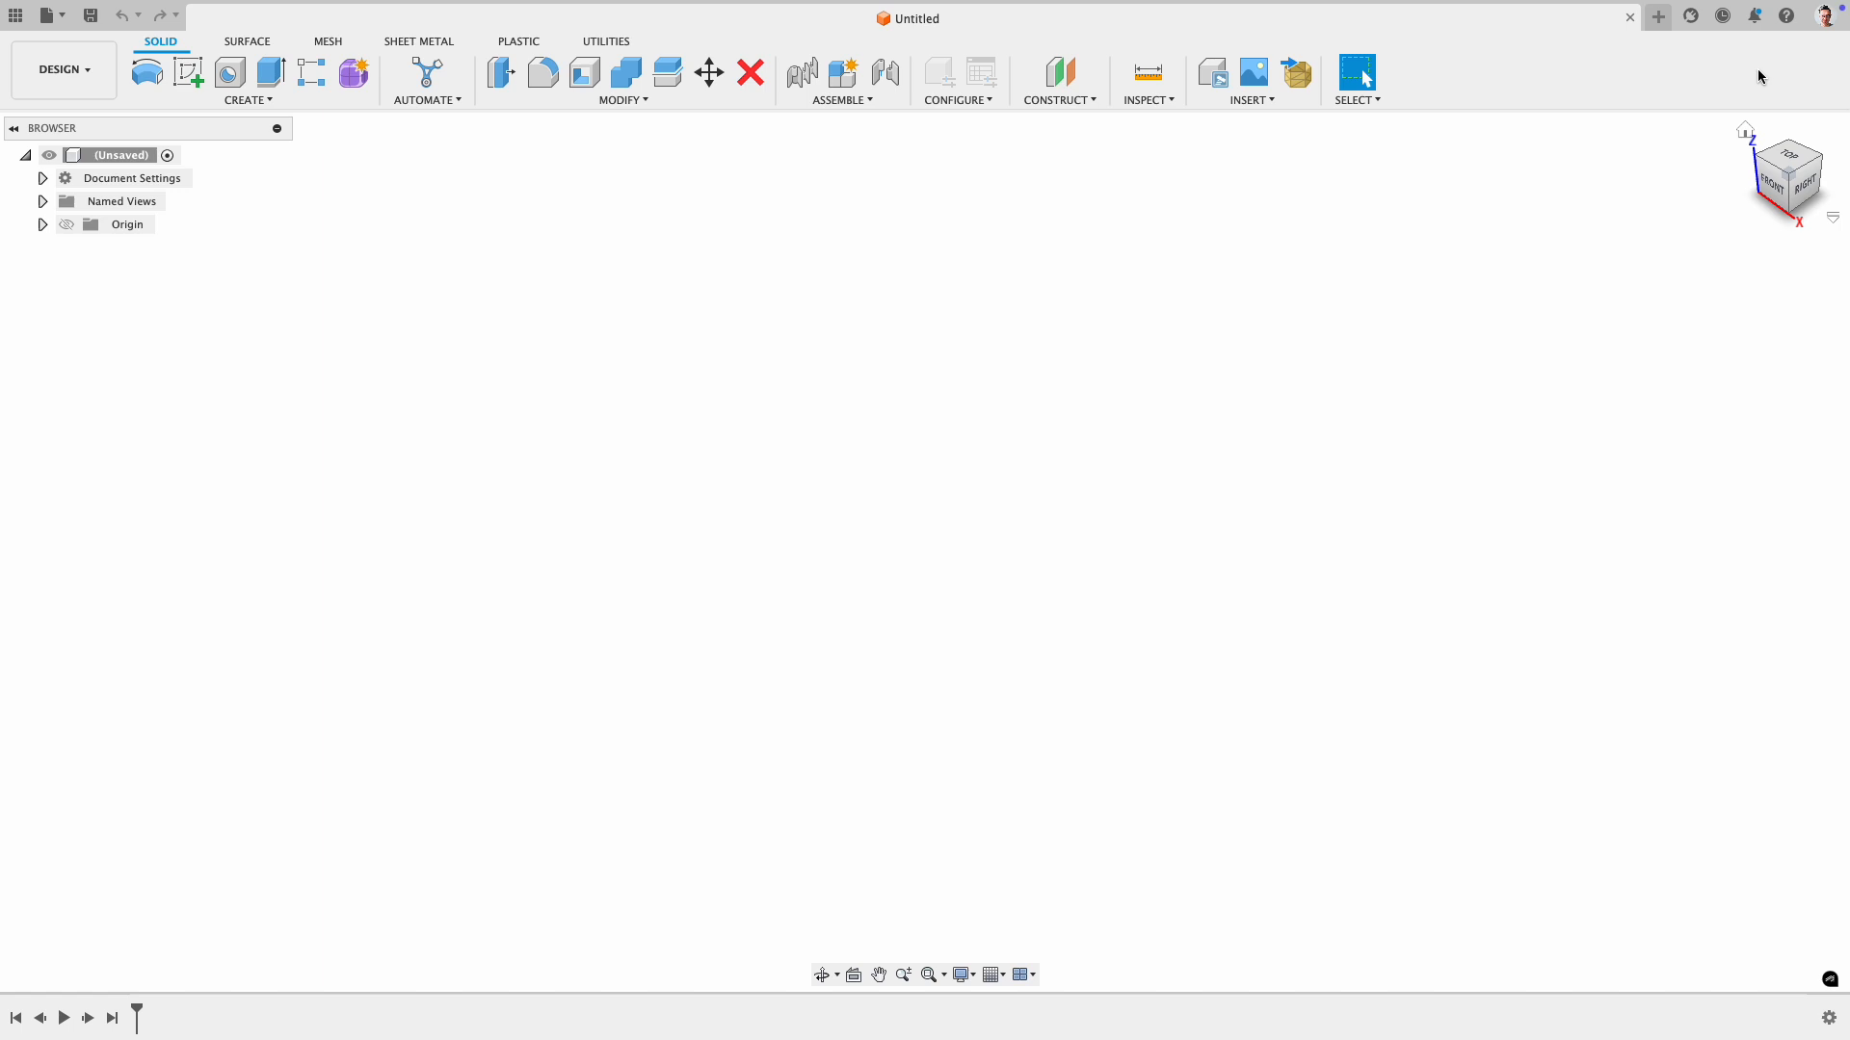
pyautogui.click(1824, 24)
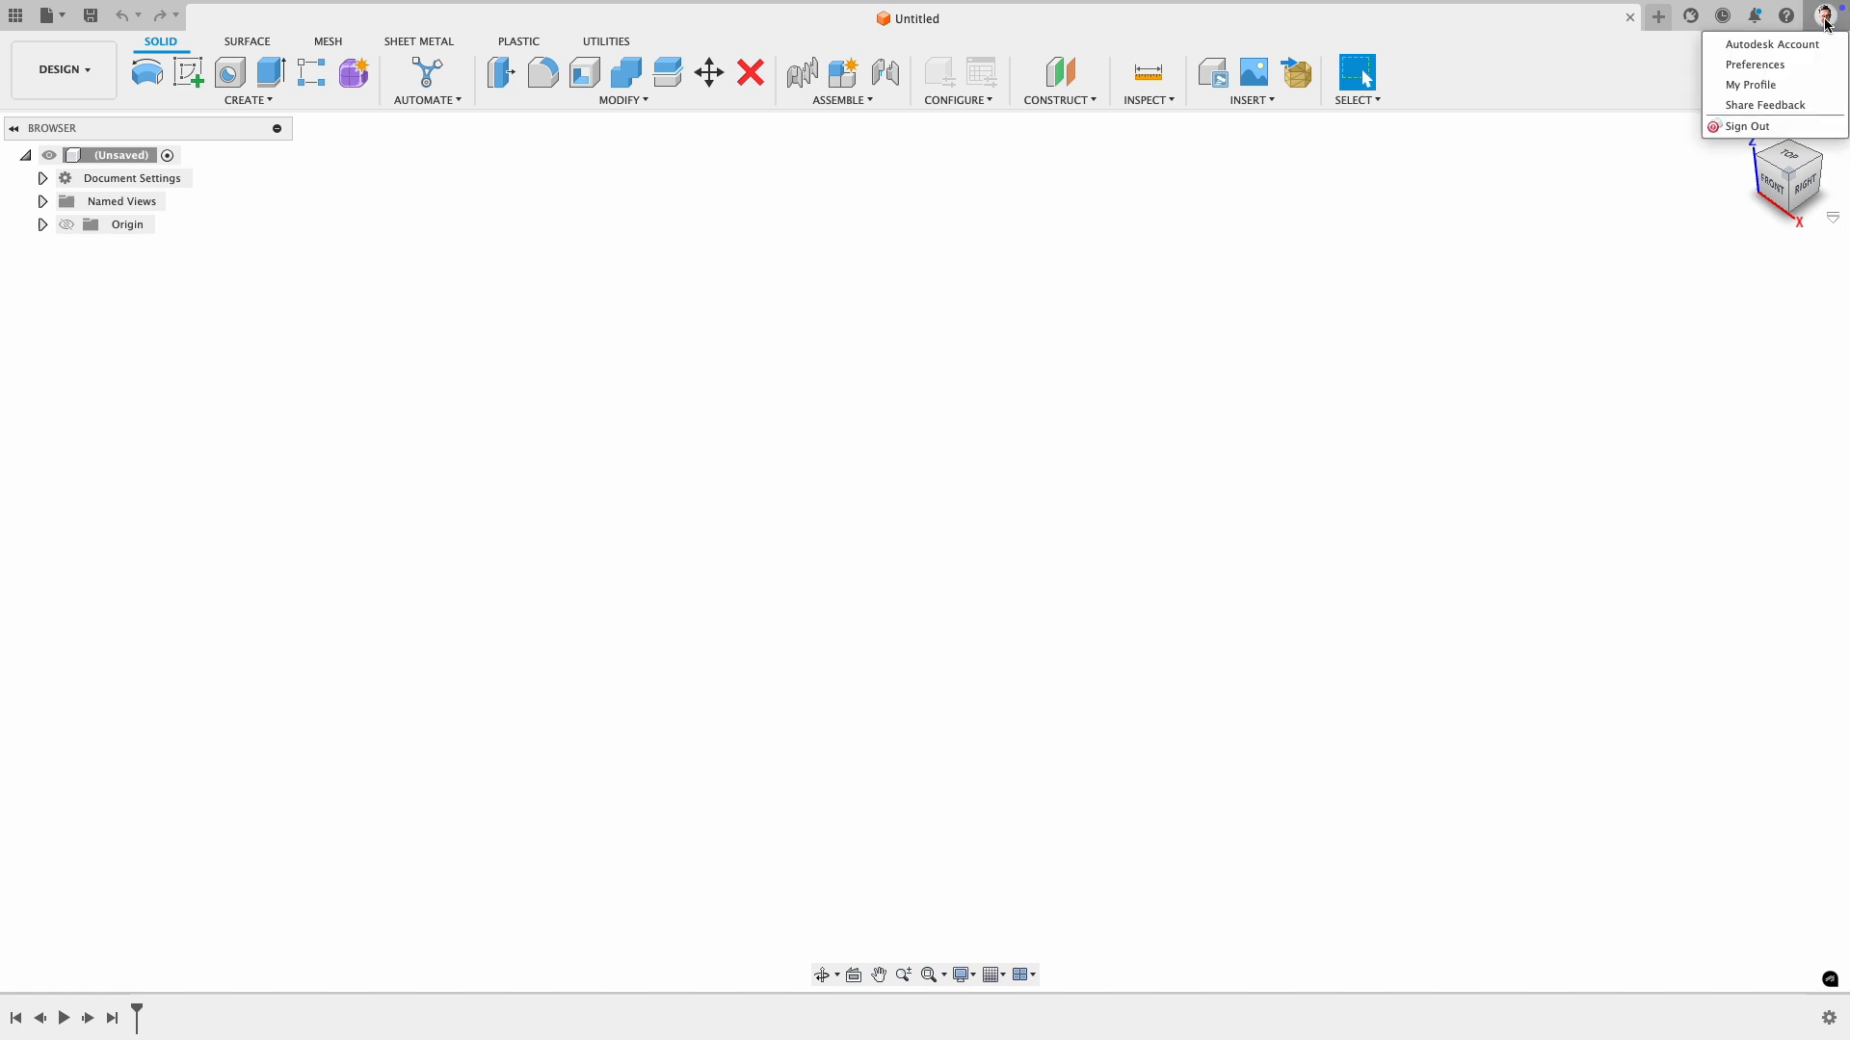
pyautogui.click(1790, 67)
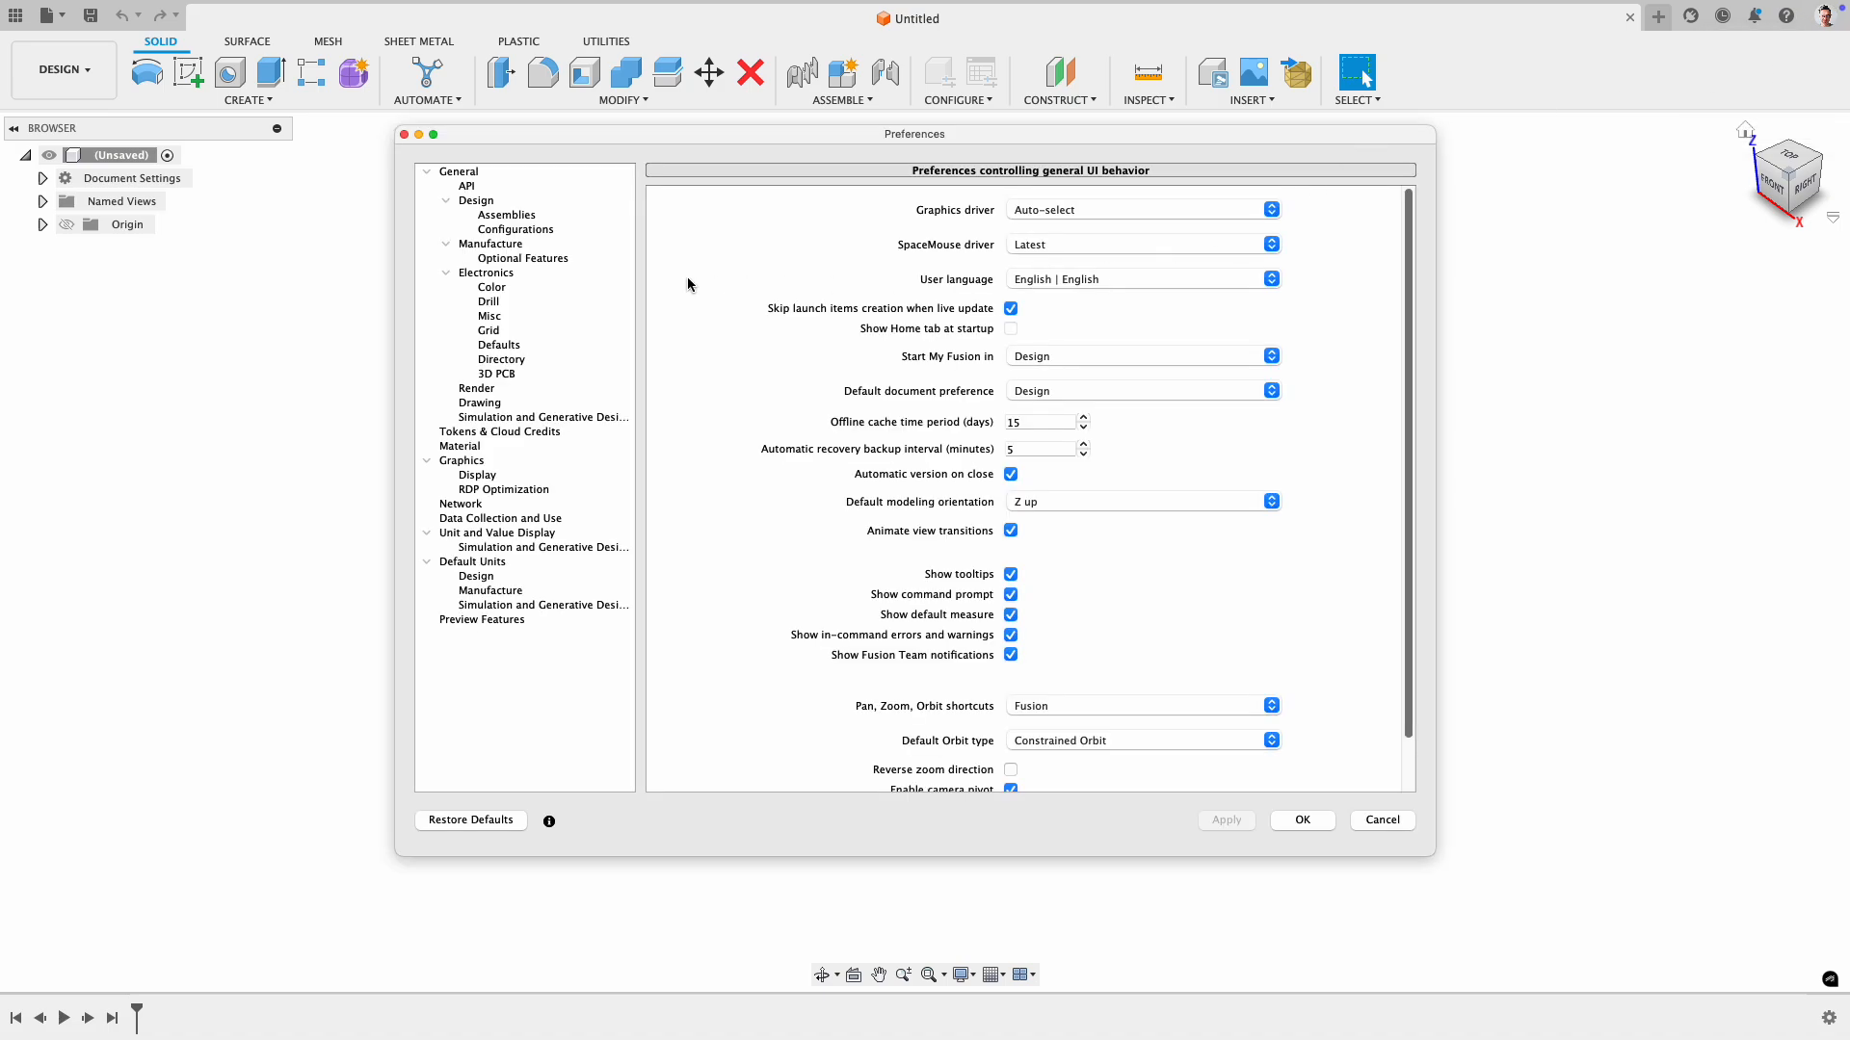
pyautogui.click(472, 174)
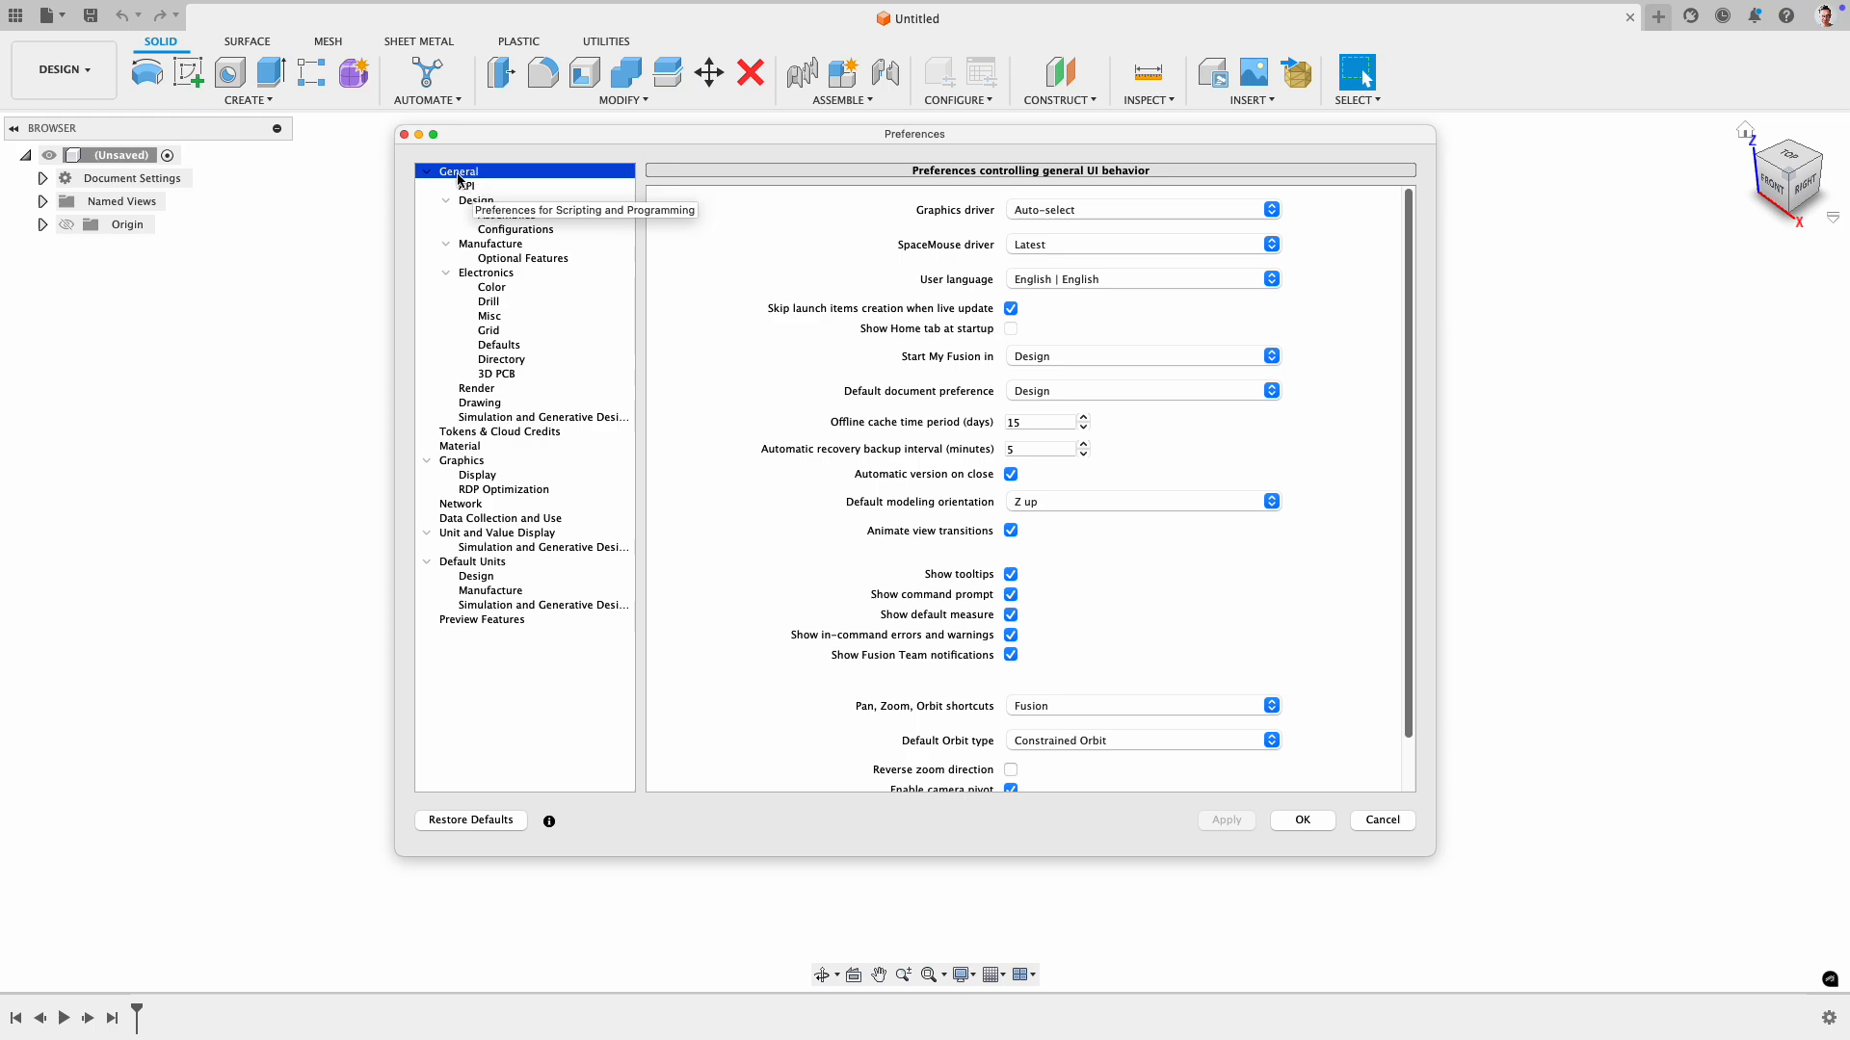
# - Examine the General preference choices for default modeling orientation, pan, zoom and orbit shortcuts, and default orbit type
pyautogui.click(1049, 502)
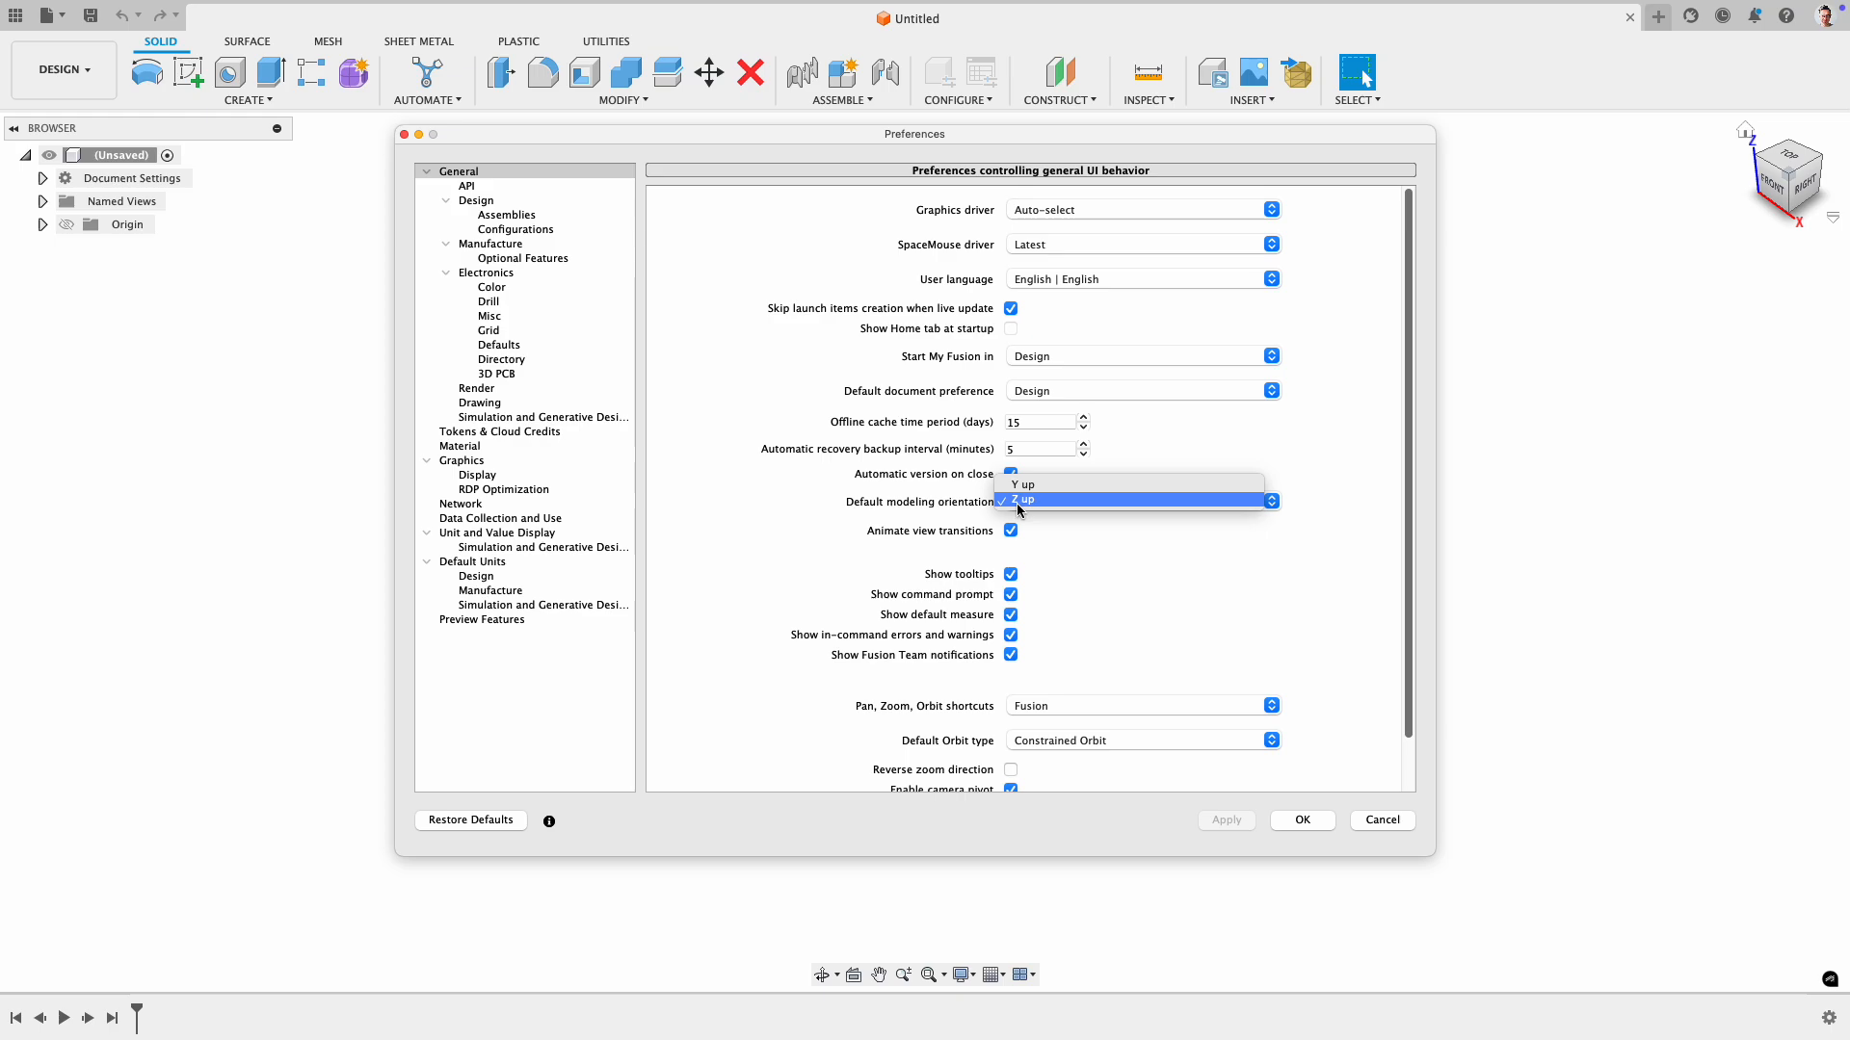
pyautogui.click(801, 636)
pyautogui.scroll(-1, 1053, 714)
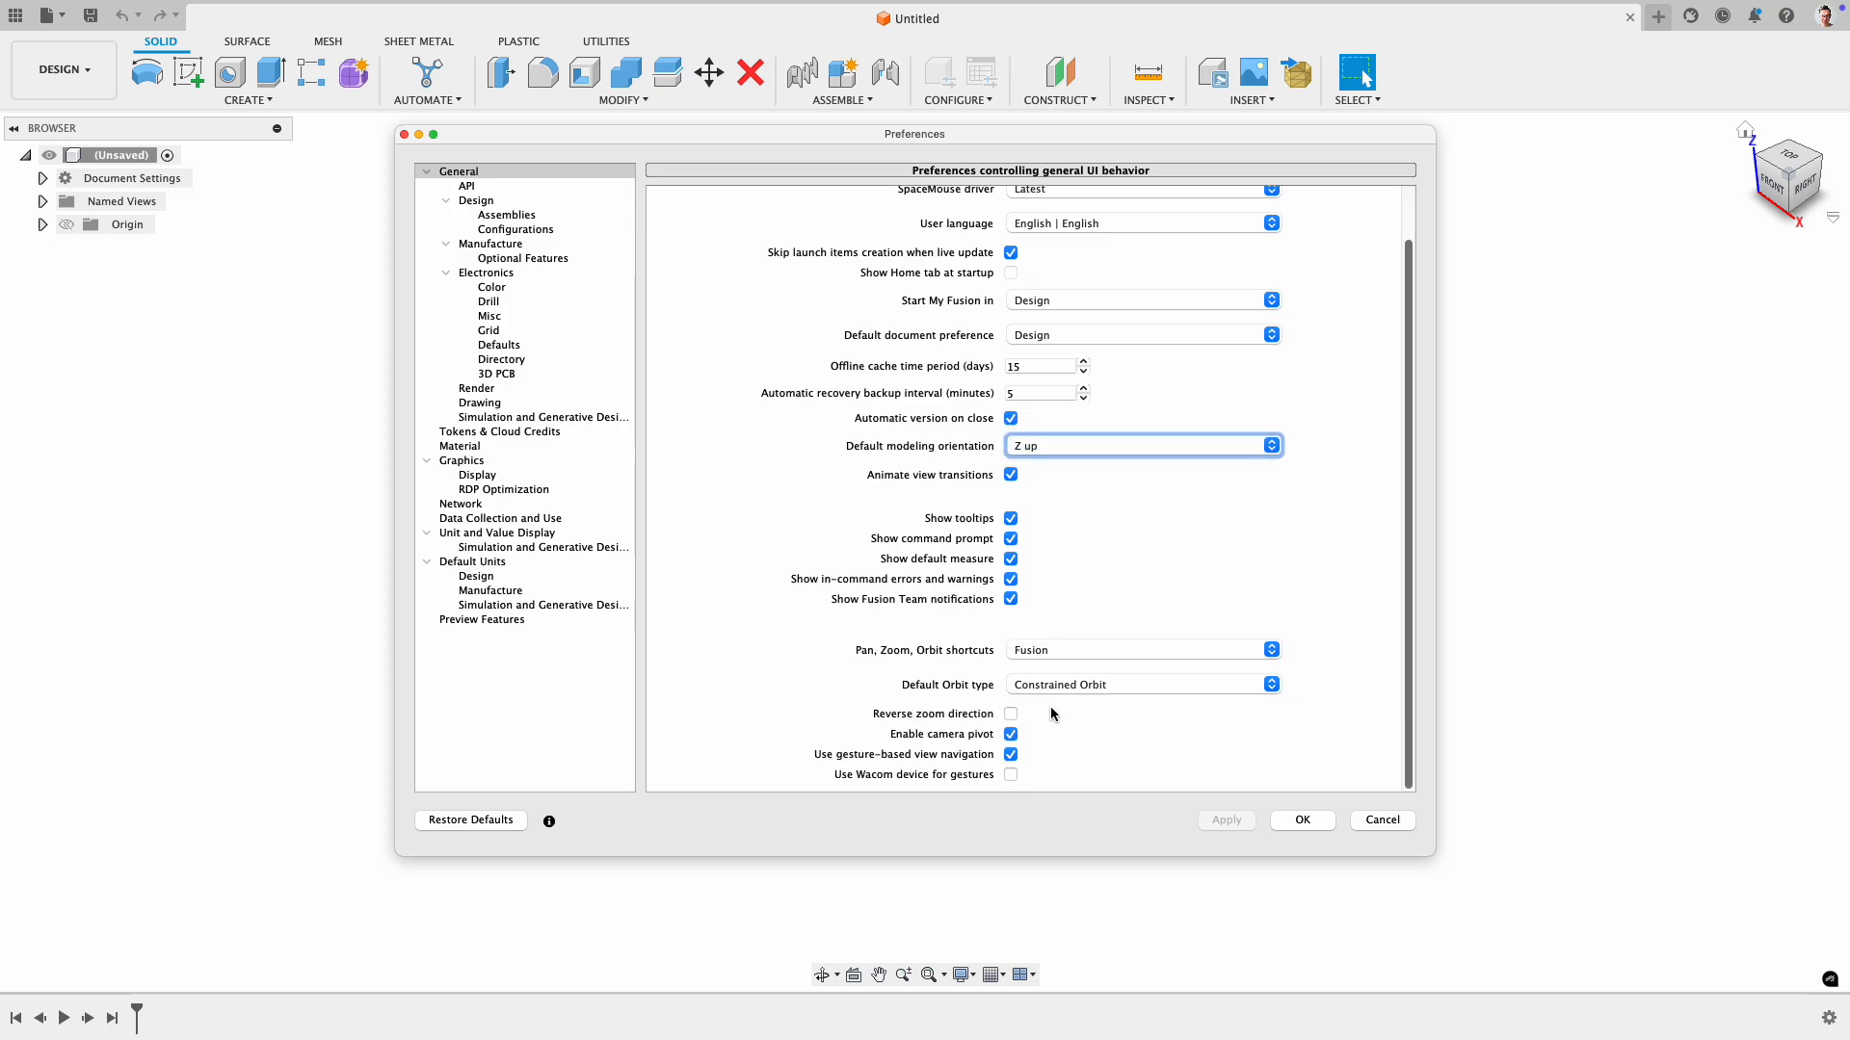
pyautogui.click(1067, 658)
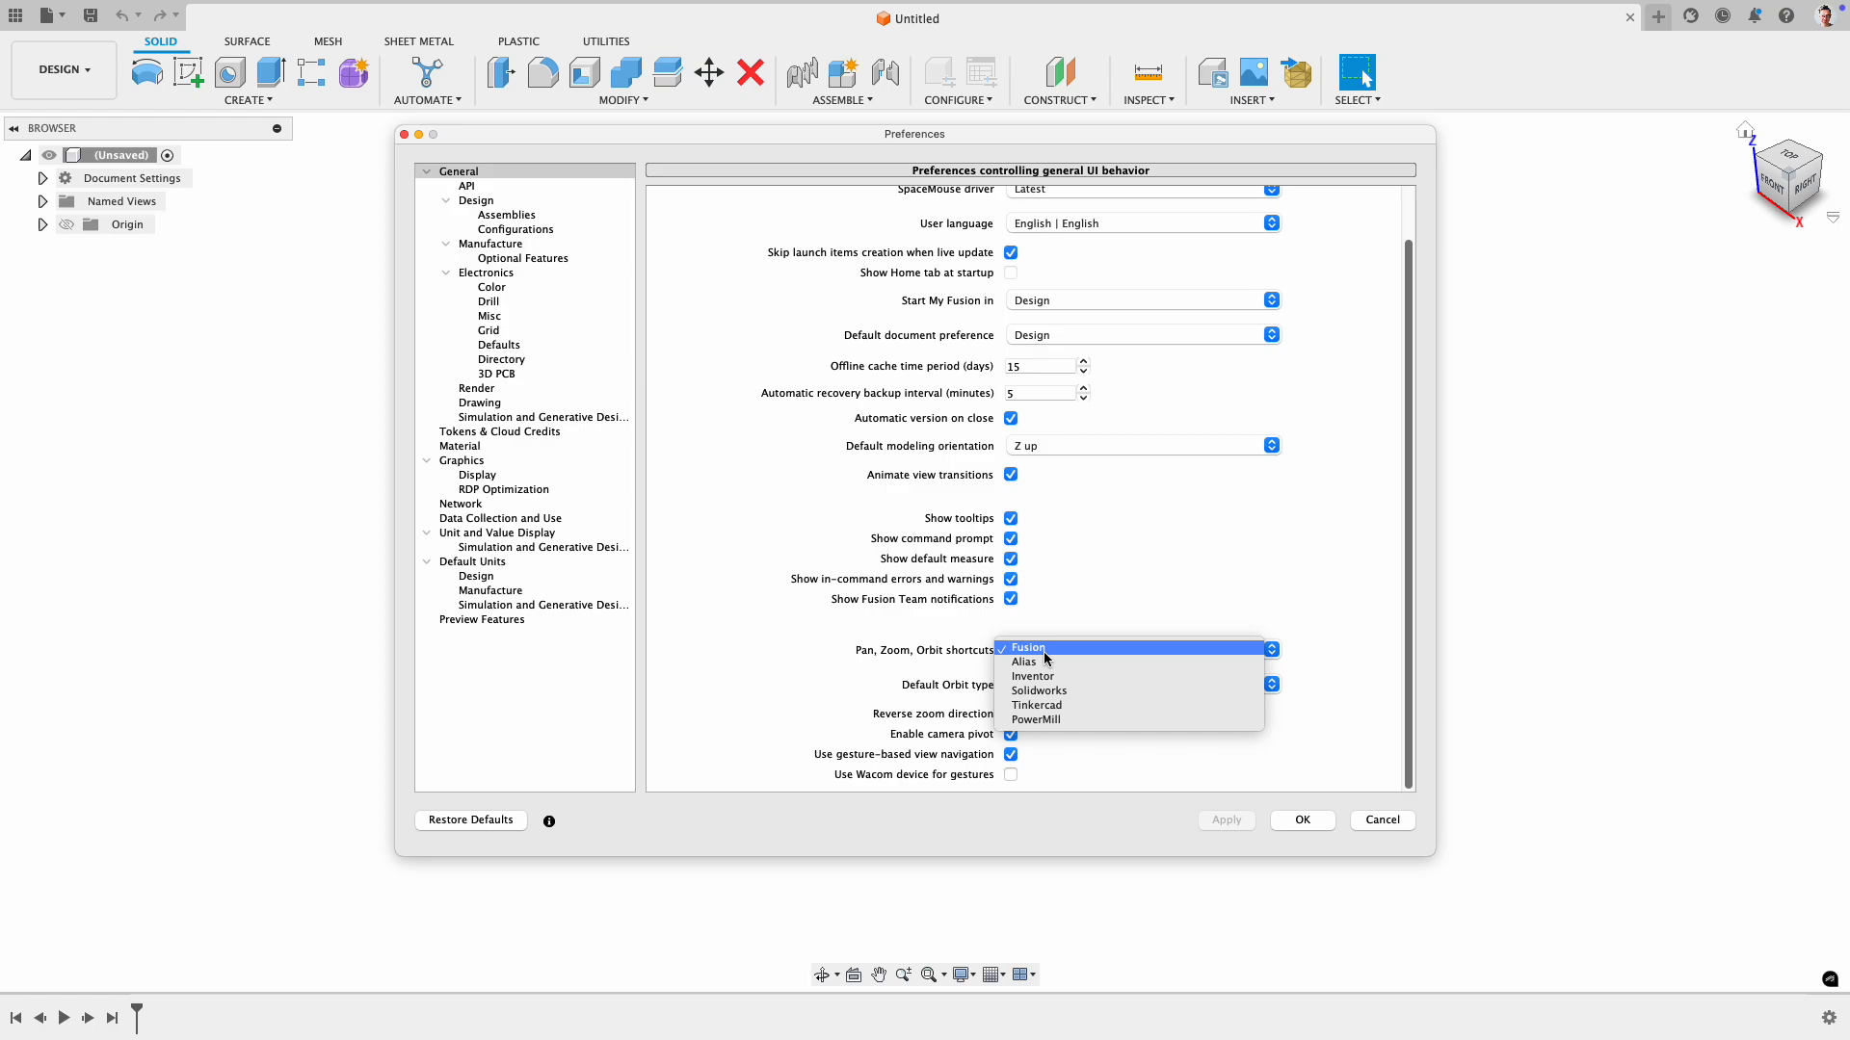
pyautogui.click(883, 638)
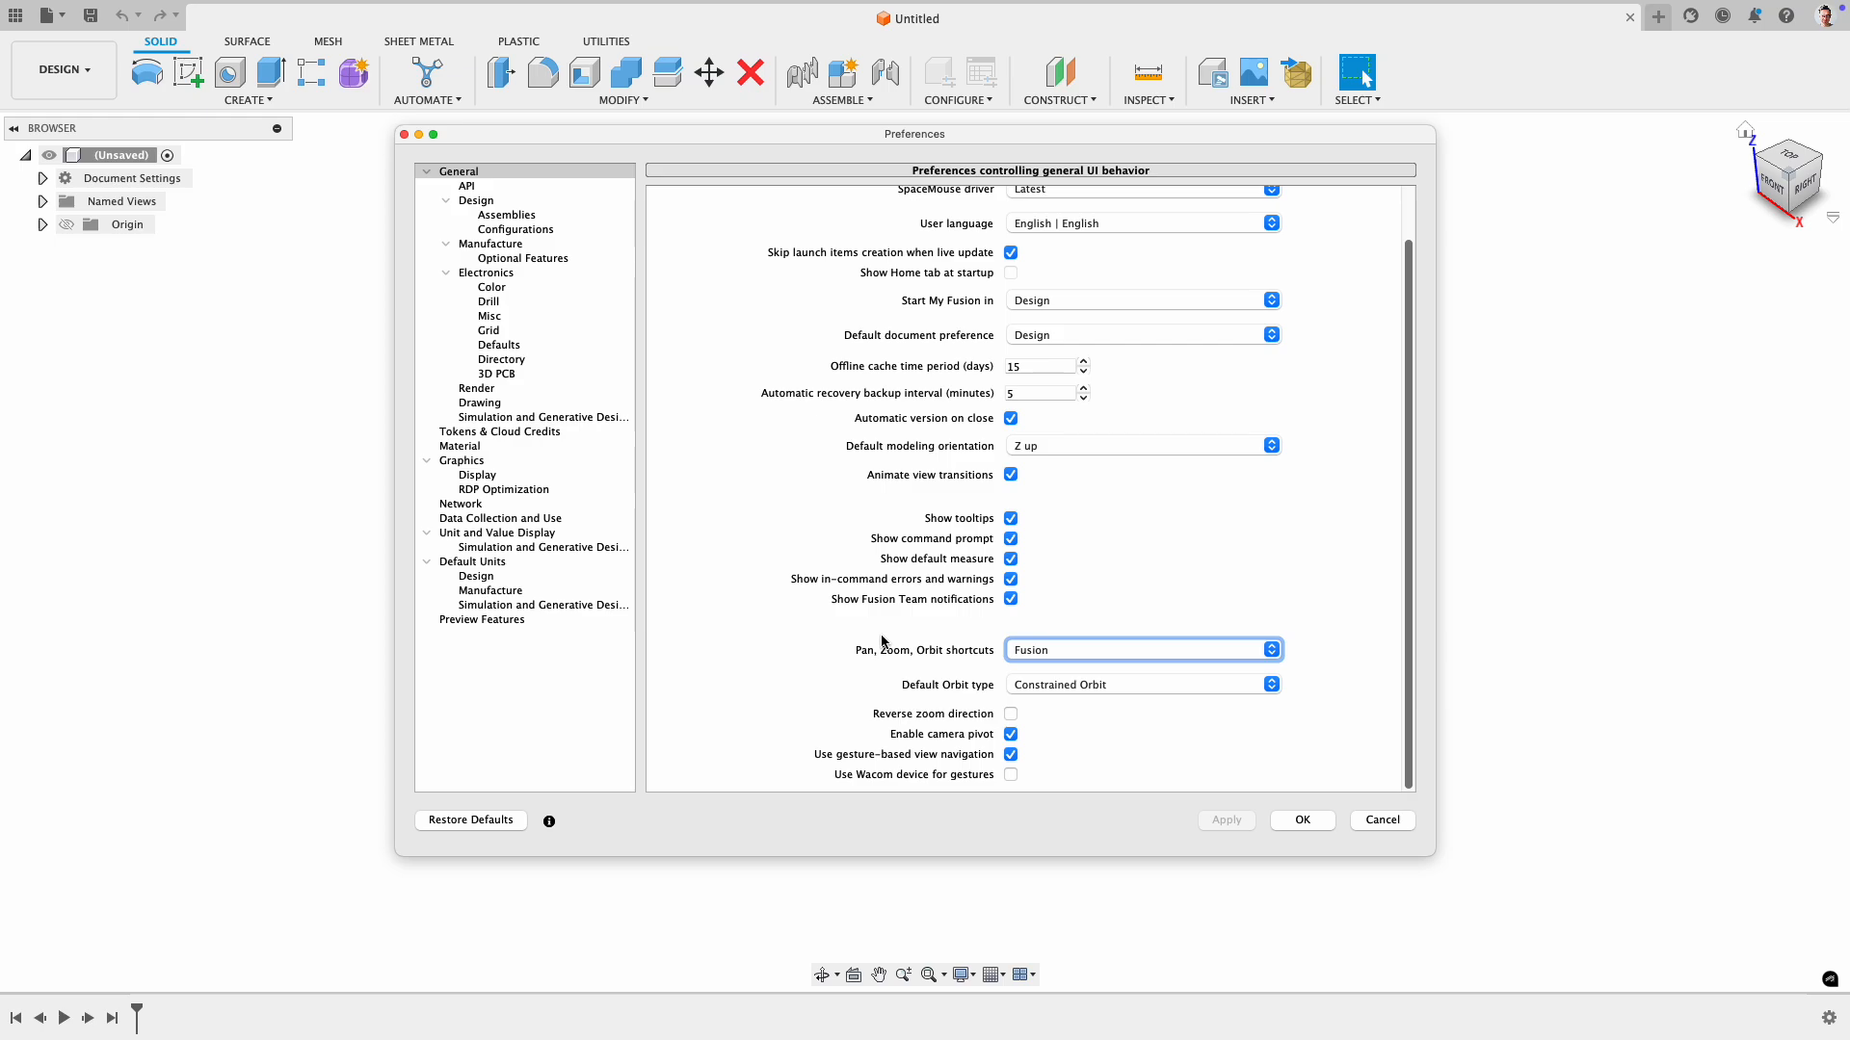
pyautogui.click(1064, 690)
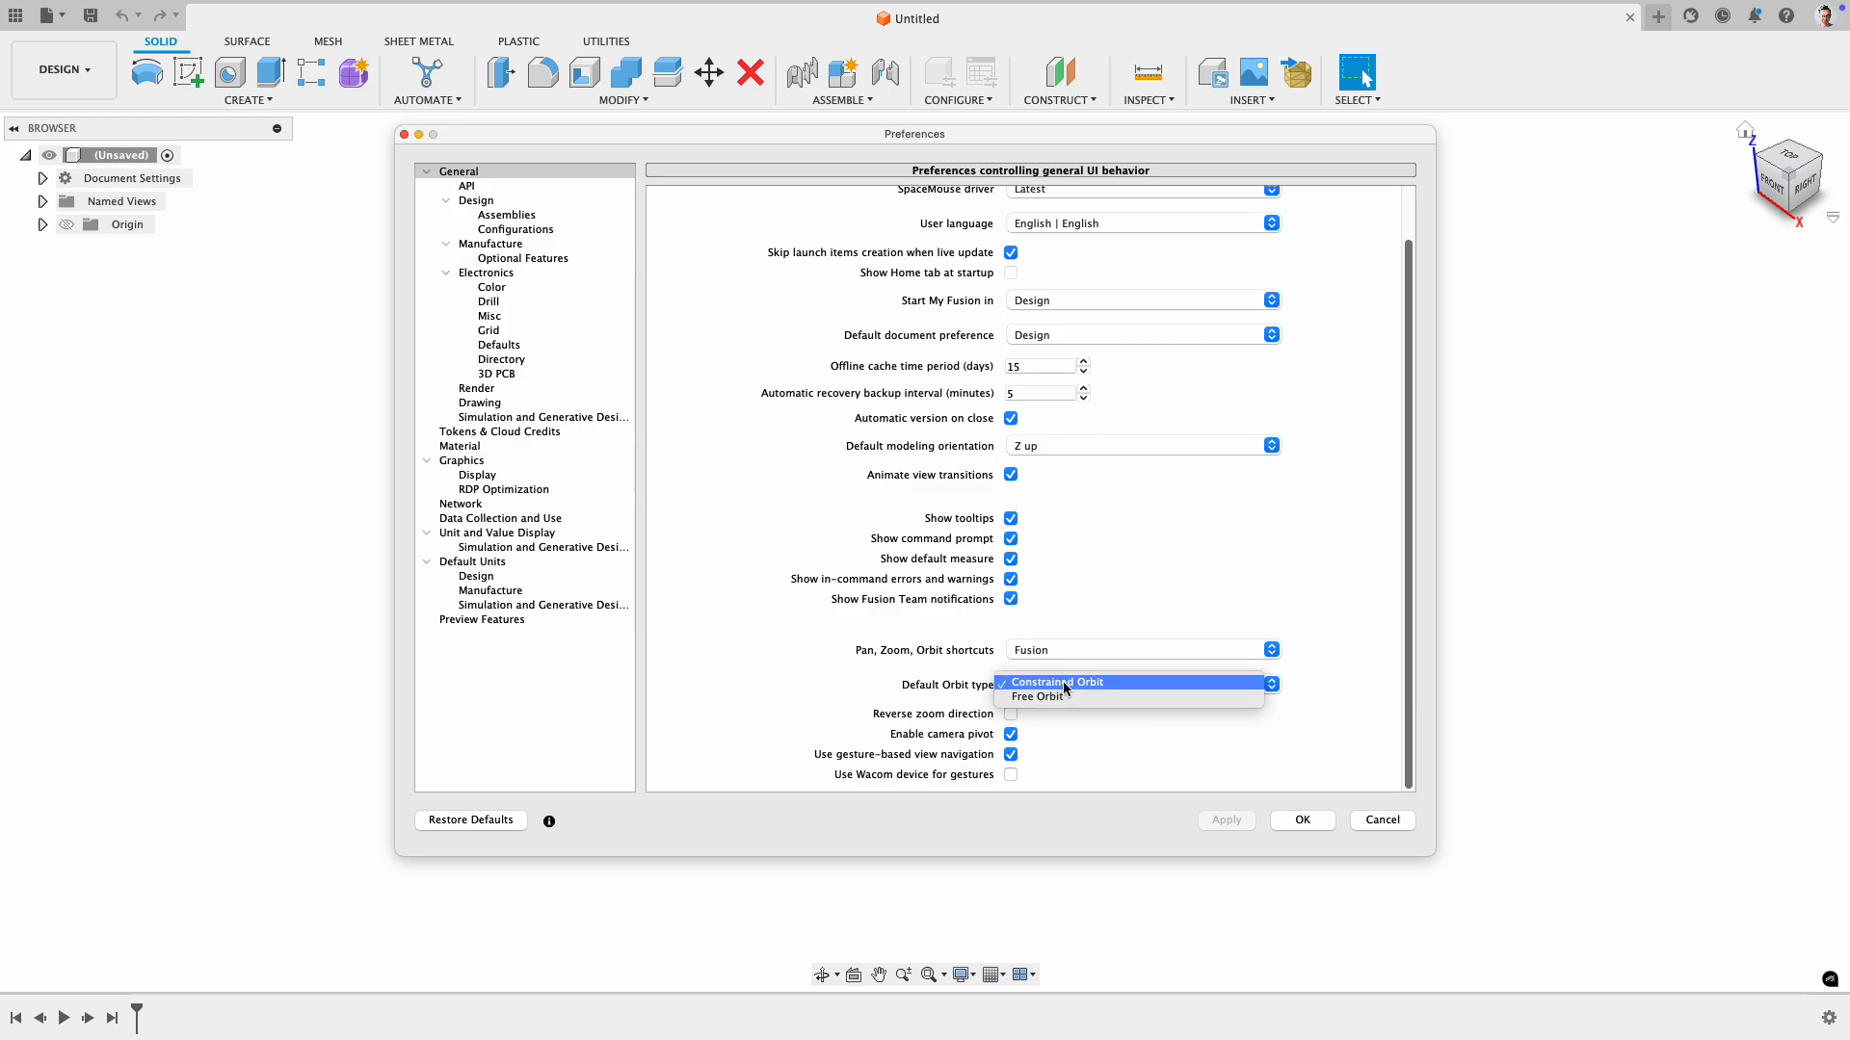
pyautogui.click(851, 700)
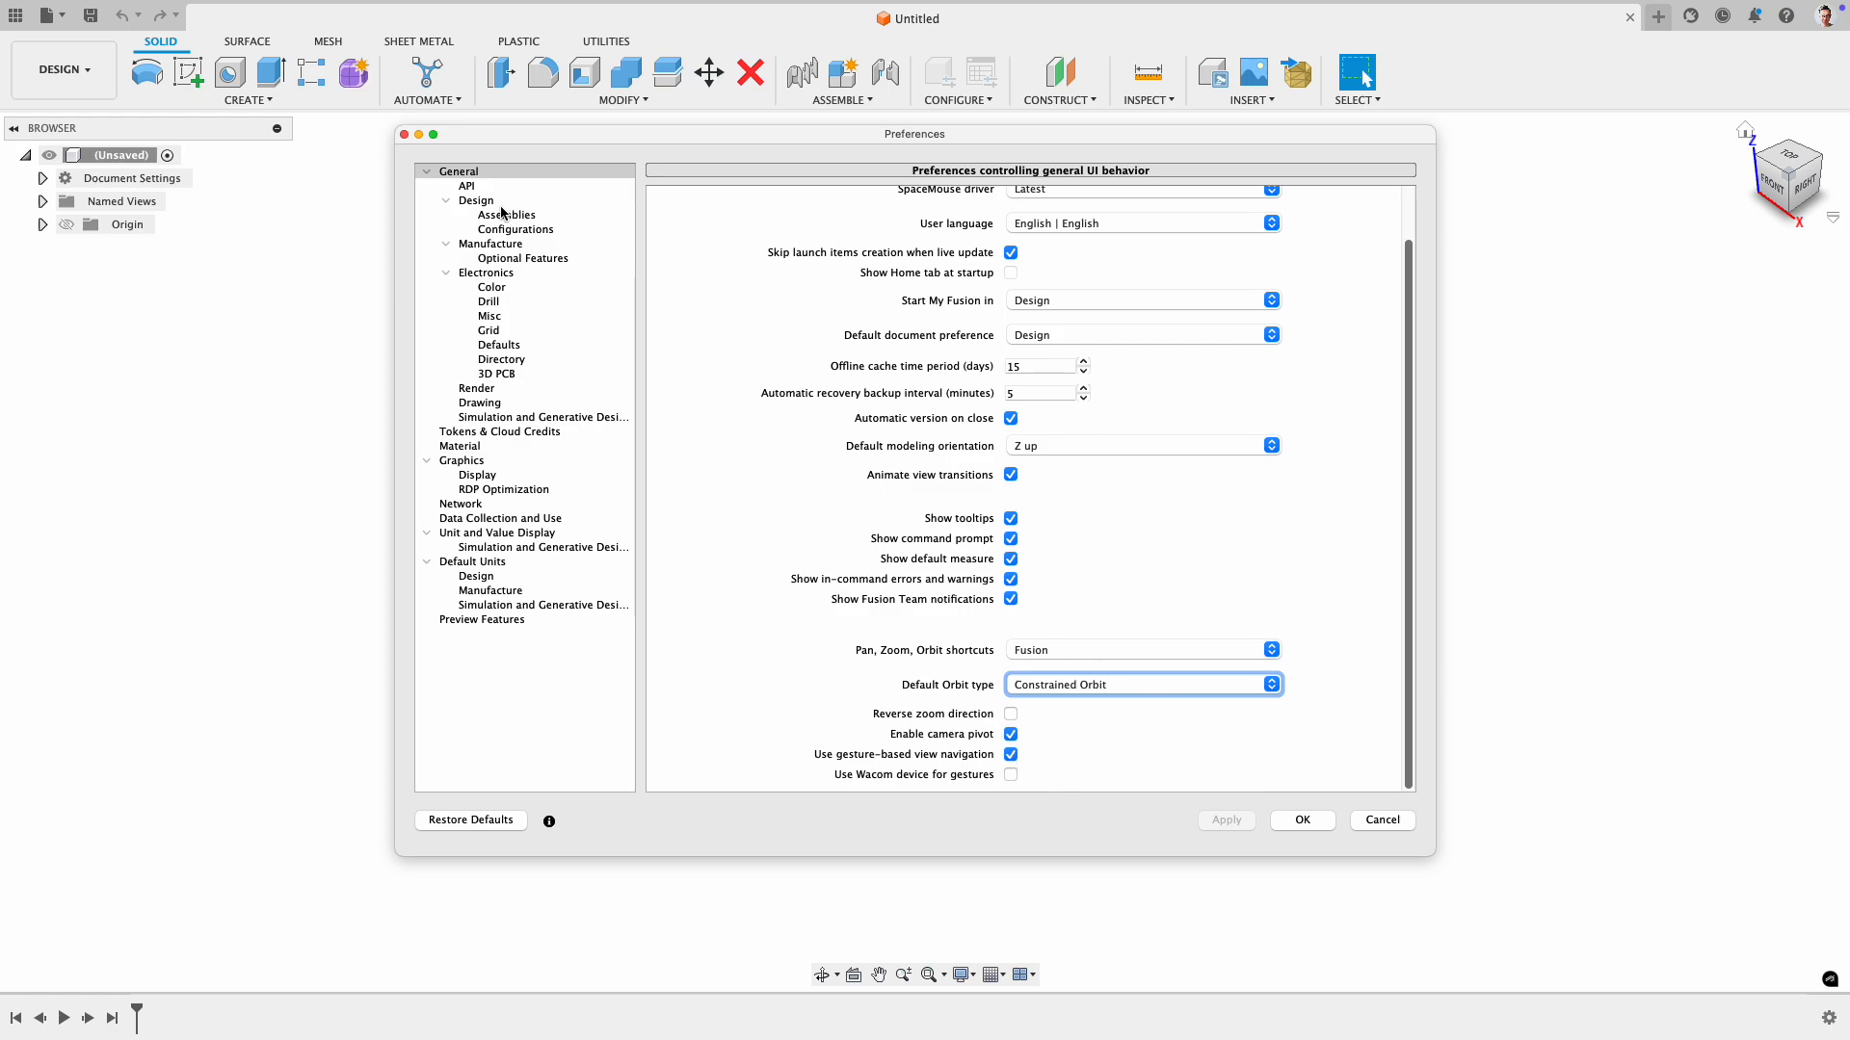
# - Examine the Design preferences, including the Design History choices, and try switching Auto look at sketch on and off
pyautogui.click(477, 200)
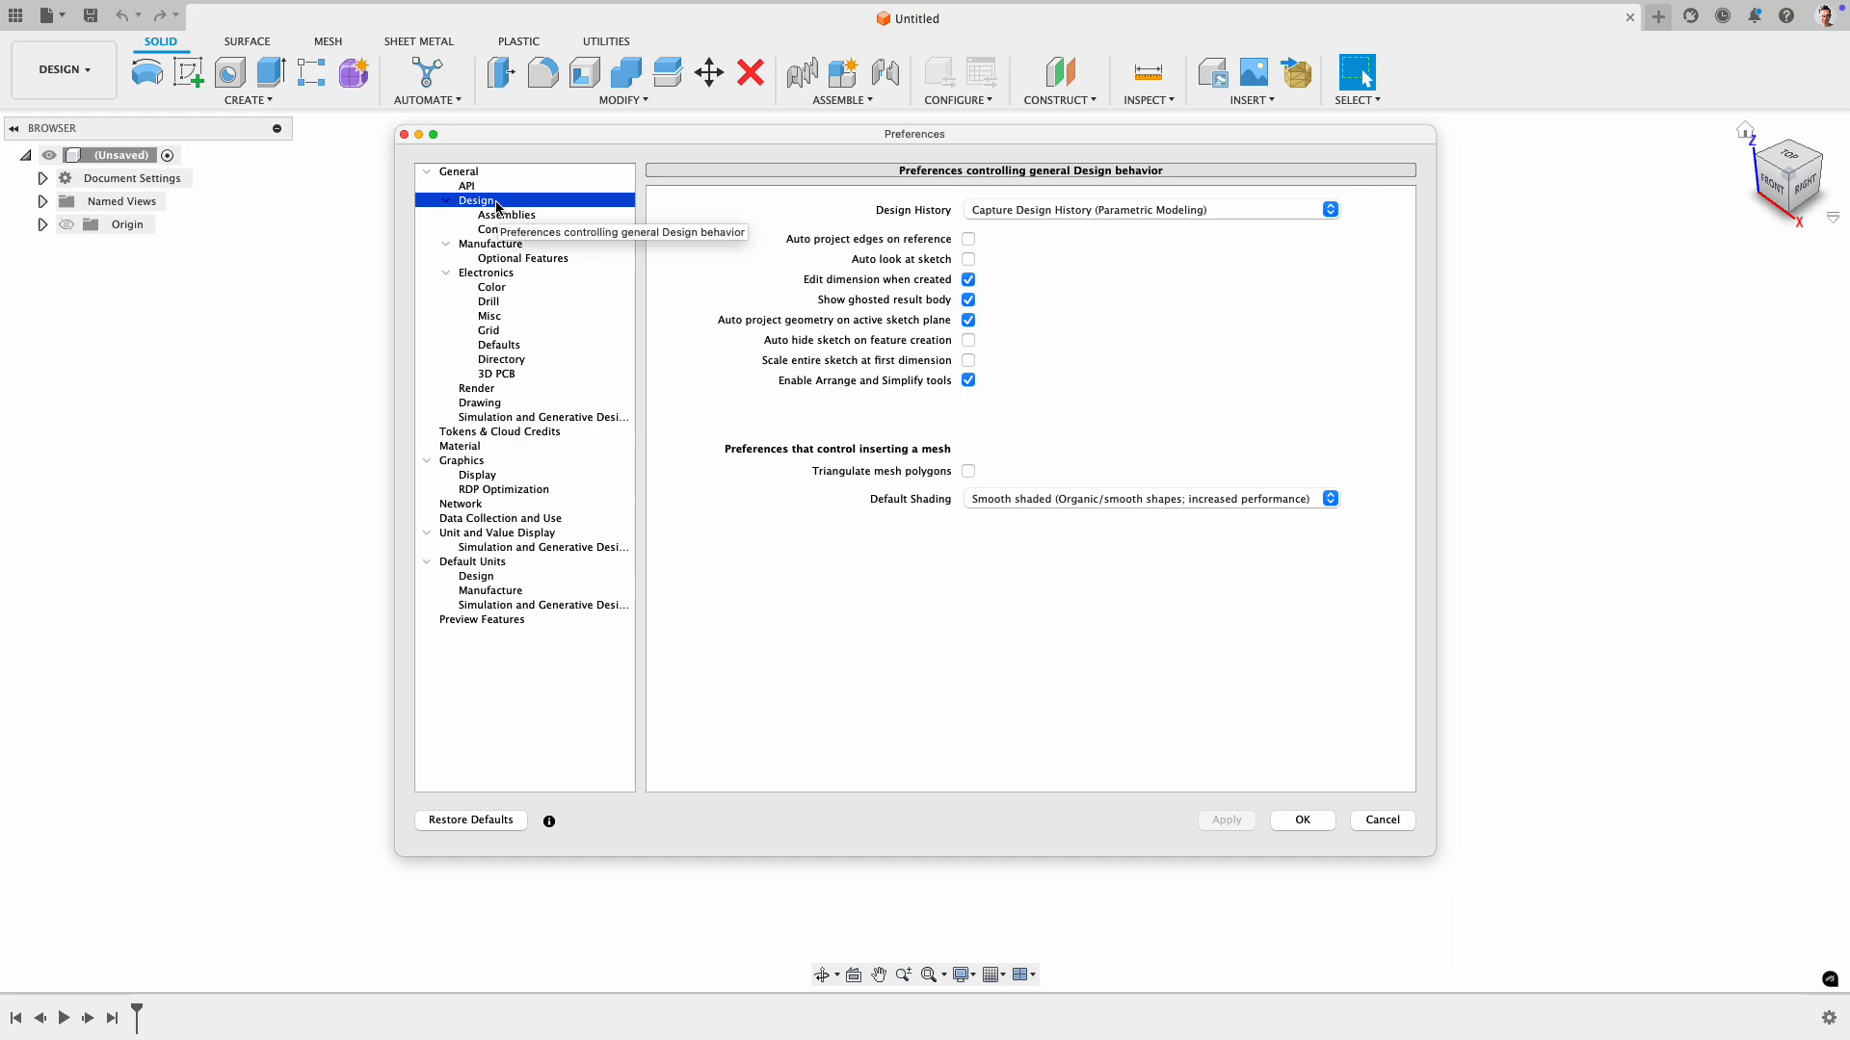
pyautogui.click(1055, 212)
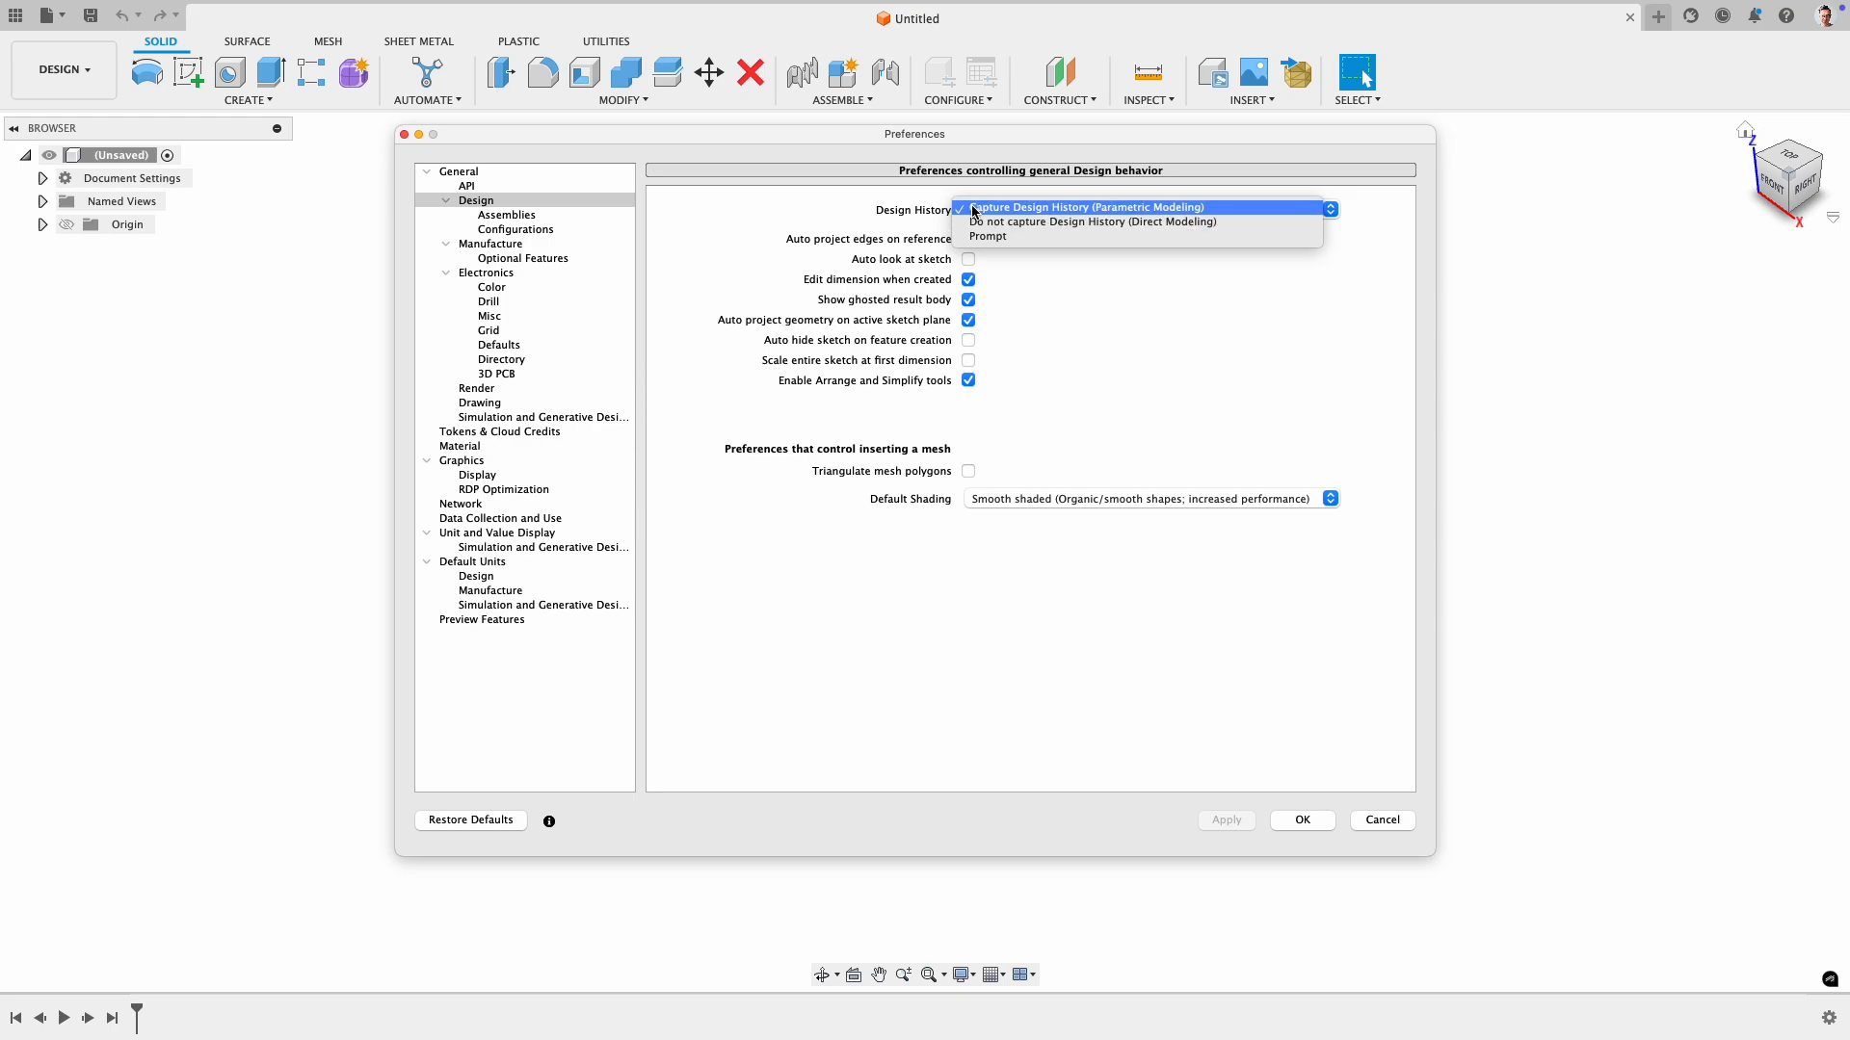
pyautogui.click(756, 257)
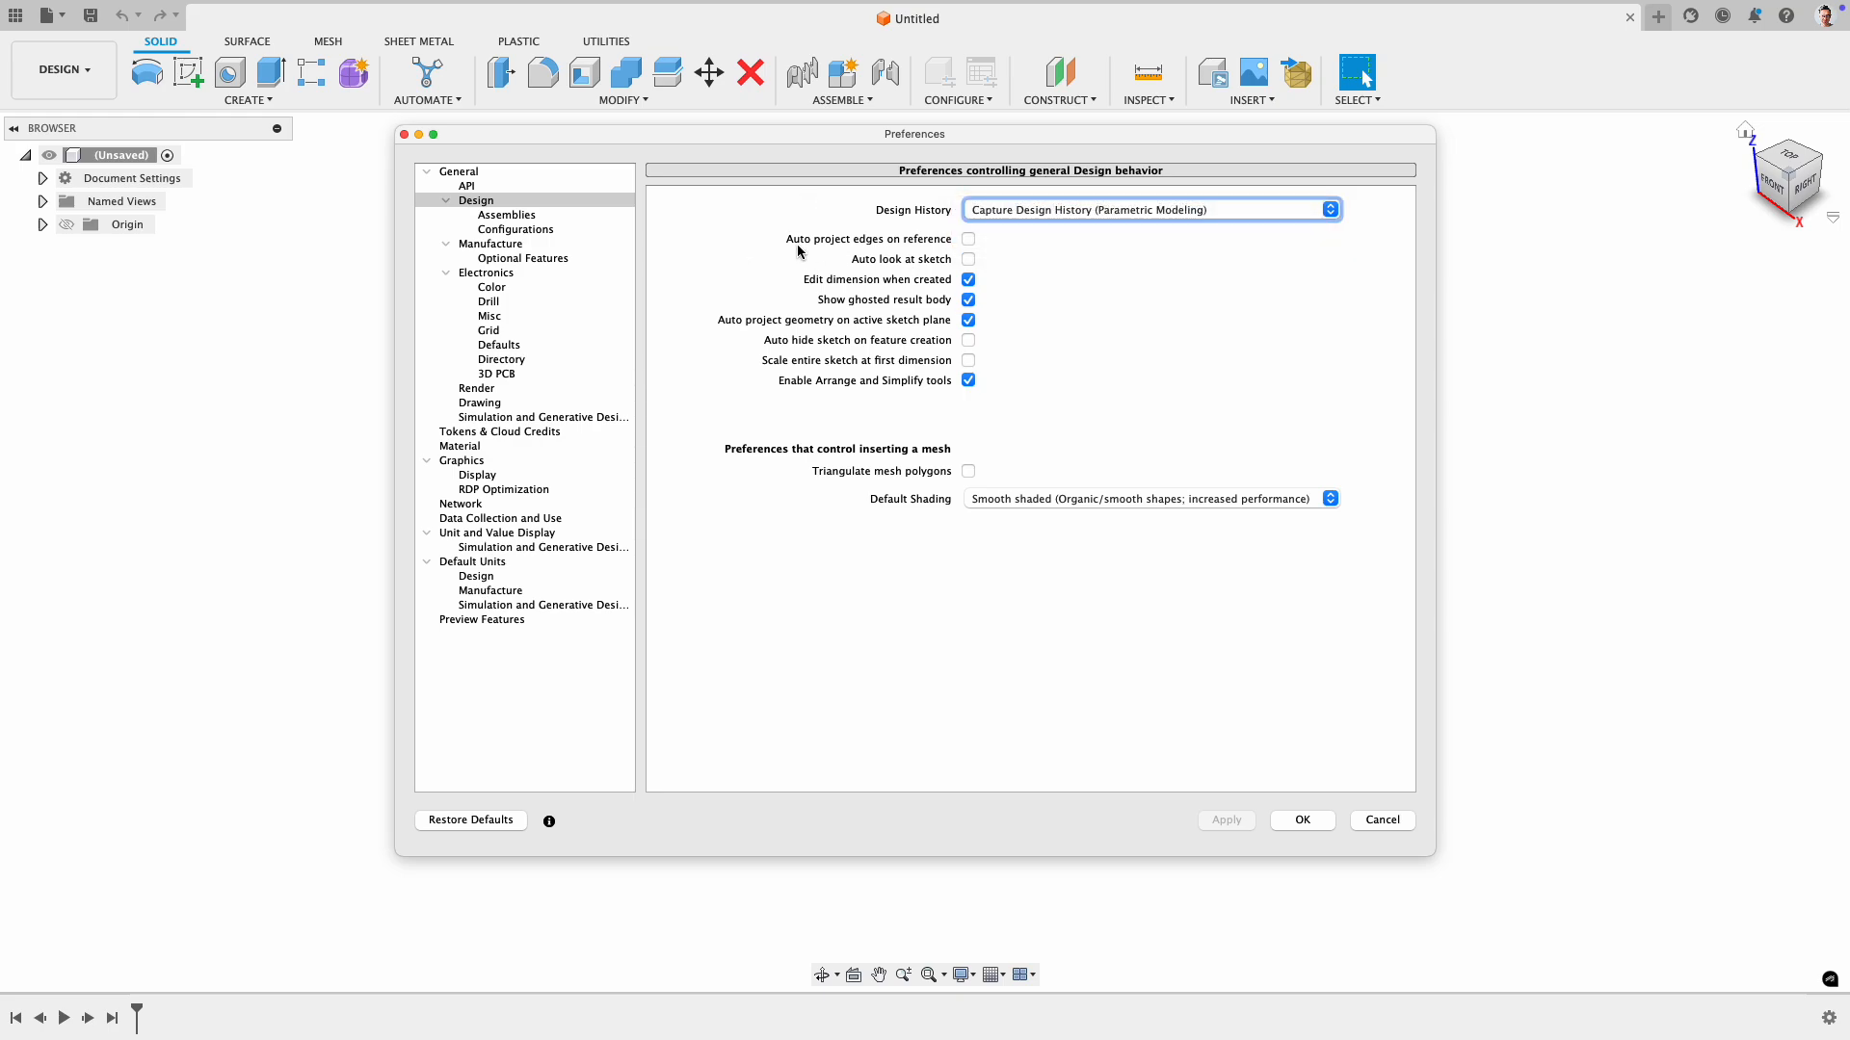
pyautogui.click(968, 260)
pyautogui.click(968, 260)
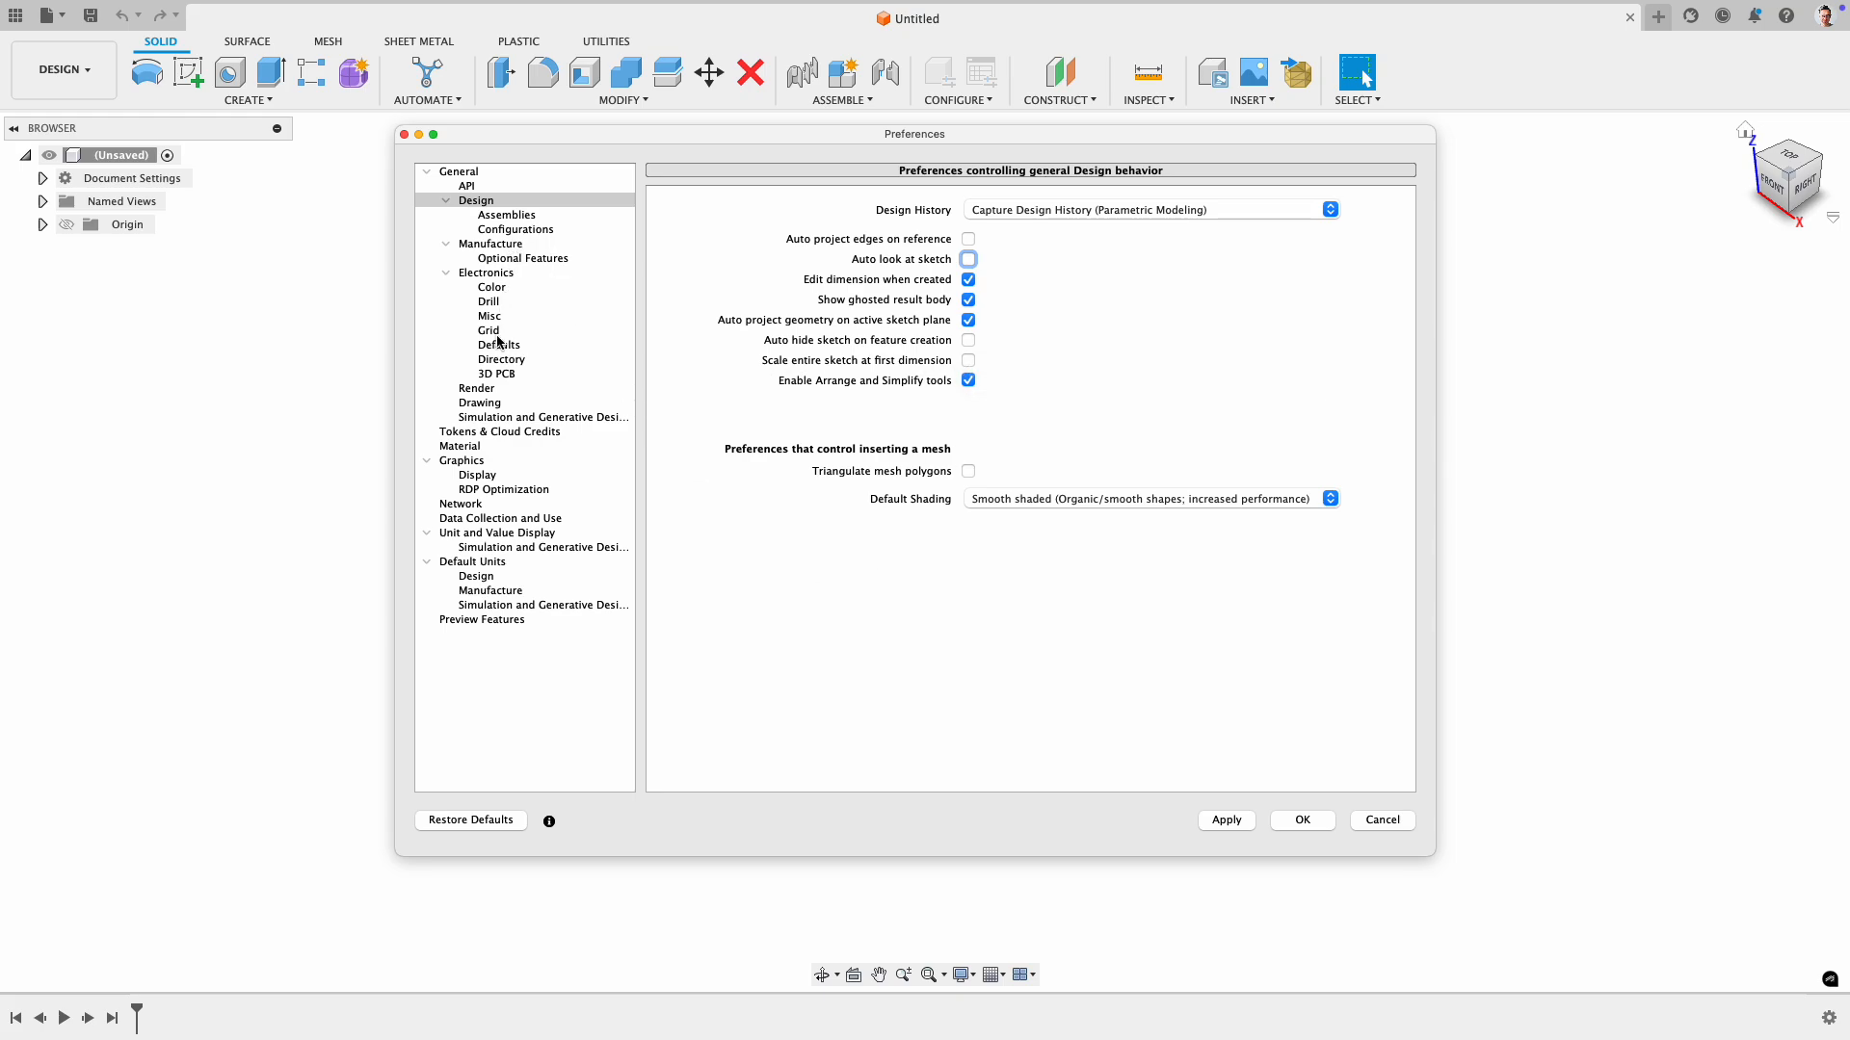
# - Look through the Drawing, Graphics, API and General preferences, check the default modeling orientation choices, and leave the preferences without saving
pyautogui.click(491, 405)
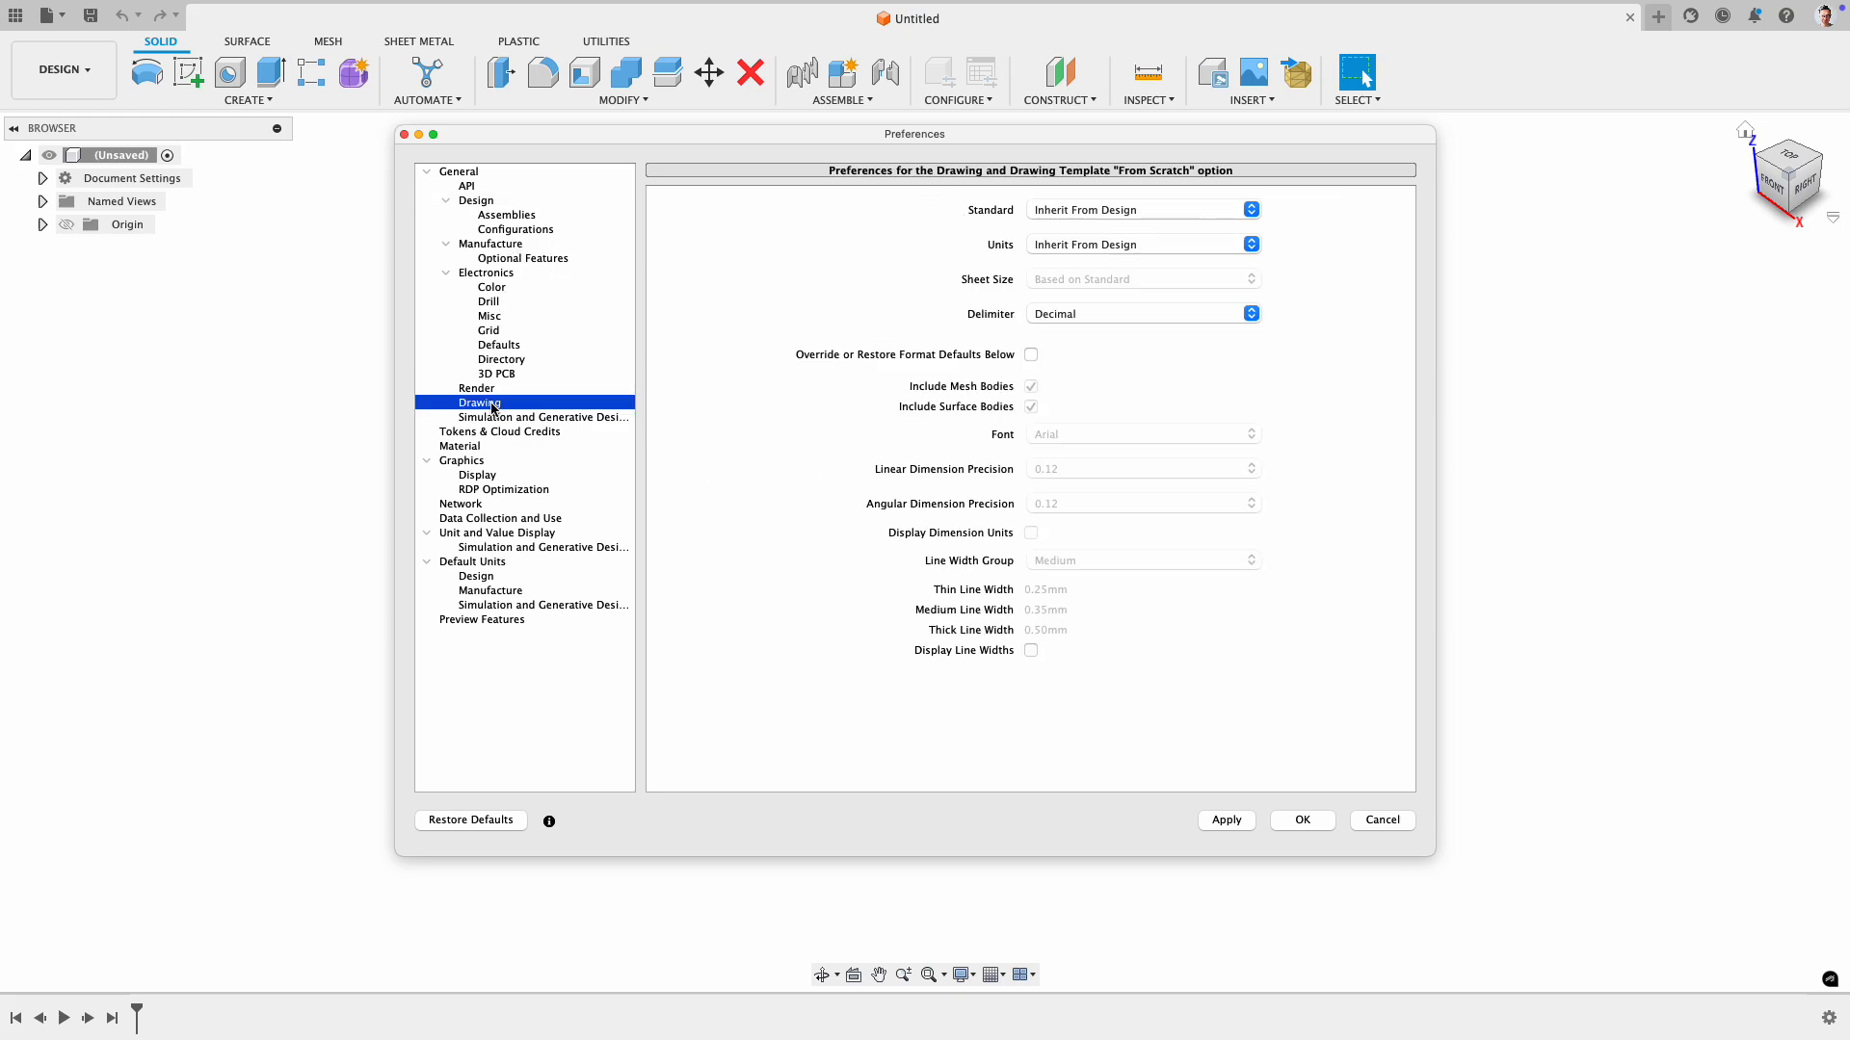
pyautogui.click(493, 465)
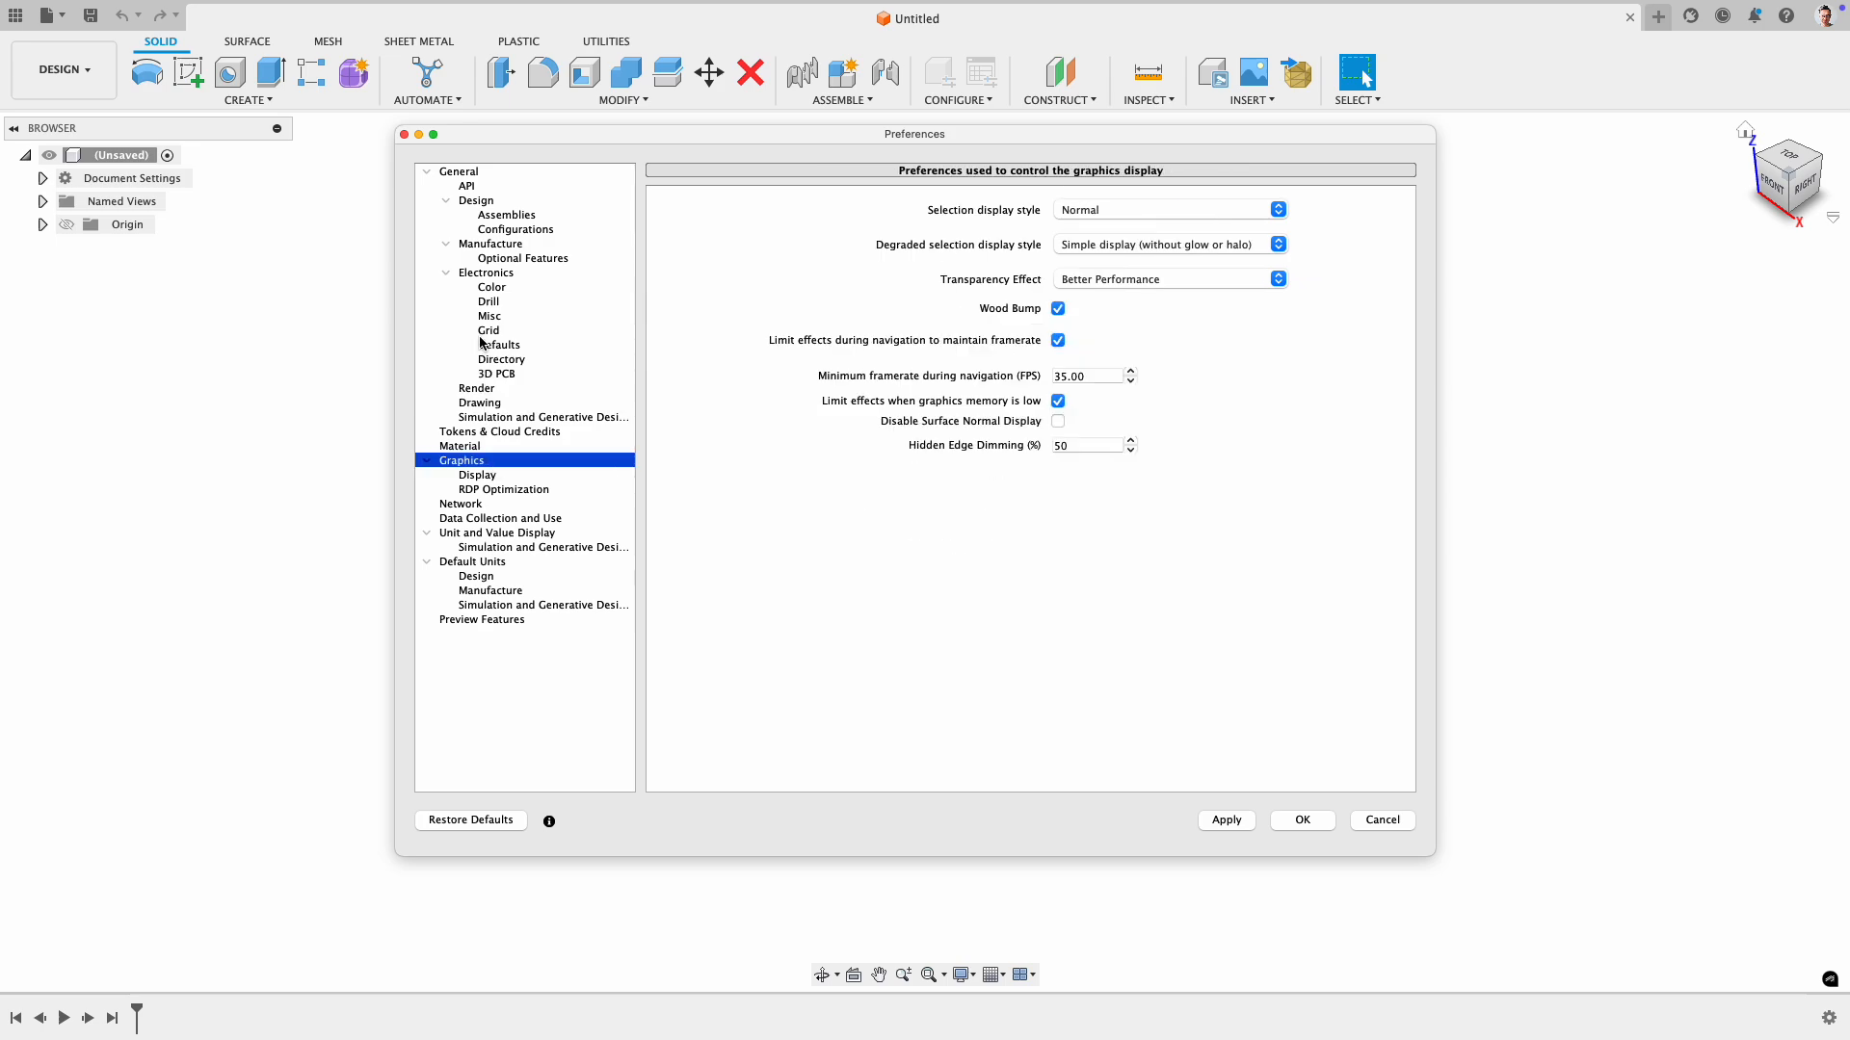
pyautogui.click(473, 197)
pyautogui.click(472, 186)
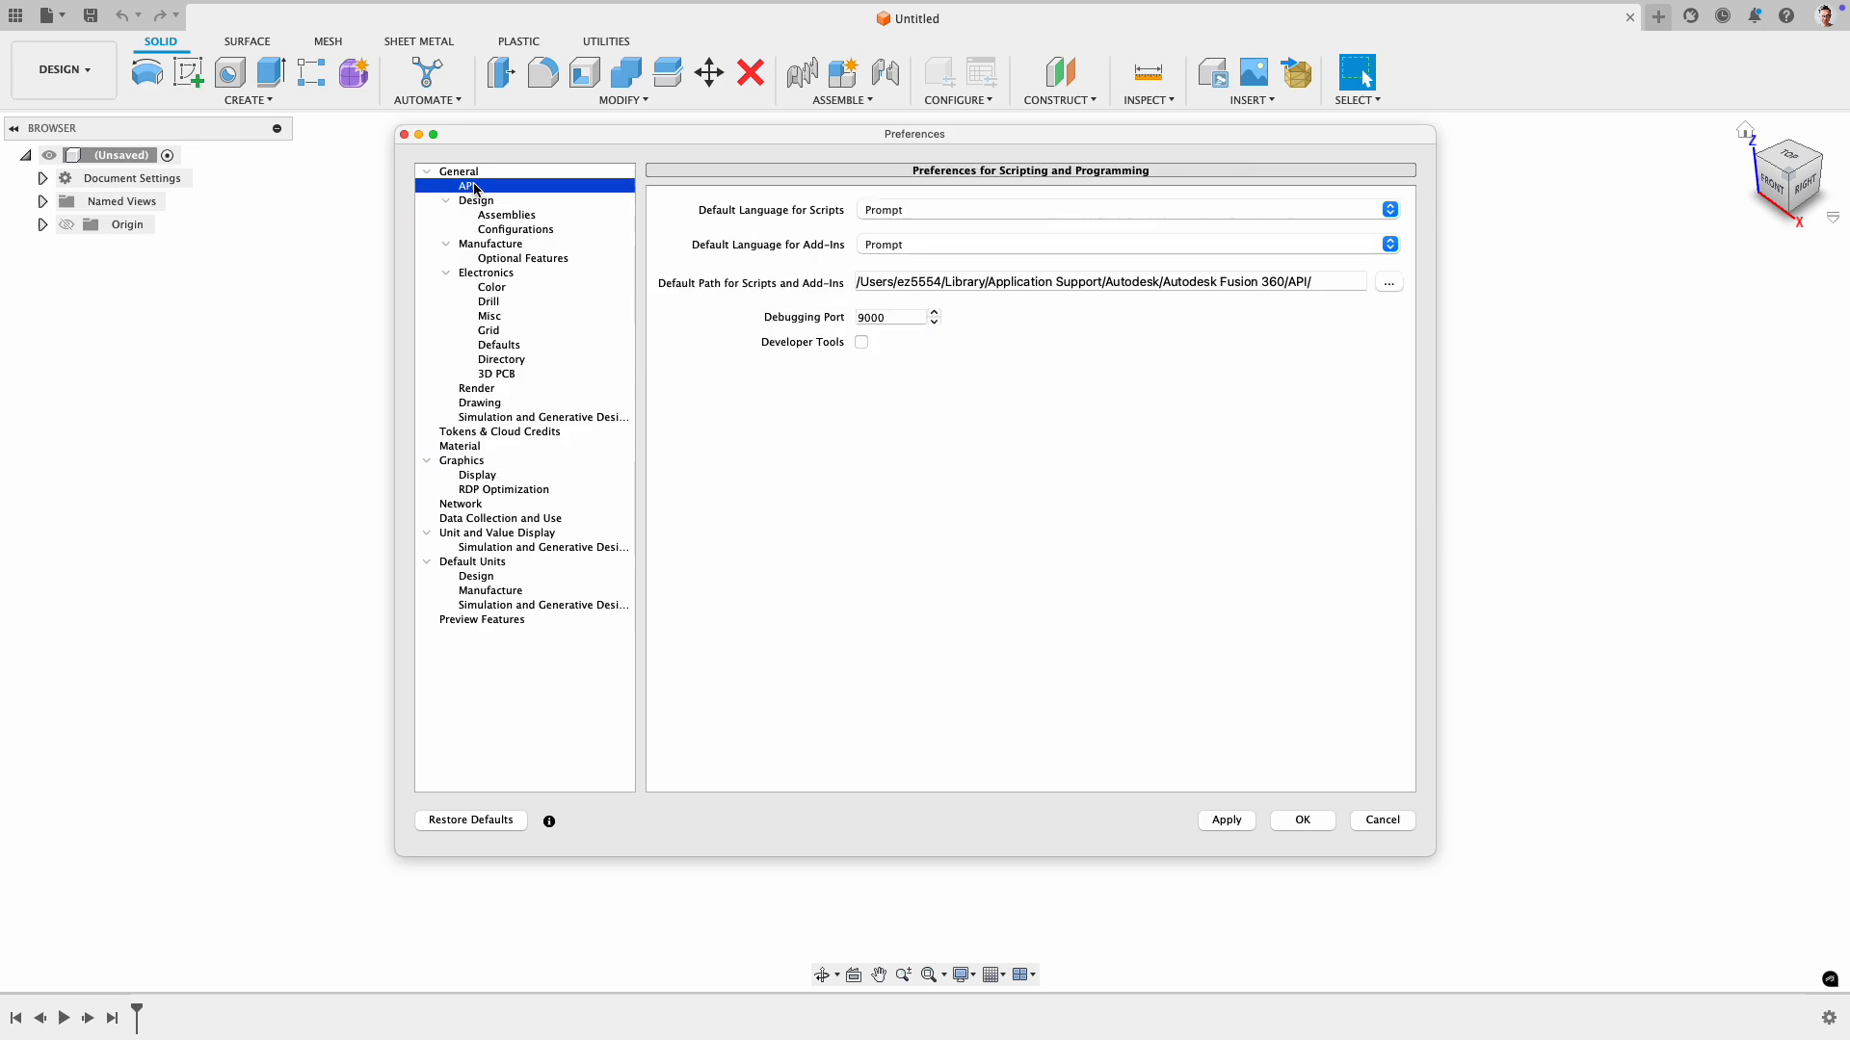
pyautogui.click(462, 172)
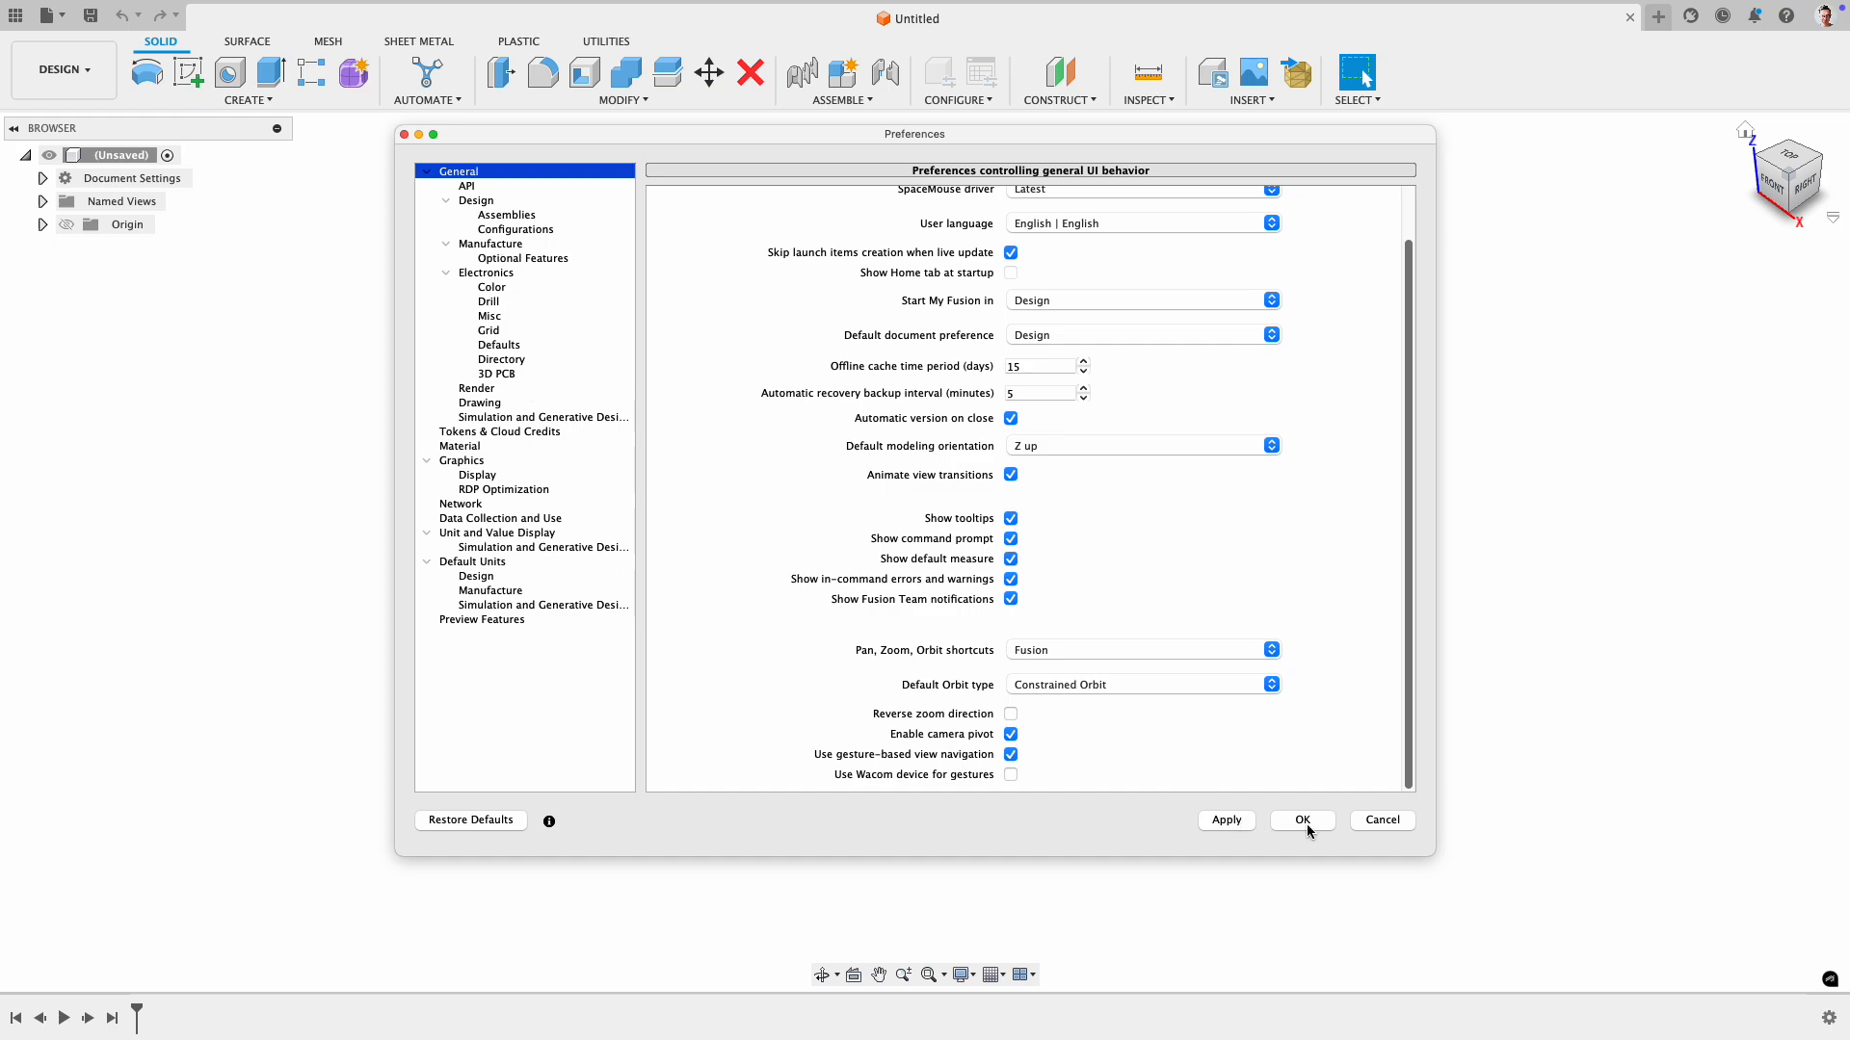
pyautogui.click(1036, 451)
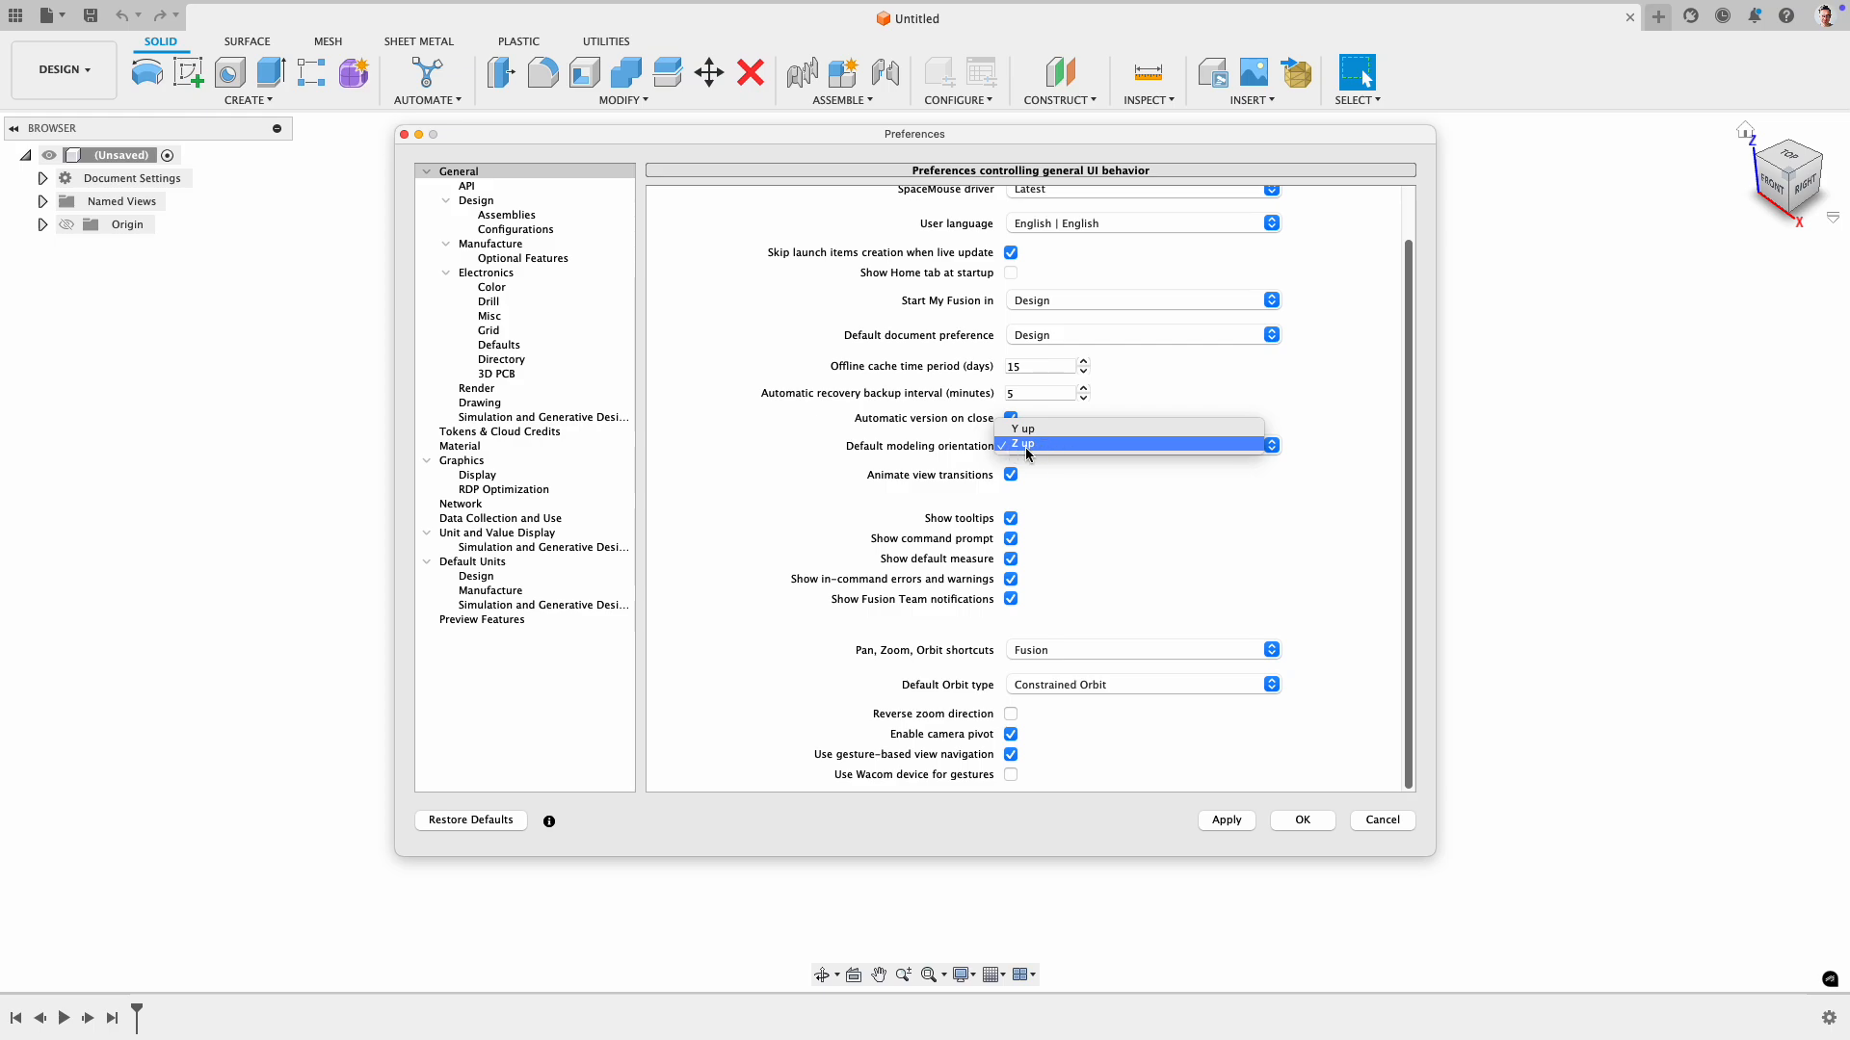
pyautogui.click(1376, 821)
pyautogui.click(1372, 821)
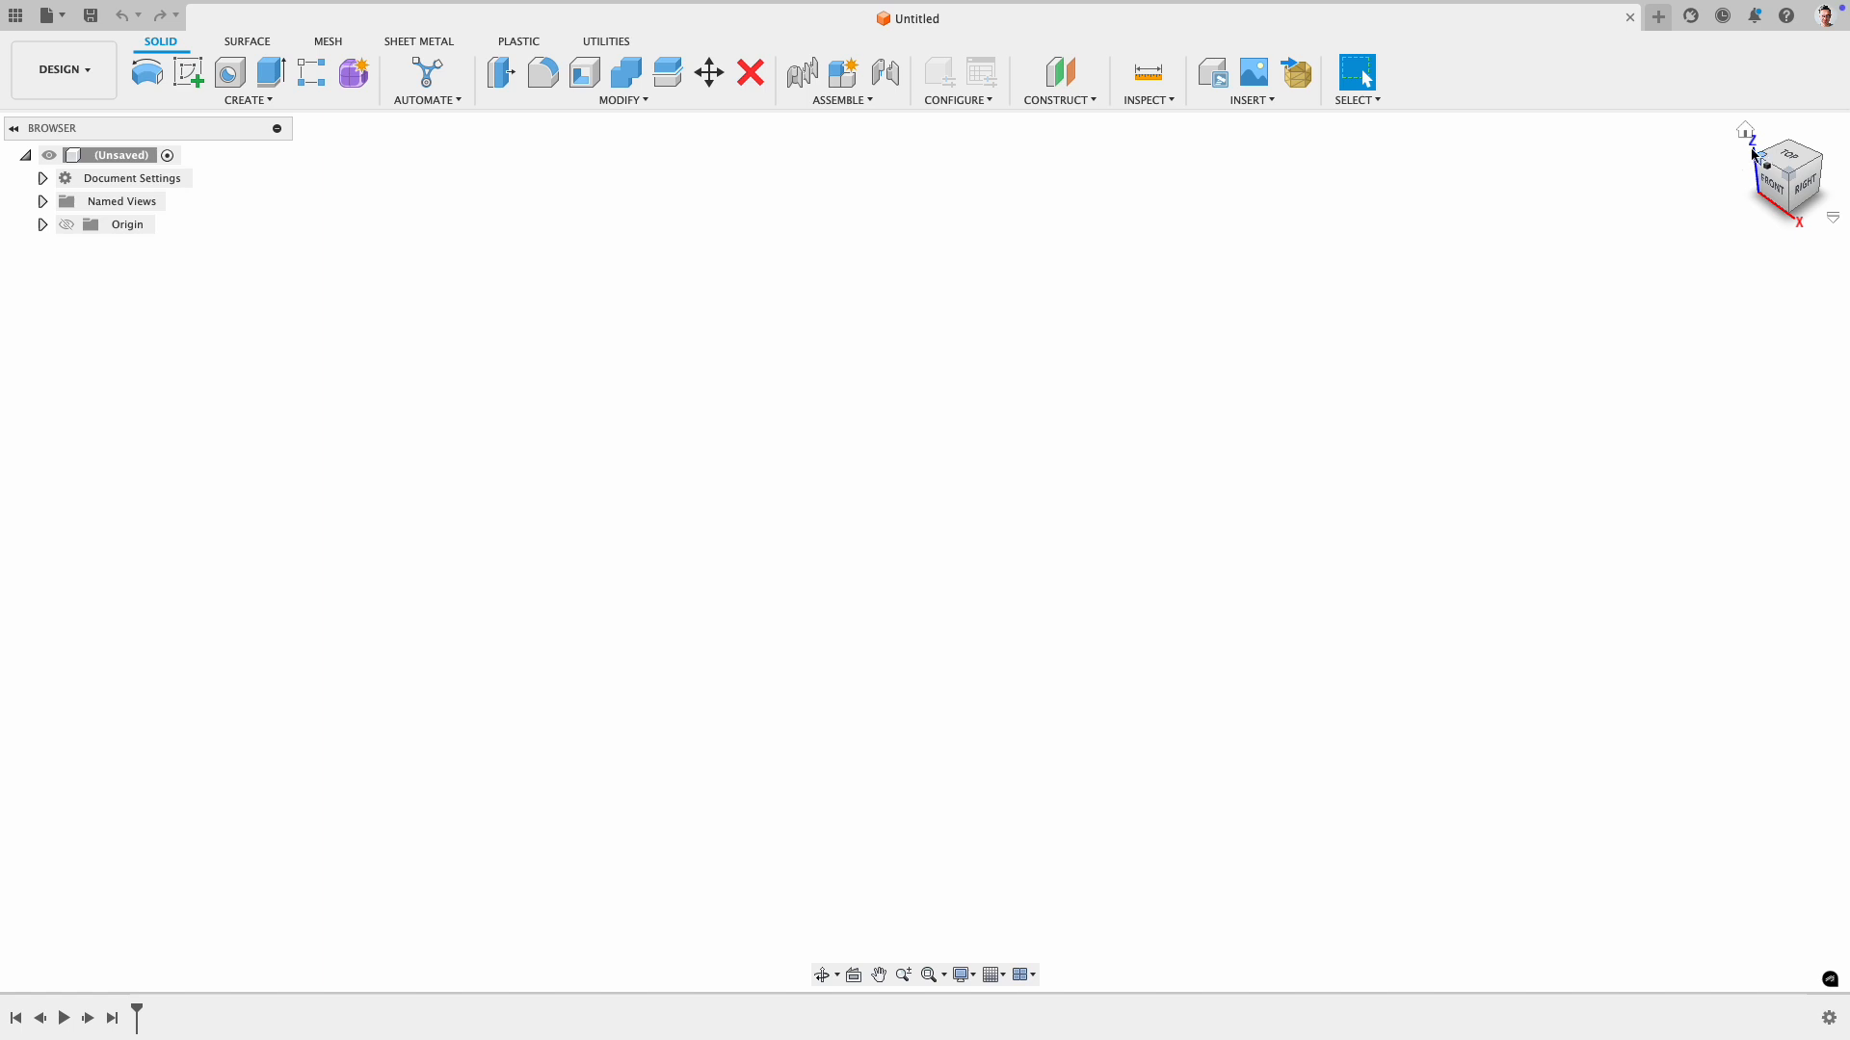
# - Create a new design and close the previous untitled design
pyautogui.click(1654, 21)
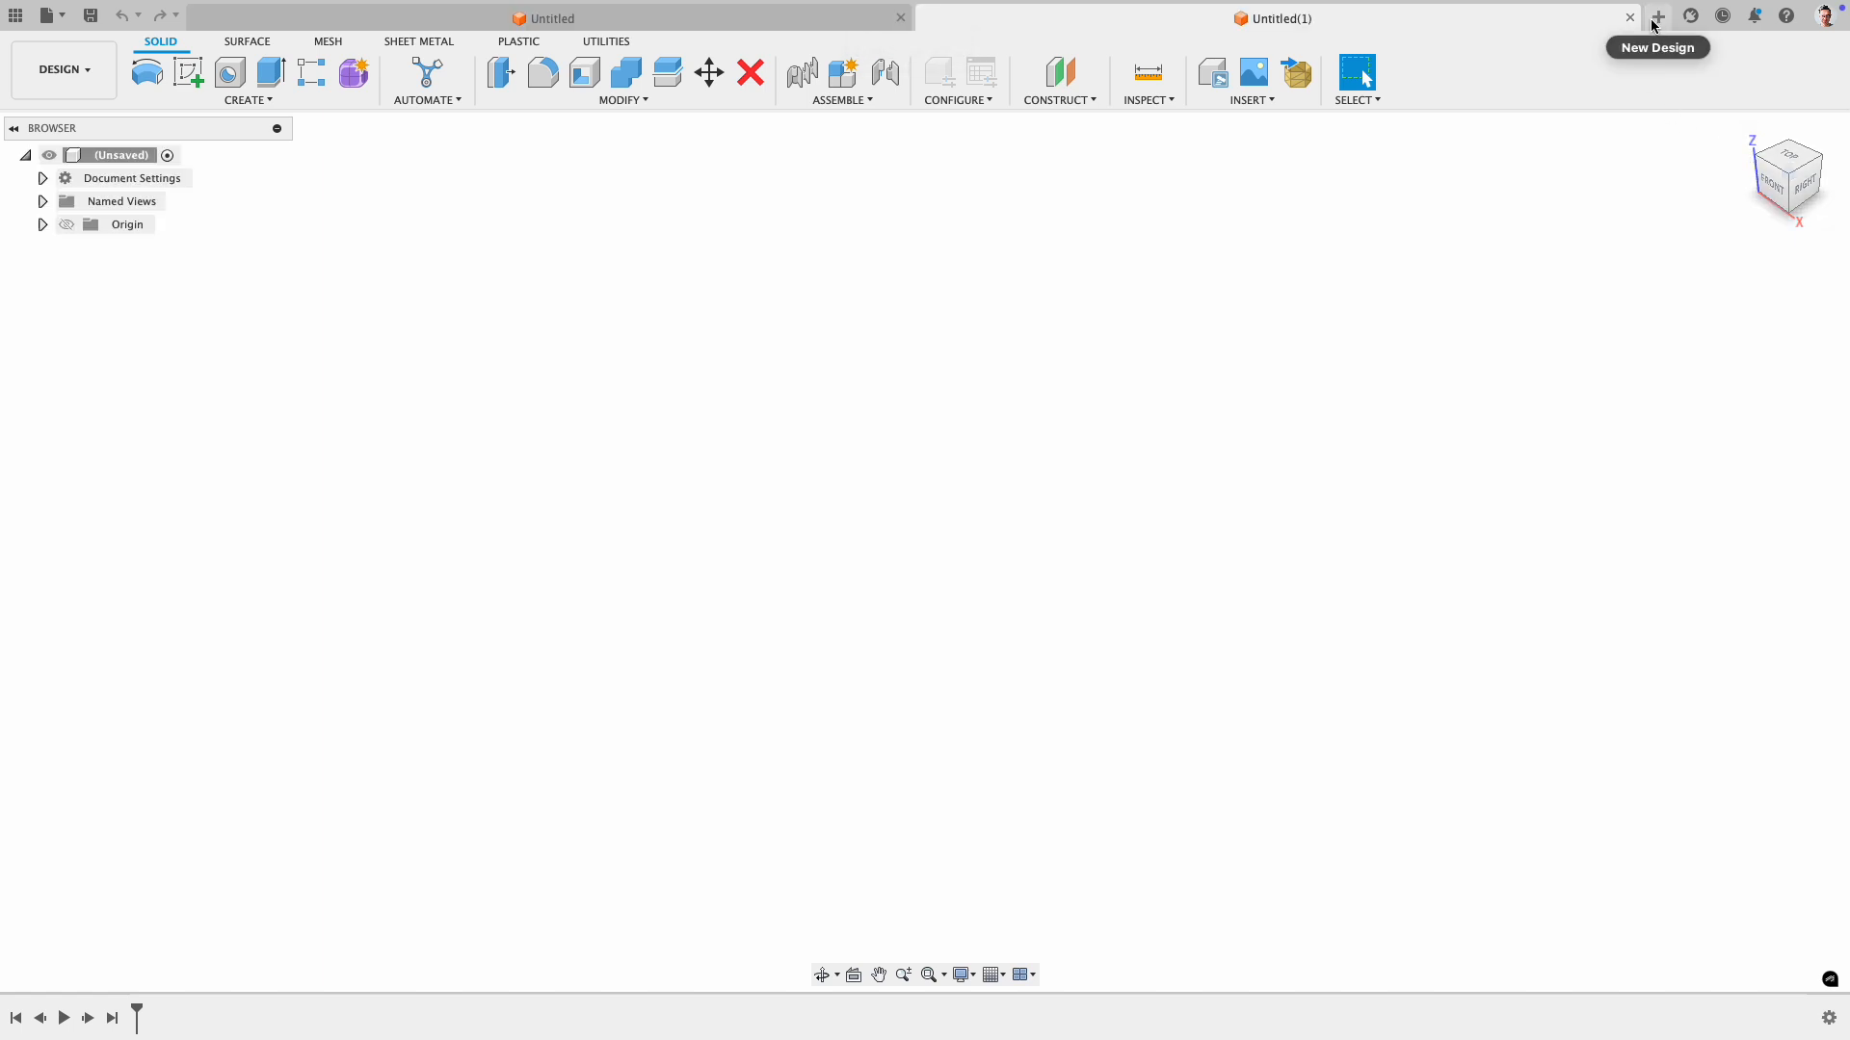
pyautogui.click(900, 19)
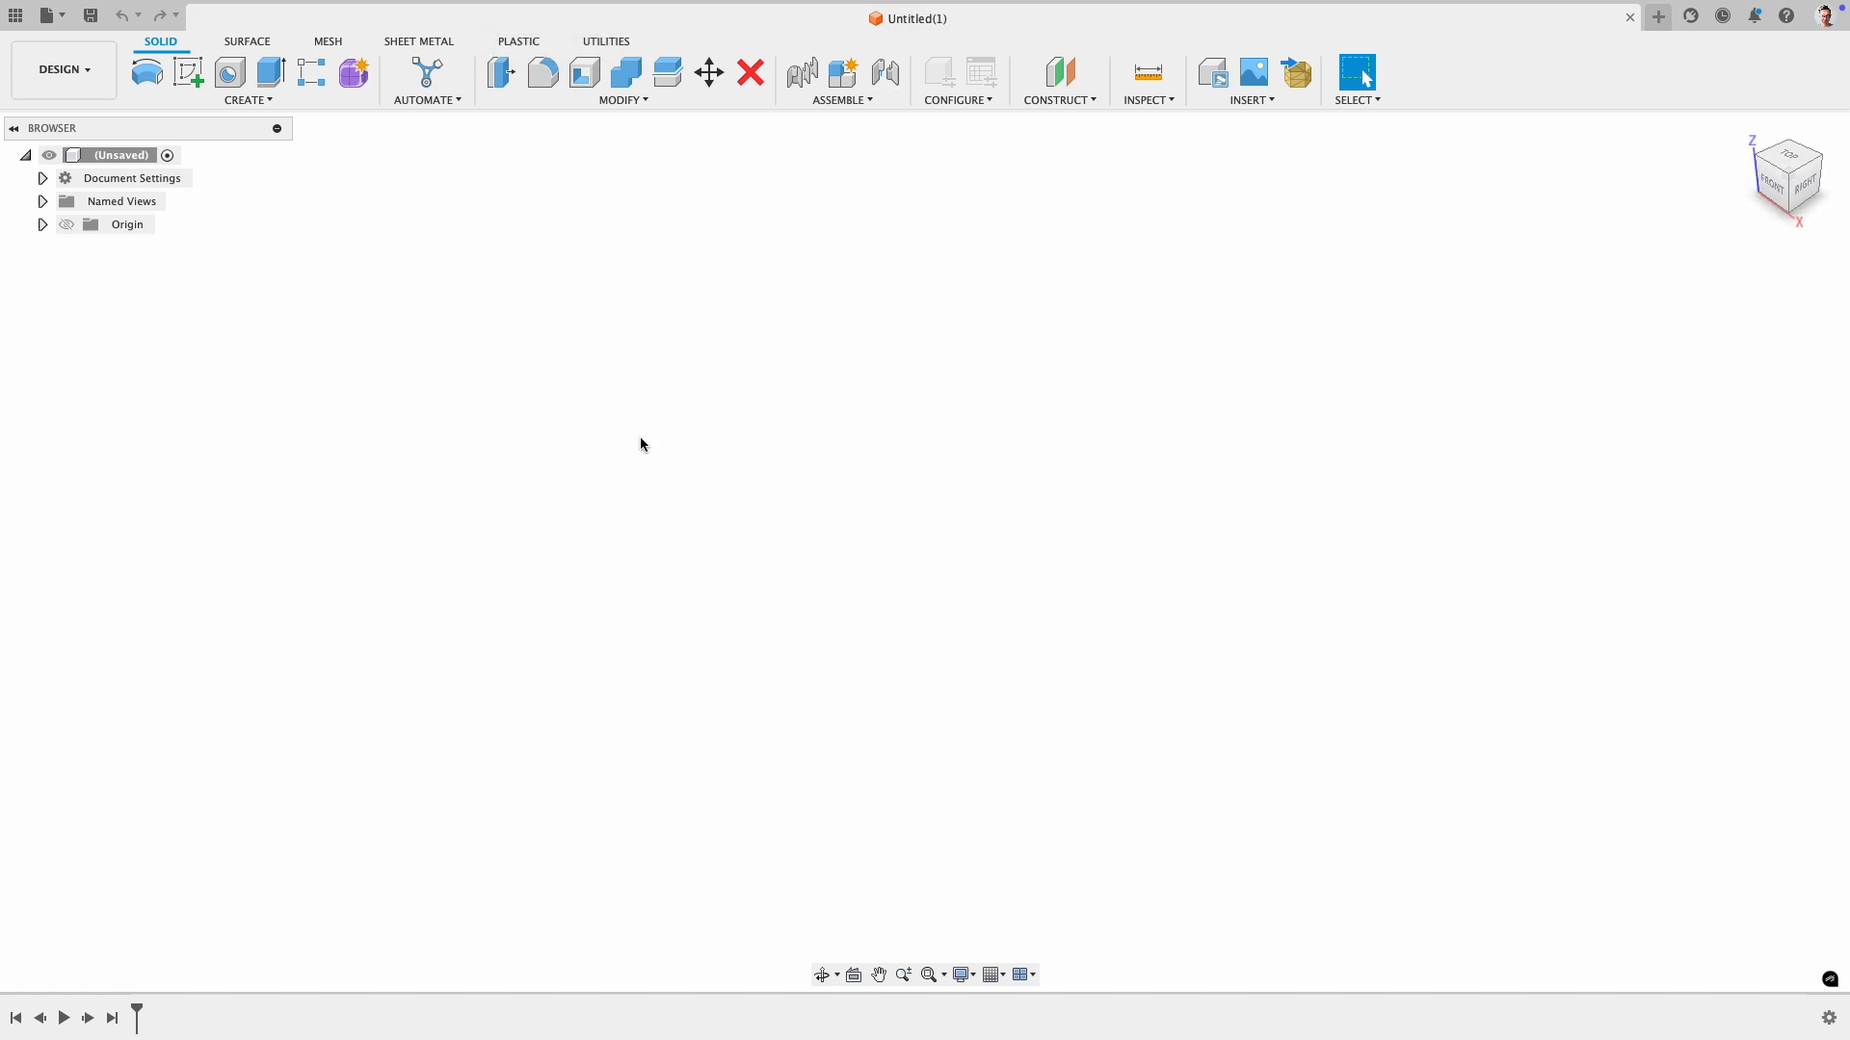
# - Show the stored project data, browse the list of all projects, and reopen the AID 3D Modeling 2024 project
pyautogui.click(16, 16)
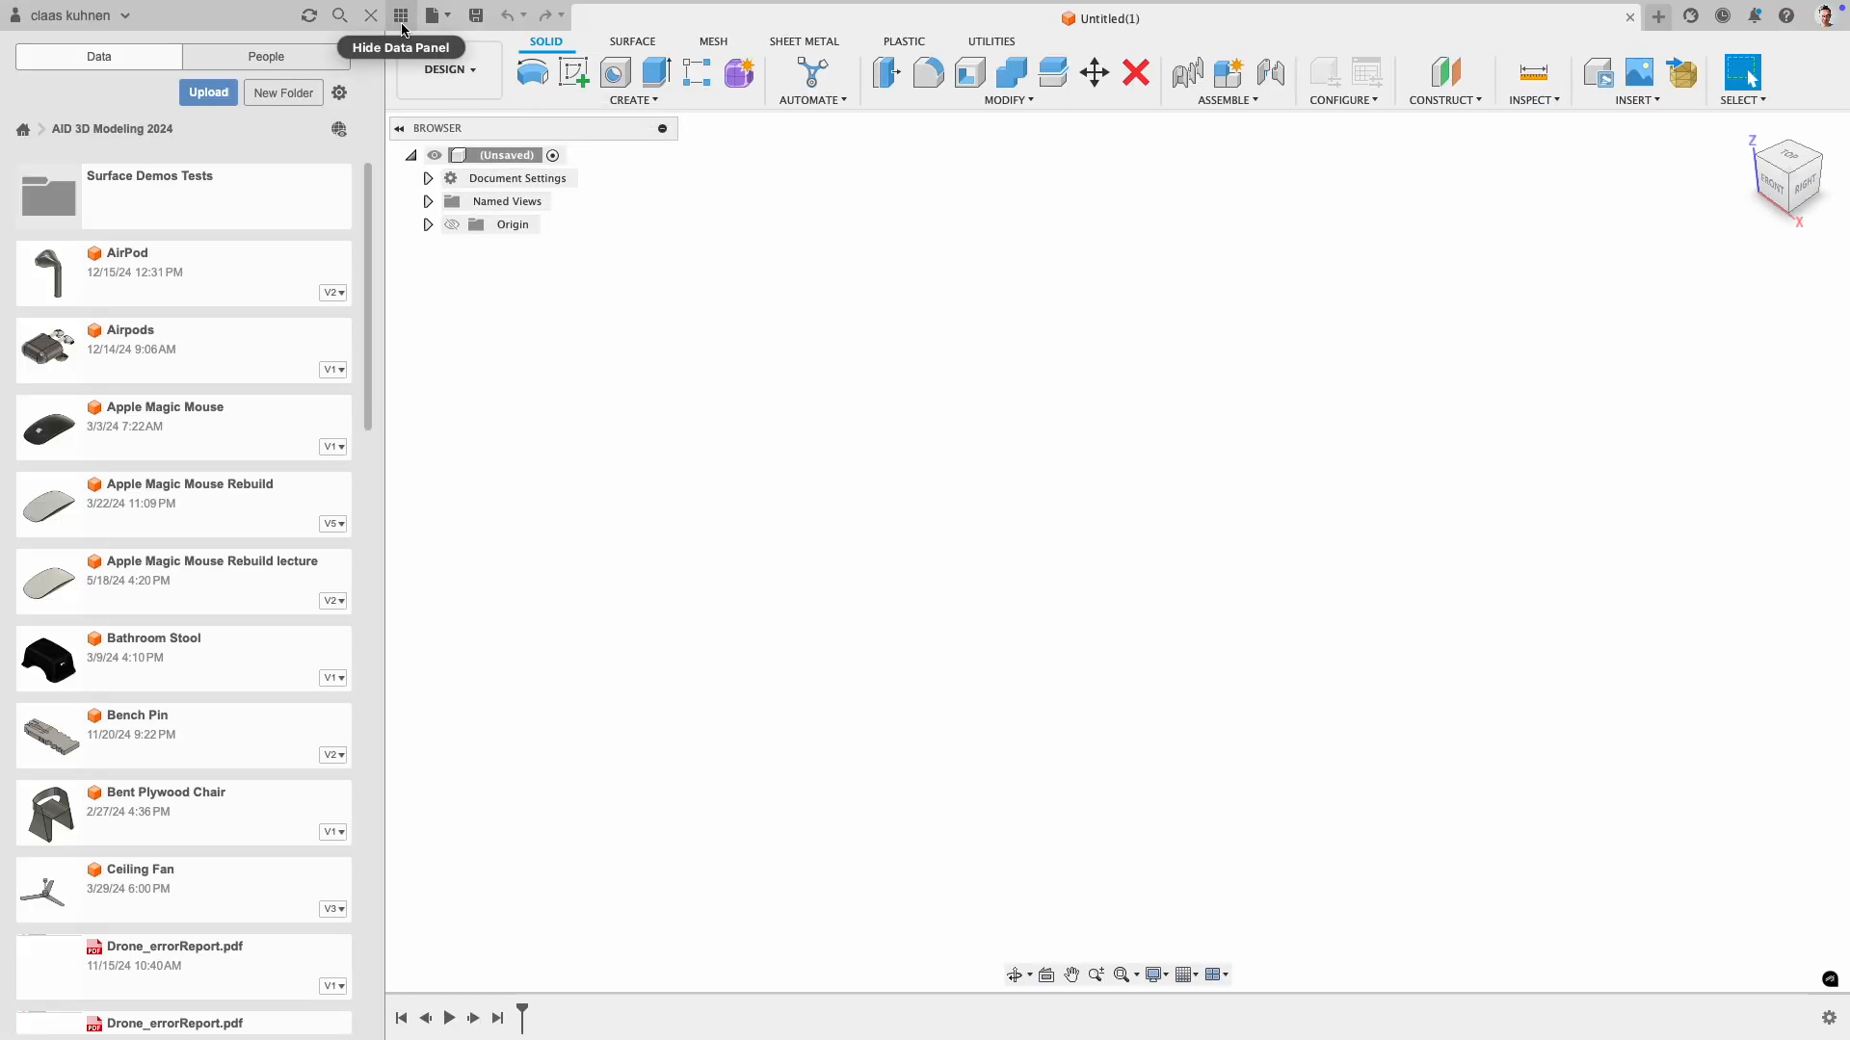
pyautogui.click(23, 130)
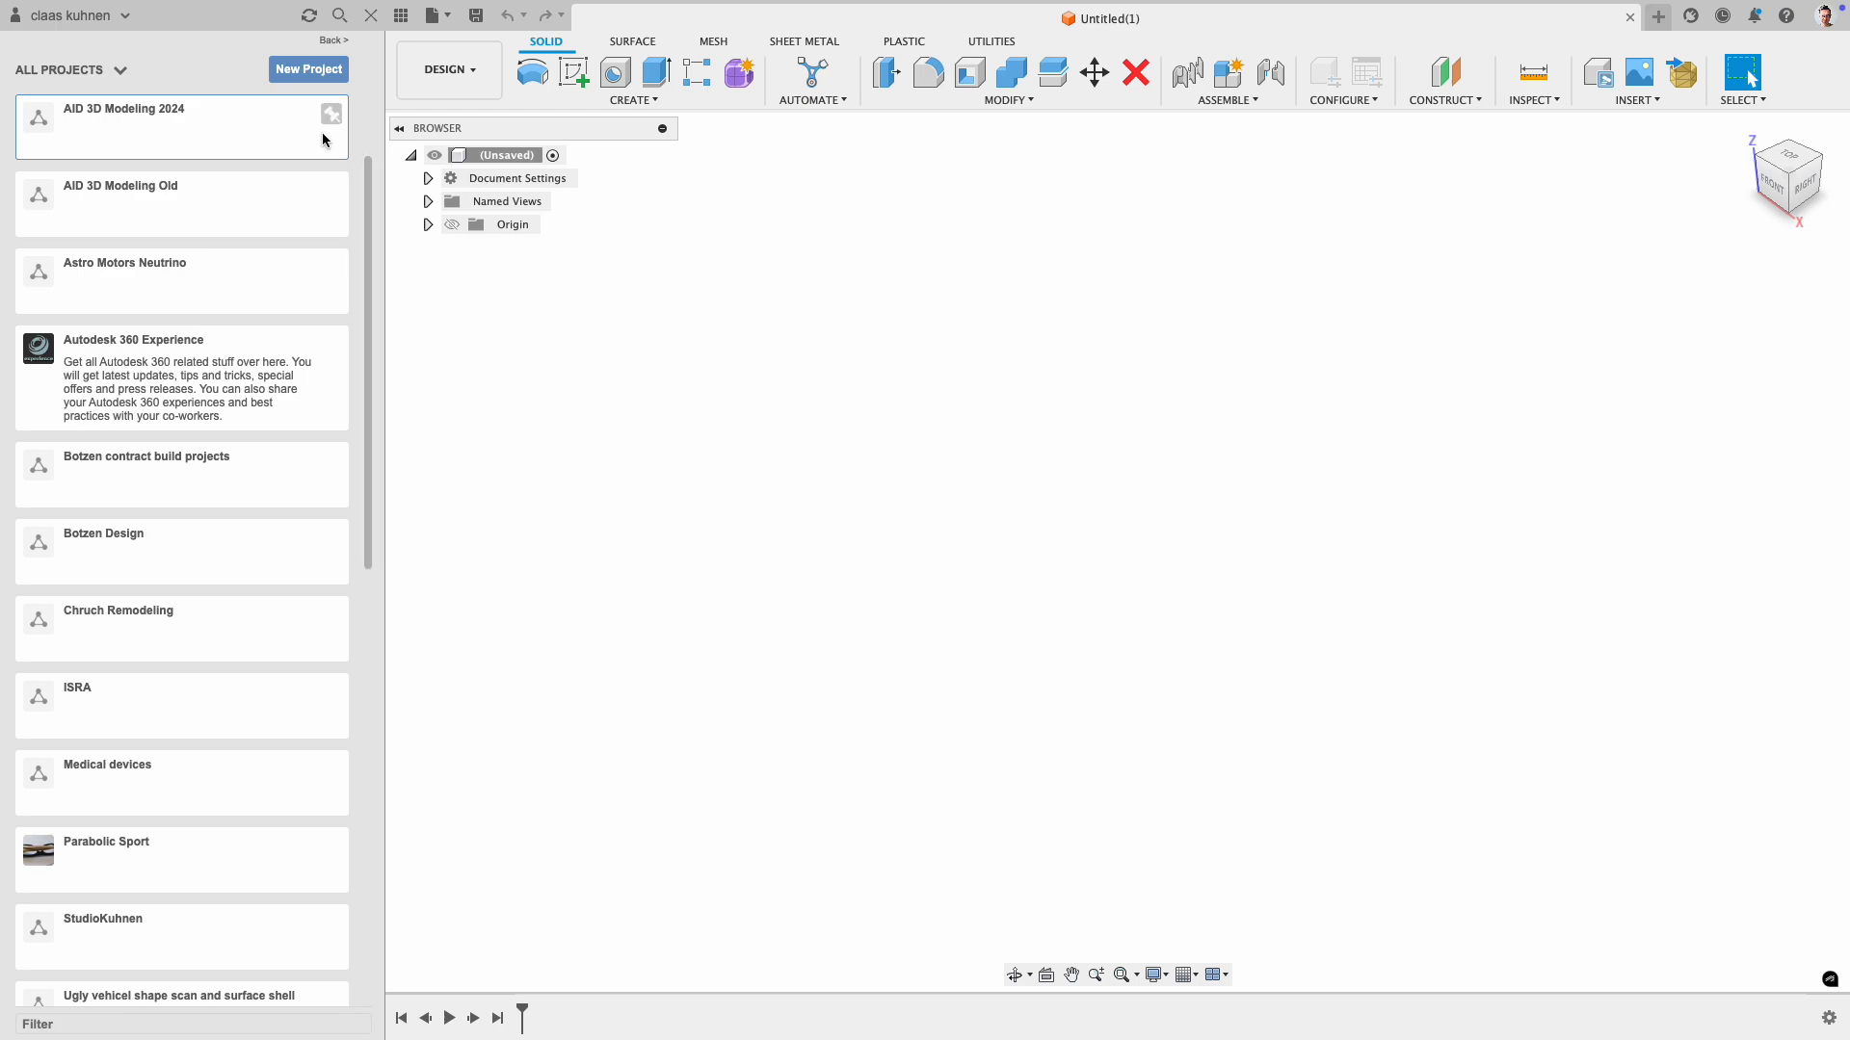
pyautogui.moveTo(371, 183); pyautogui.dragTo(361, 807)
pyautogui.moveTo(380, 607); pyautogui.dragTo(385, 77)
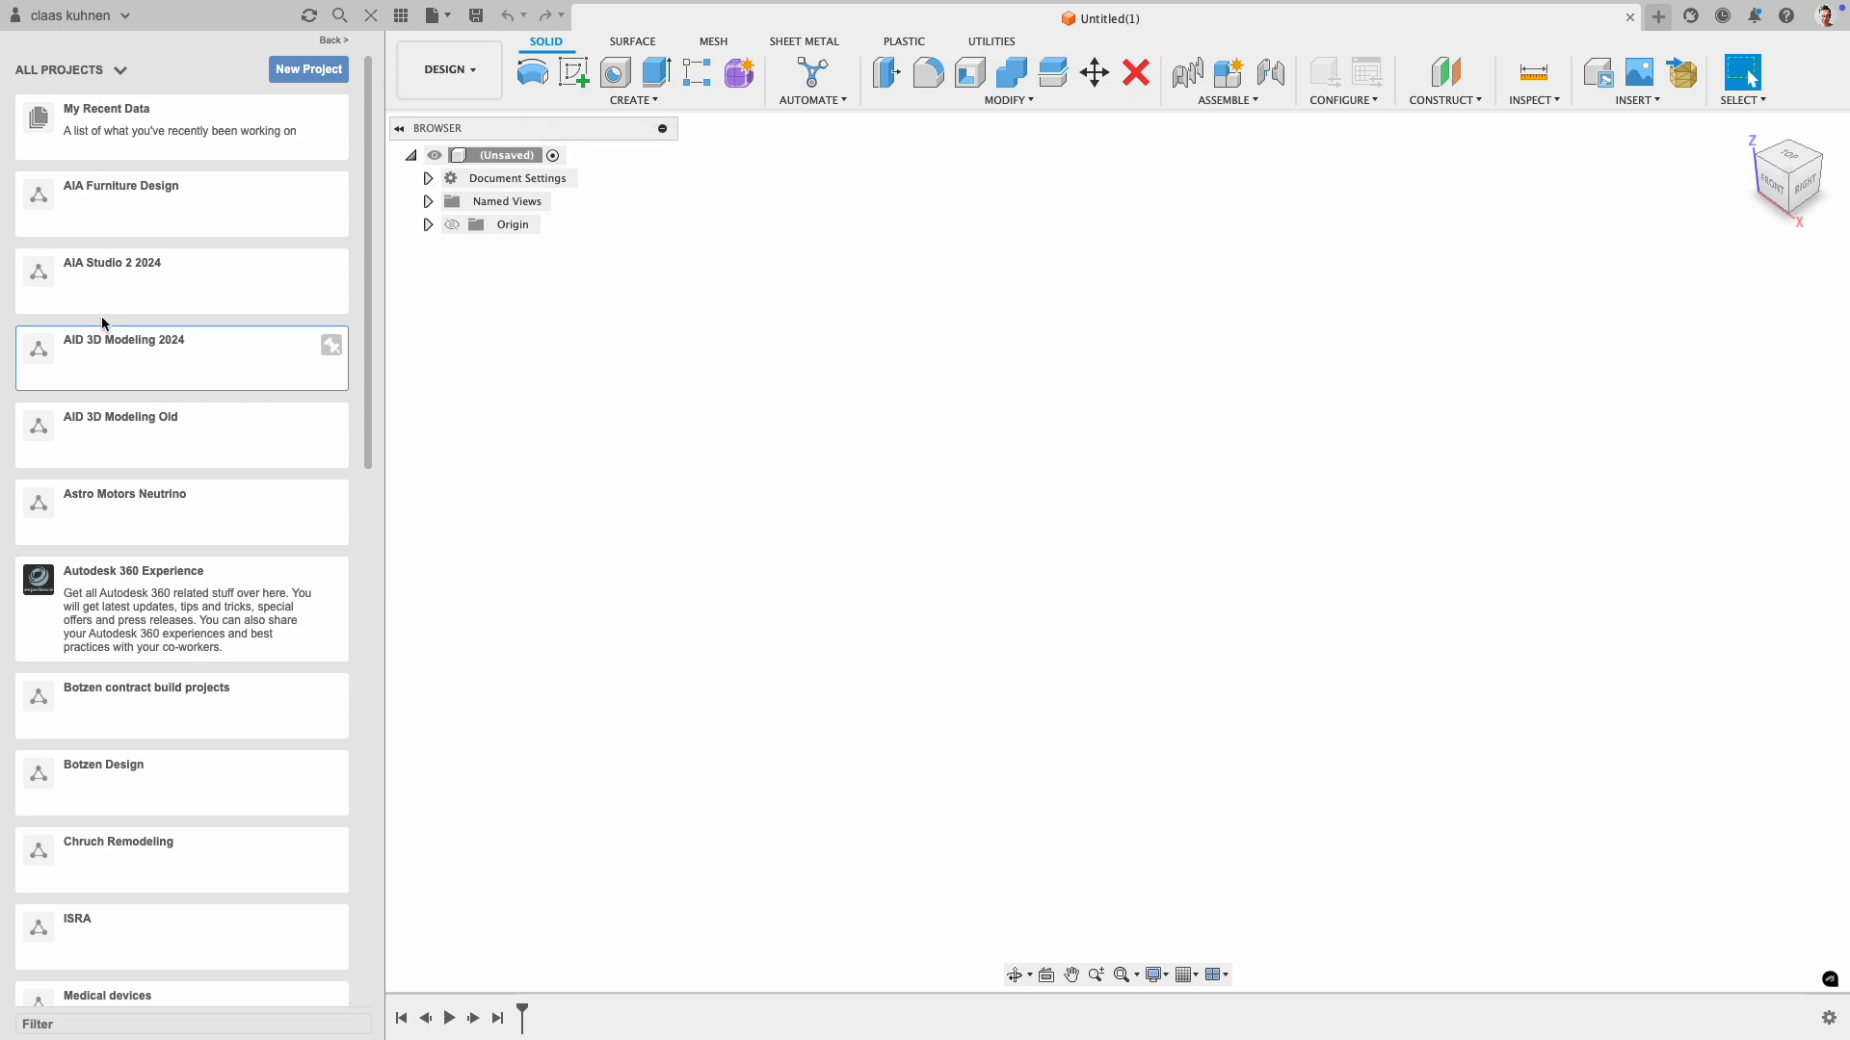
pyautogui.scroll(-4, 178, 445)
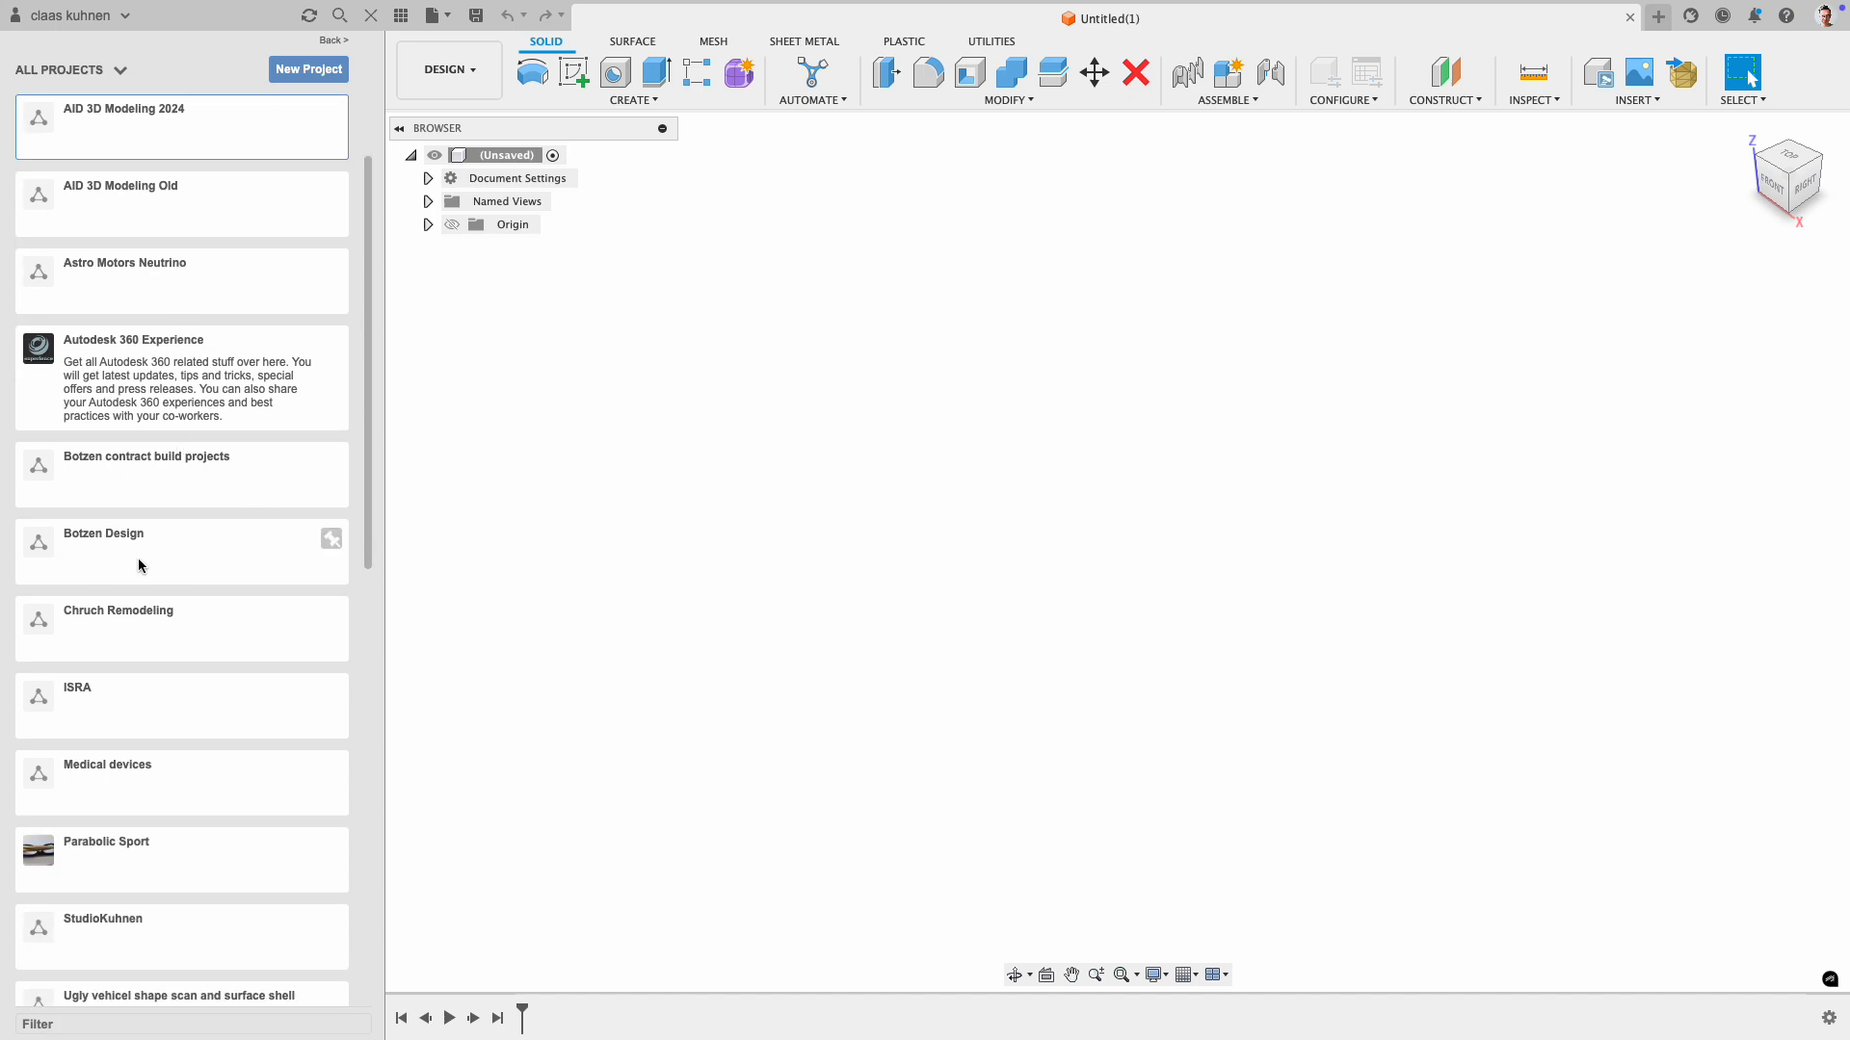
pyautogui.scroll(-8, 141, 568)
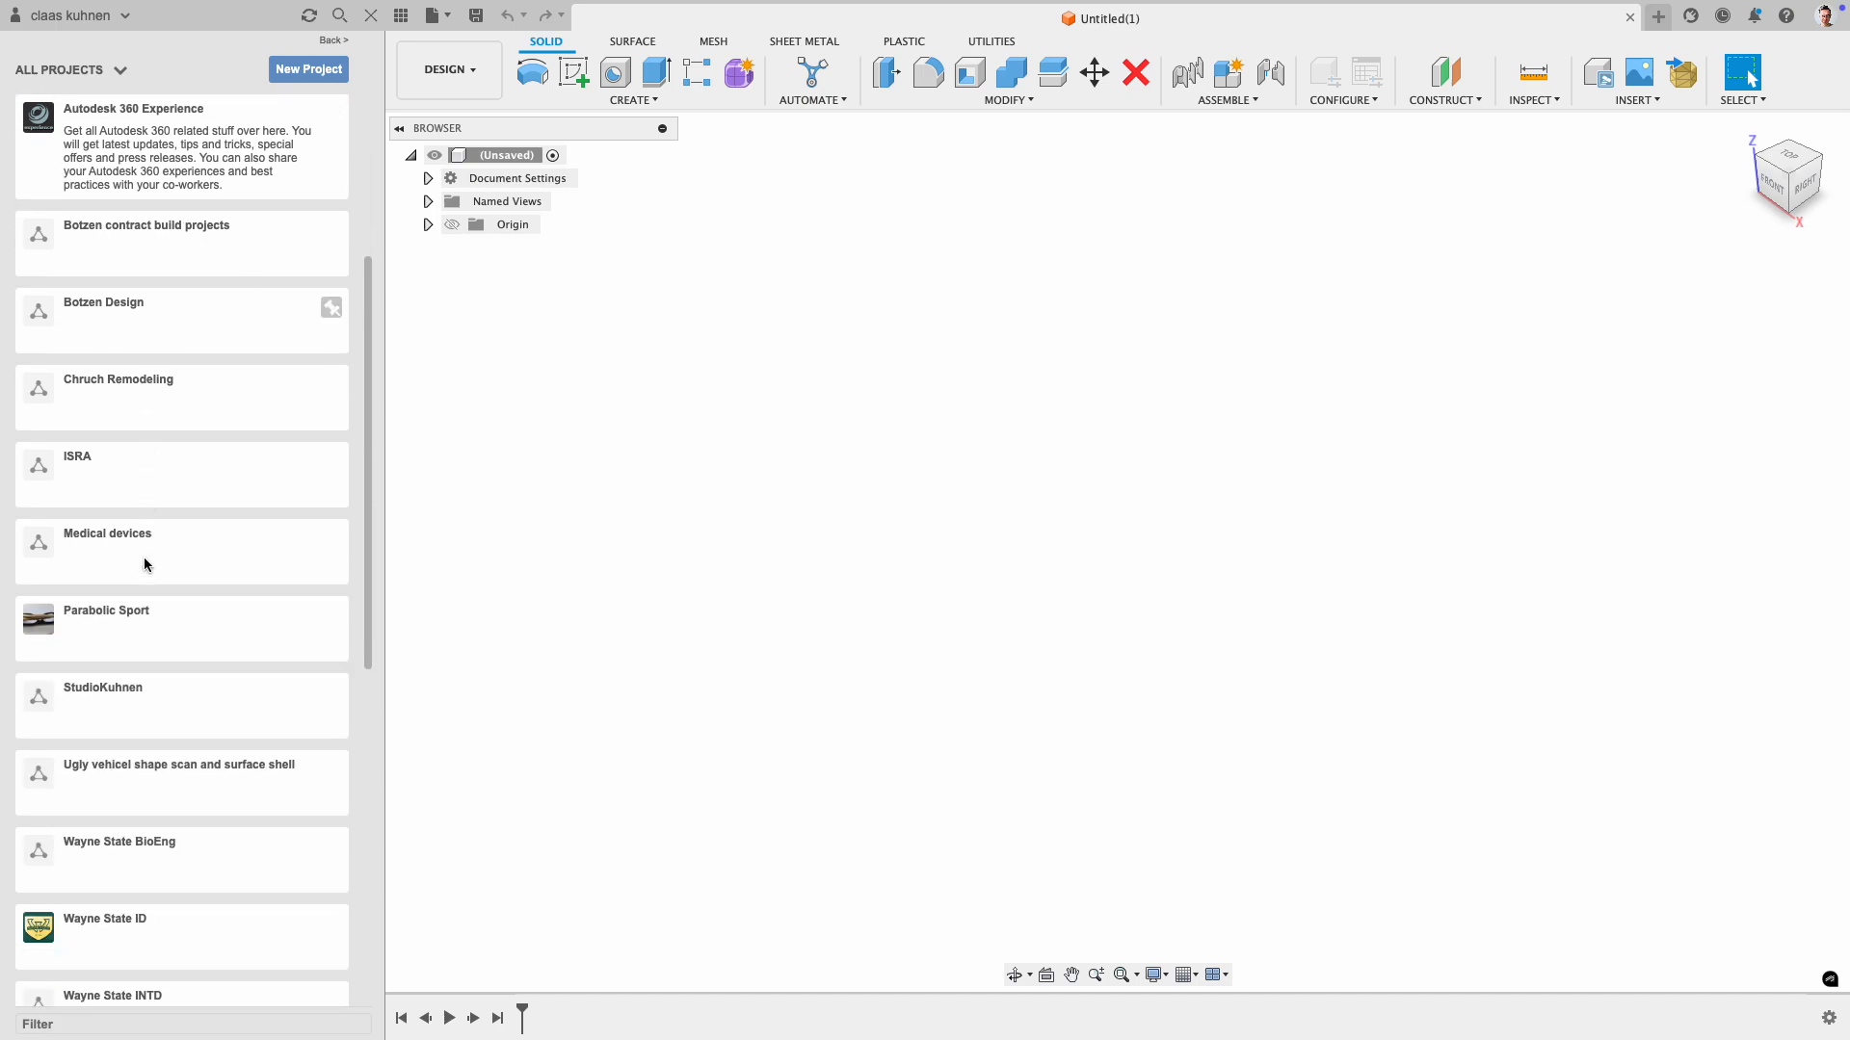
pyautogui.scroll(12, 148, 562)
pyautogui.click(128, 352)
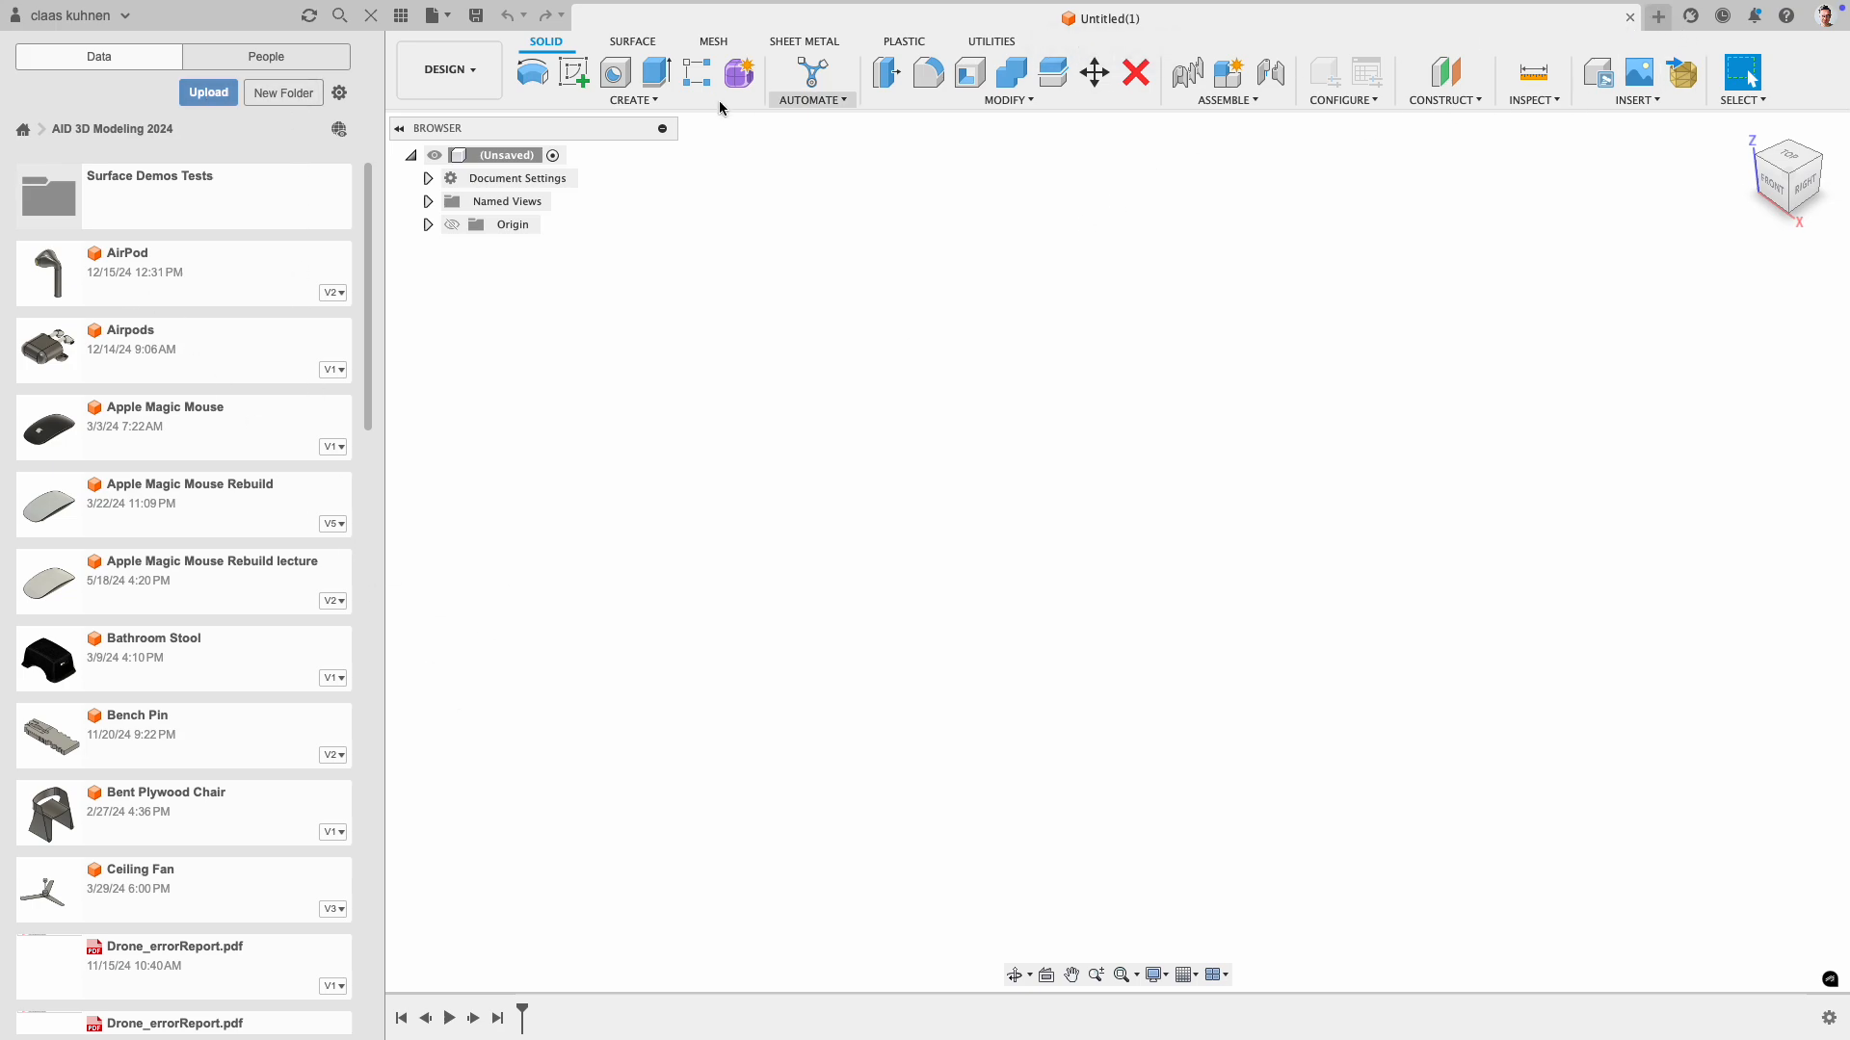
# - Examine the name and project location options for saving the design, cancel the save, and hide the project data
pyautogui.click(476, 15)
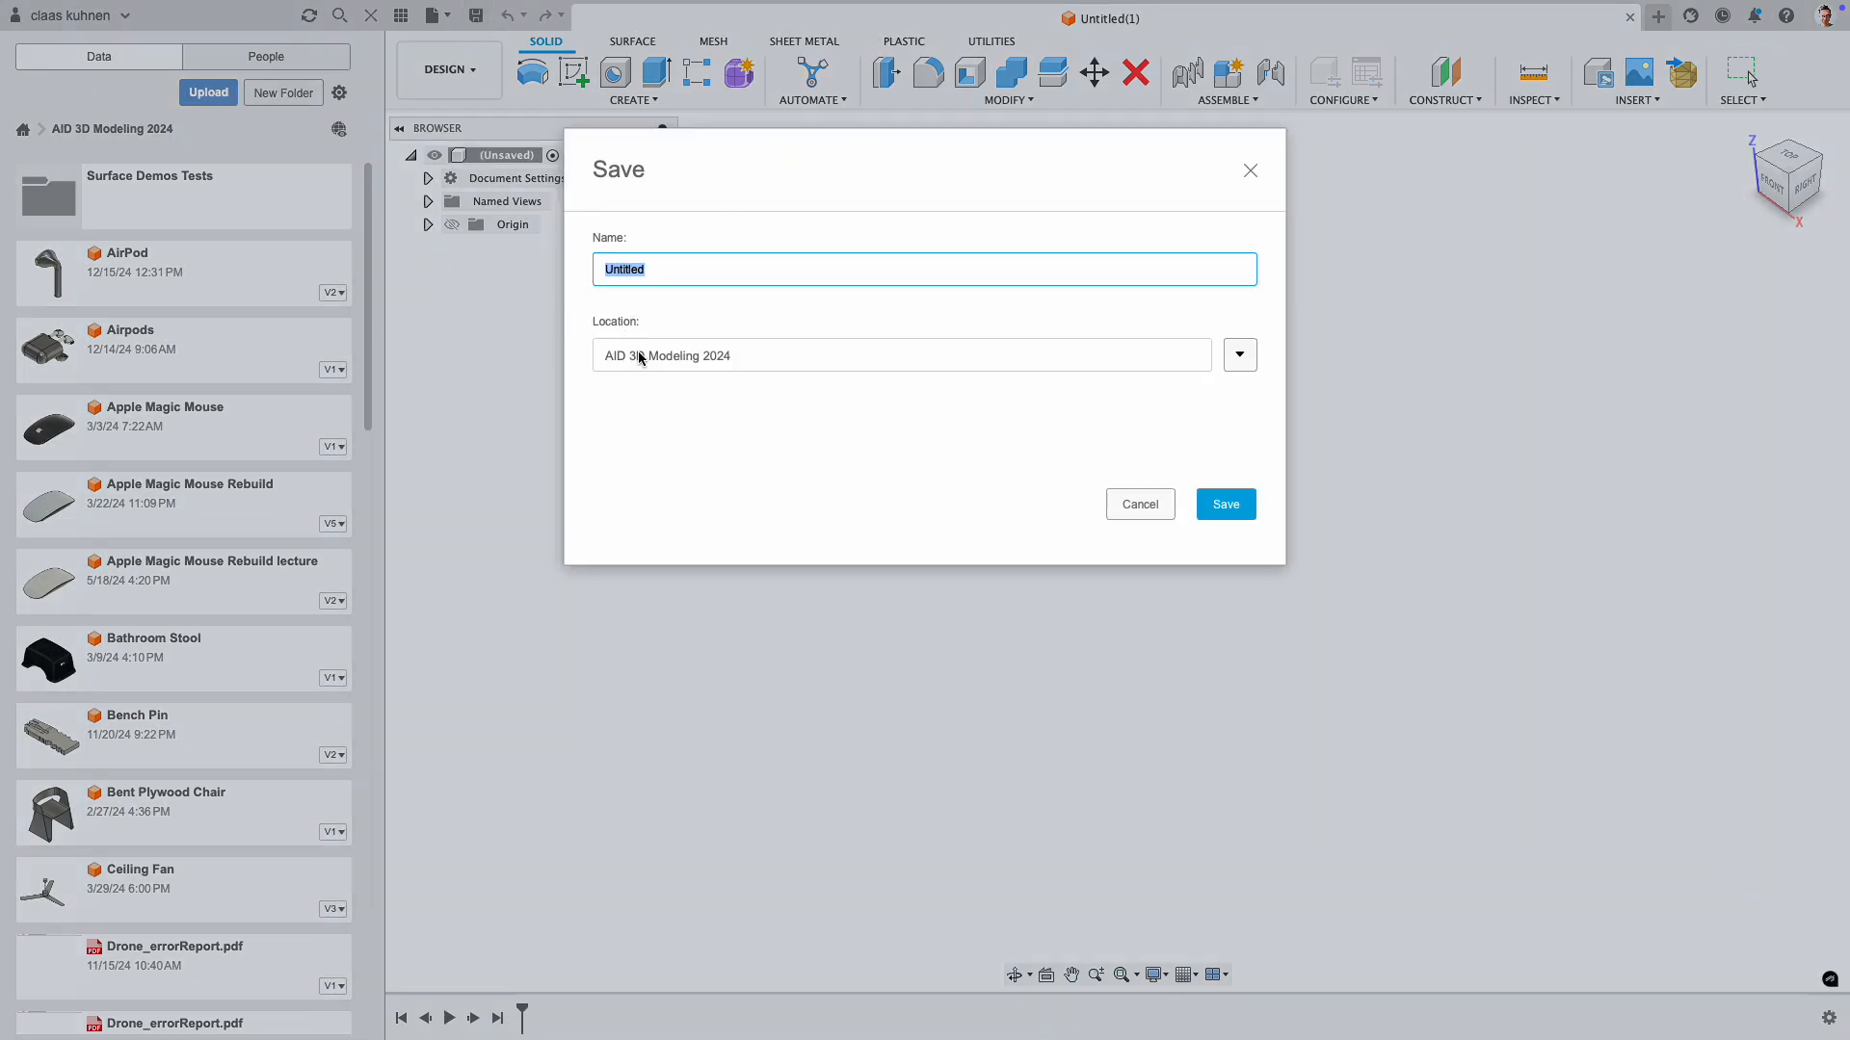
pyautogui.click(1239, 356)
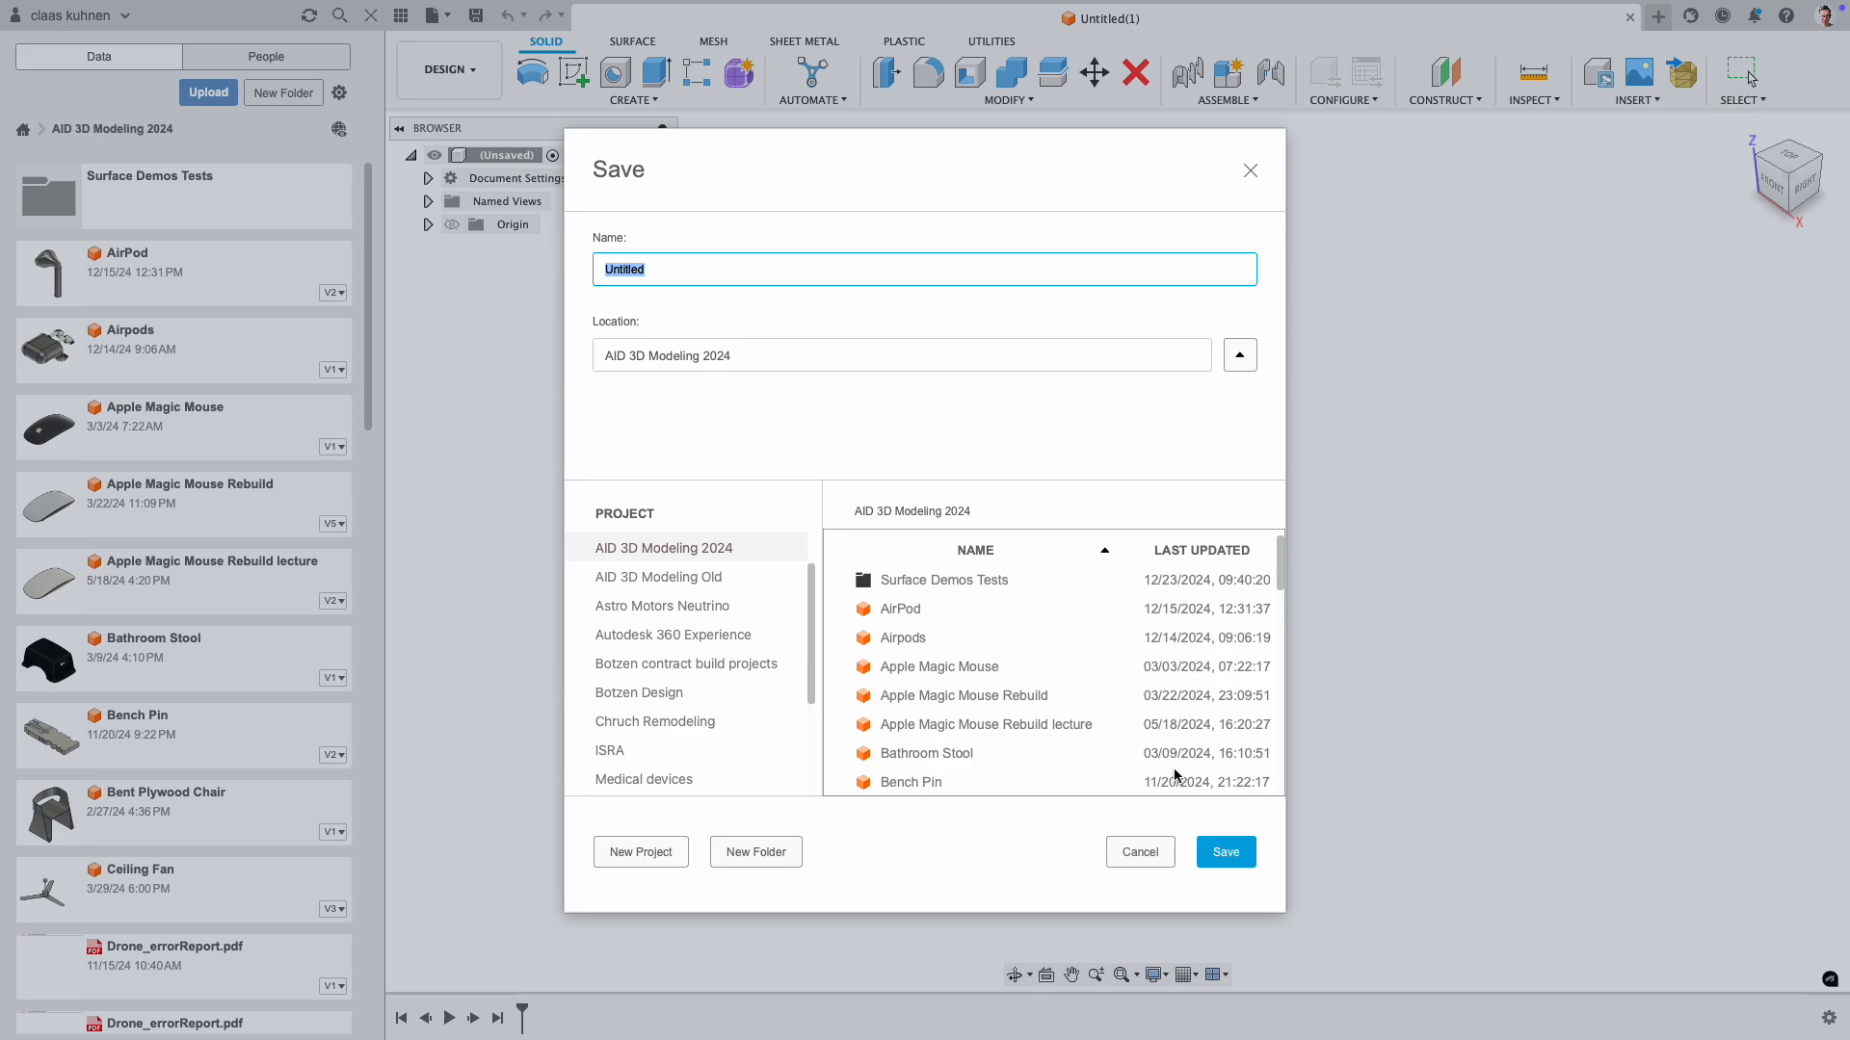
pyautogui.click(1139, 852)
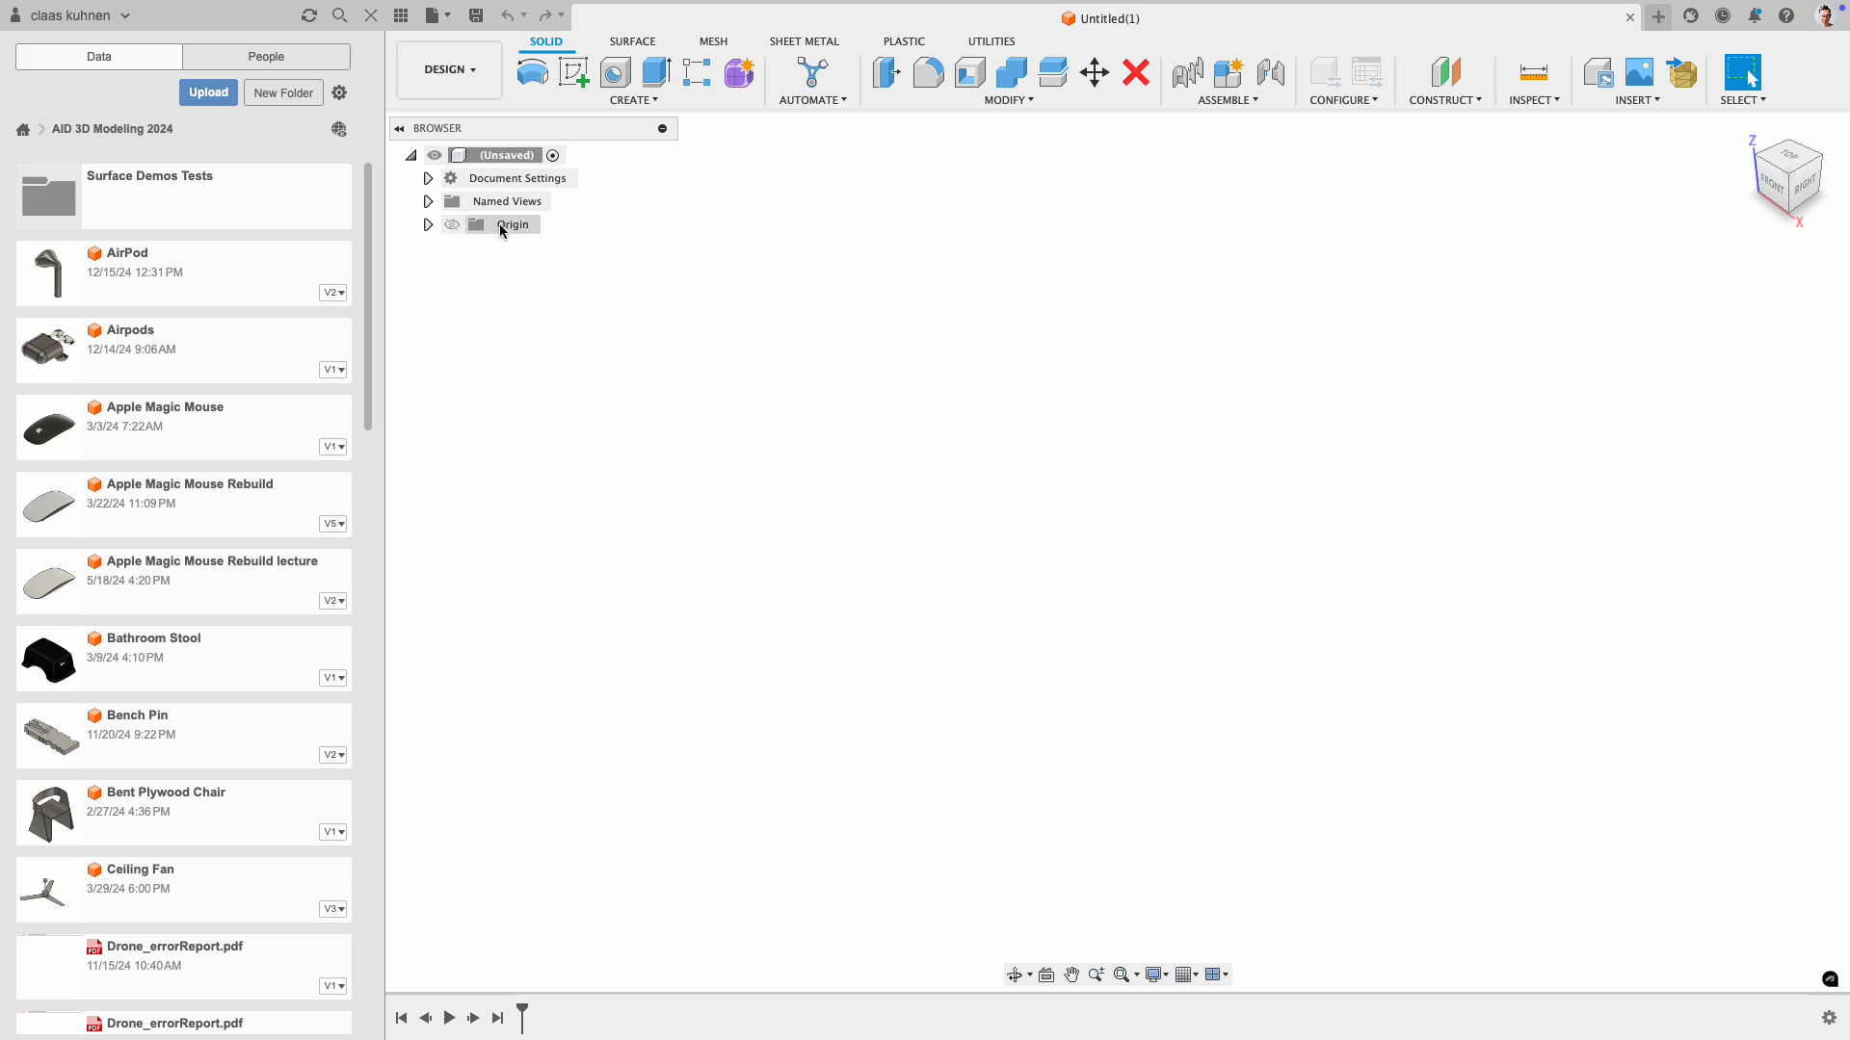
pyautogui.click(402, 20)
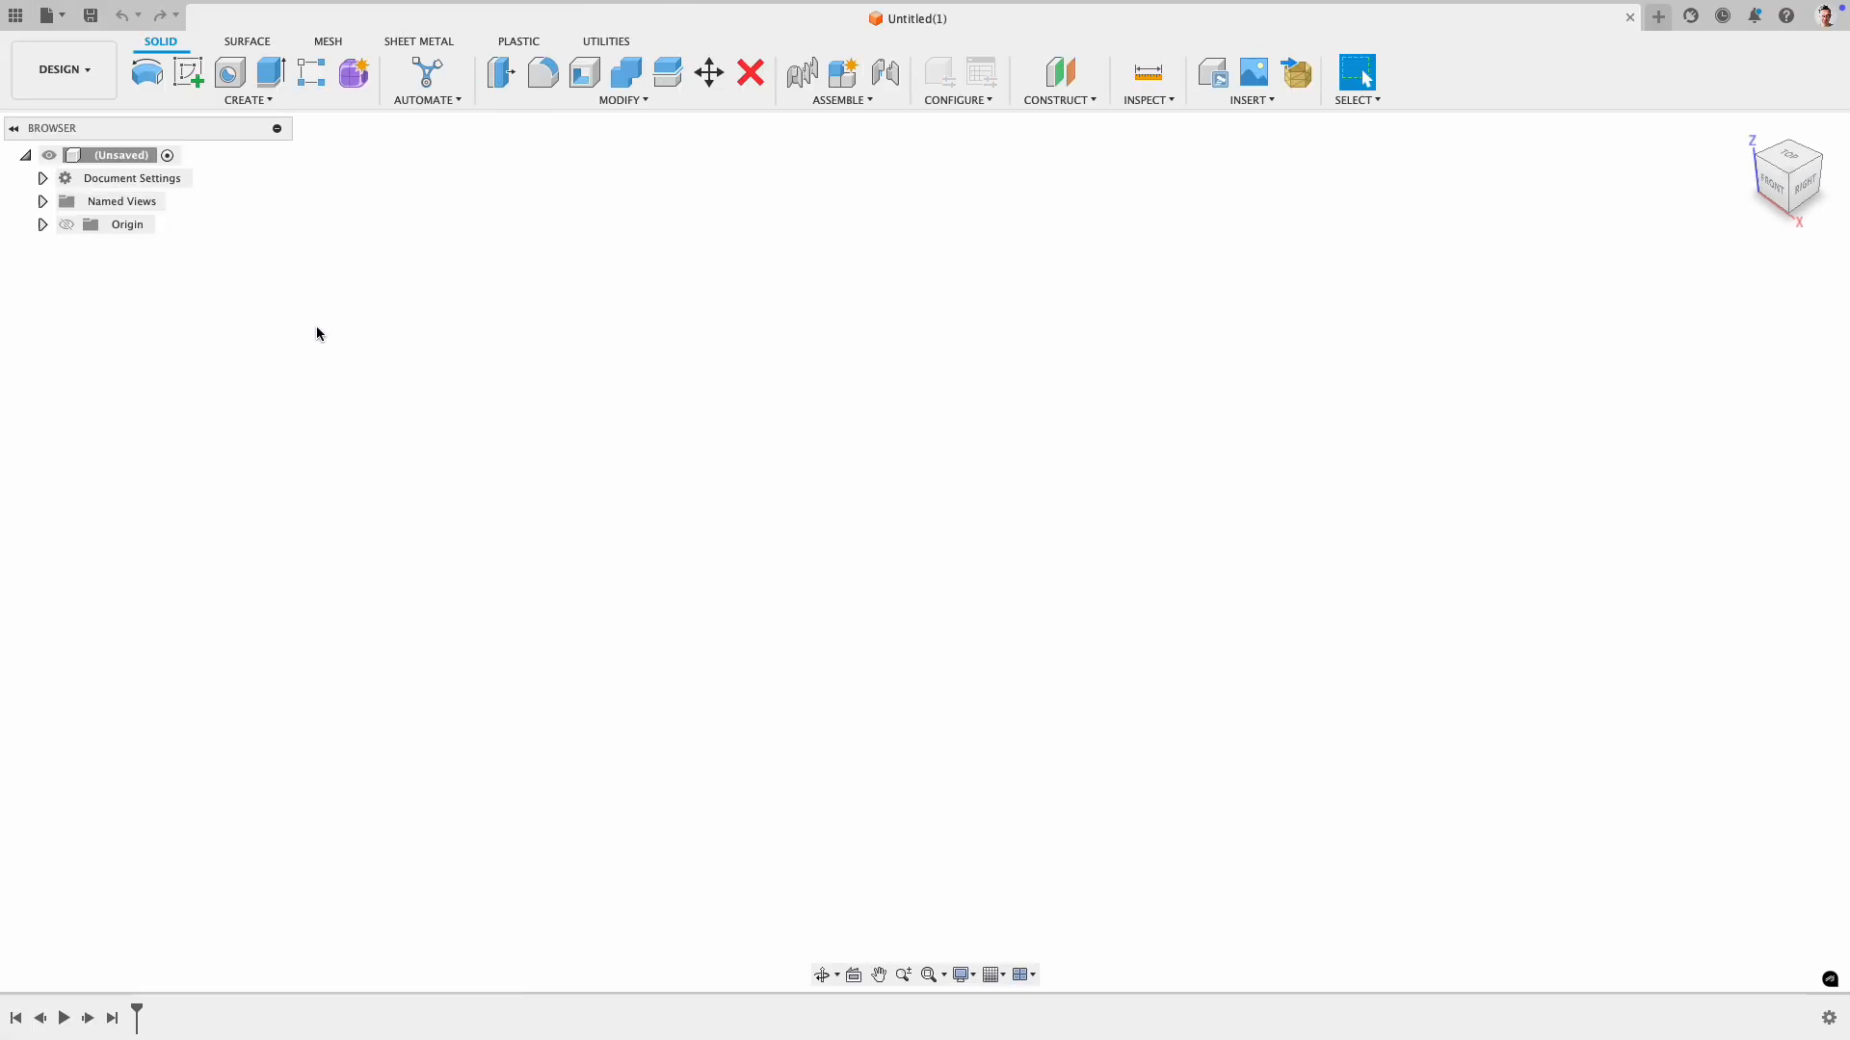
# - Review the available workspaces, including the Drawing choices from design or animation, and stay in Design
pyautogui.click(53, 69)
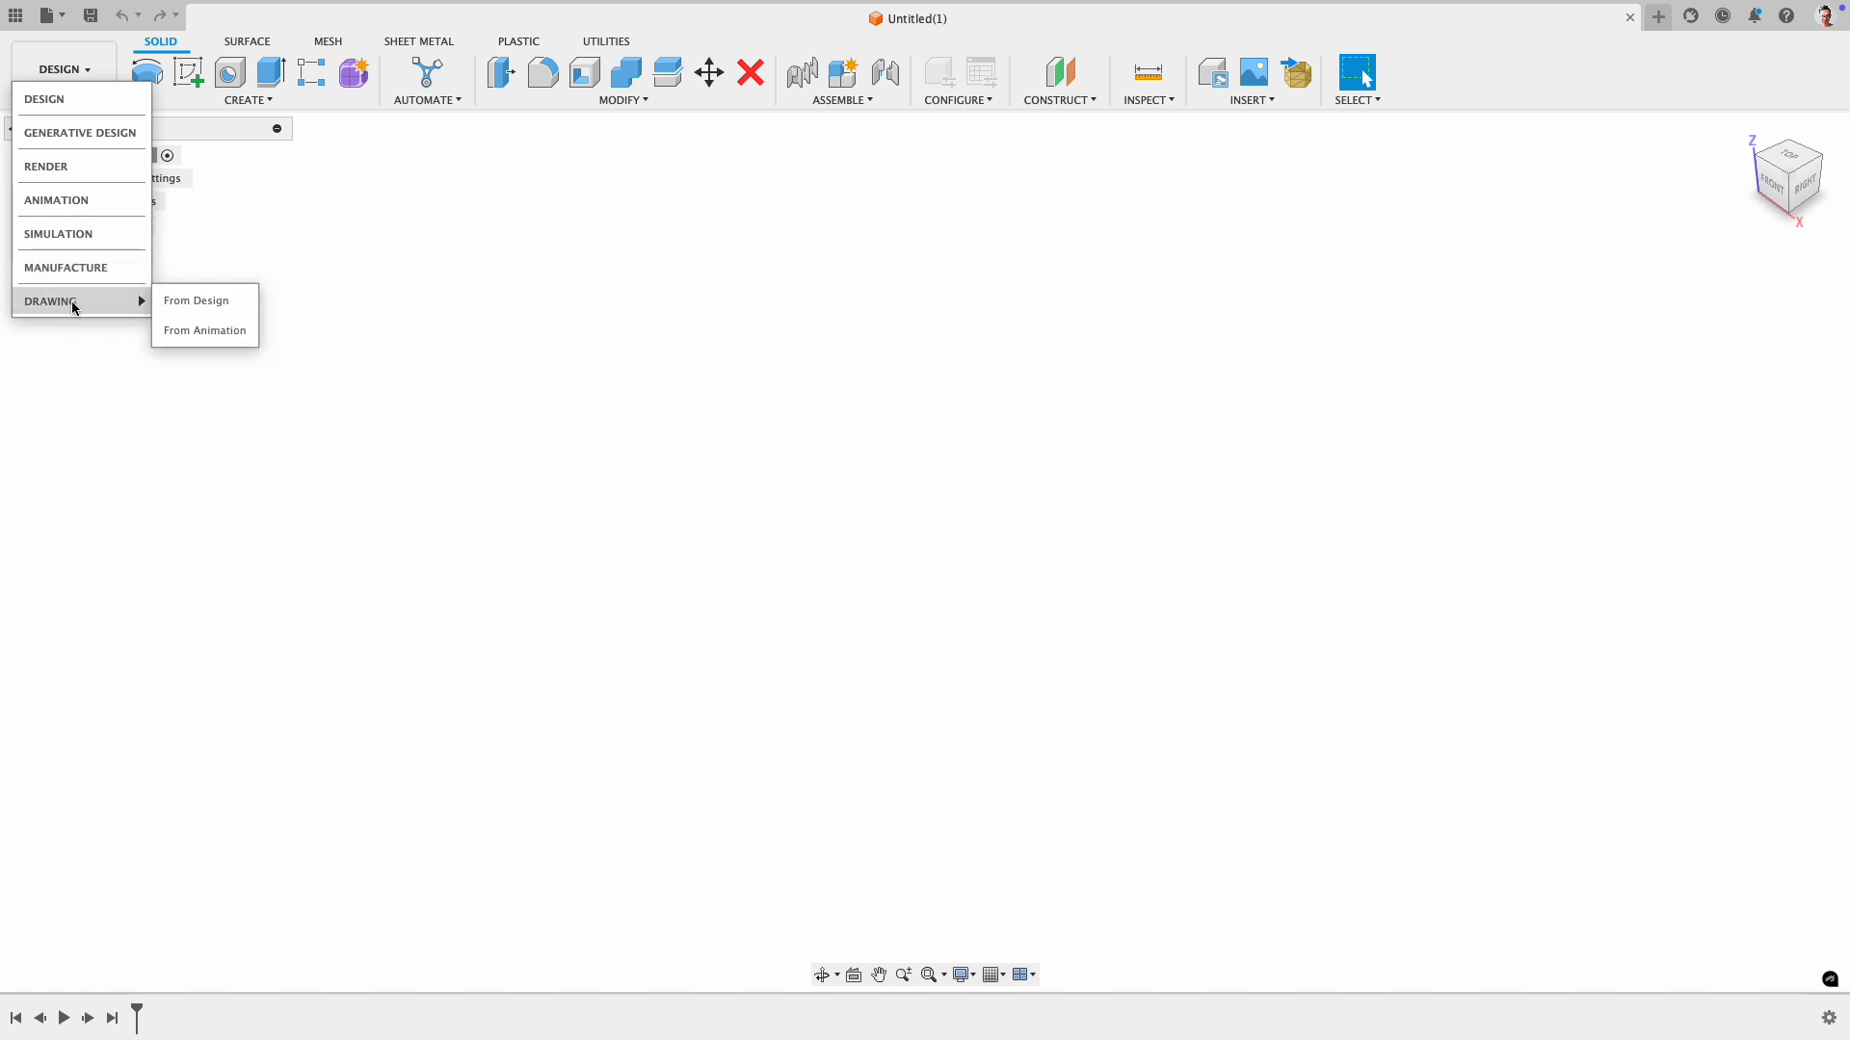
pyautogui.moveTo(71, 306)
pyautogui.click(451, 279)
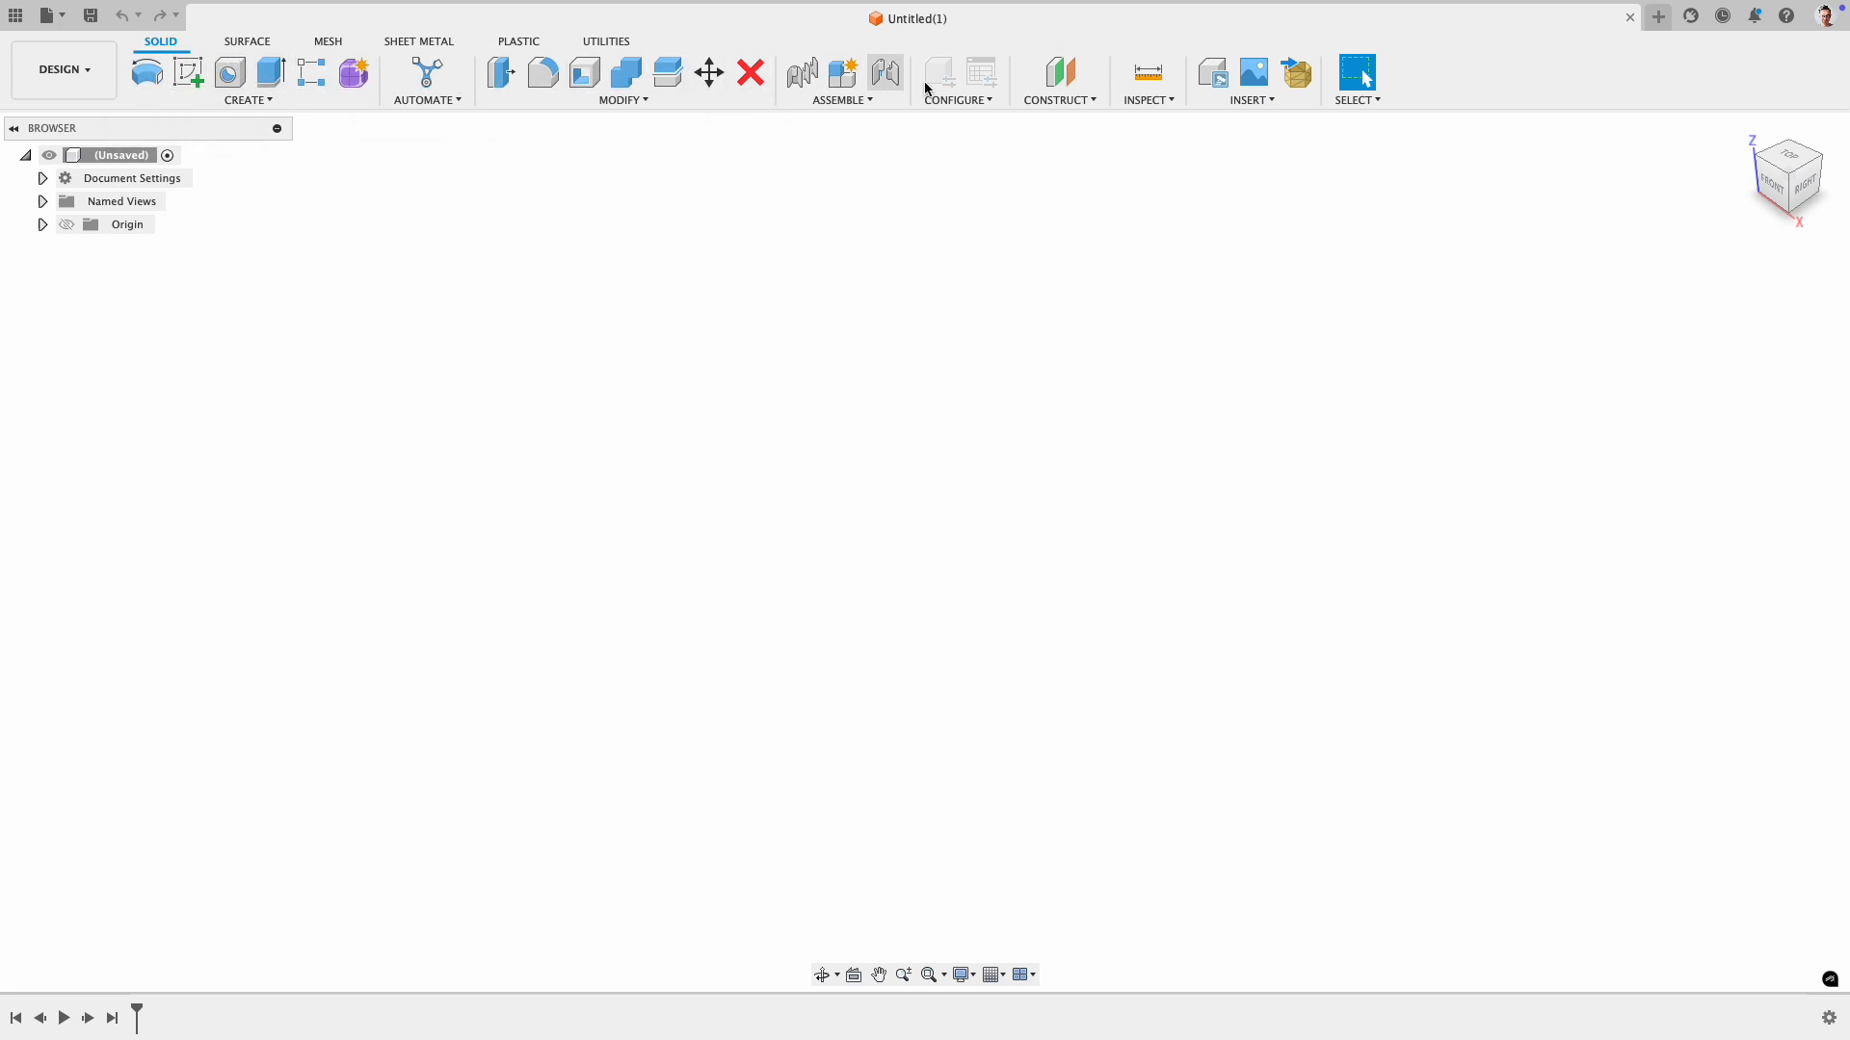
# - Examine the Create and Modify commands available for solid modeling and for surface modeling
pyautogui.click(248, 100)
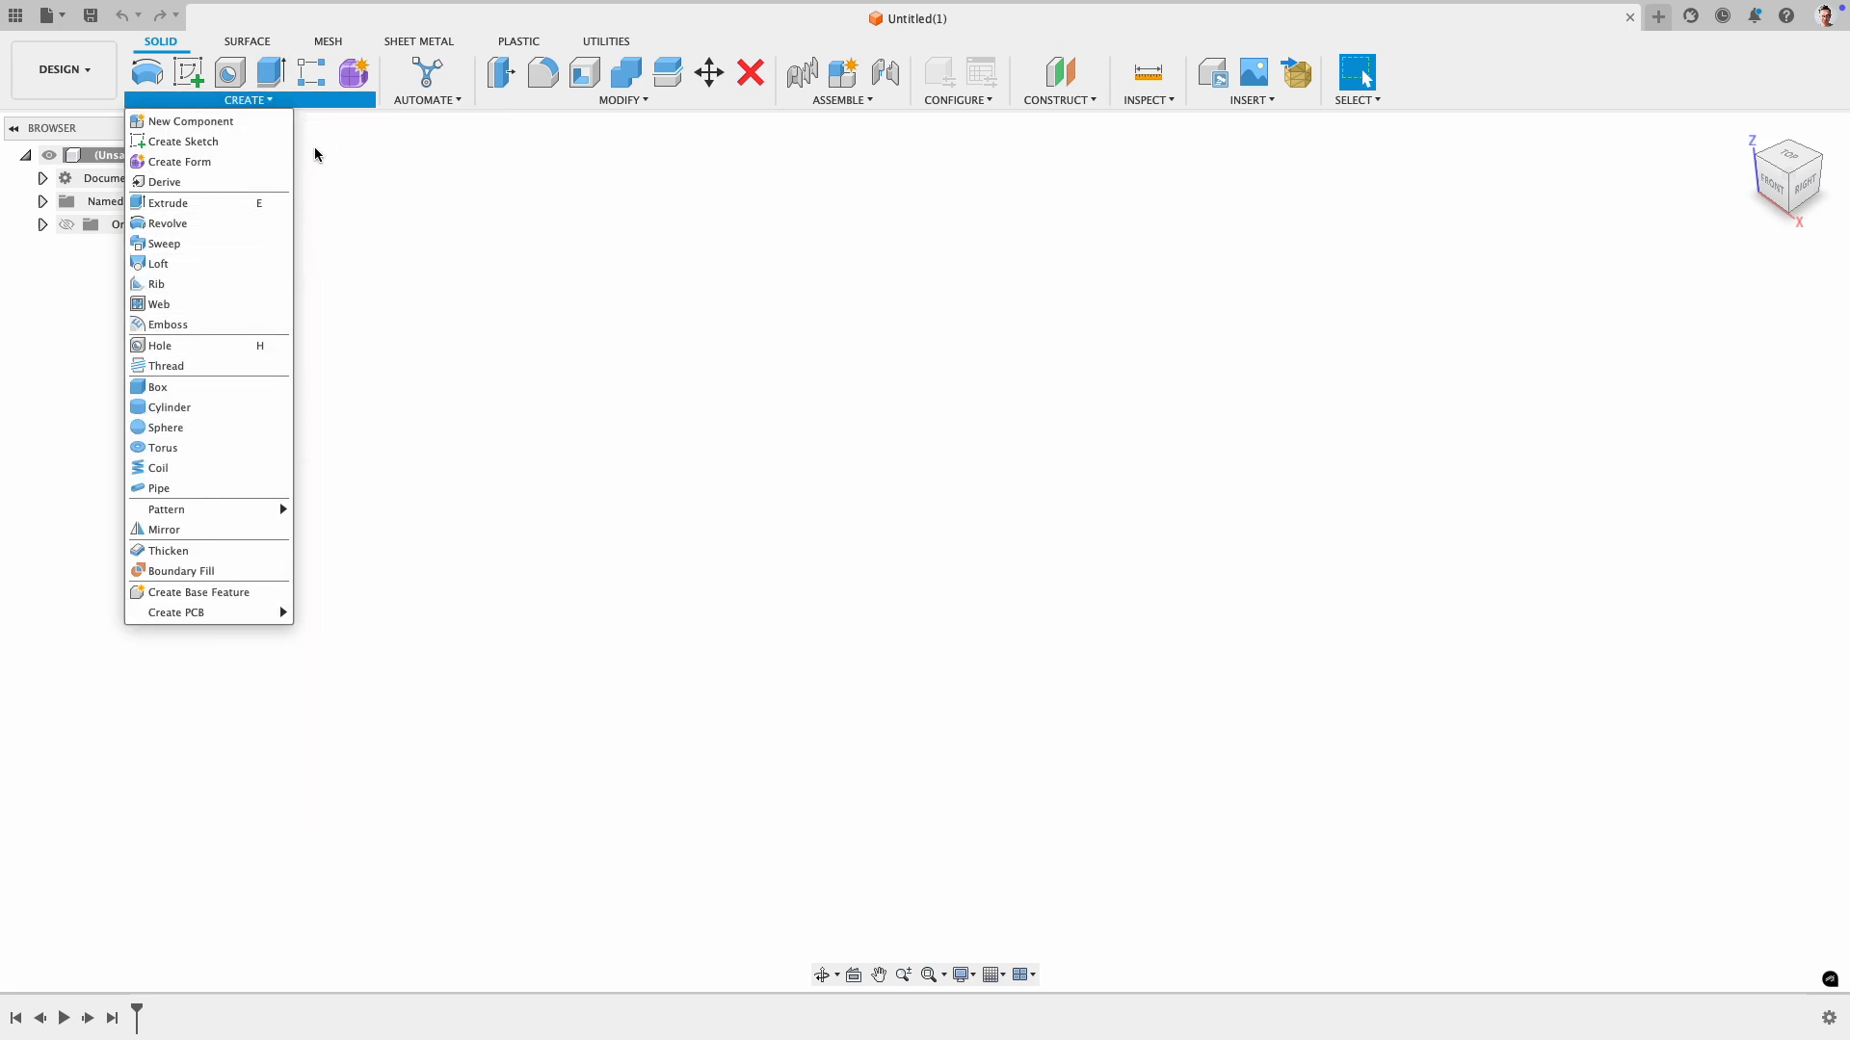
pyautogui.click(462, 102)
pyautogui.click(620, 101)
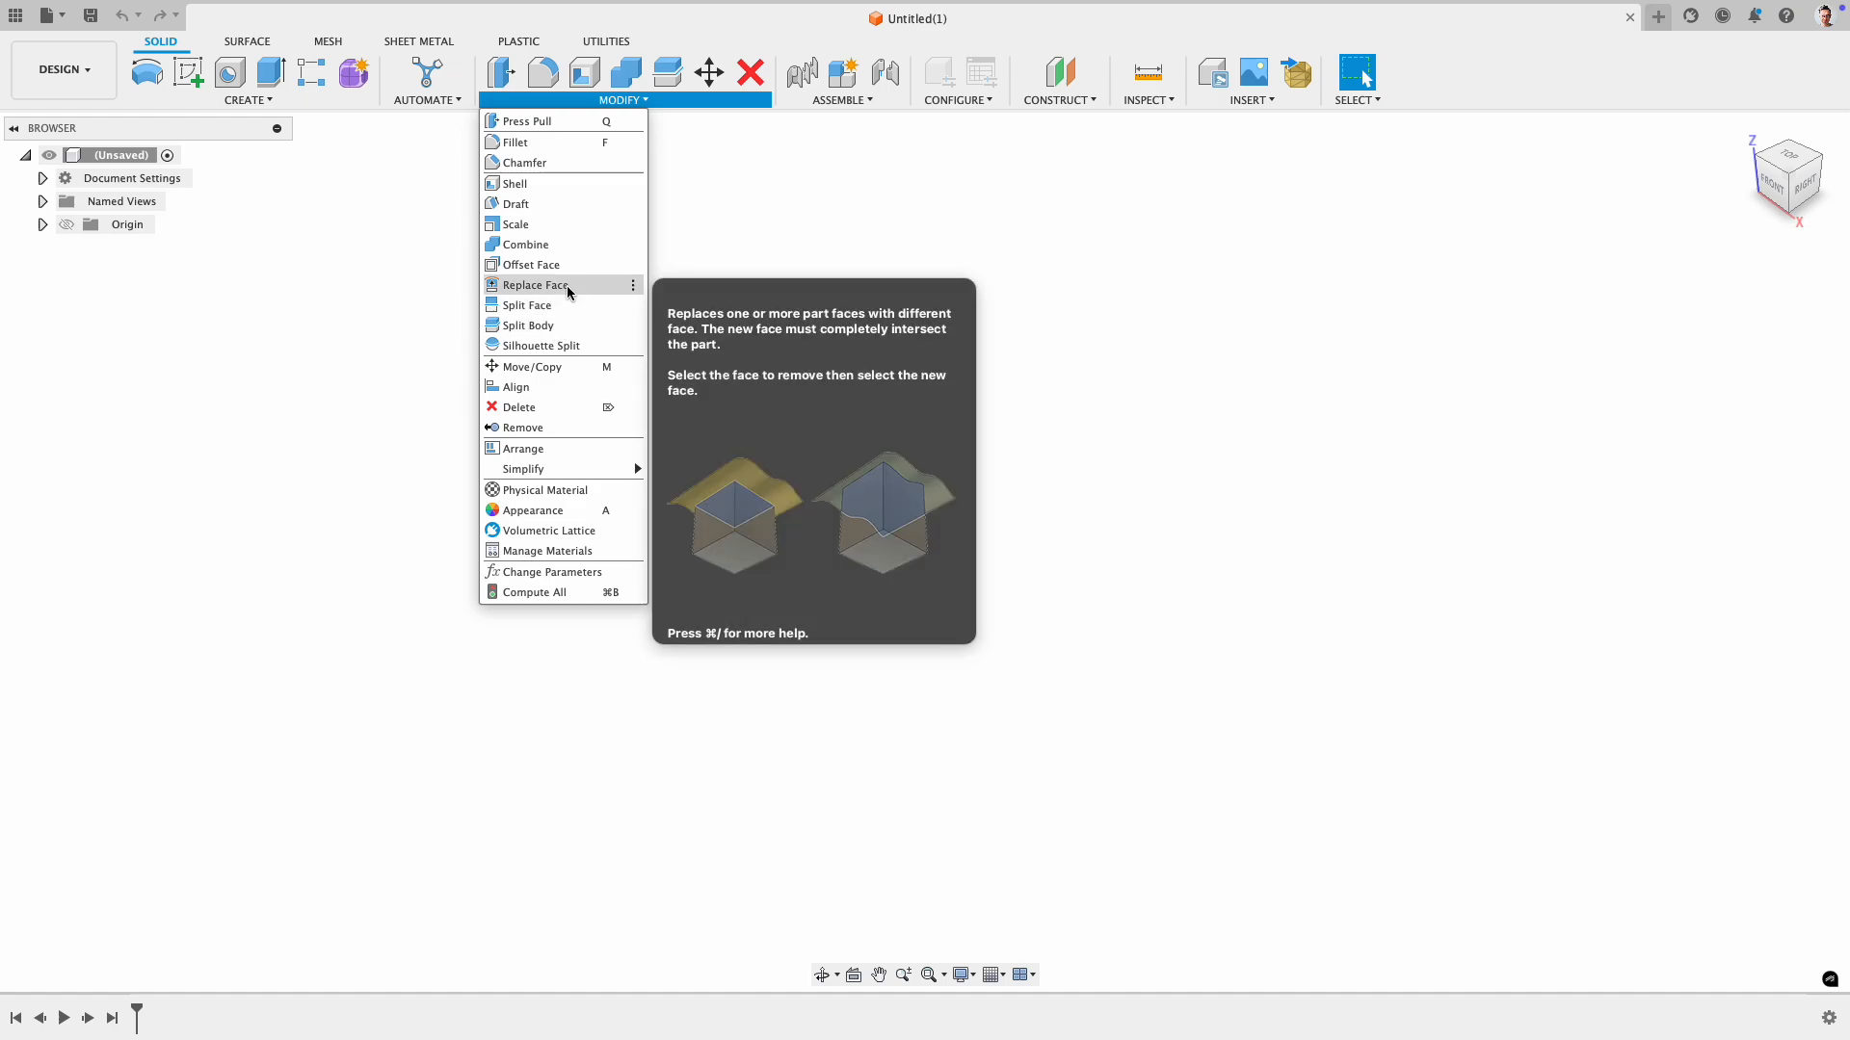
pyautogui.moveTo(222, 69)
pyautogui.click(246, 40)
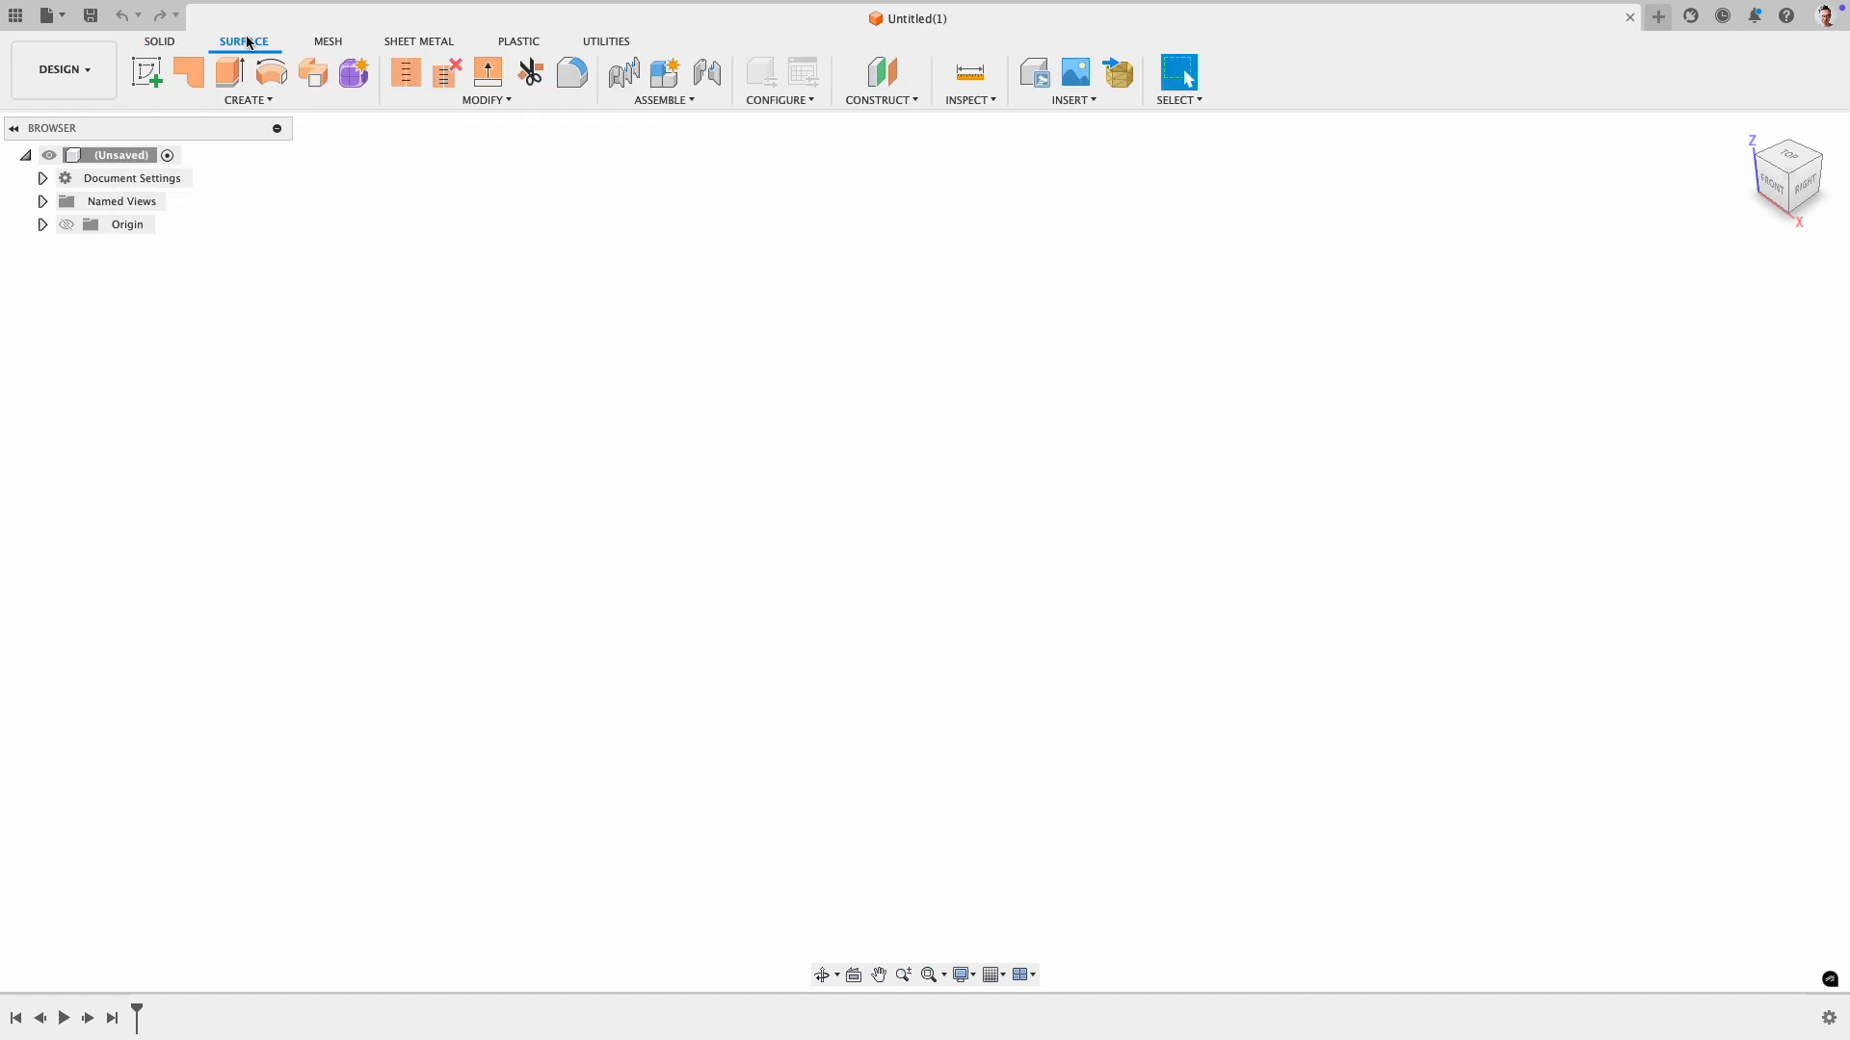
pyautogui.moveTo(248, 101)
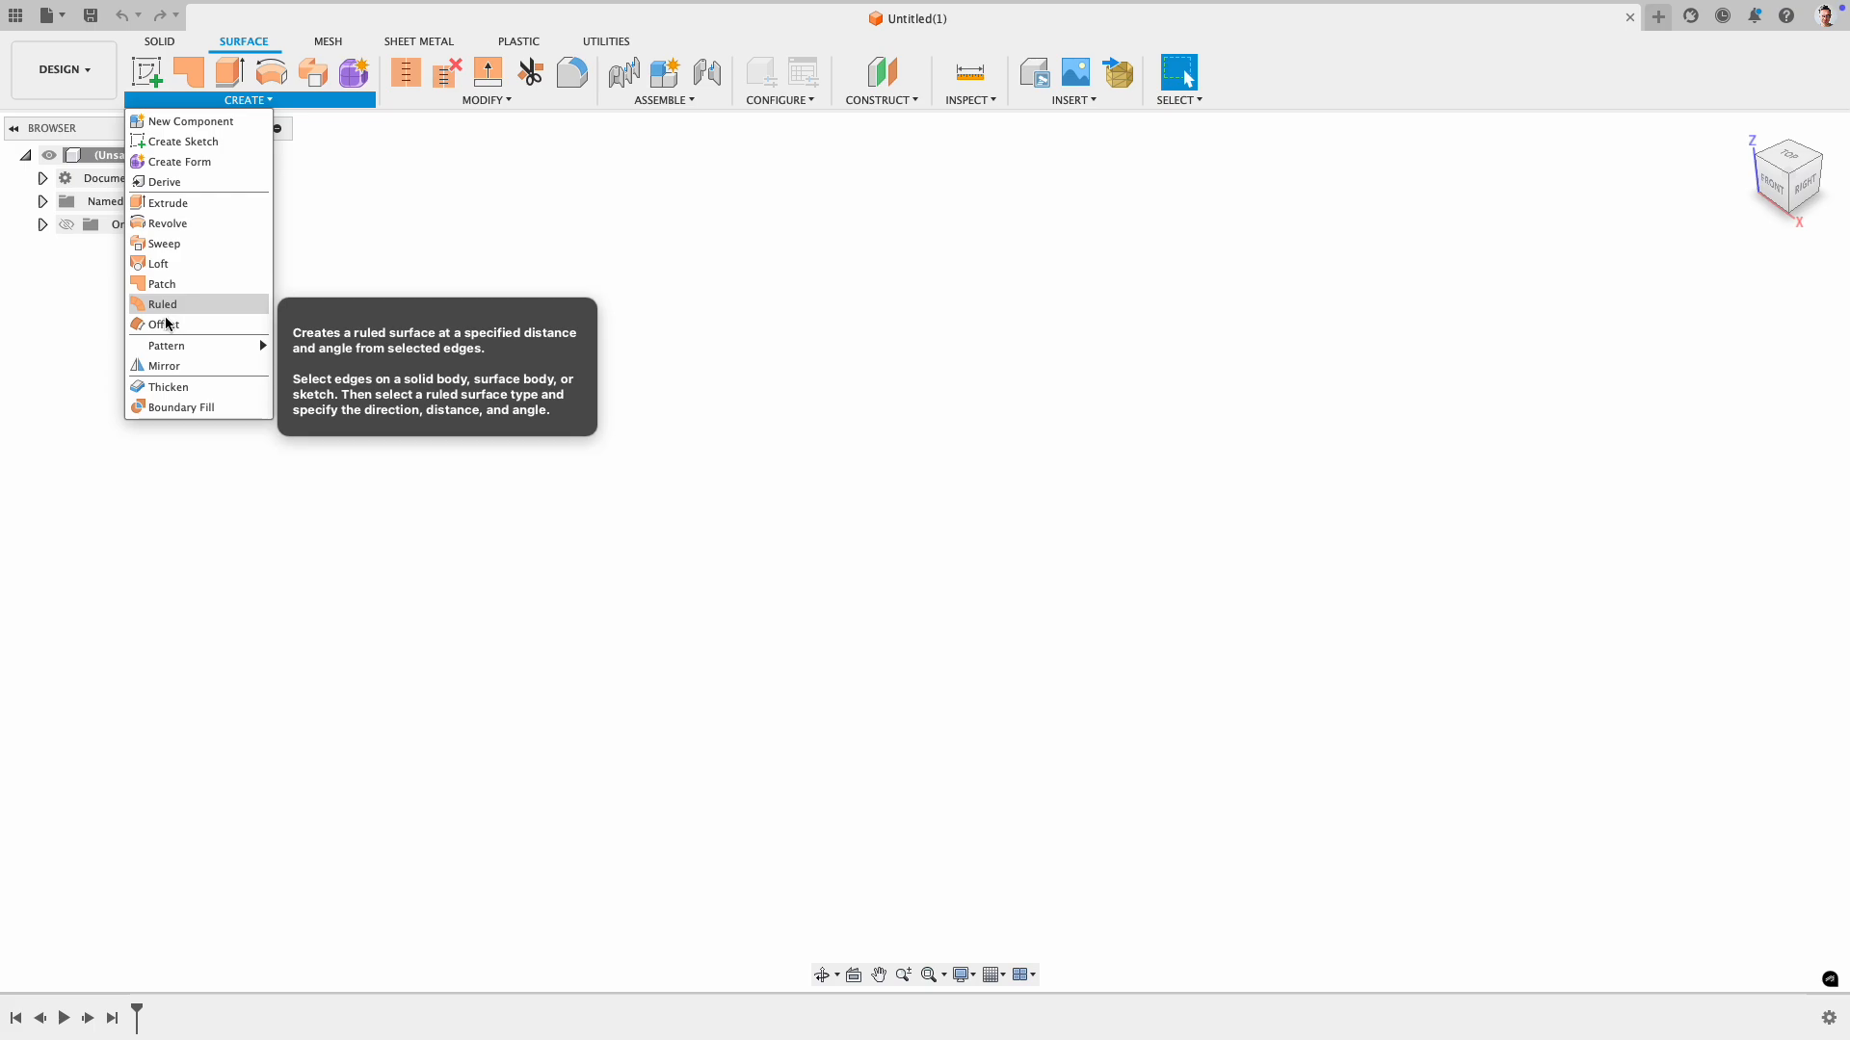
pyautogui.moveTo(470, 101)
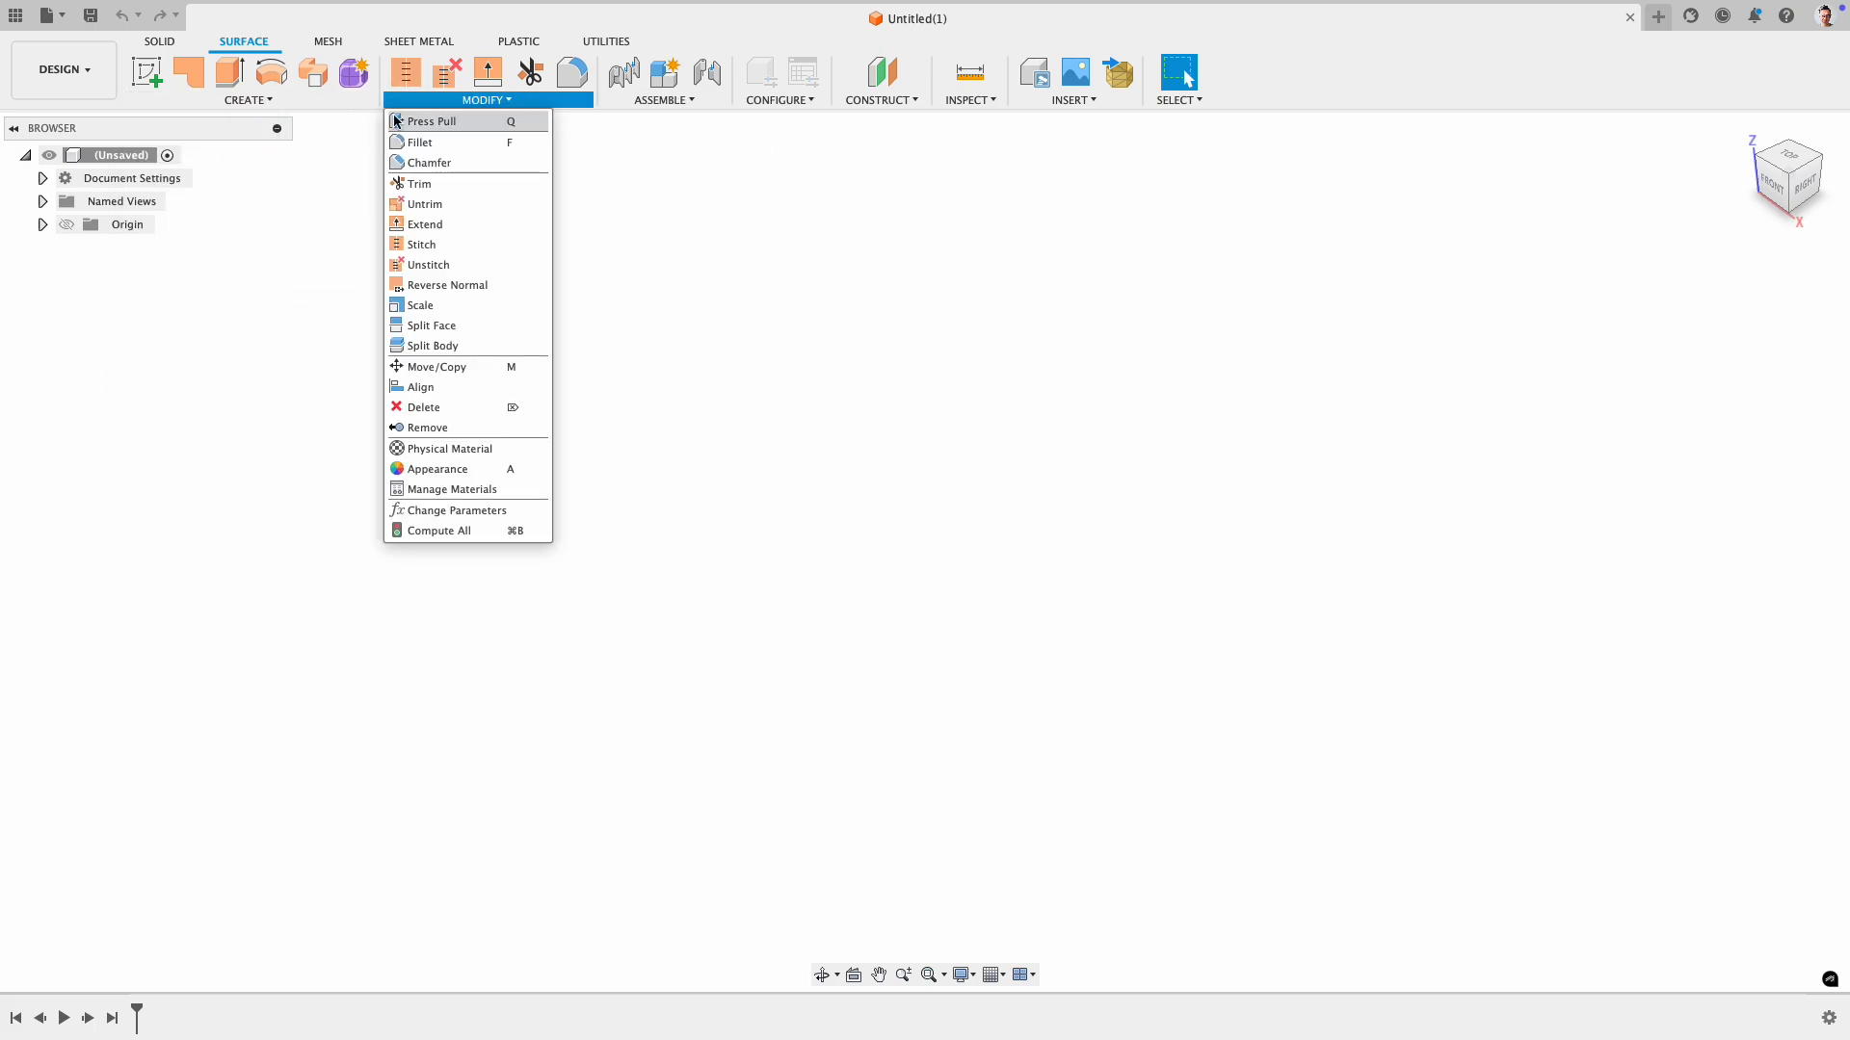
# - Look through the Mesh, Sheet Metal, Plastic and Utilities toolsets and return to the Solid tools
pyautogui.click(327, 41)
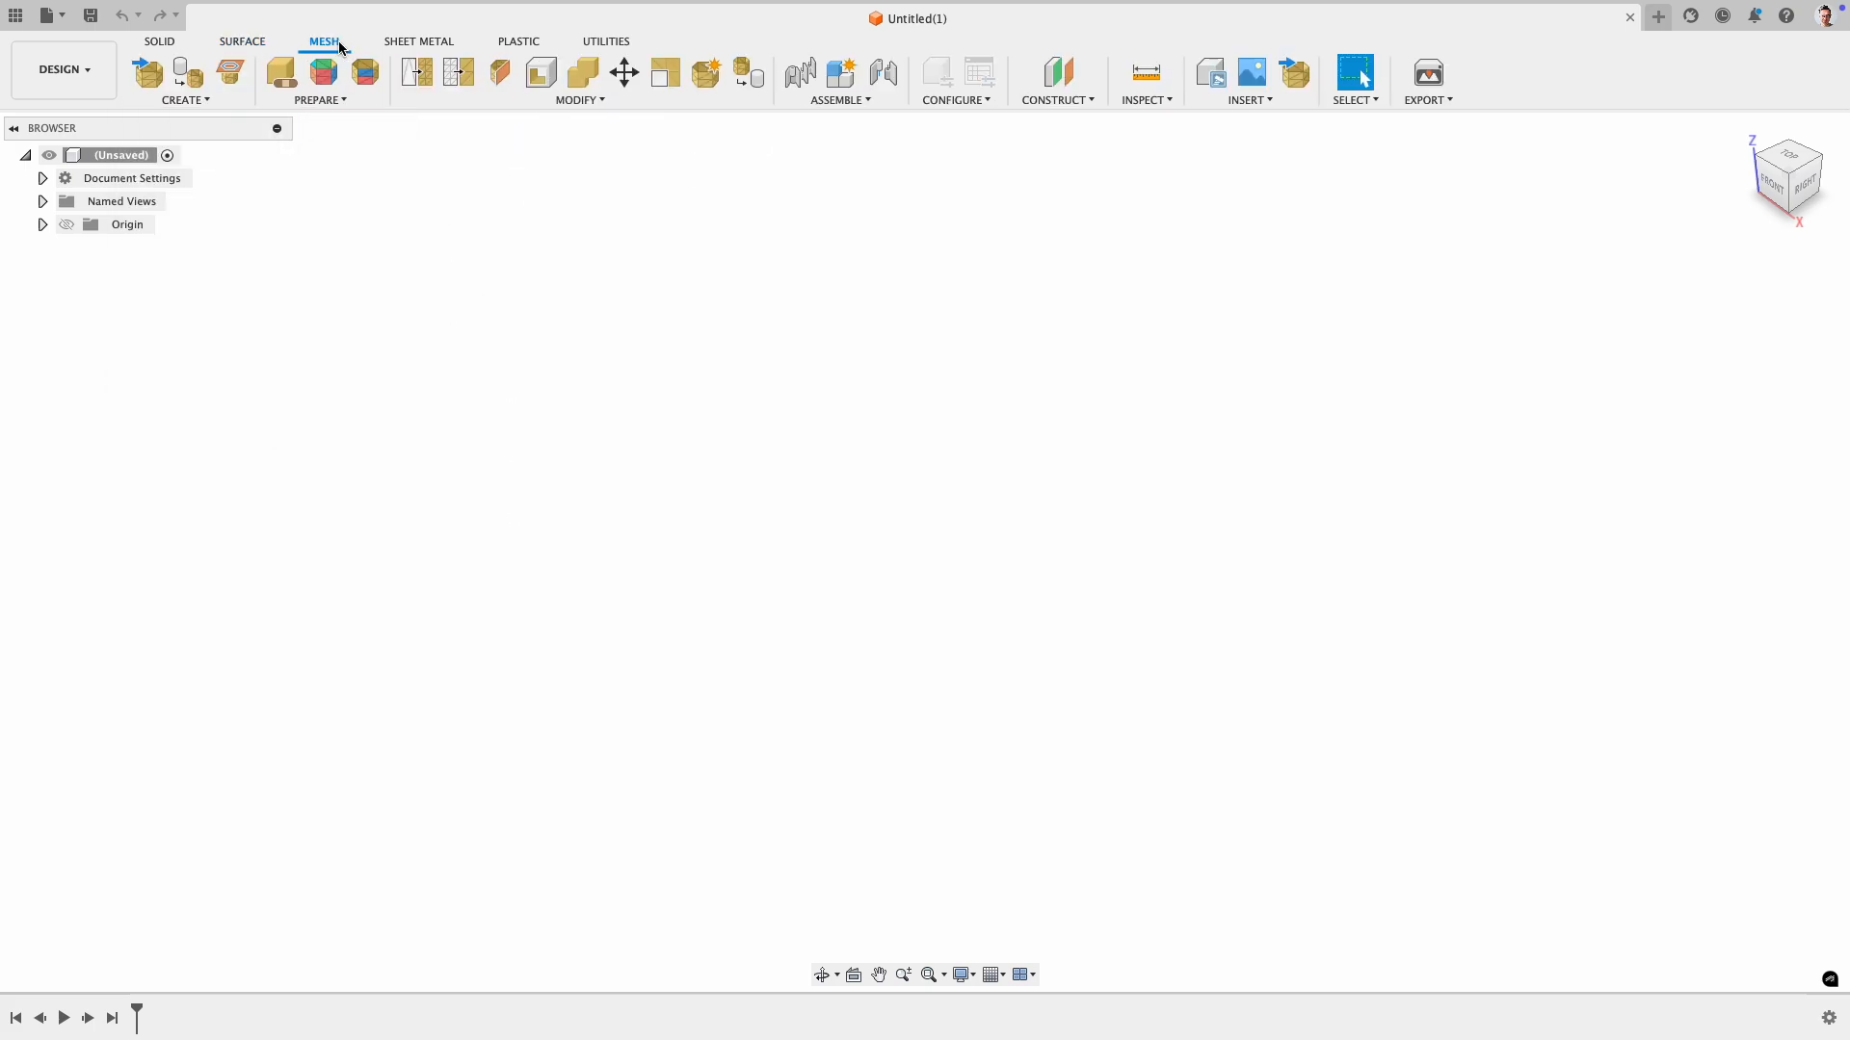
pyautogui.click(442, 43)
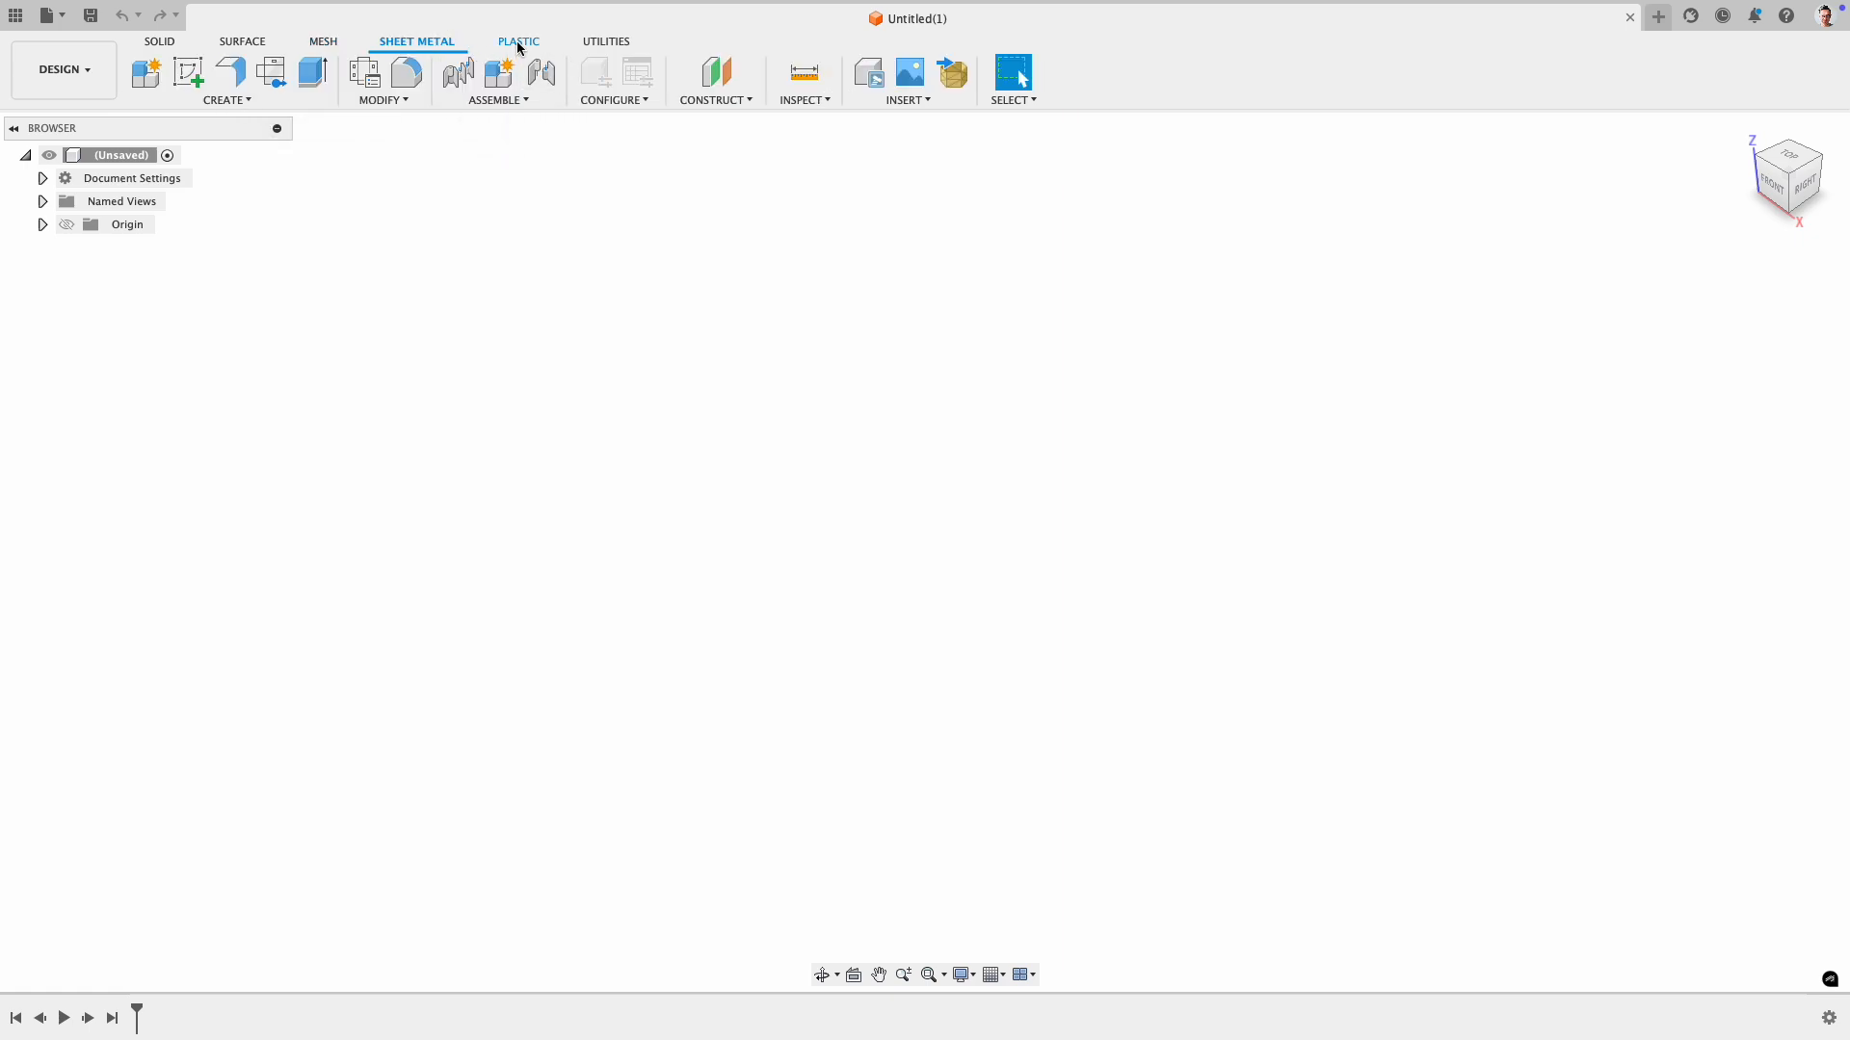
pyautogui.click(517, 46)
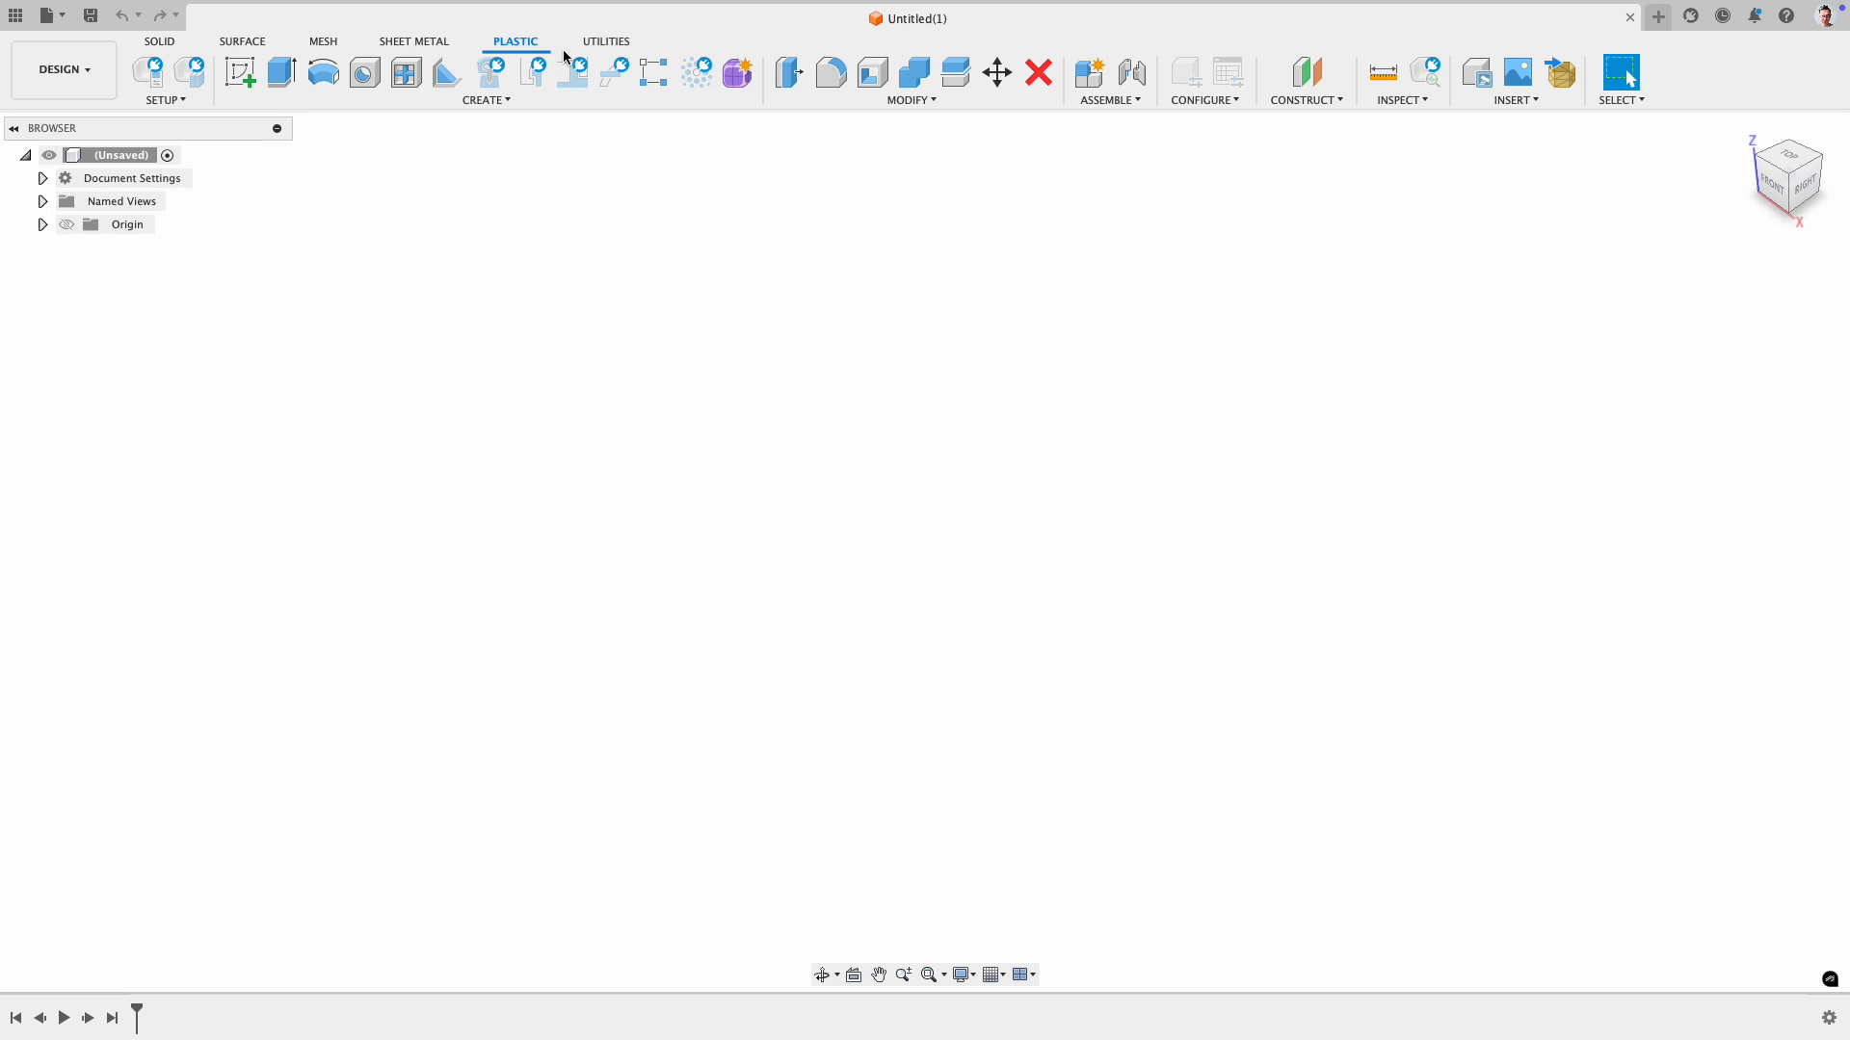
pyautogui.click(606, 43)
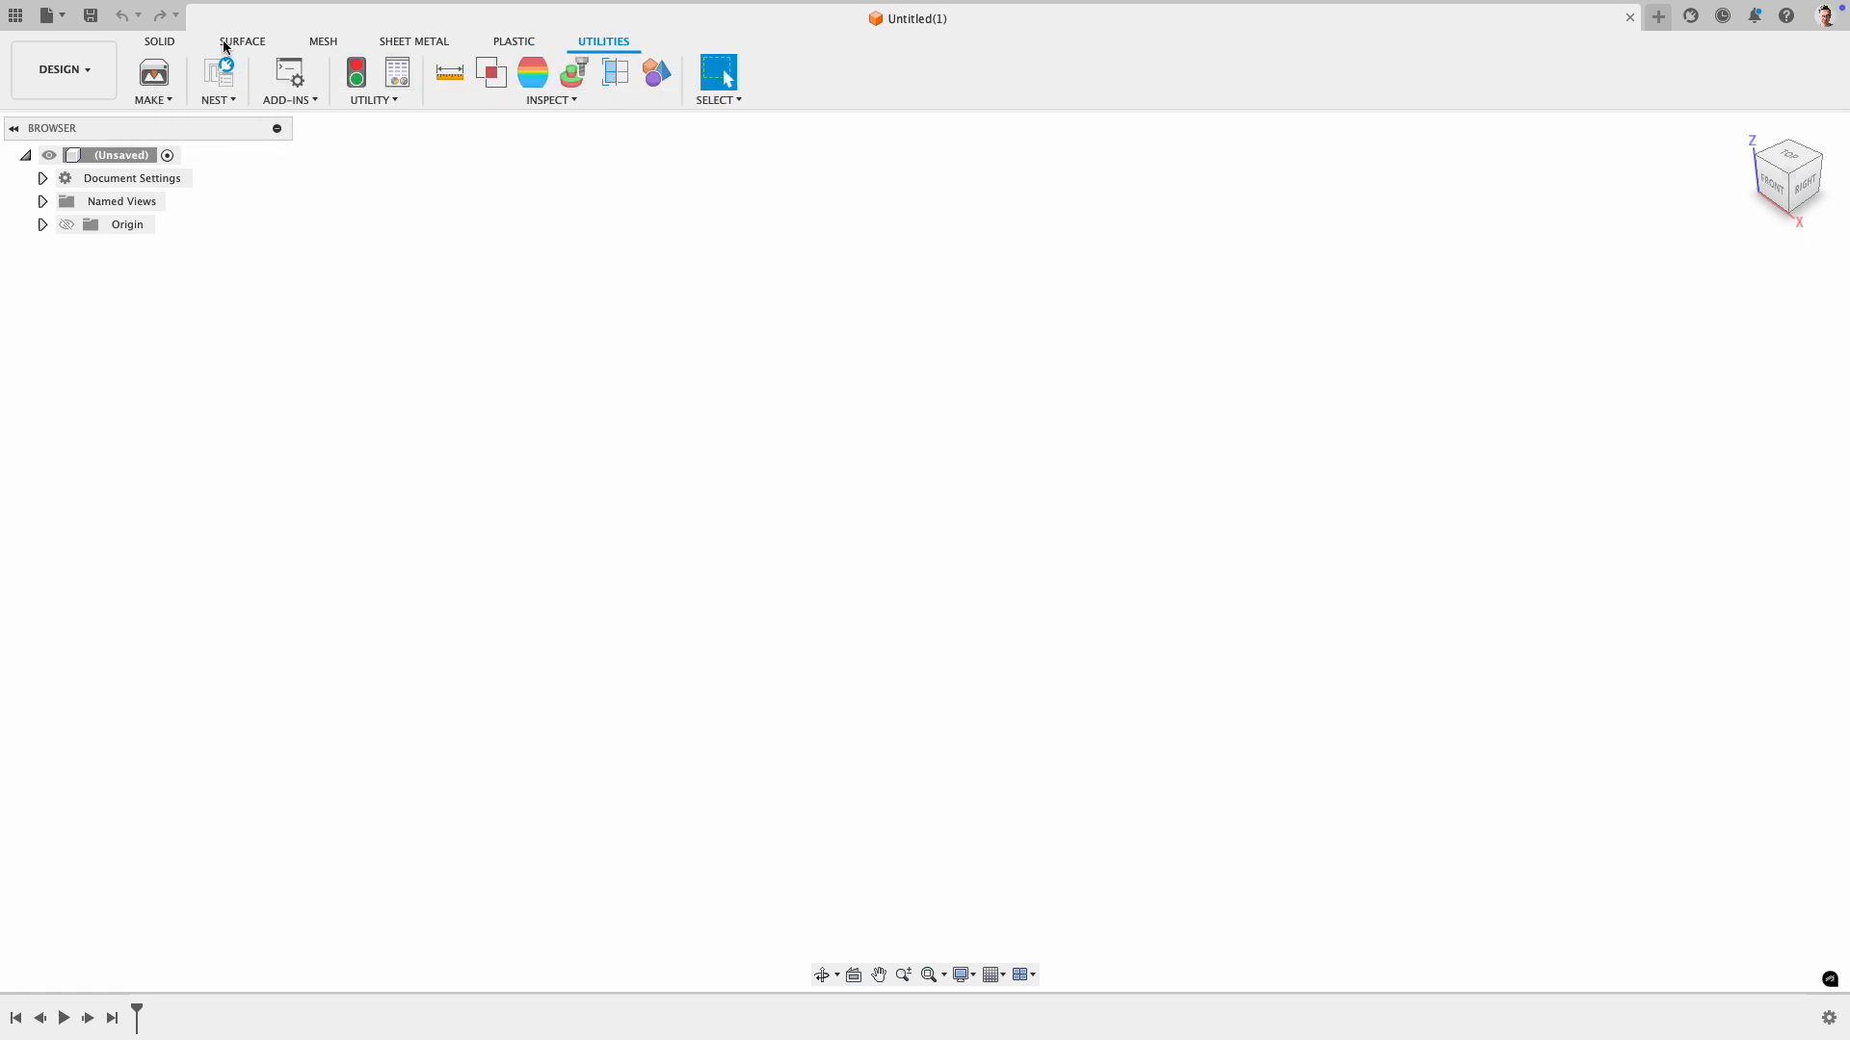
pyautogui.click(162, 44)
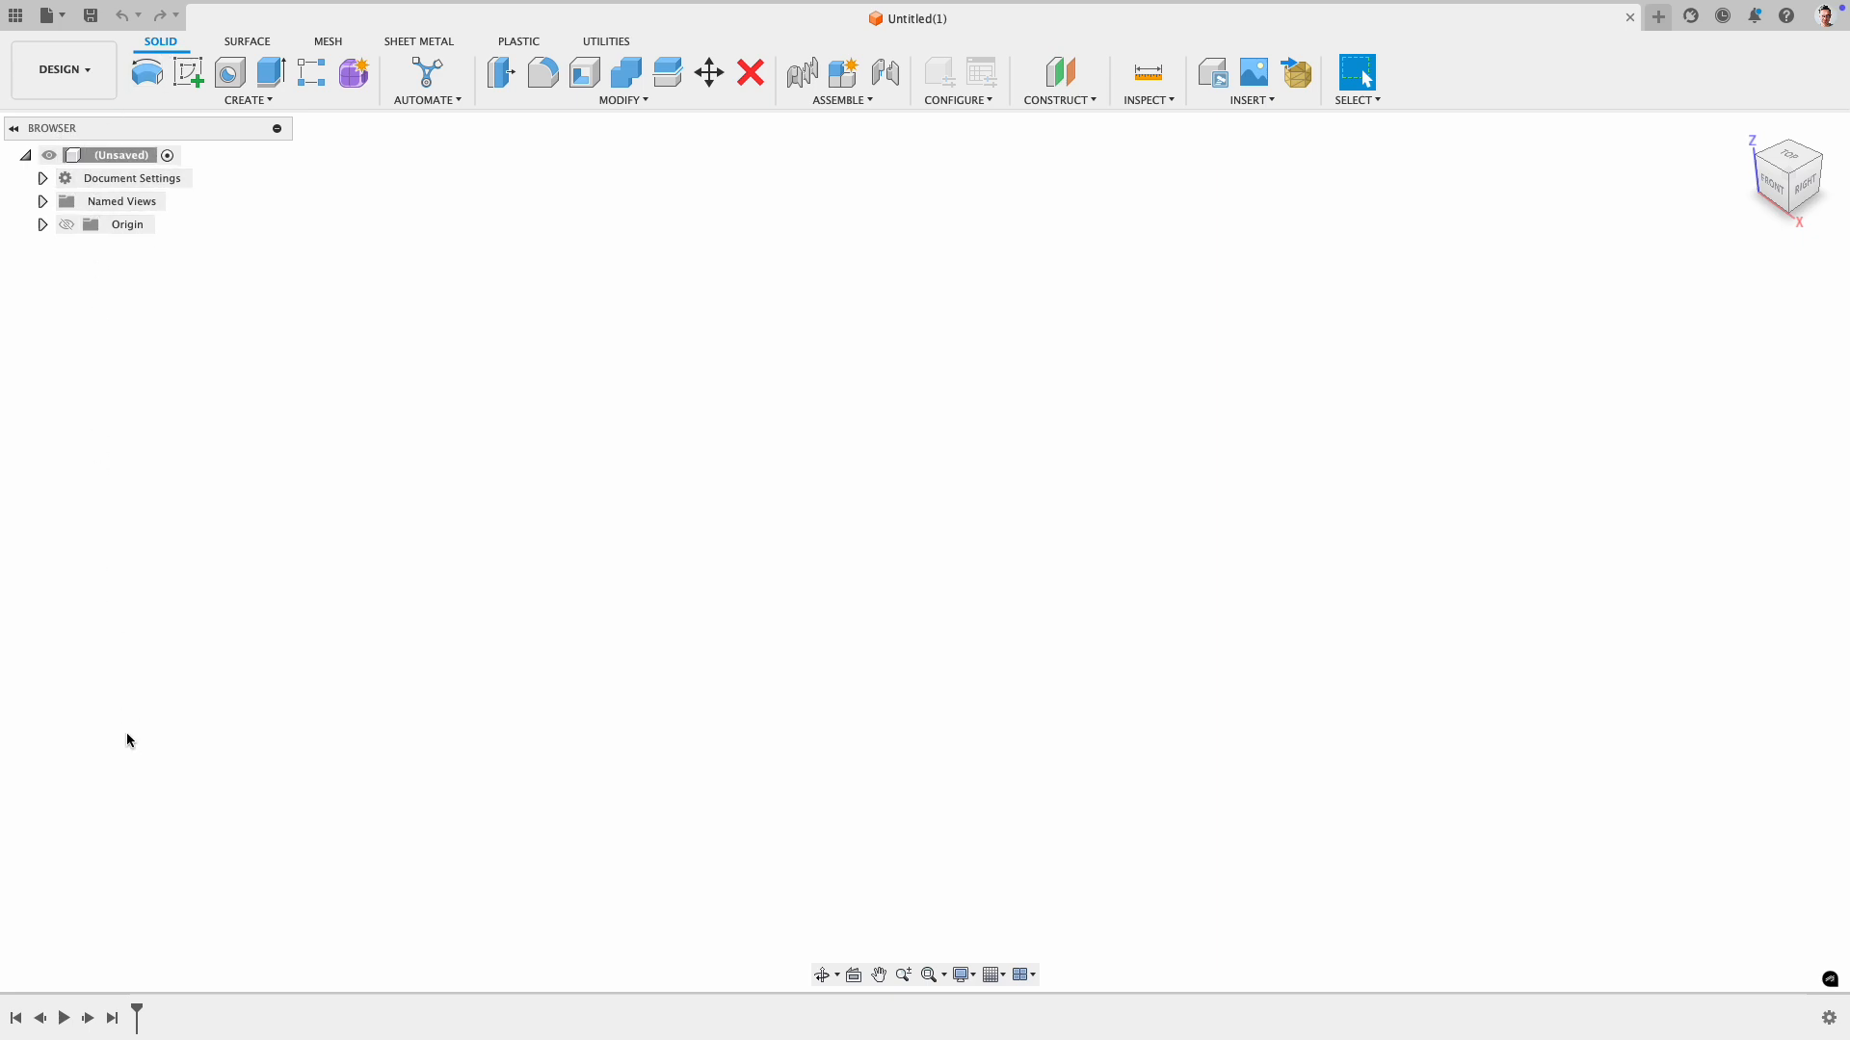
# - Sketch a circle about 25.1 cm² in area on the front plane, centred on the vertical axis above the origin, and finish the sketch
pyautogui.click(189, 73)
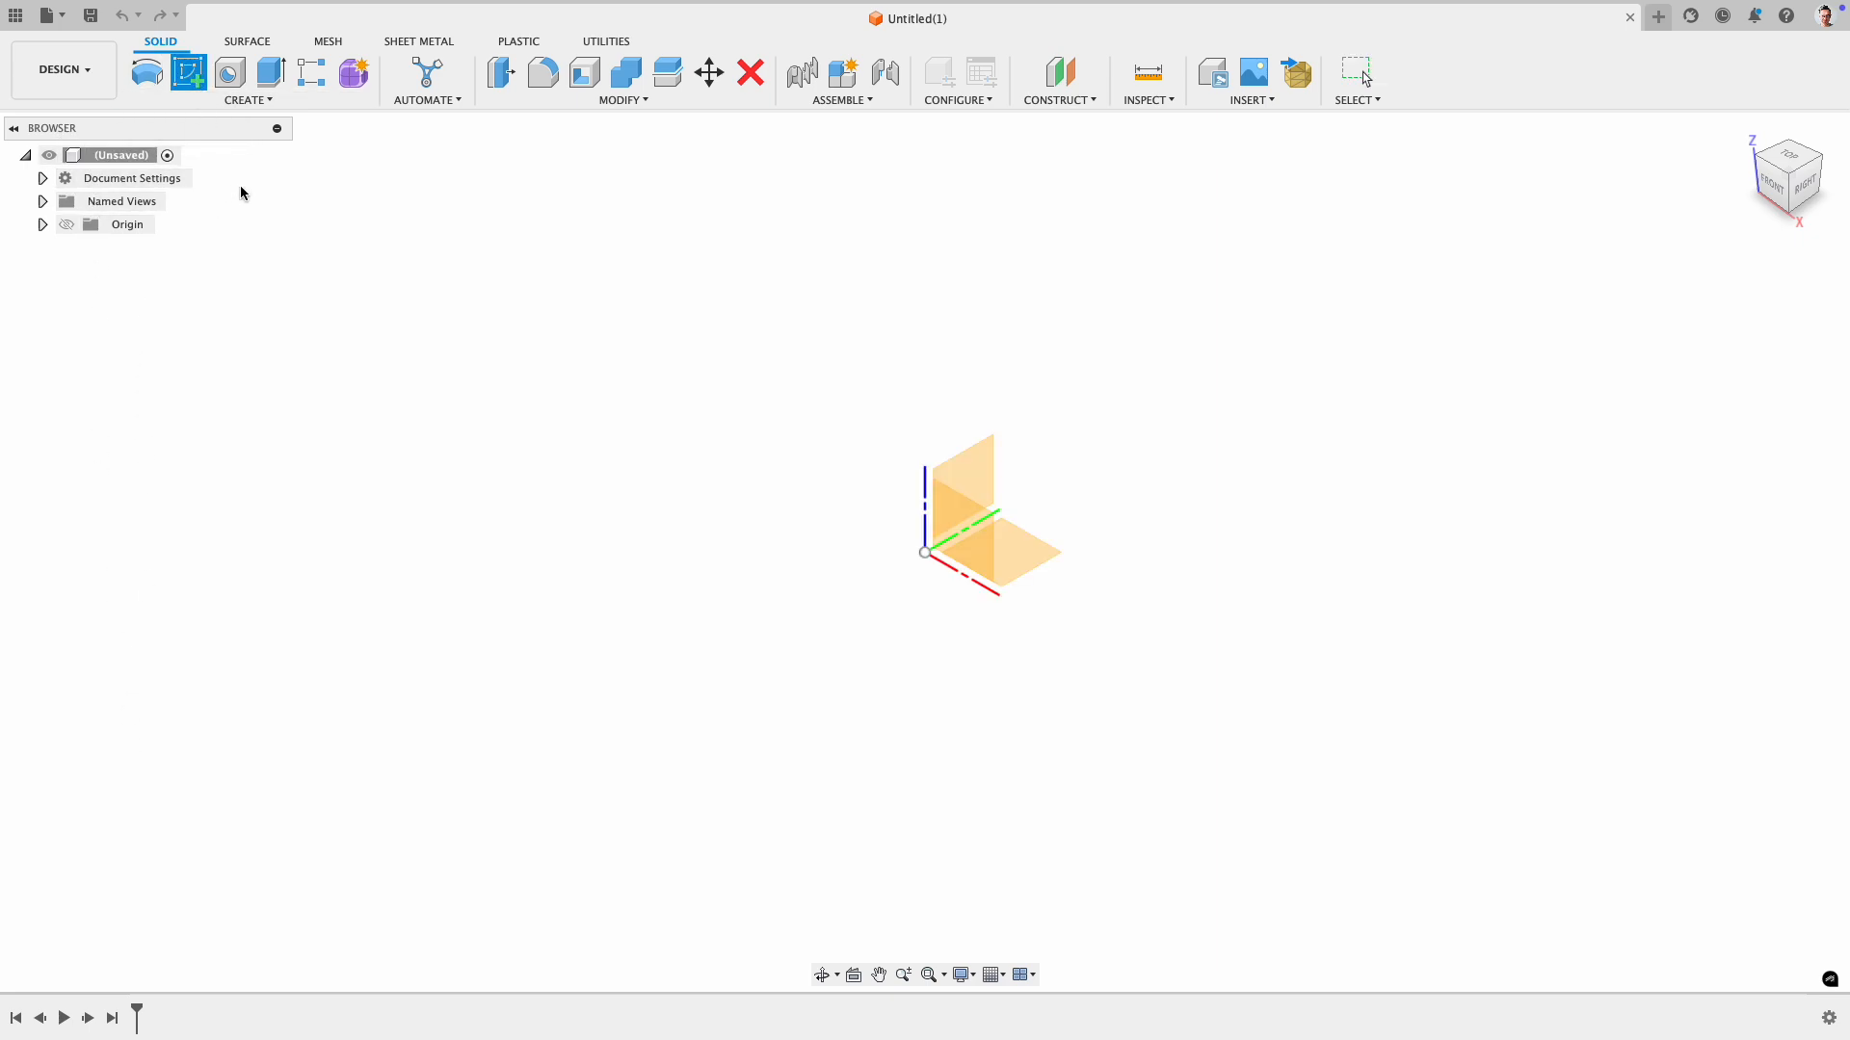
pyautogui.click(957, 517)
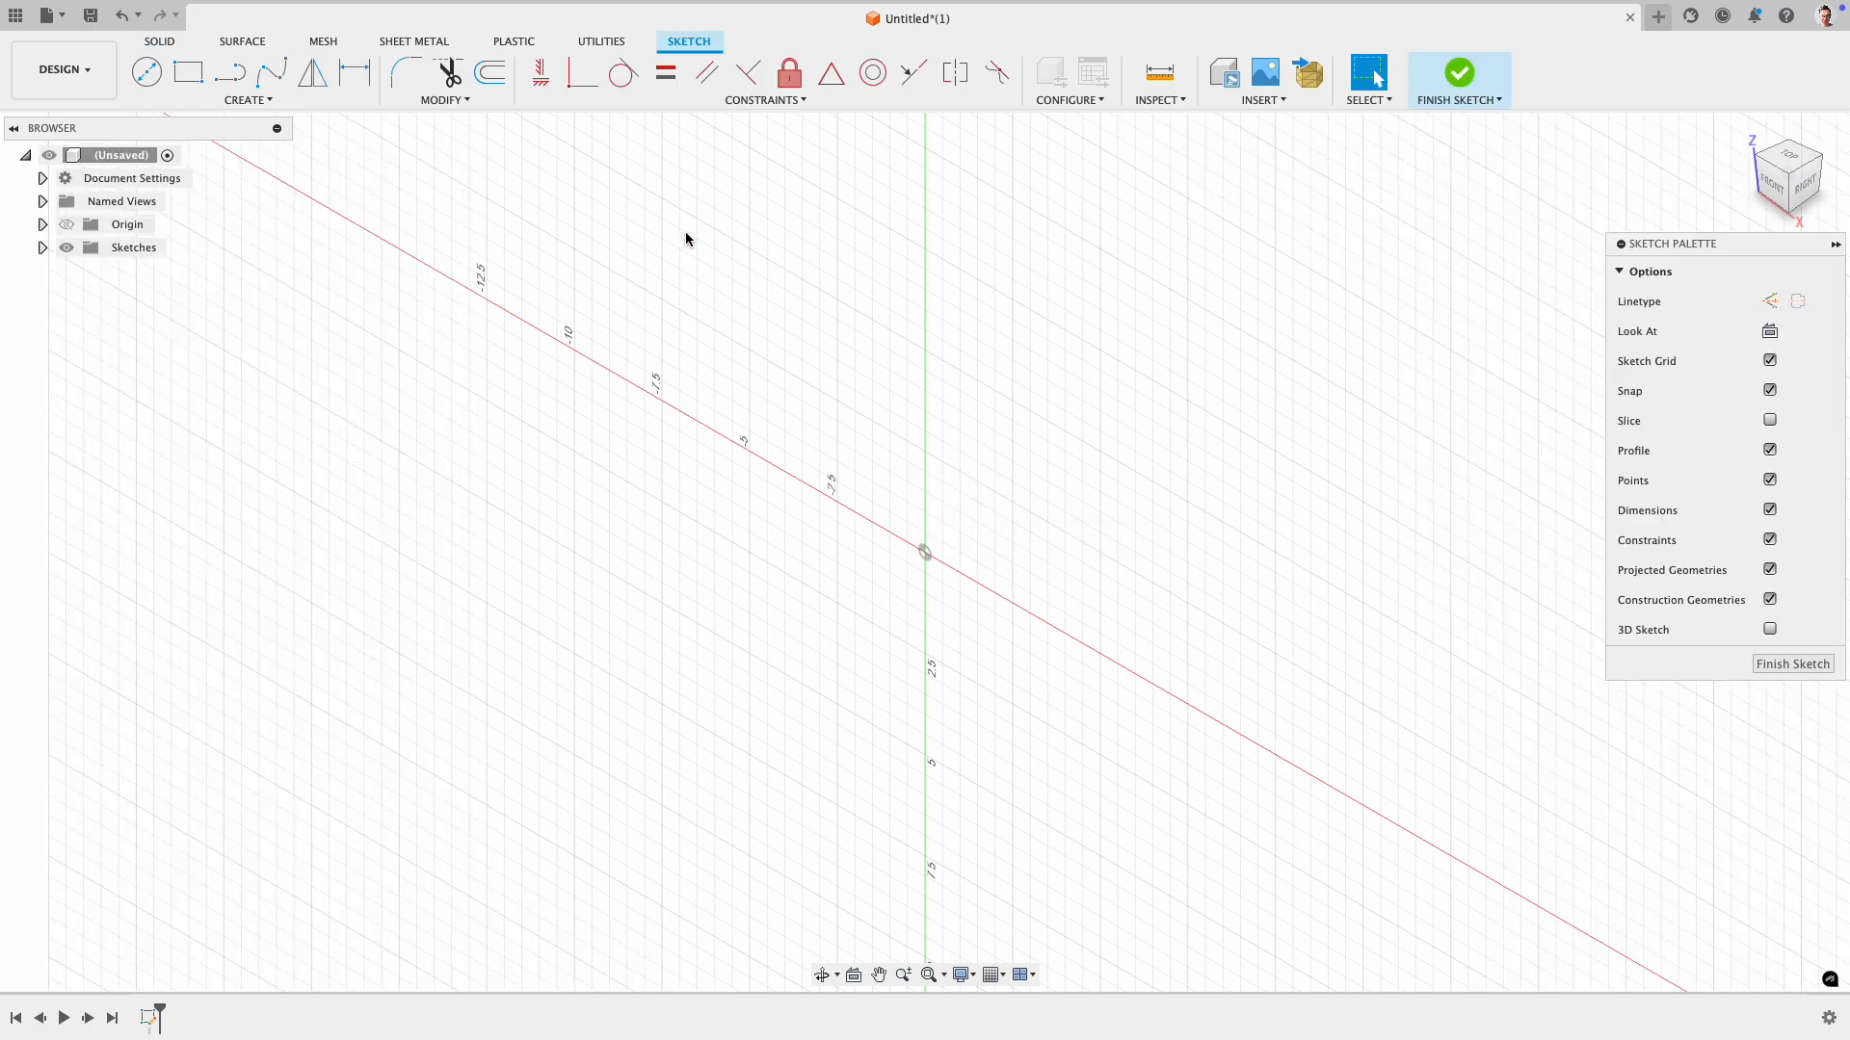
pyautogui.click(150, 77)
pyautogui.click(147, 74)
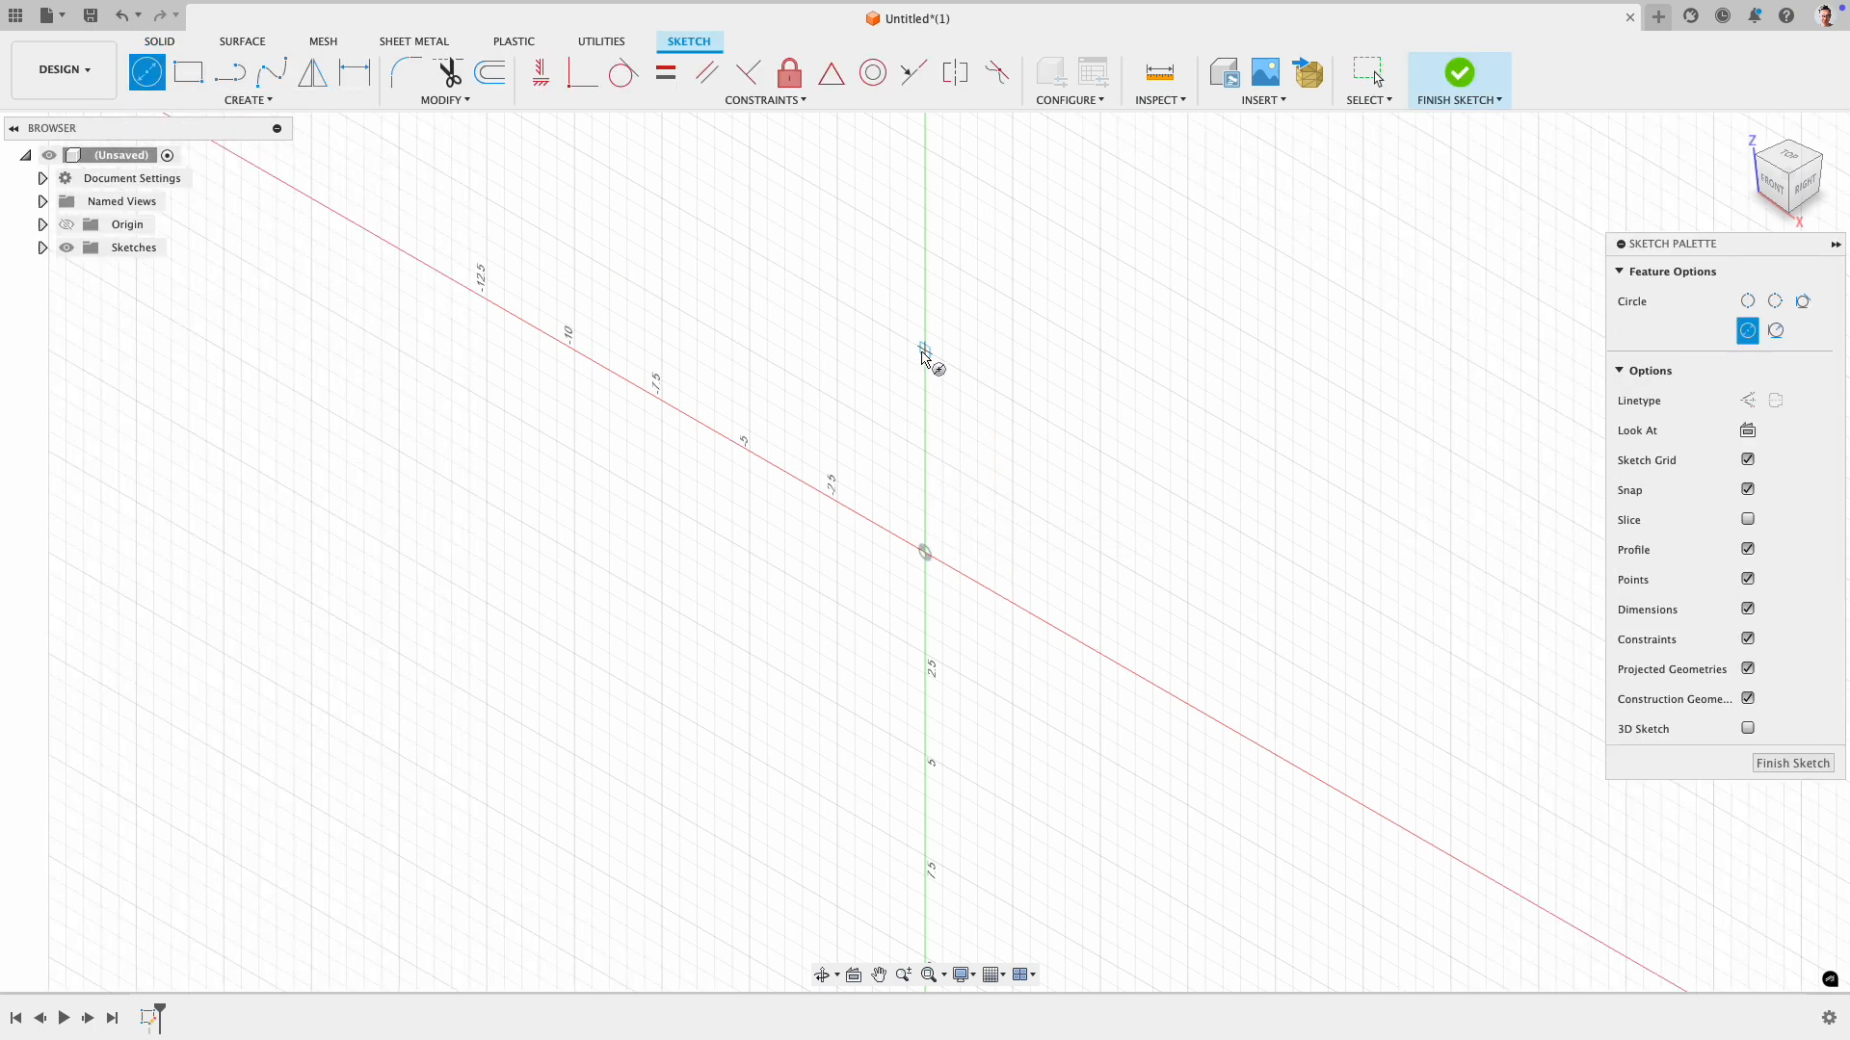
pyautogui.click(925, 351)
pyautogui.click(867, 402)
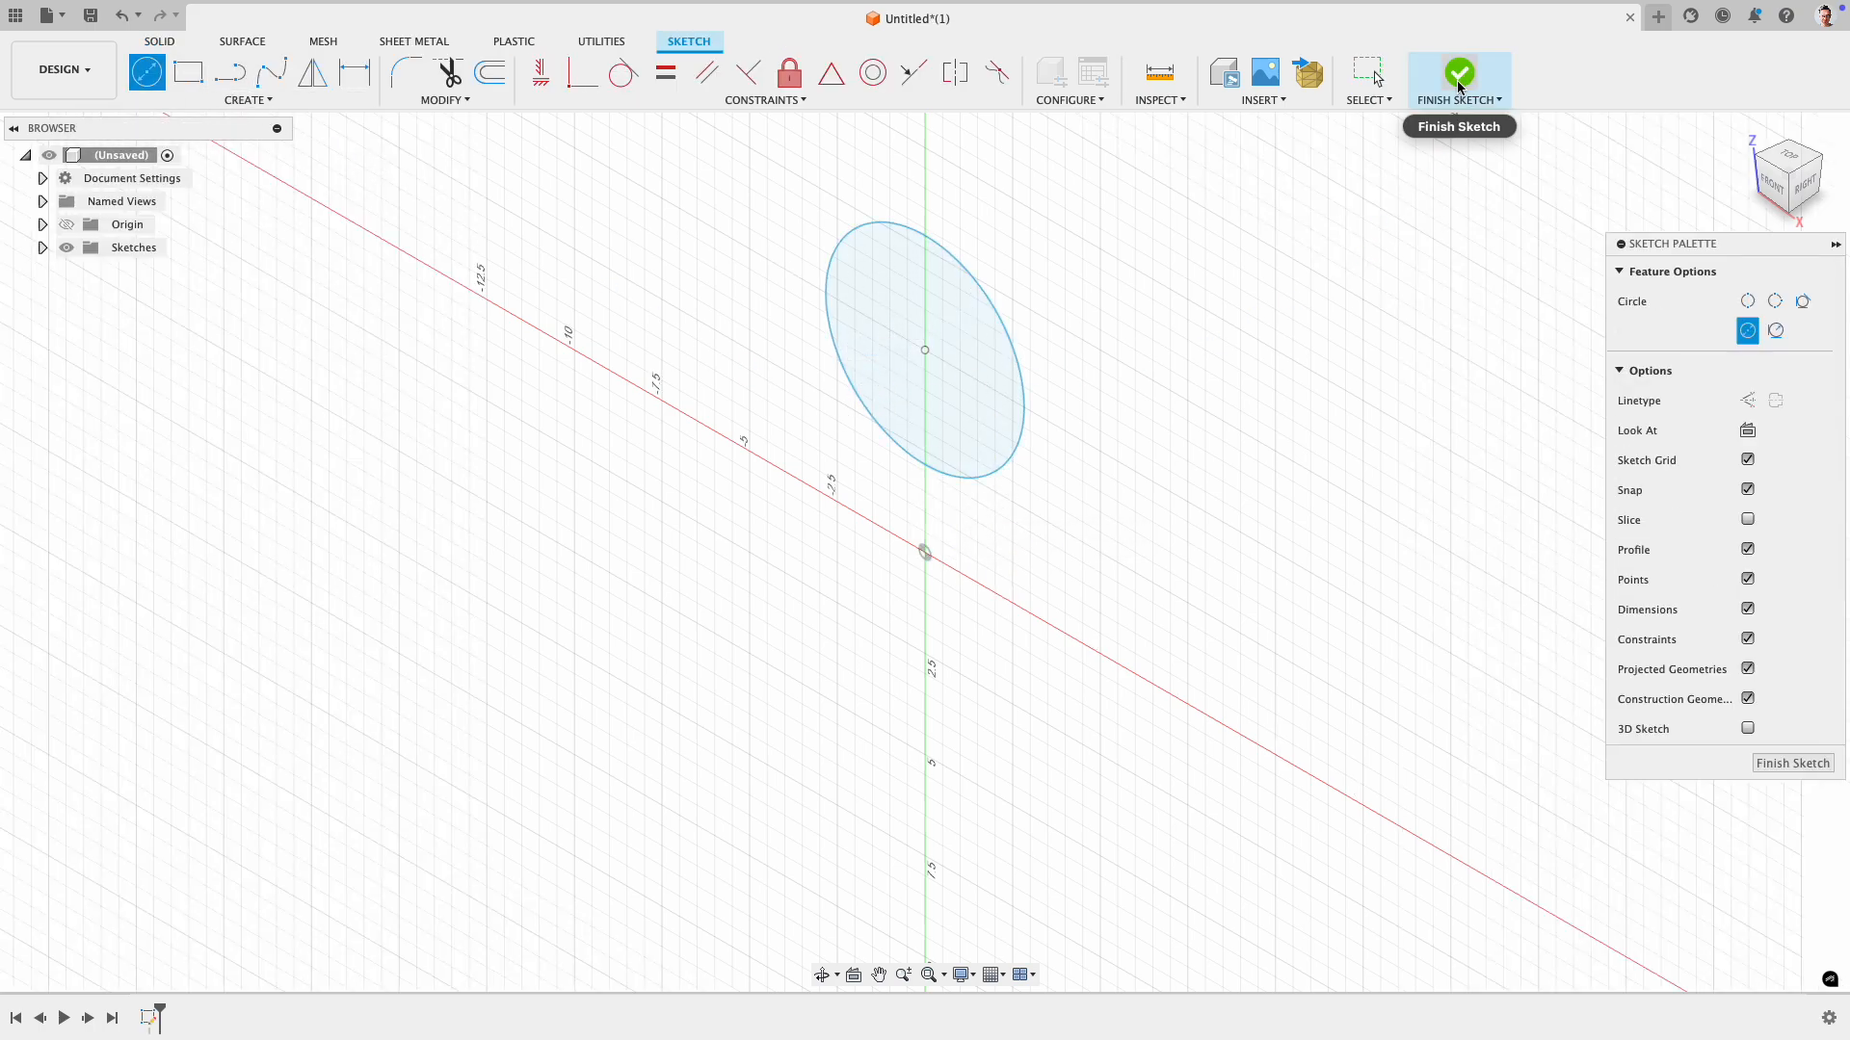
pyautogui.click(1457, 77)
pyautogui.click(42, 247)
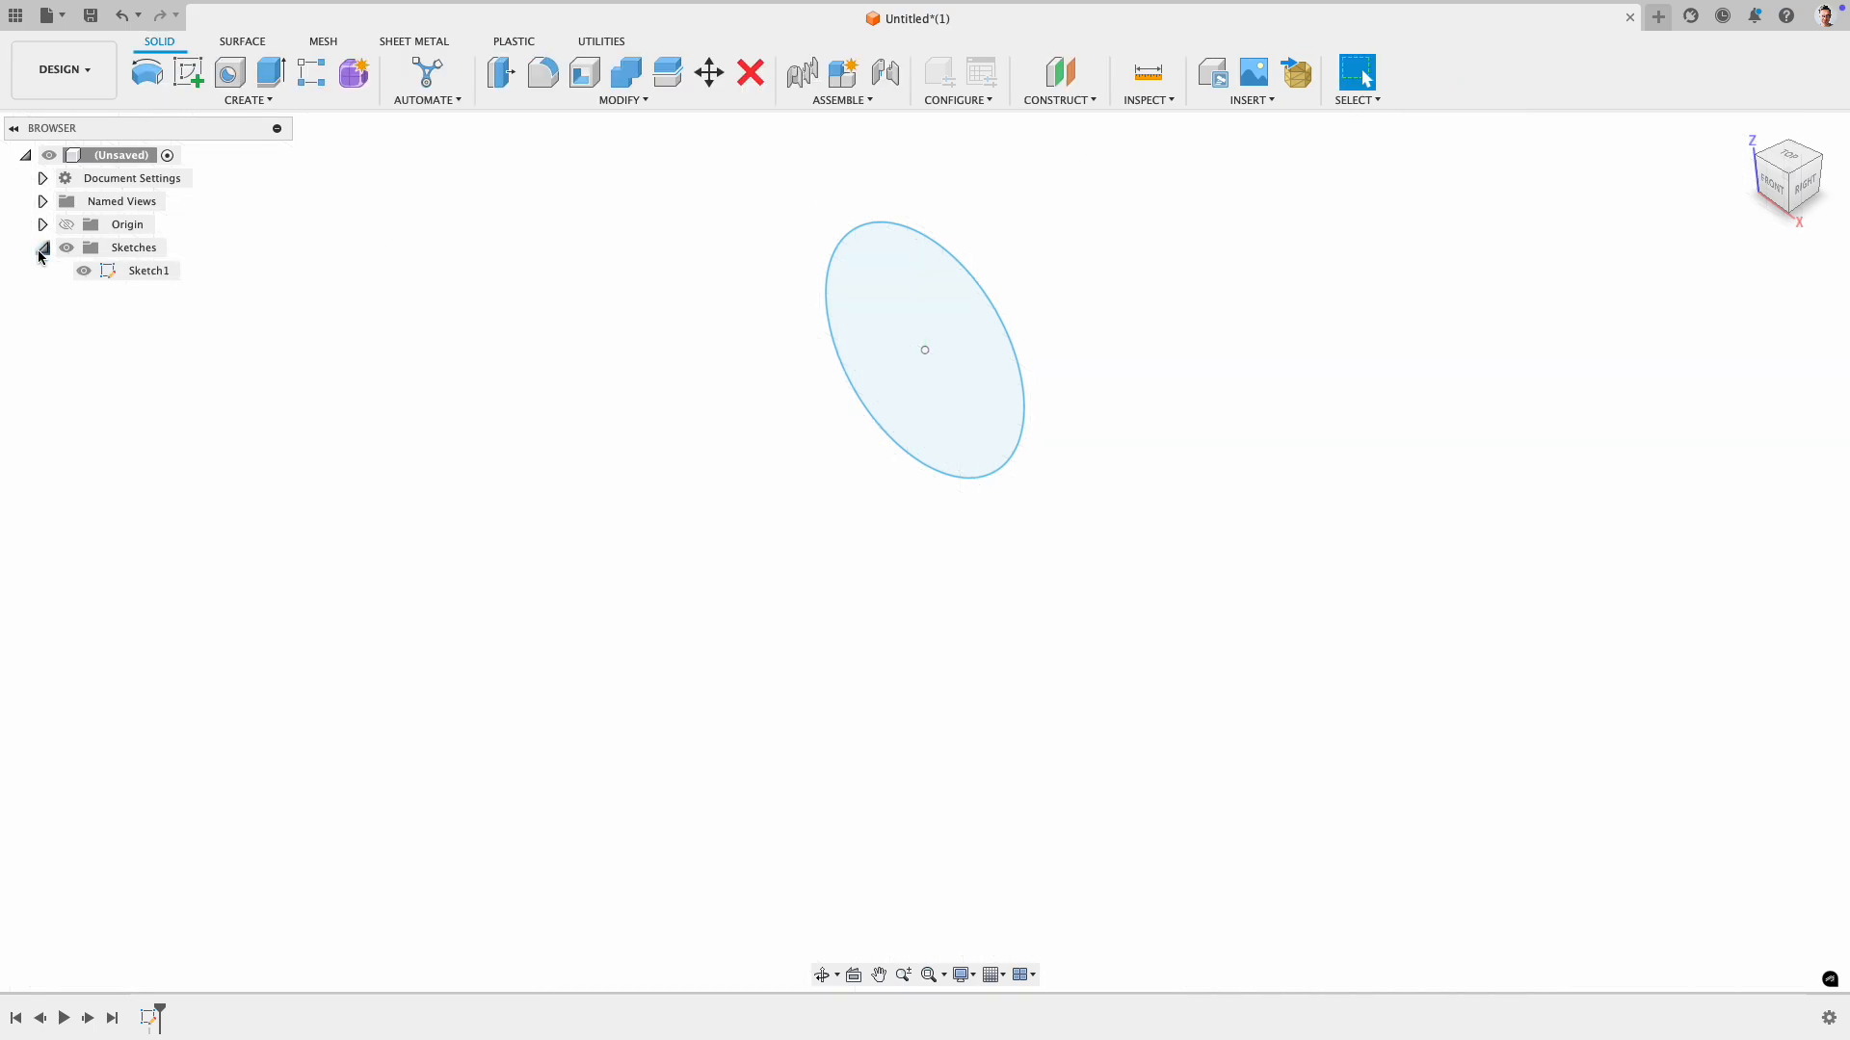
# - Extrude the circle as a new body with a distance of about -4.536 cm and a 15 degree taper angle, and list the bodies
pyautogui.click(836, 263)
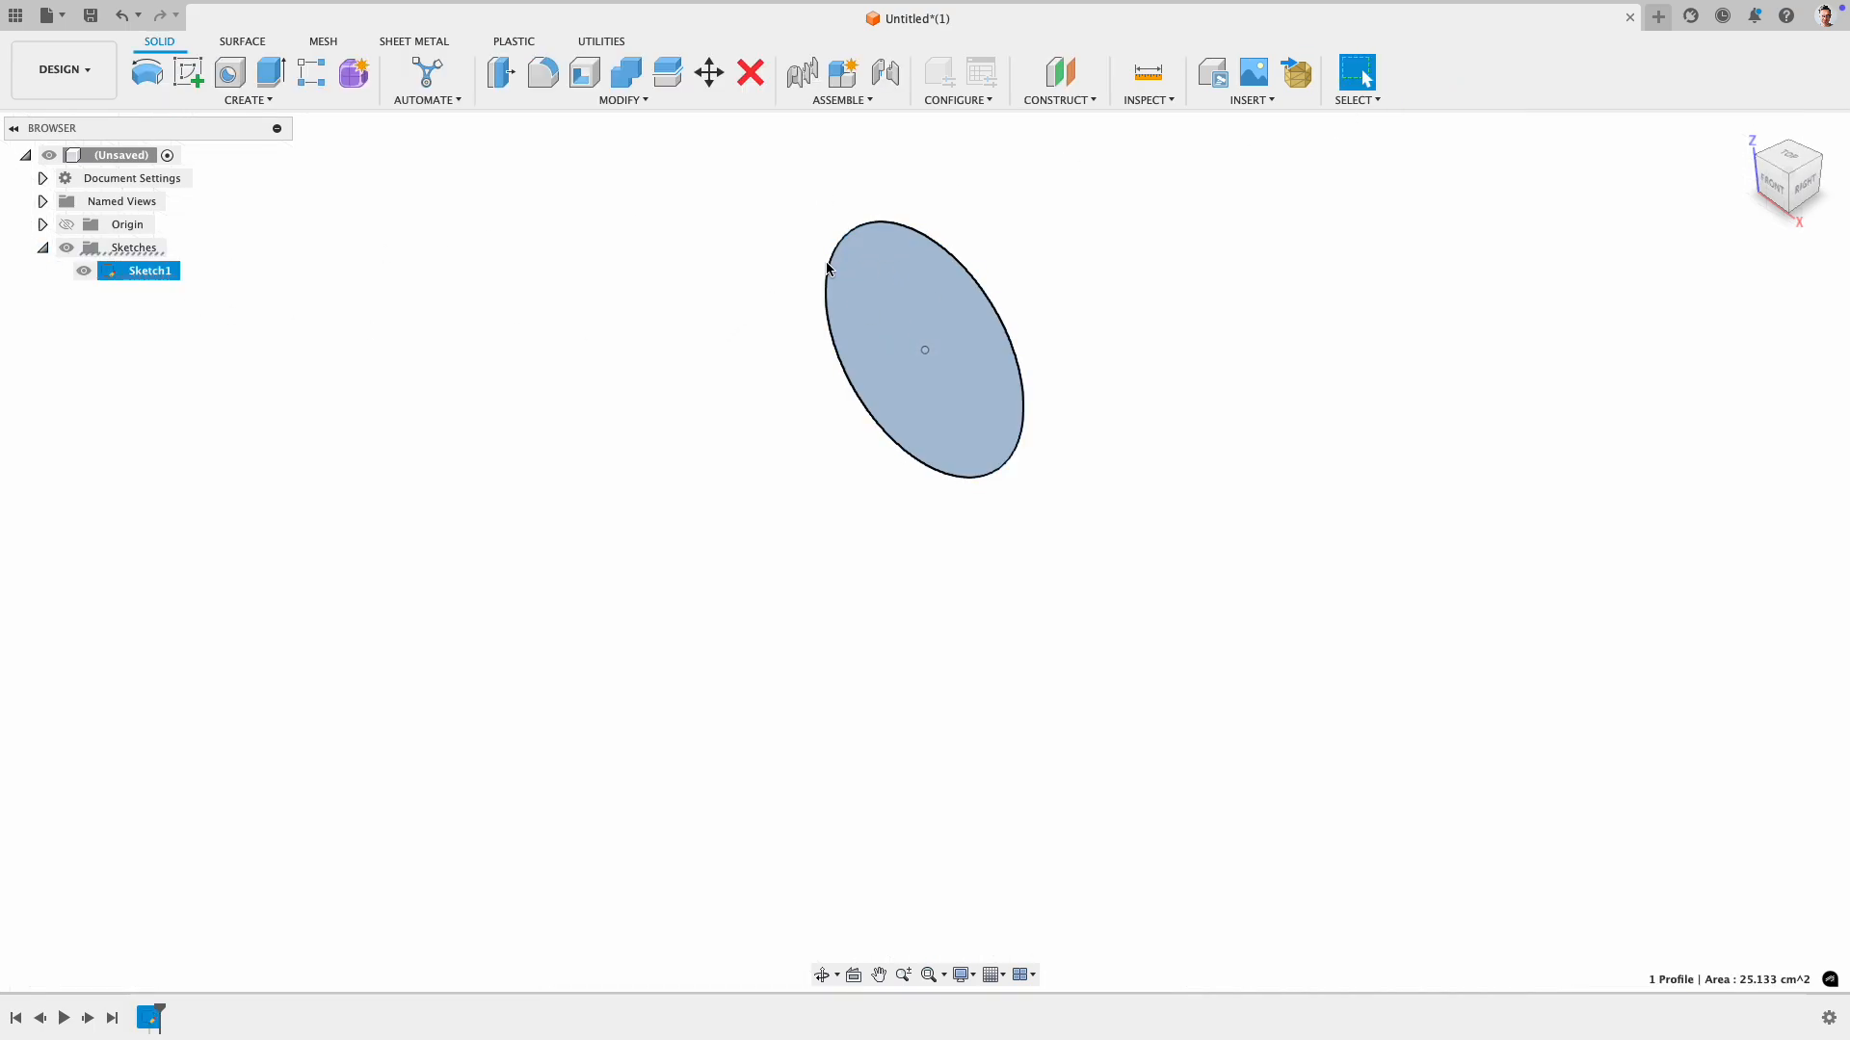
pyautogui.press('e')
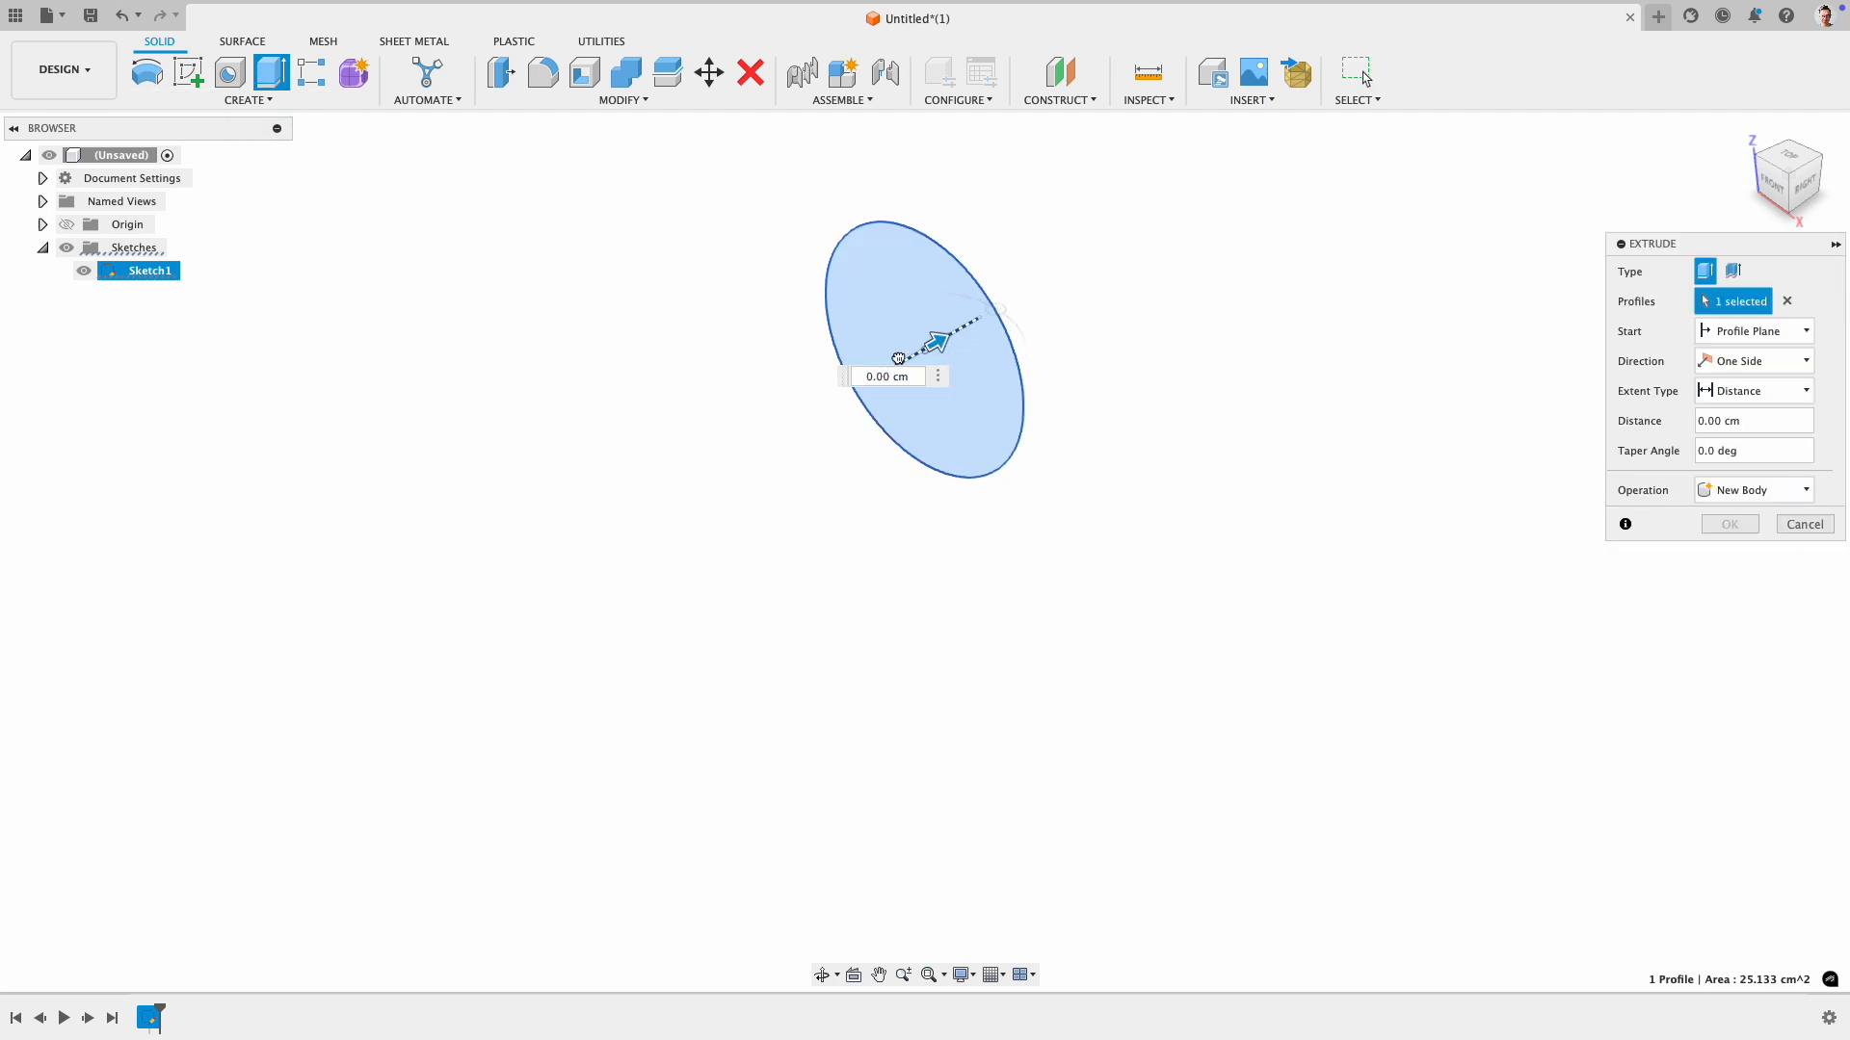
pyautogui.moveTo(939, 342); pyautogui.dragTo(760, 406)
pyautogui.moveTo(694, 481)
pyautogui.mouseDown()
pyautogui.moveTo(669, 414)
pyautogui.moveTo(680, 470)
pyautogui.mouseUp()
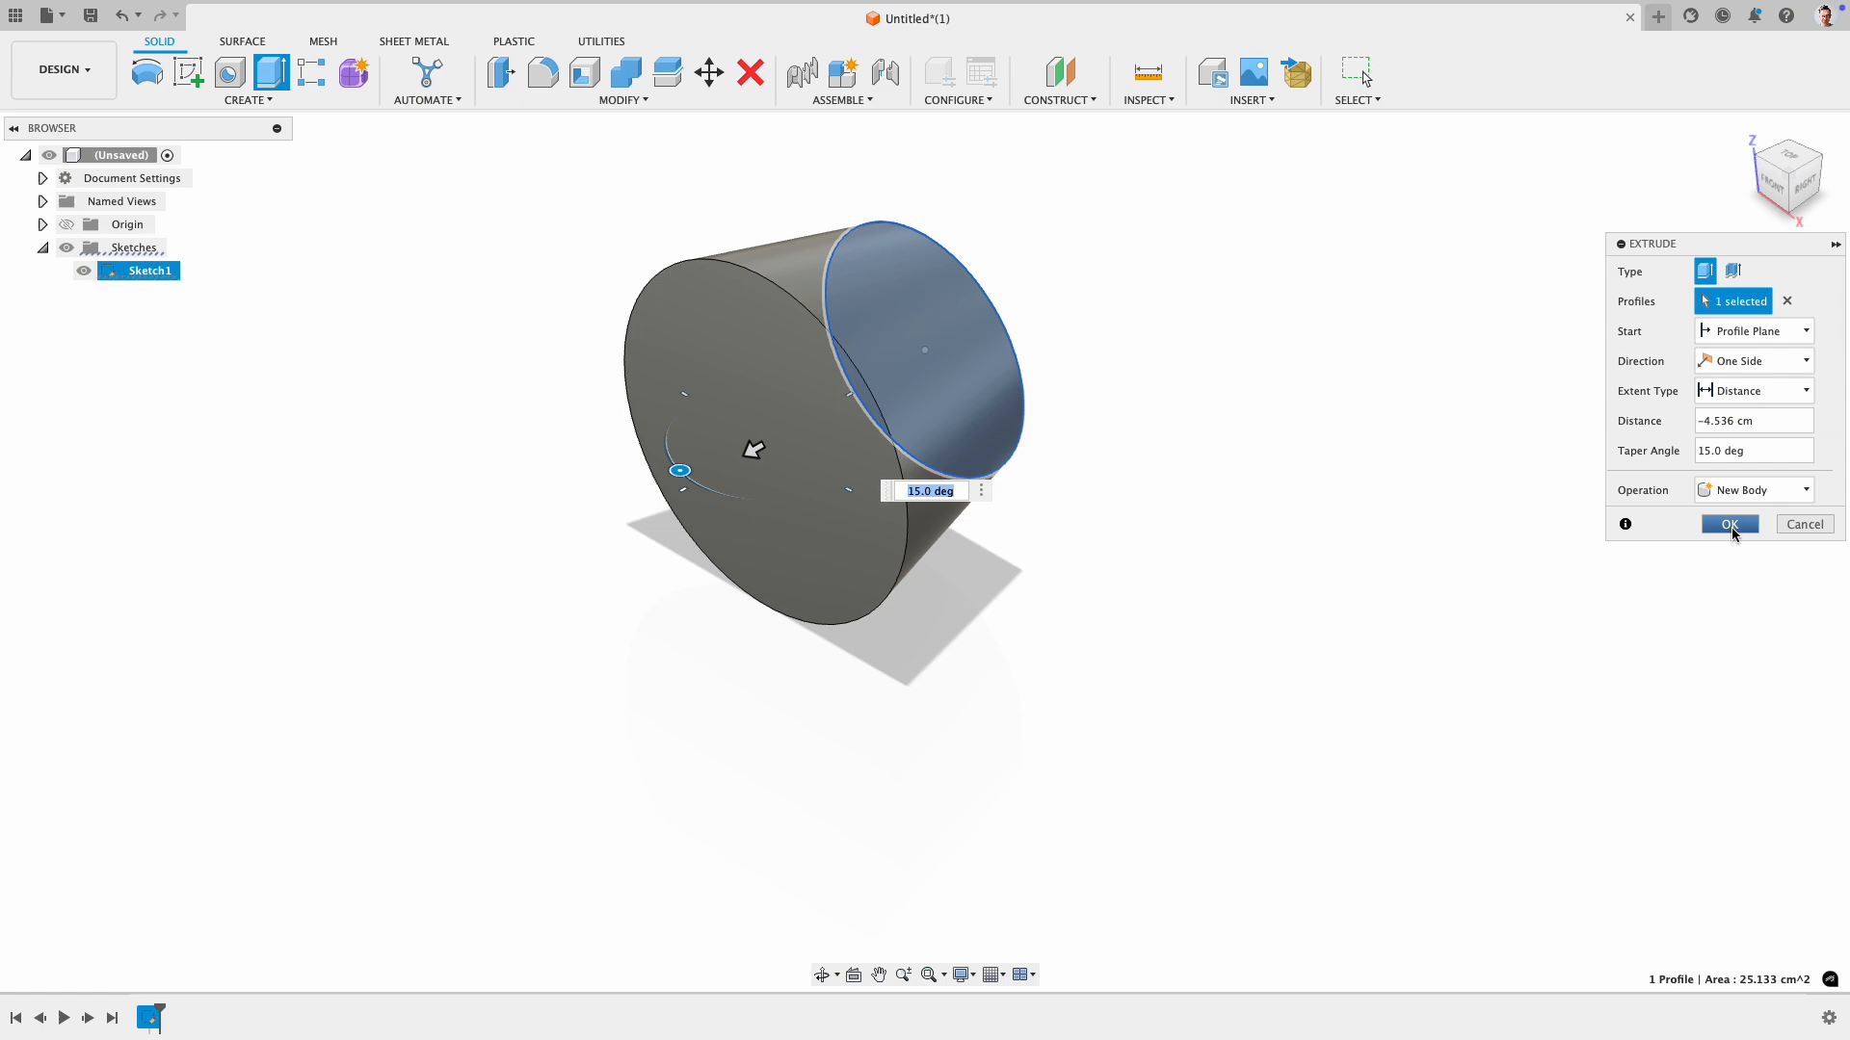
pyautogui.click(1730, 525)
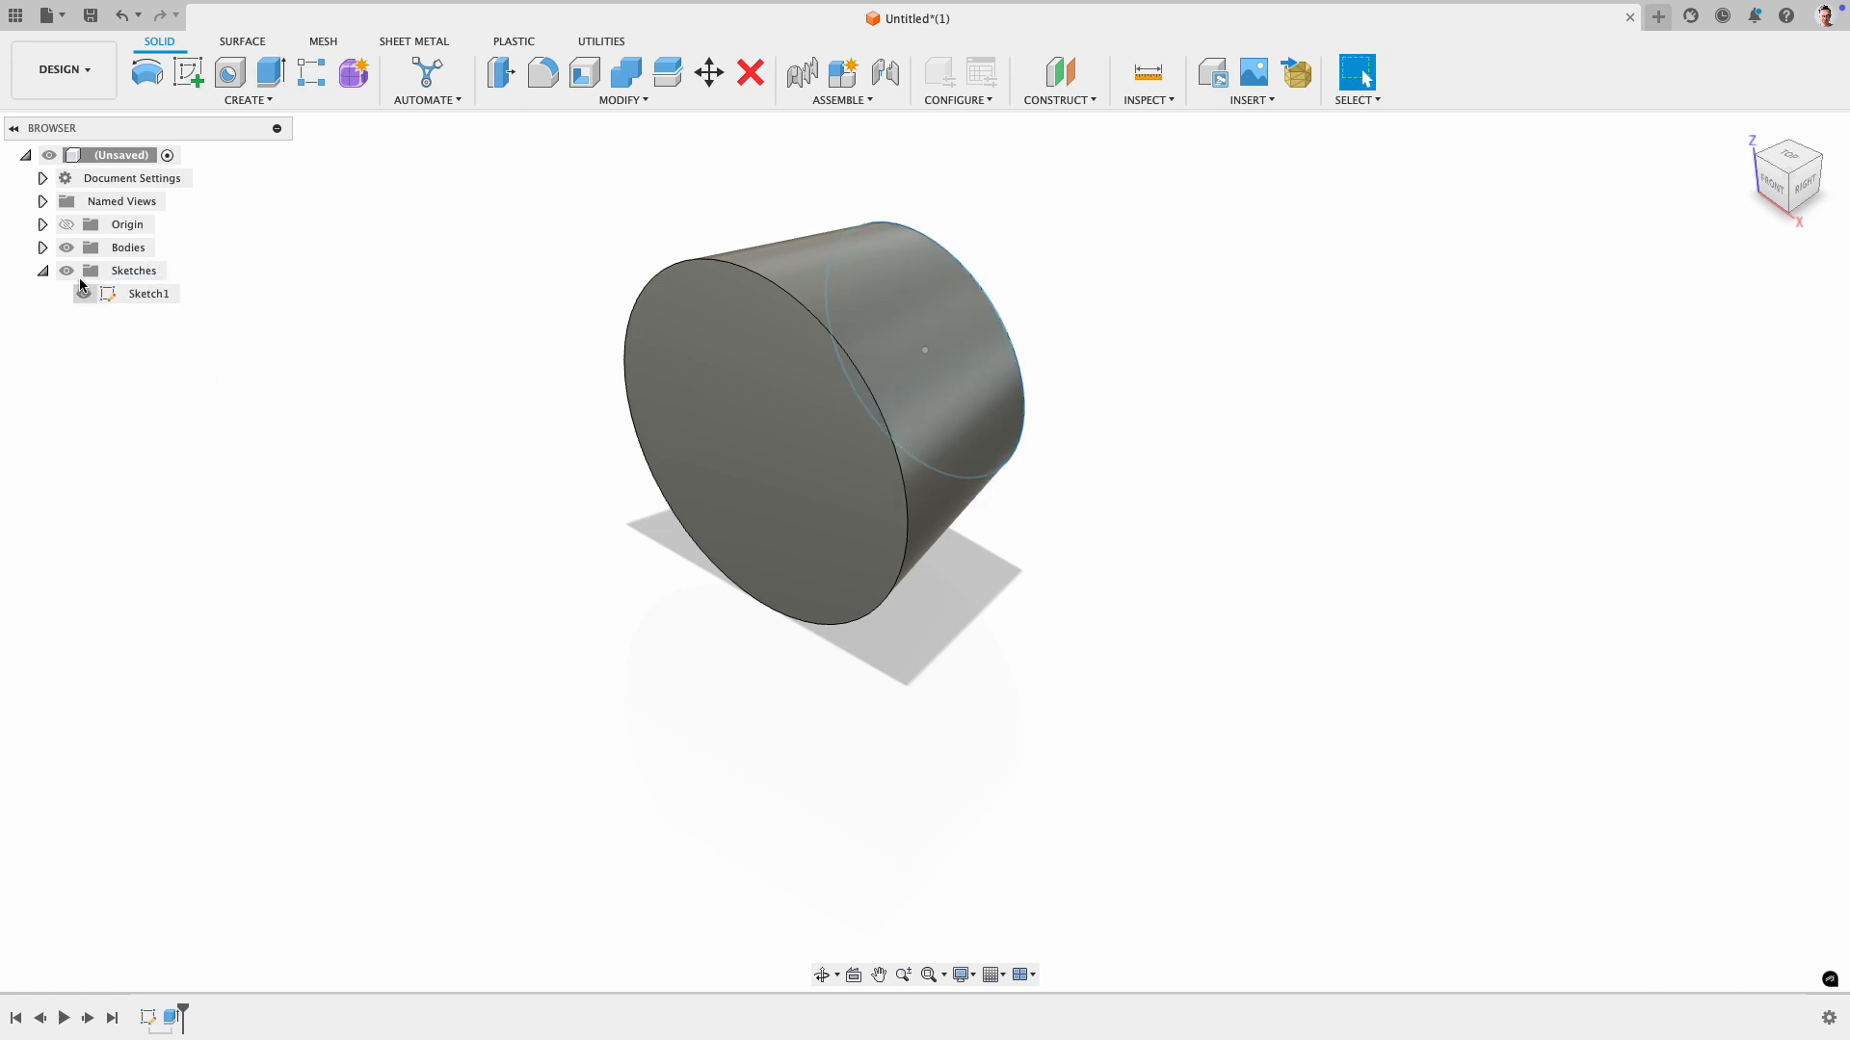
pyautogui.click(43, 248)
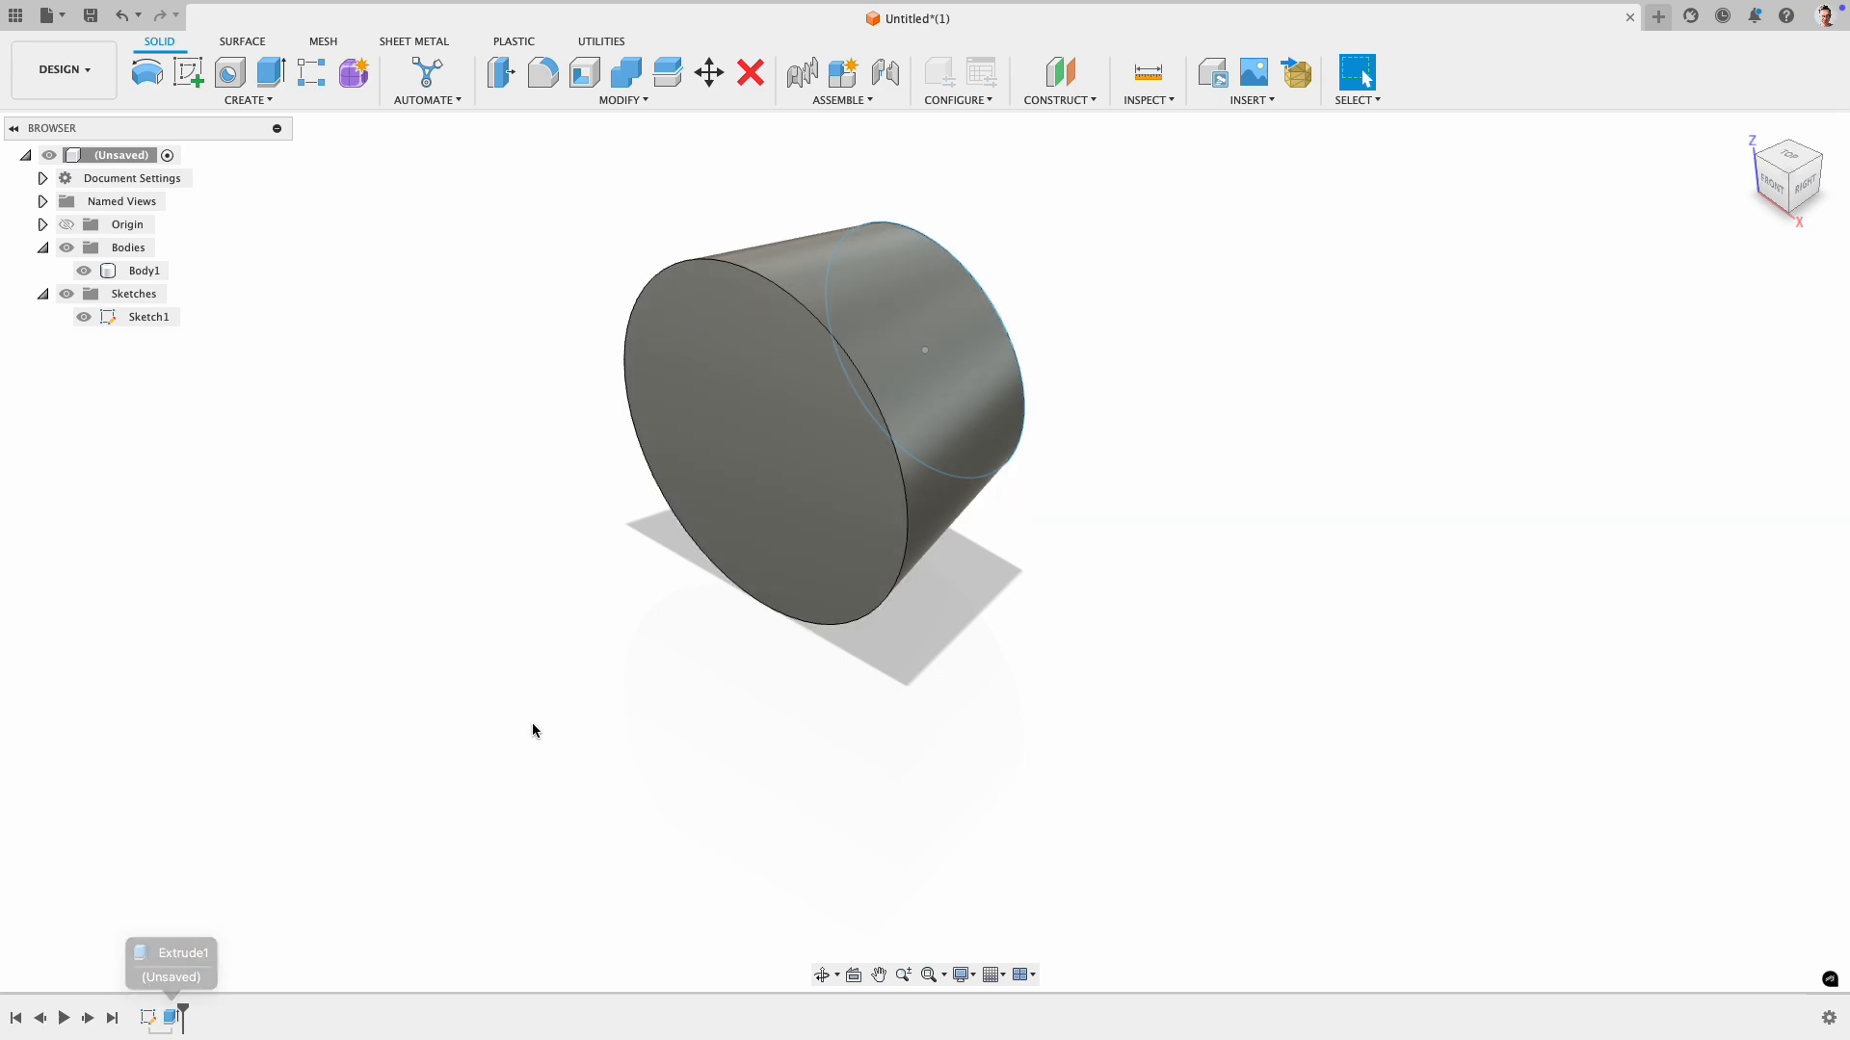
# - Fillet the edge of the body's larger end with a radius of about 0.847 cm and hide the circle sketch
pyautogui.click(888, 389)
pyautogui.click(874, 390)
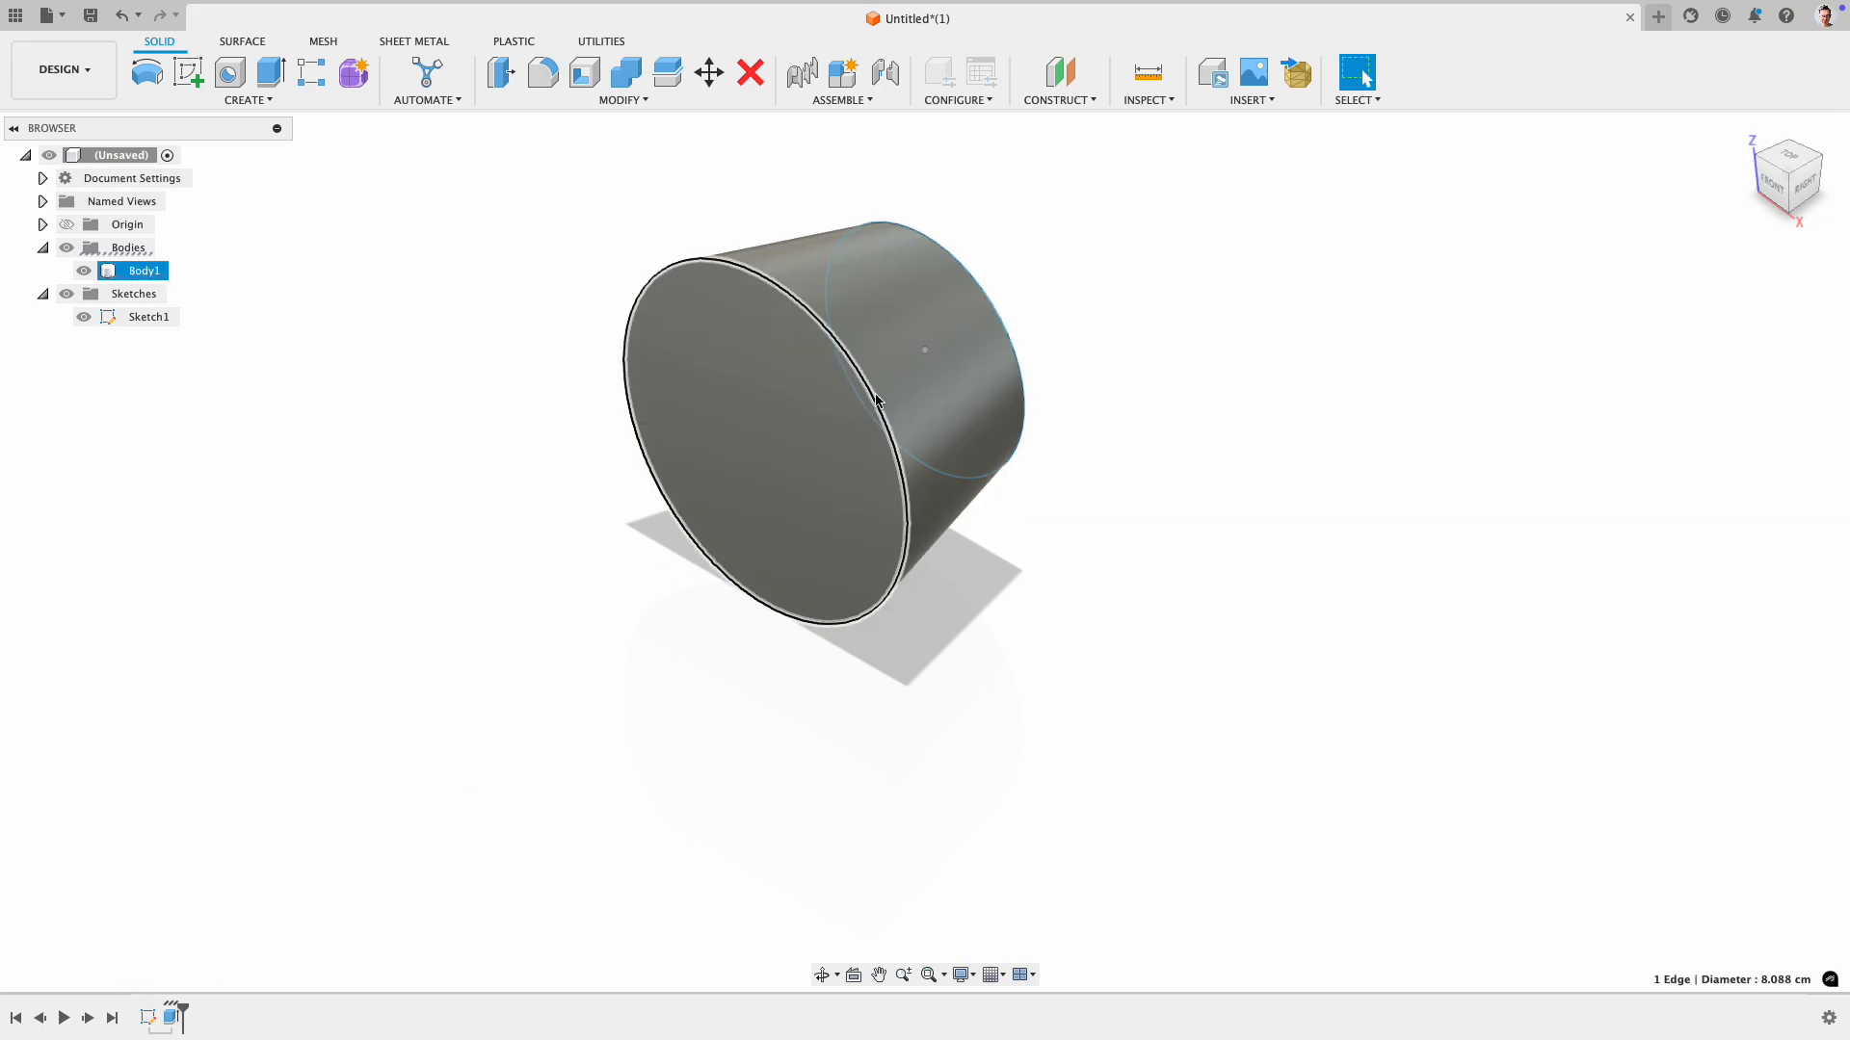
pyautogui.click(542, 72)
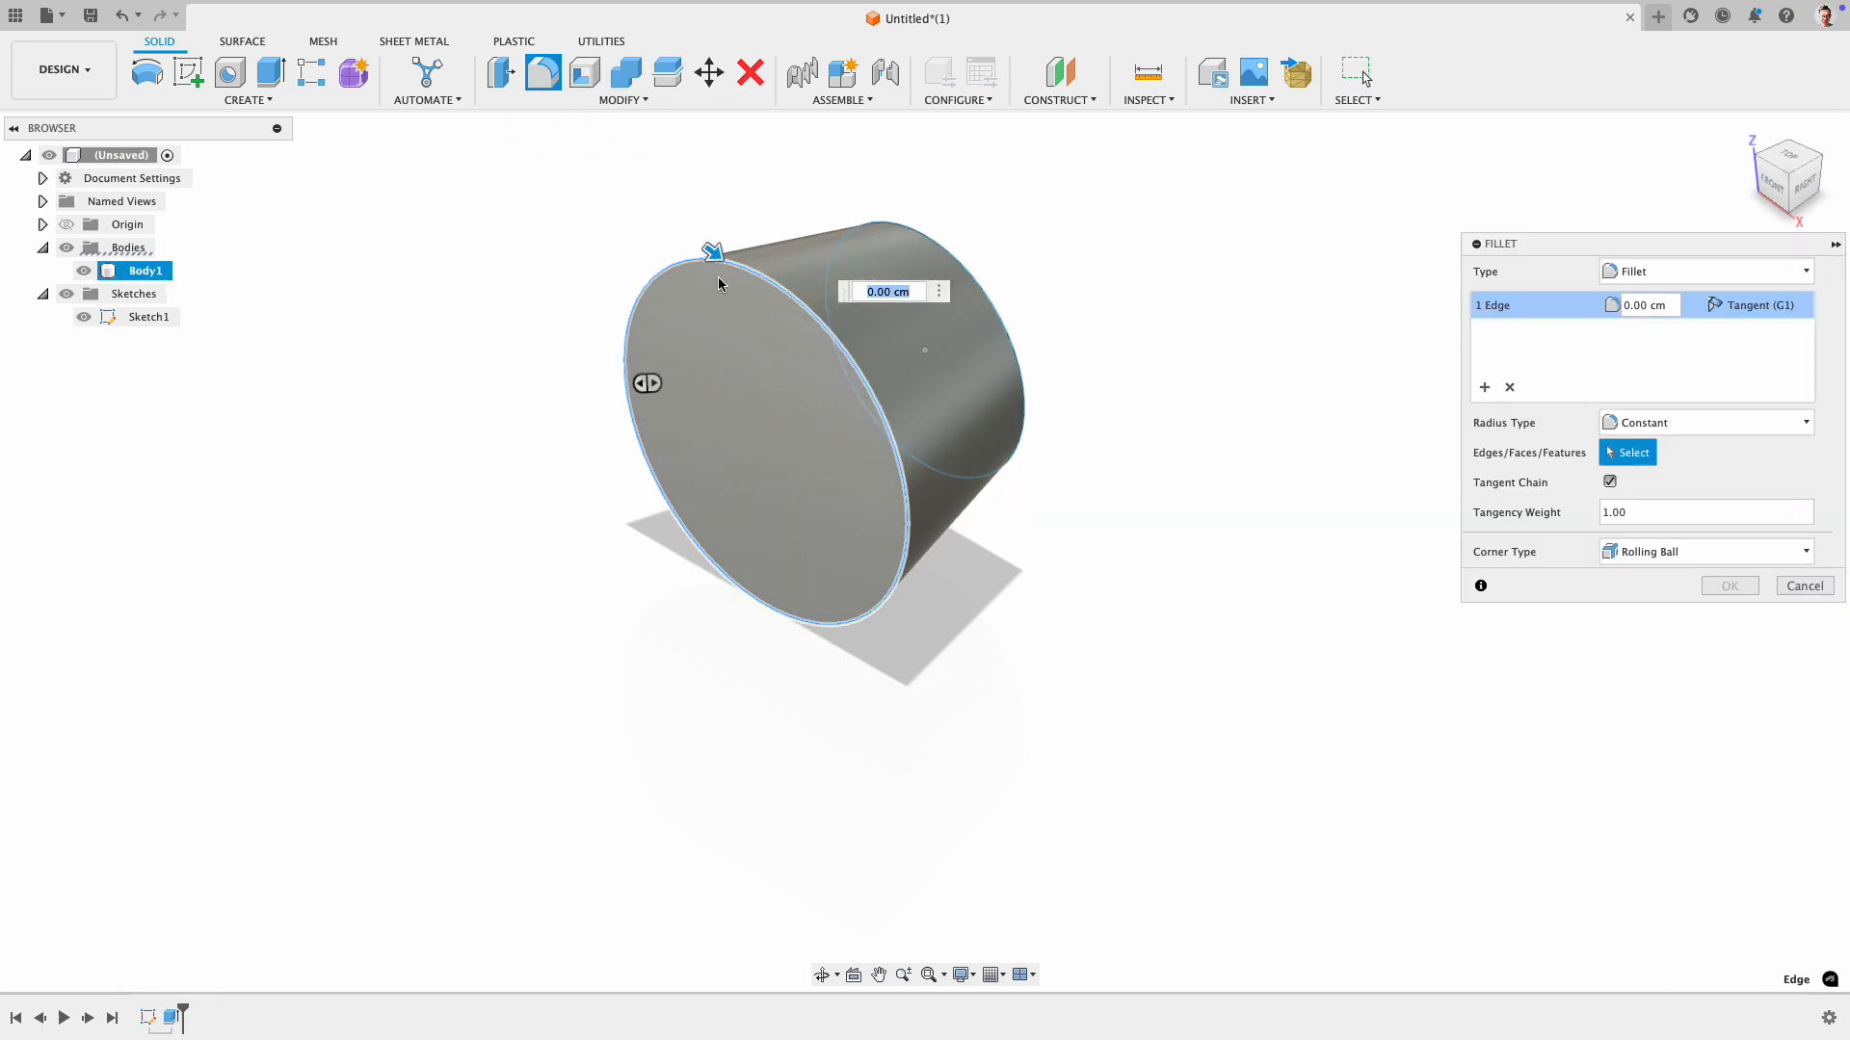
pyautogui.moveTo(713, 252)
pyautogui.mouseDown()
pyautogui.moveTo(690, 244)
pyautogui.moveTo(719, 268)
pyautogui.moveTo(708, 255)
pyautogui.mouseUp()
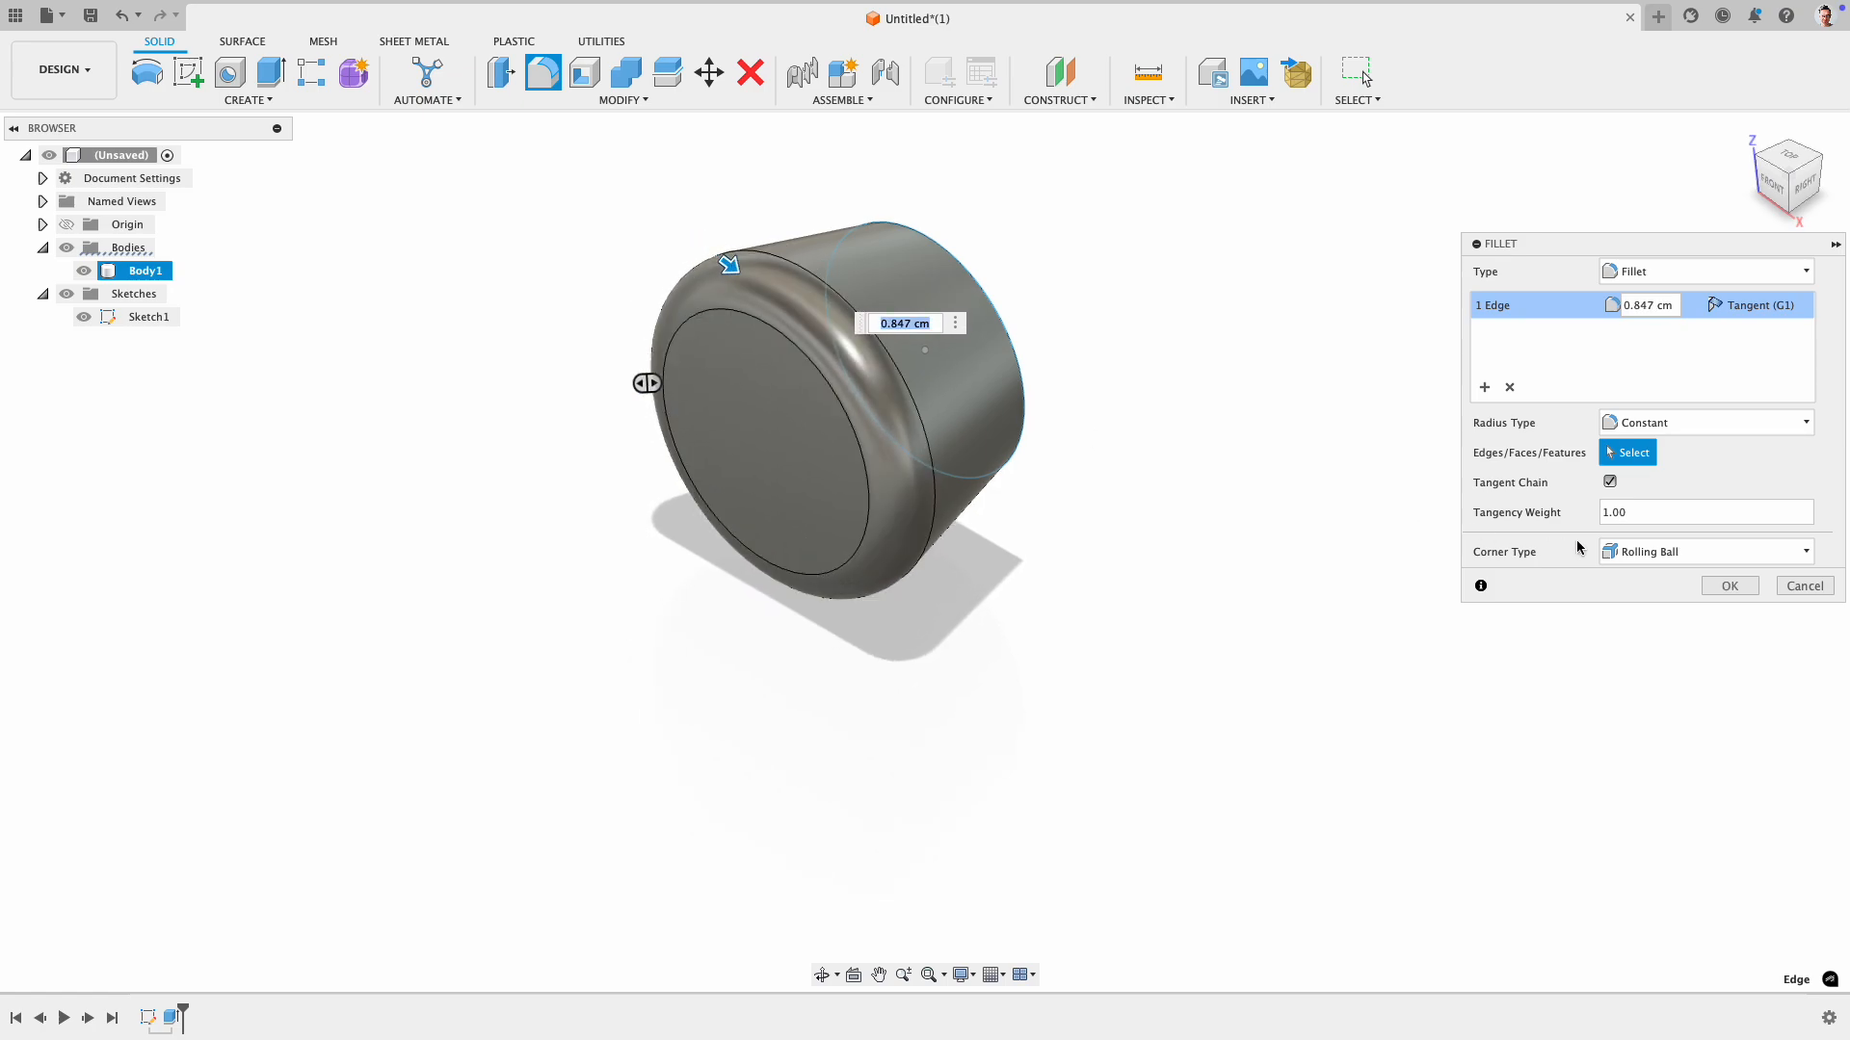
pyautogui.click(1729, 586)
pyautogui.keyDown('shift'); pyautogui.moveTo(925, 552); pyautogui.dragTo(842, 536, button='middle'); pyautogui.keyUp('shift')
pyautogui.click(84, 317)
# - Shell the body from its smaller end face with an inside thickness of about 0.238 cm
pyautogui.moveTo(414, 361)
pyautogui.mouseDown(button='middle')
pyautogui.moveTo(371, 479)
pyautogui.moveTo(353, 472)
pyautogui.mouseUp(button='middle')
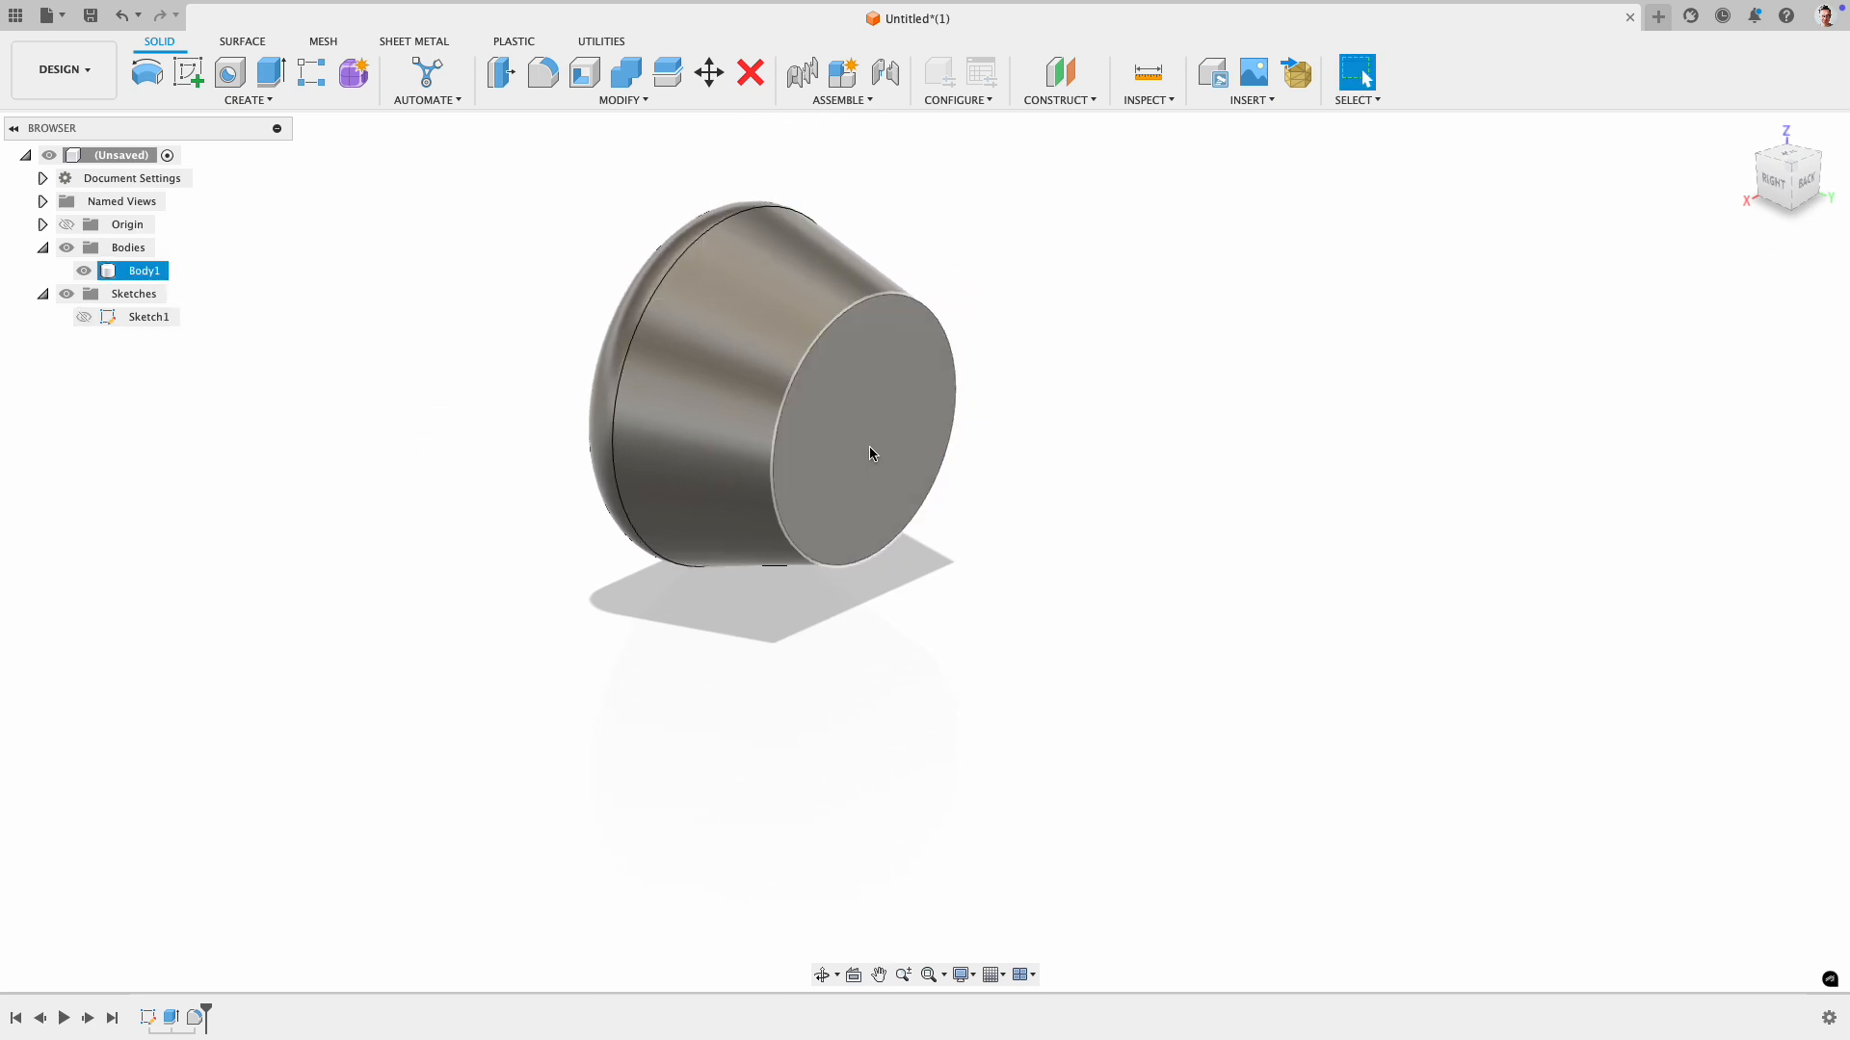
pyautogui.click(857, 428)
pyautogui.click(585, 73)
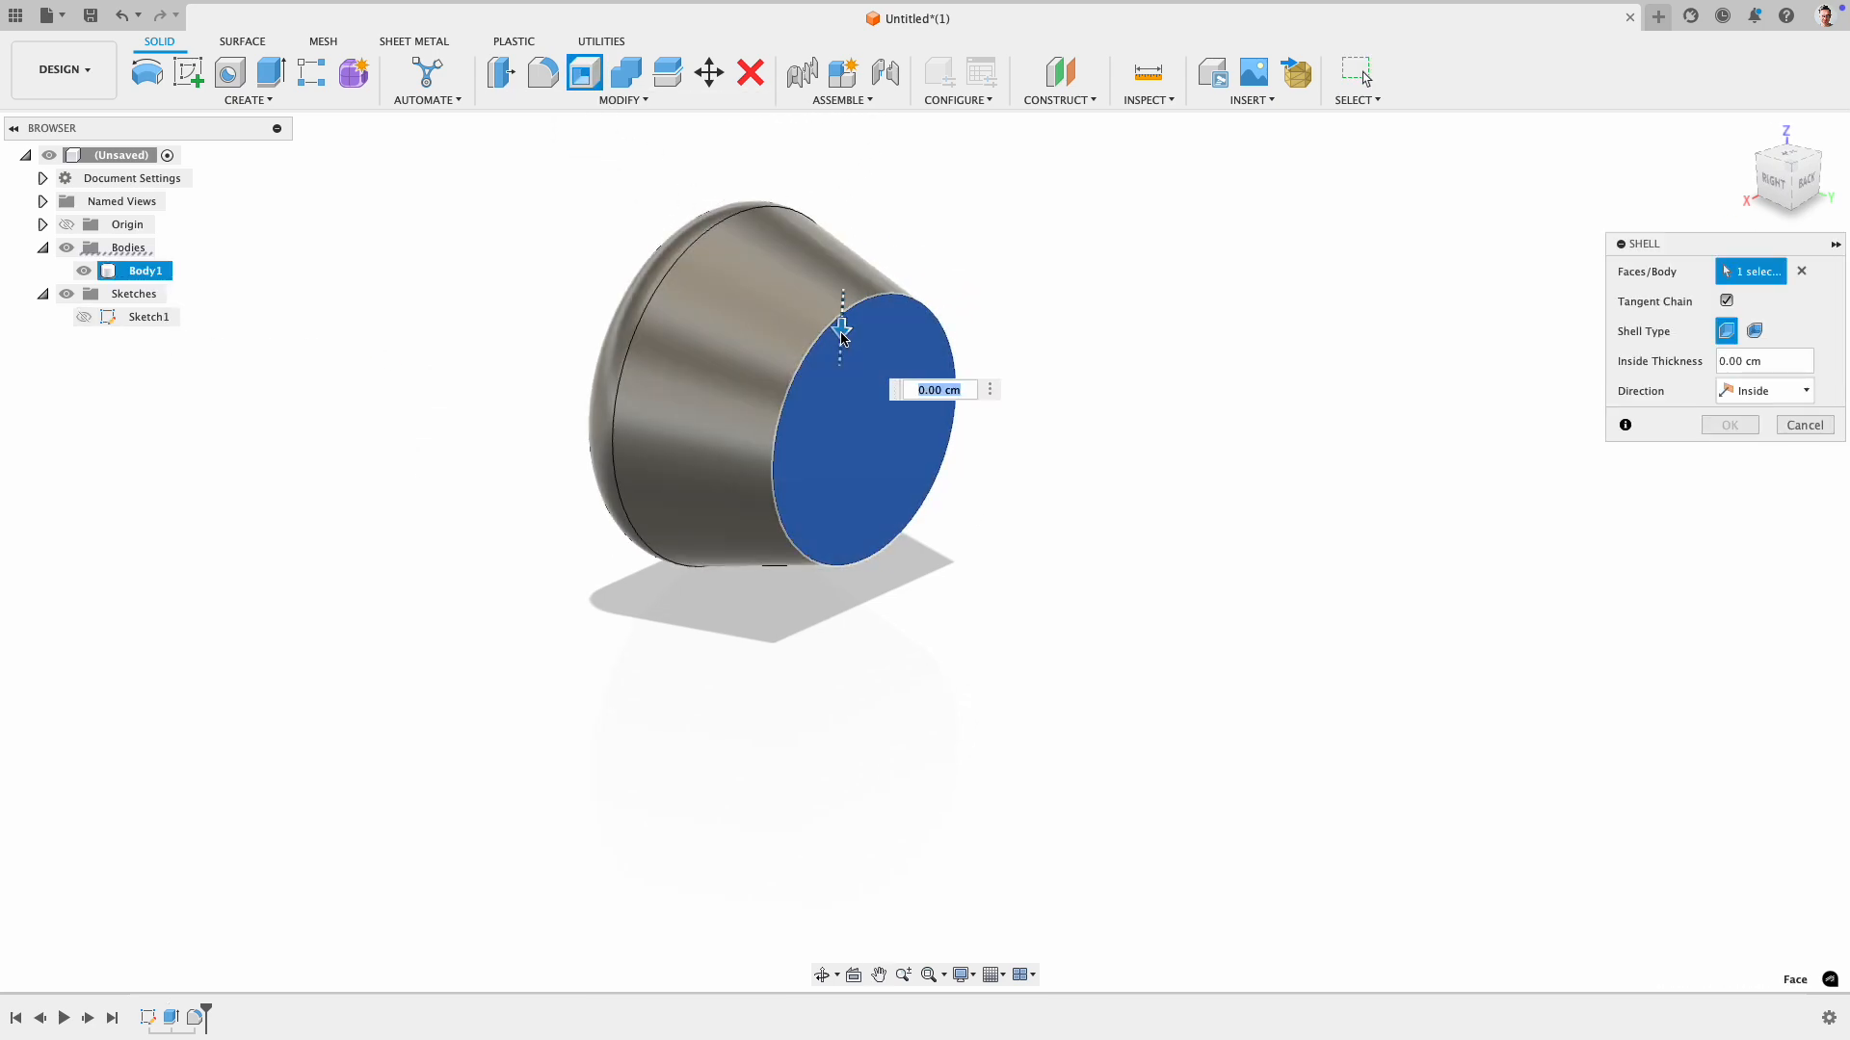
pyautogui.moveTo(842, 331); pyautogui.dragTo(842, 339)
pyautogui.click(1730, 424)
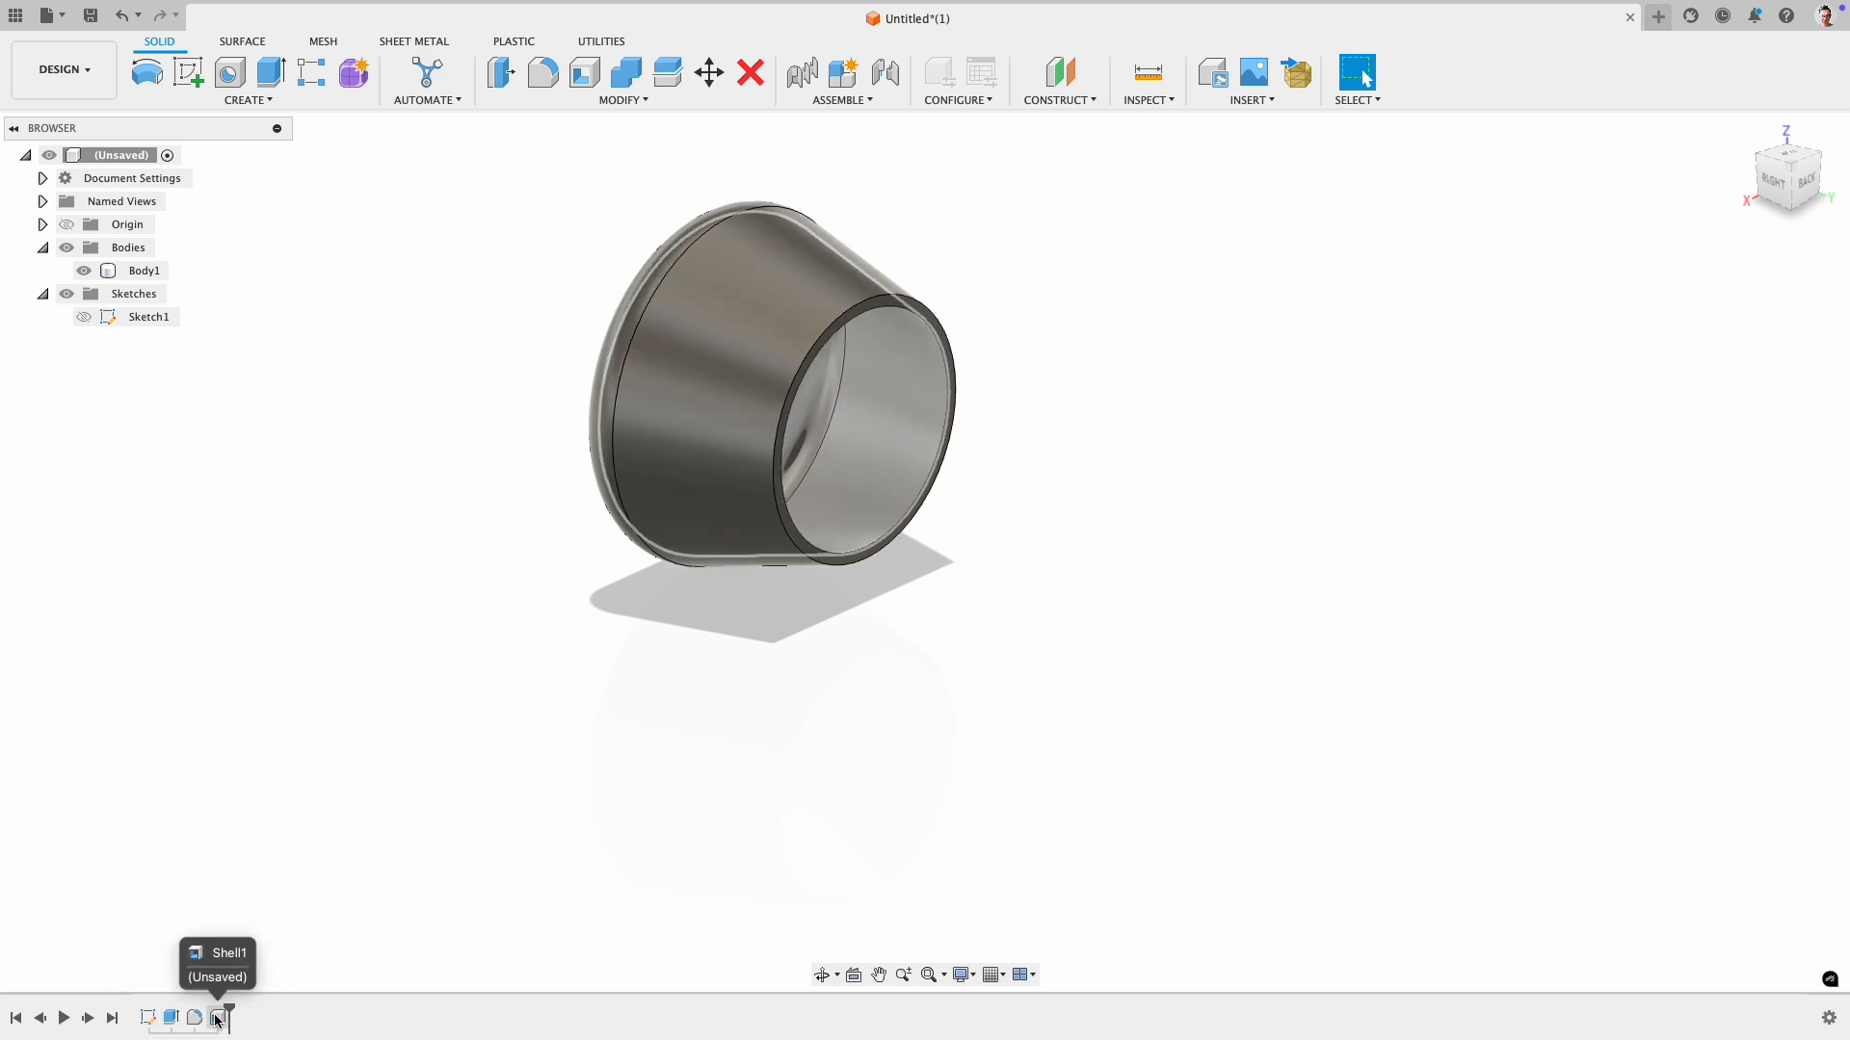
# - Edit the shell feature from the design history to make the wall slightly thicker
pyautogui.rightClick(217, 1023)
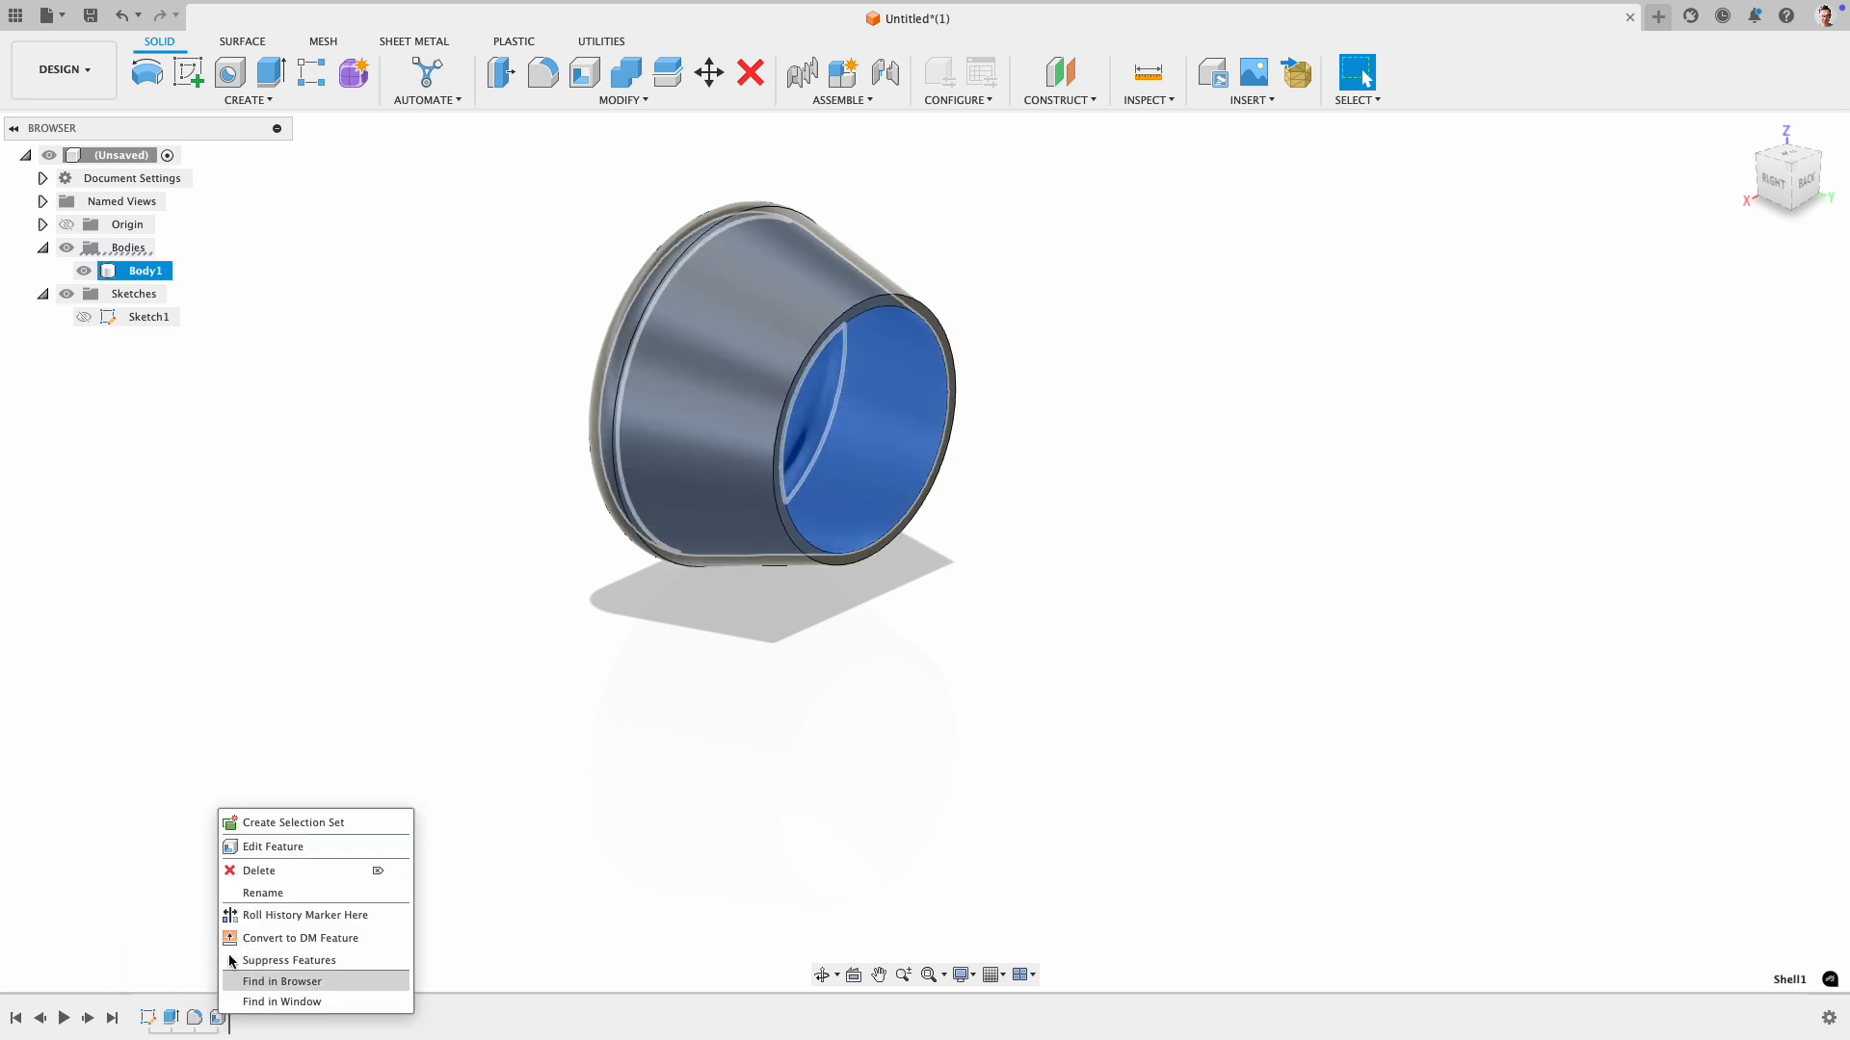
pyautogui.click(269, 846)
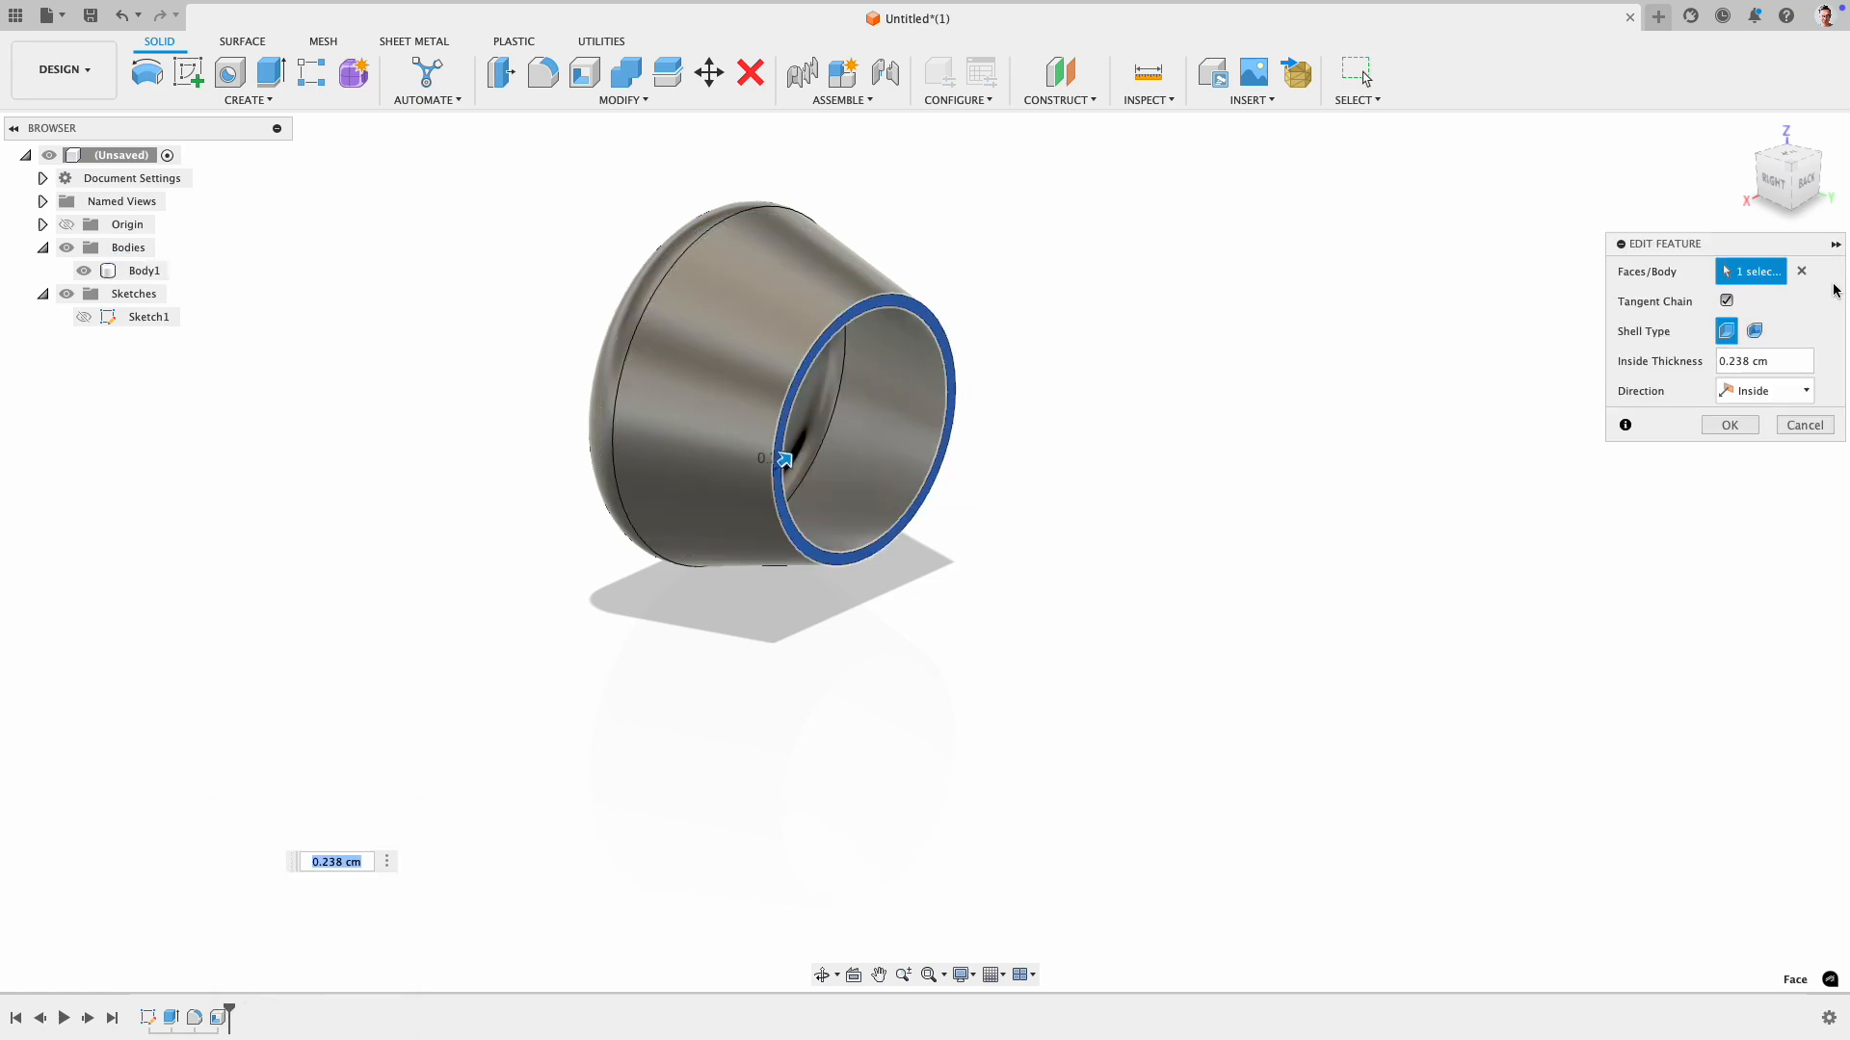
pyautogui.moveTo(782, 467); pyautogui.dragTo(785, 464)
pyautogui.click(1730, 425)
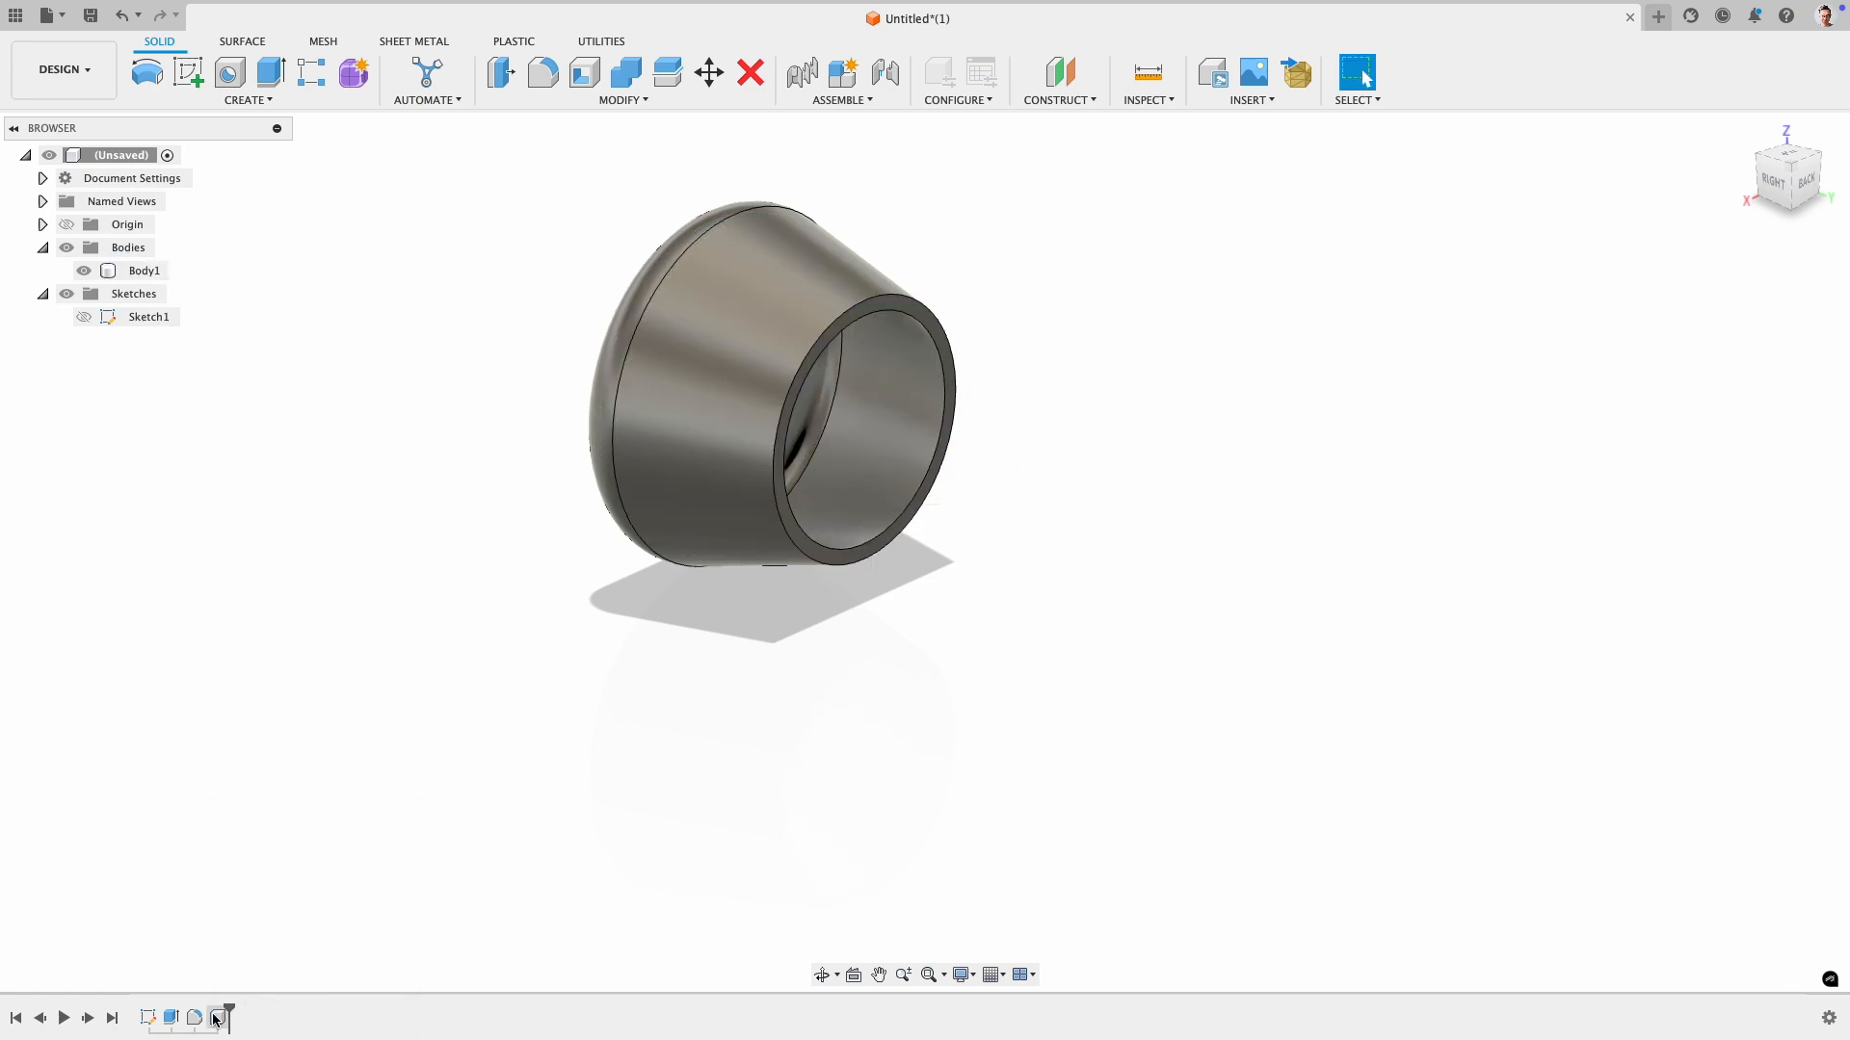
# - Review the actions available for the shell feature in the design history, including Suppress Features, and clear the selection
pyautogui.moveTo(228, 1011)
pyautogui.mouseDown()
pyautogui.moveTo(159, 1011)
pyautogui.moveTo(218, 1021)
pyautogui.mouseUp()
pyautogui.rightClick(218, 1019)
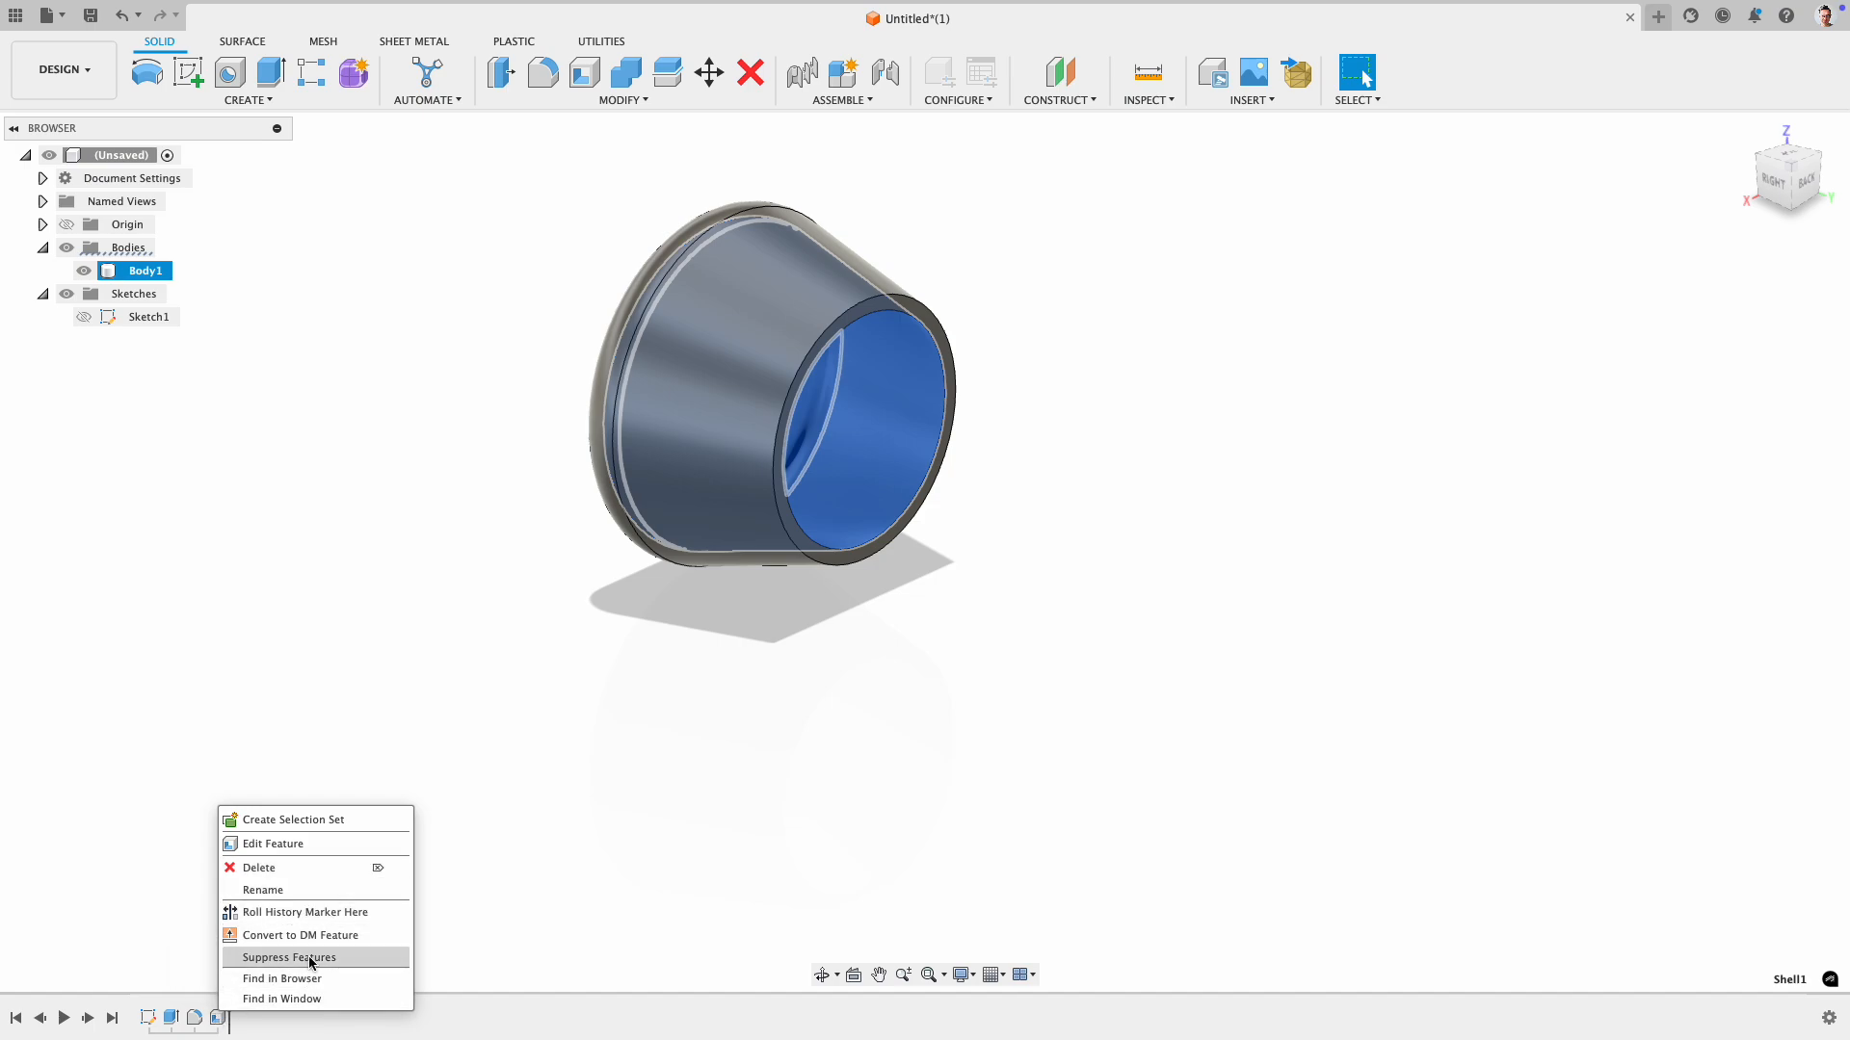
pyautogui.click(569, 855)
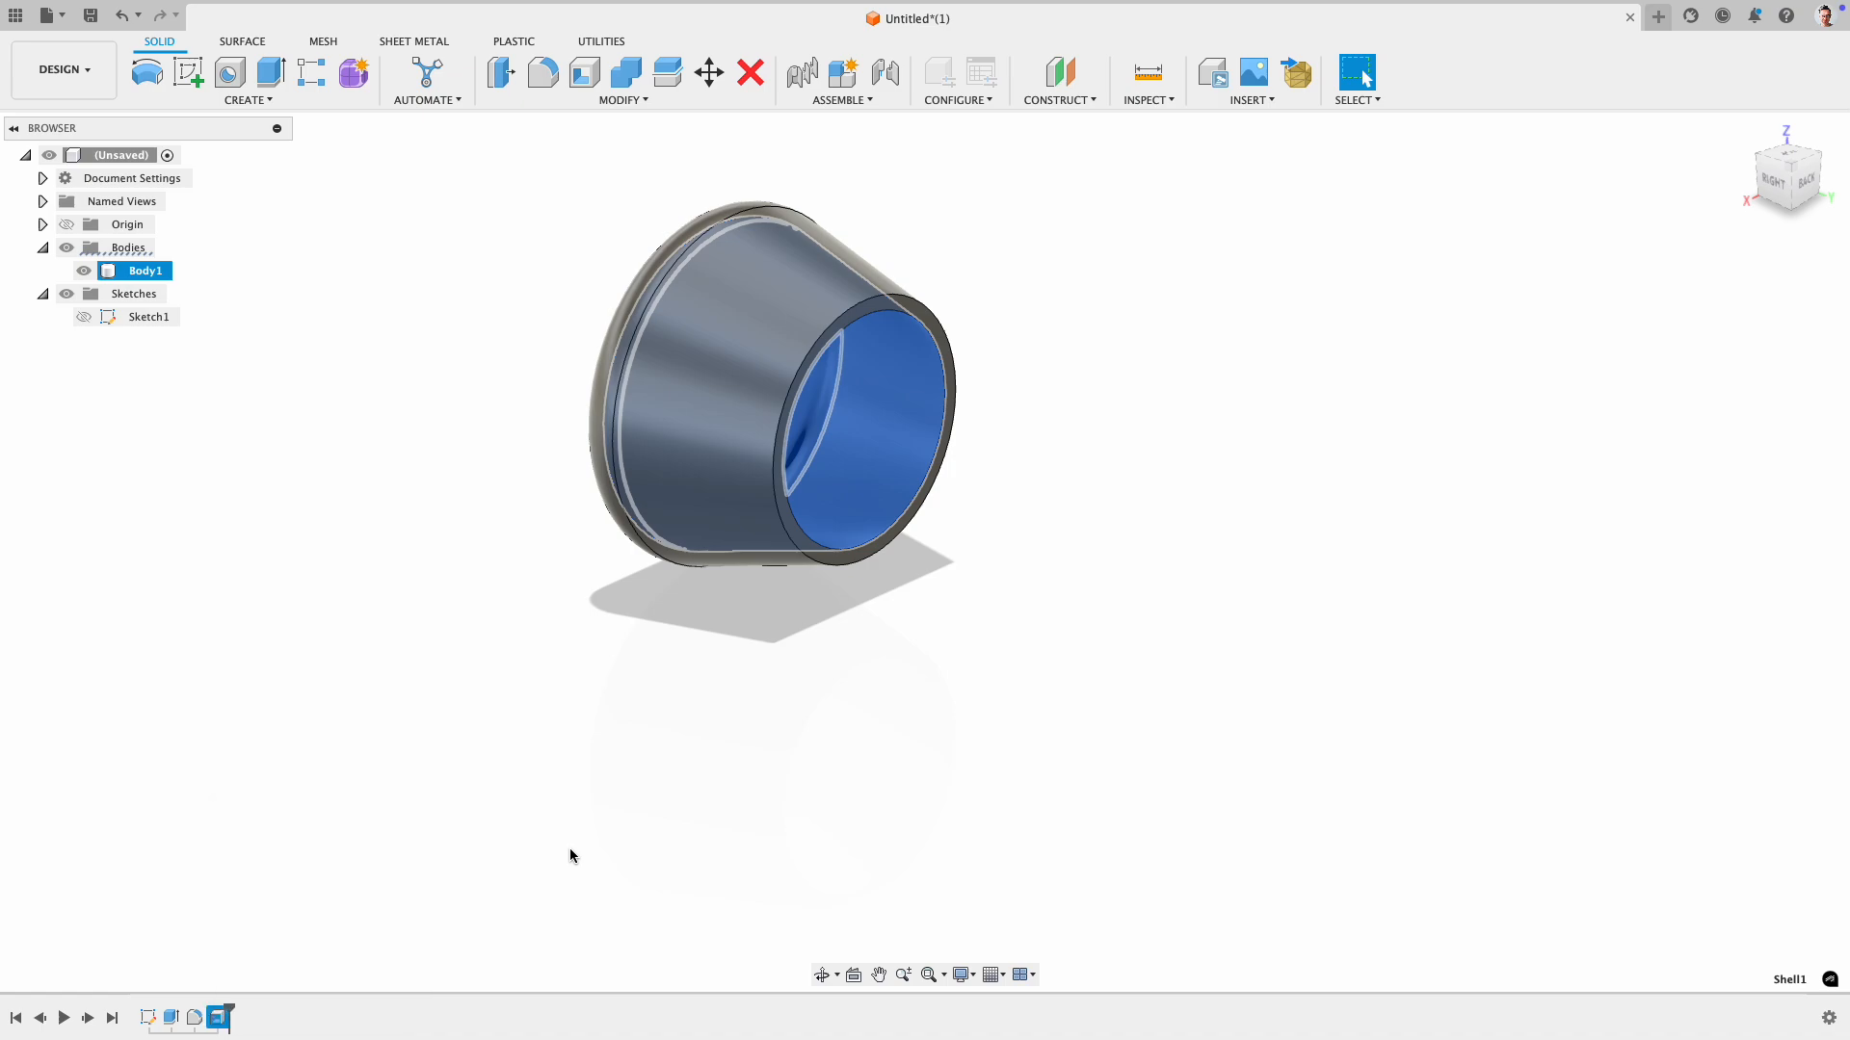
pyautogui.click(523, 864)
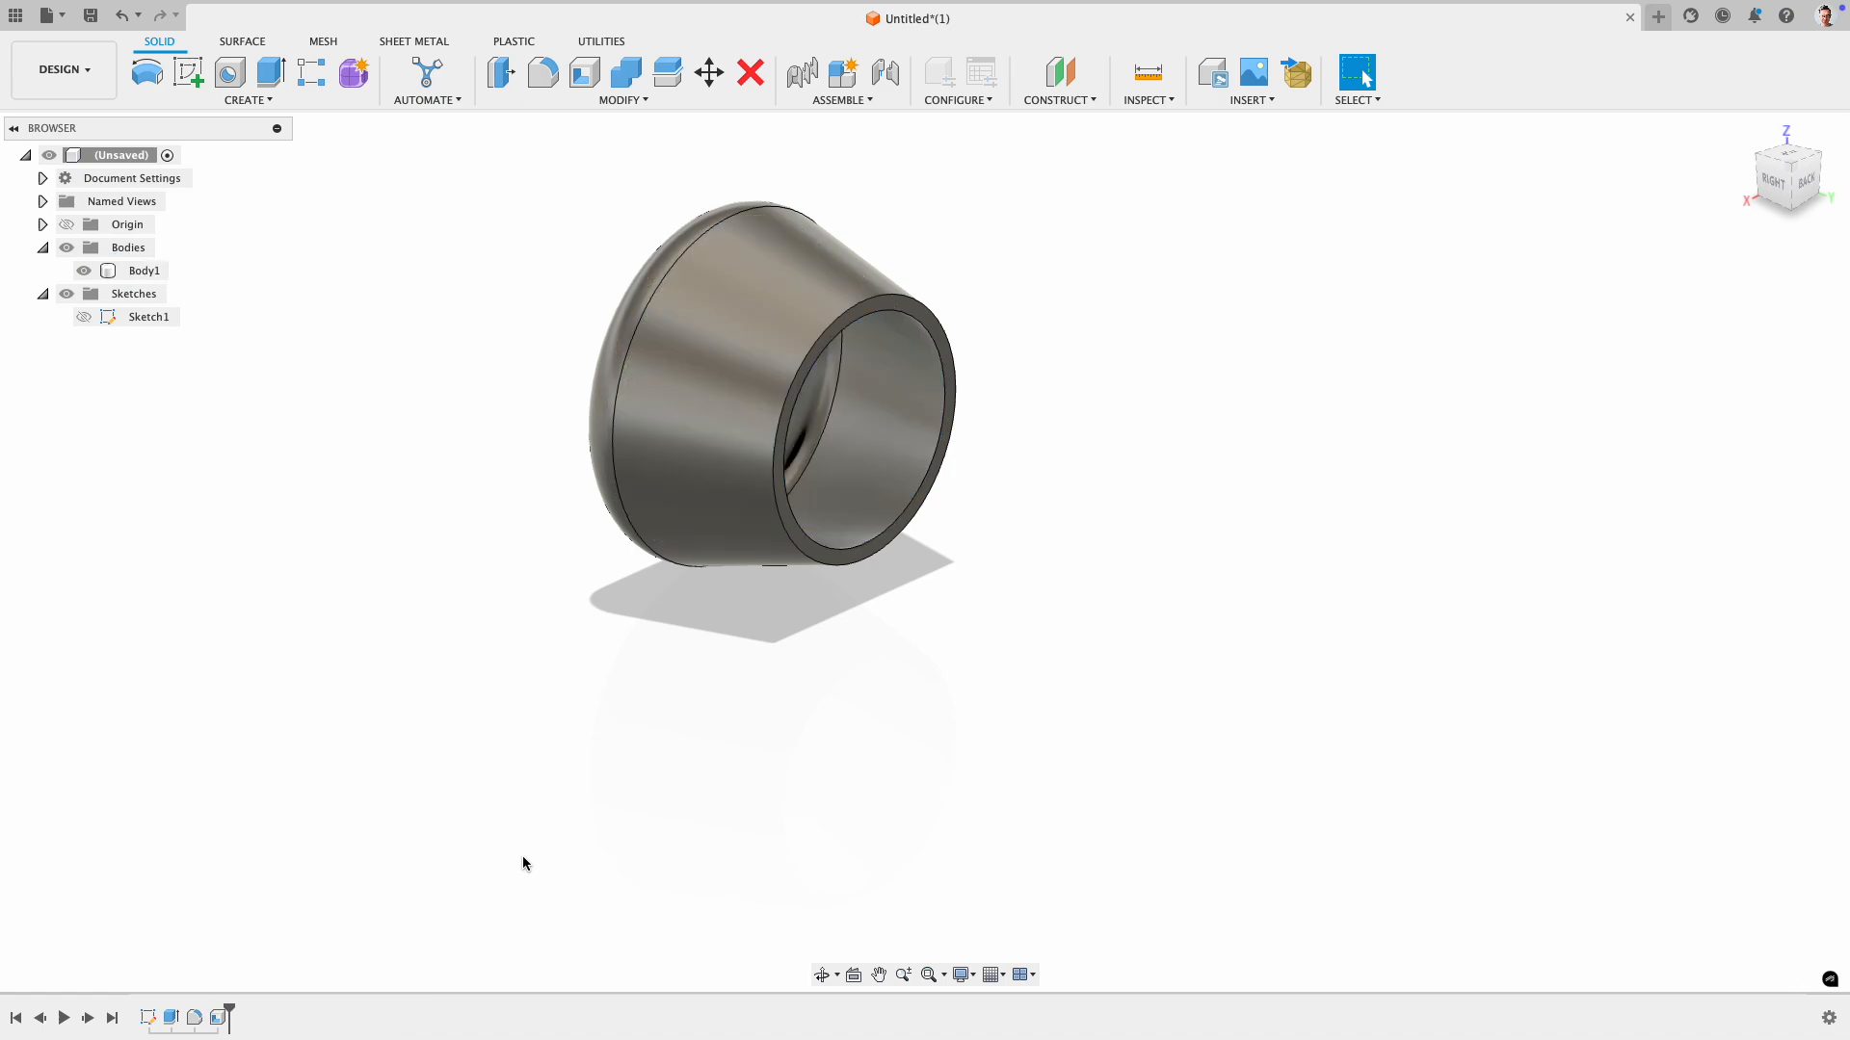
# - Examine the Assemble, Construct, Inspect, Insert and Select commands, along with the file commands for uploading, exporting and 3D printing
pyautogui.click(846, 100)
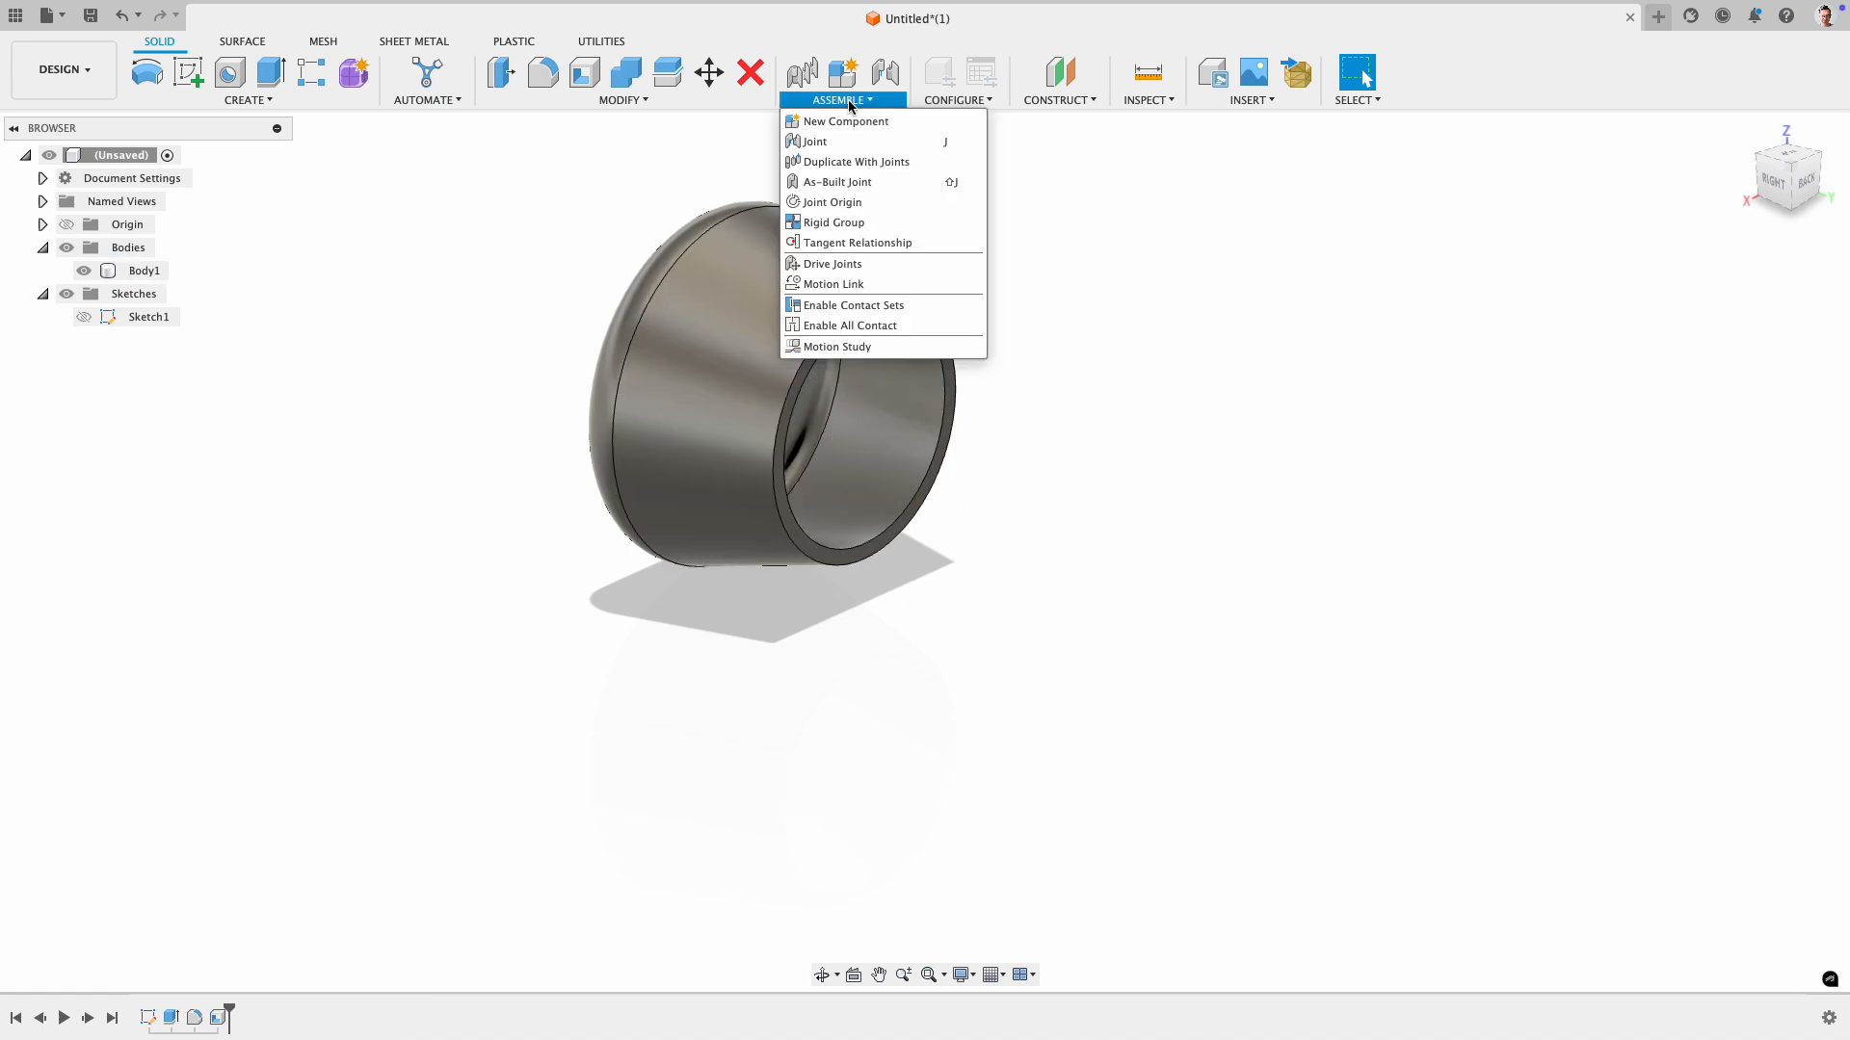
pyautogui.moveTo(1095, 105)
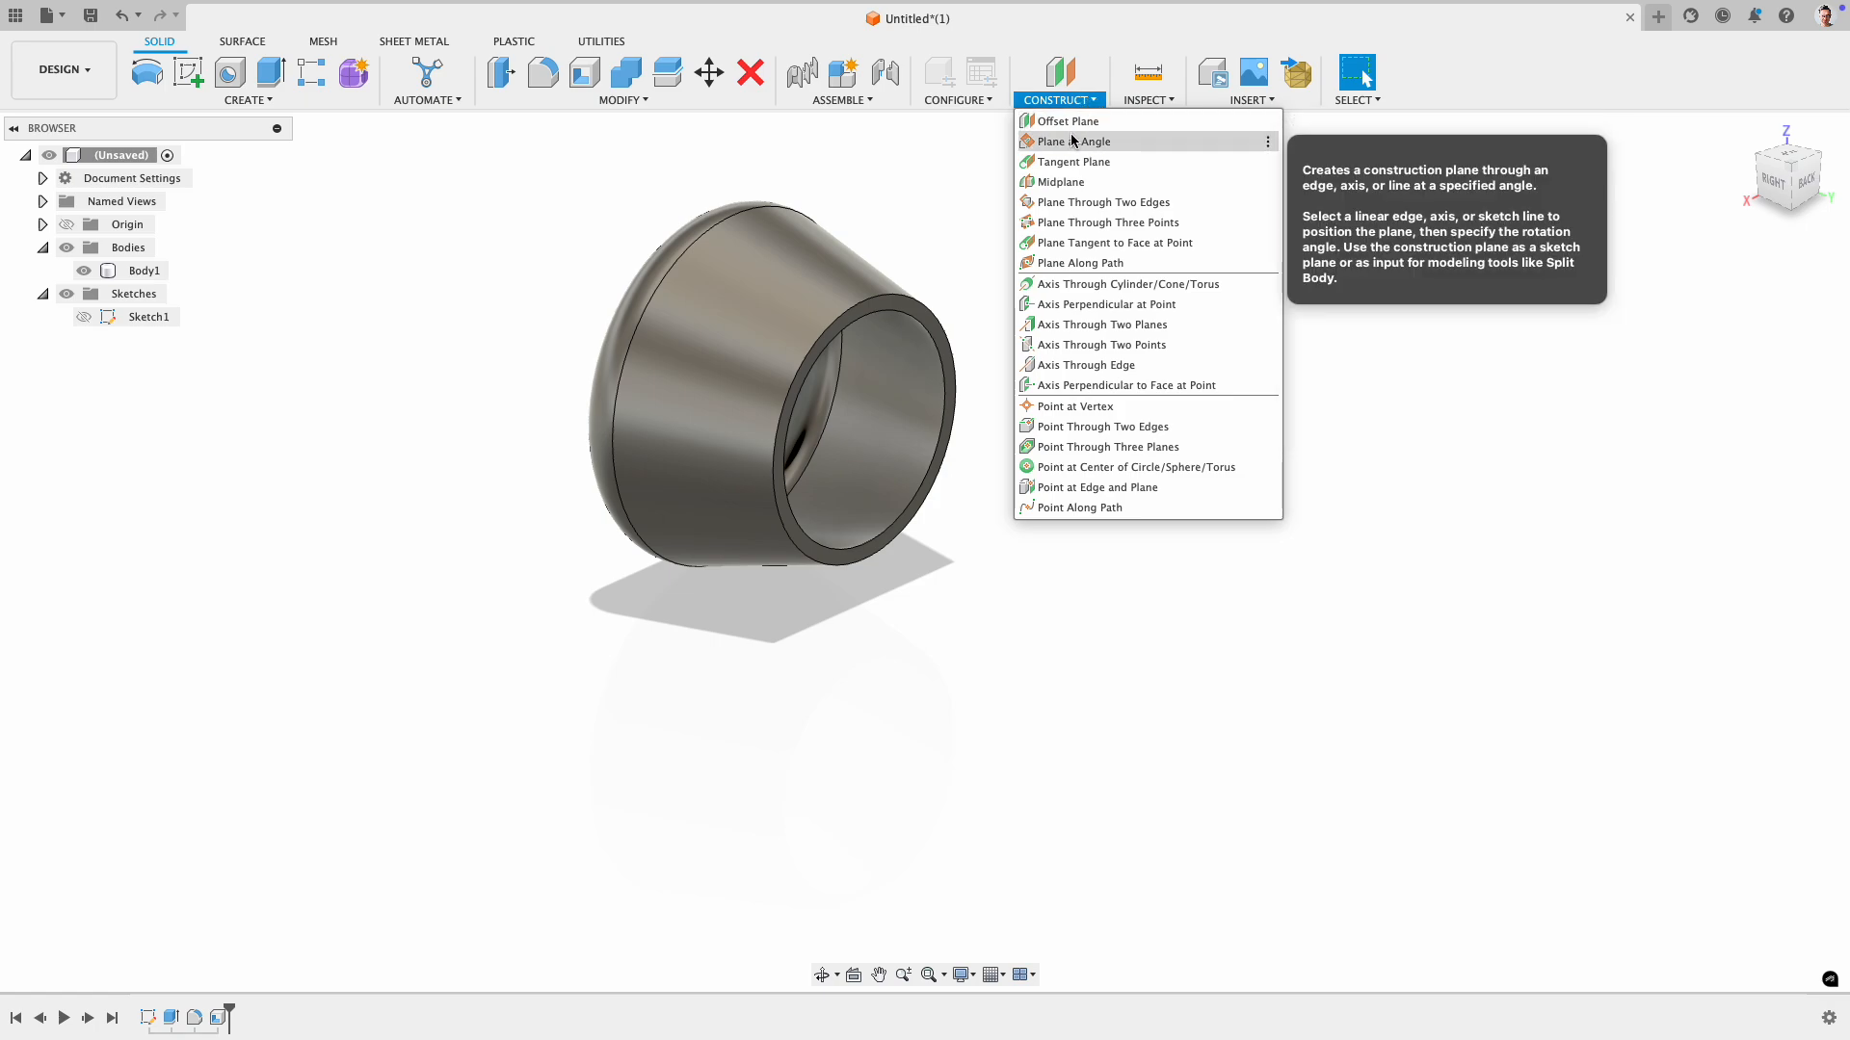
pyautogui.moveTo(1155, 106)
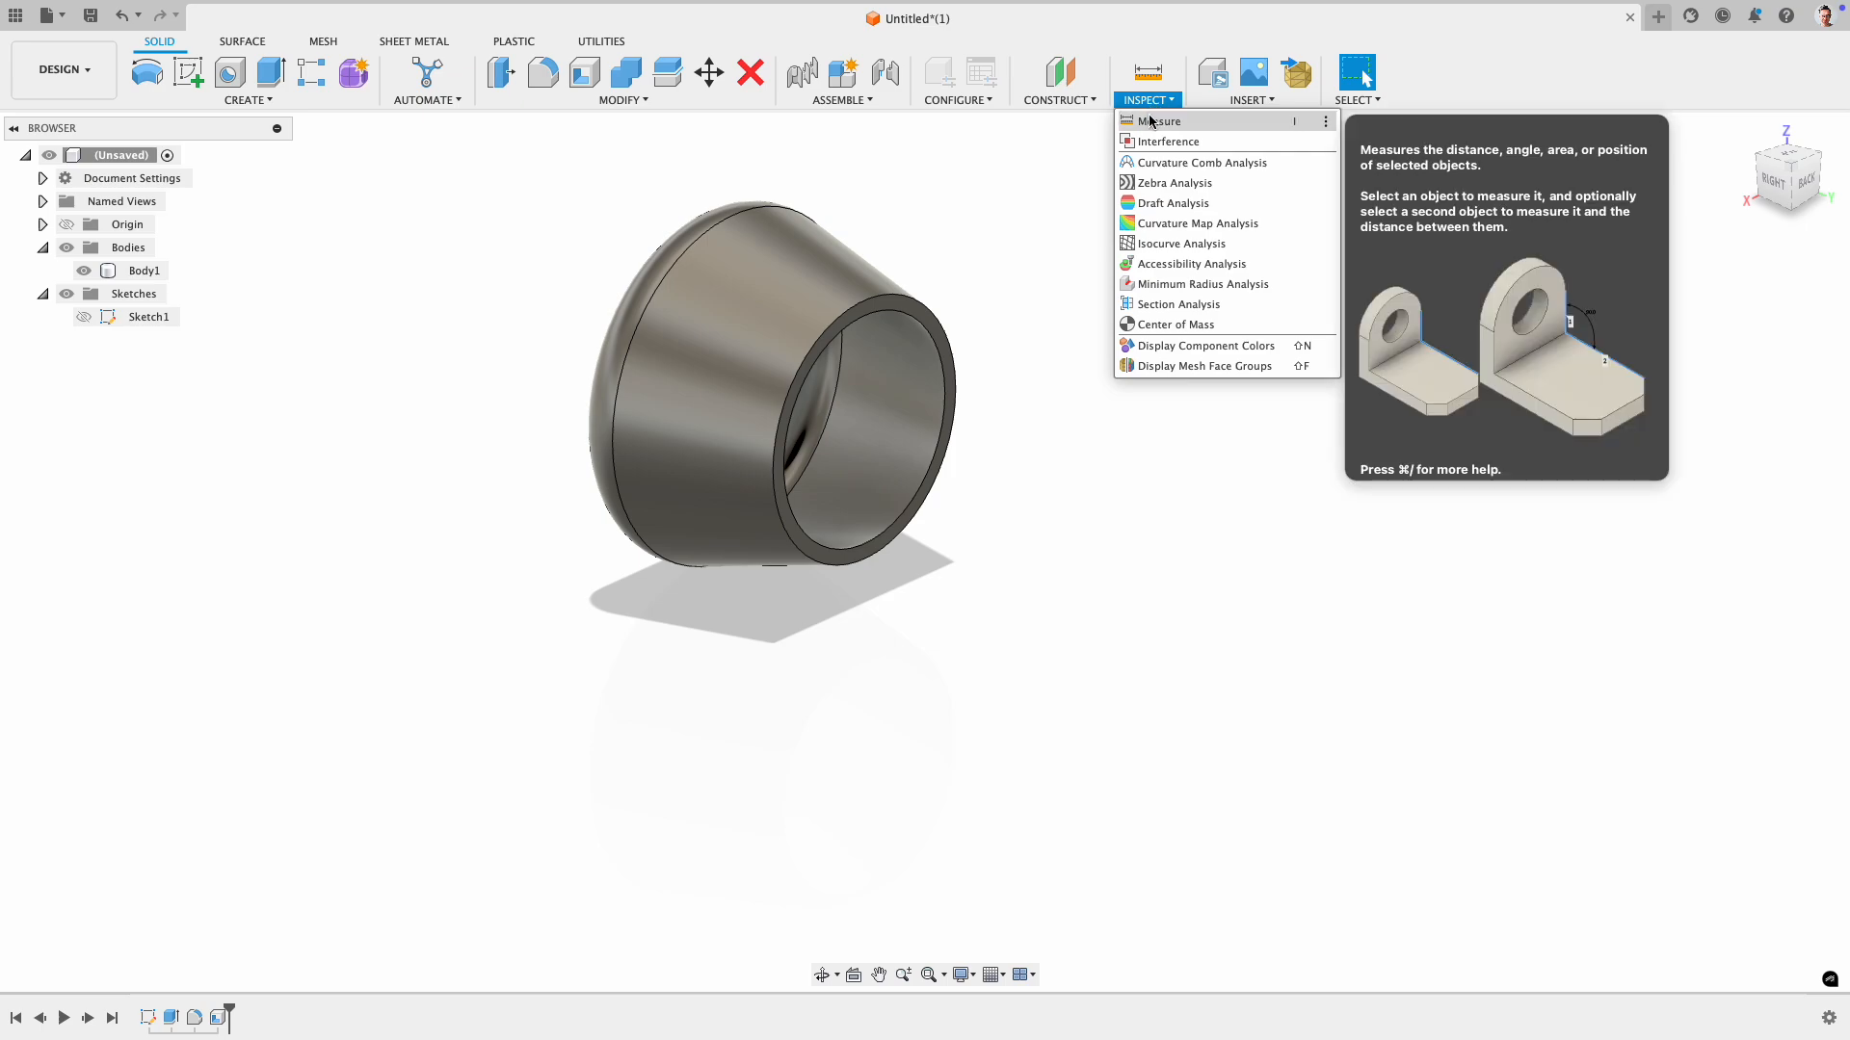
pyautogui.moveTo(1264, 103)
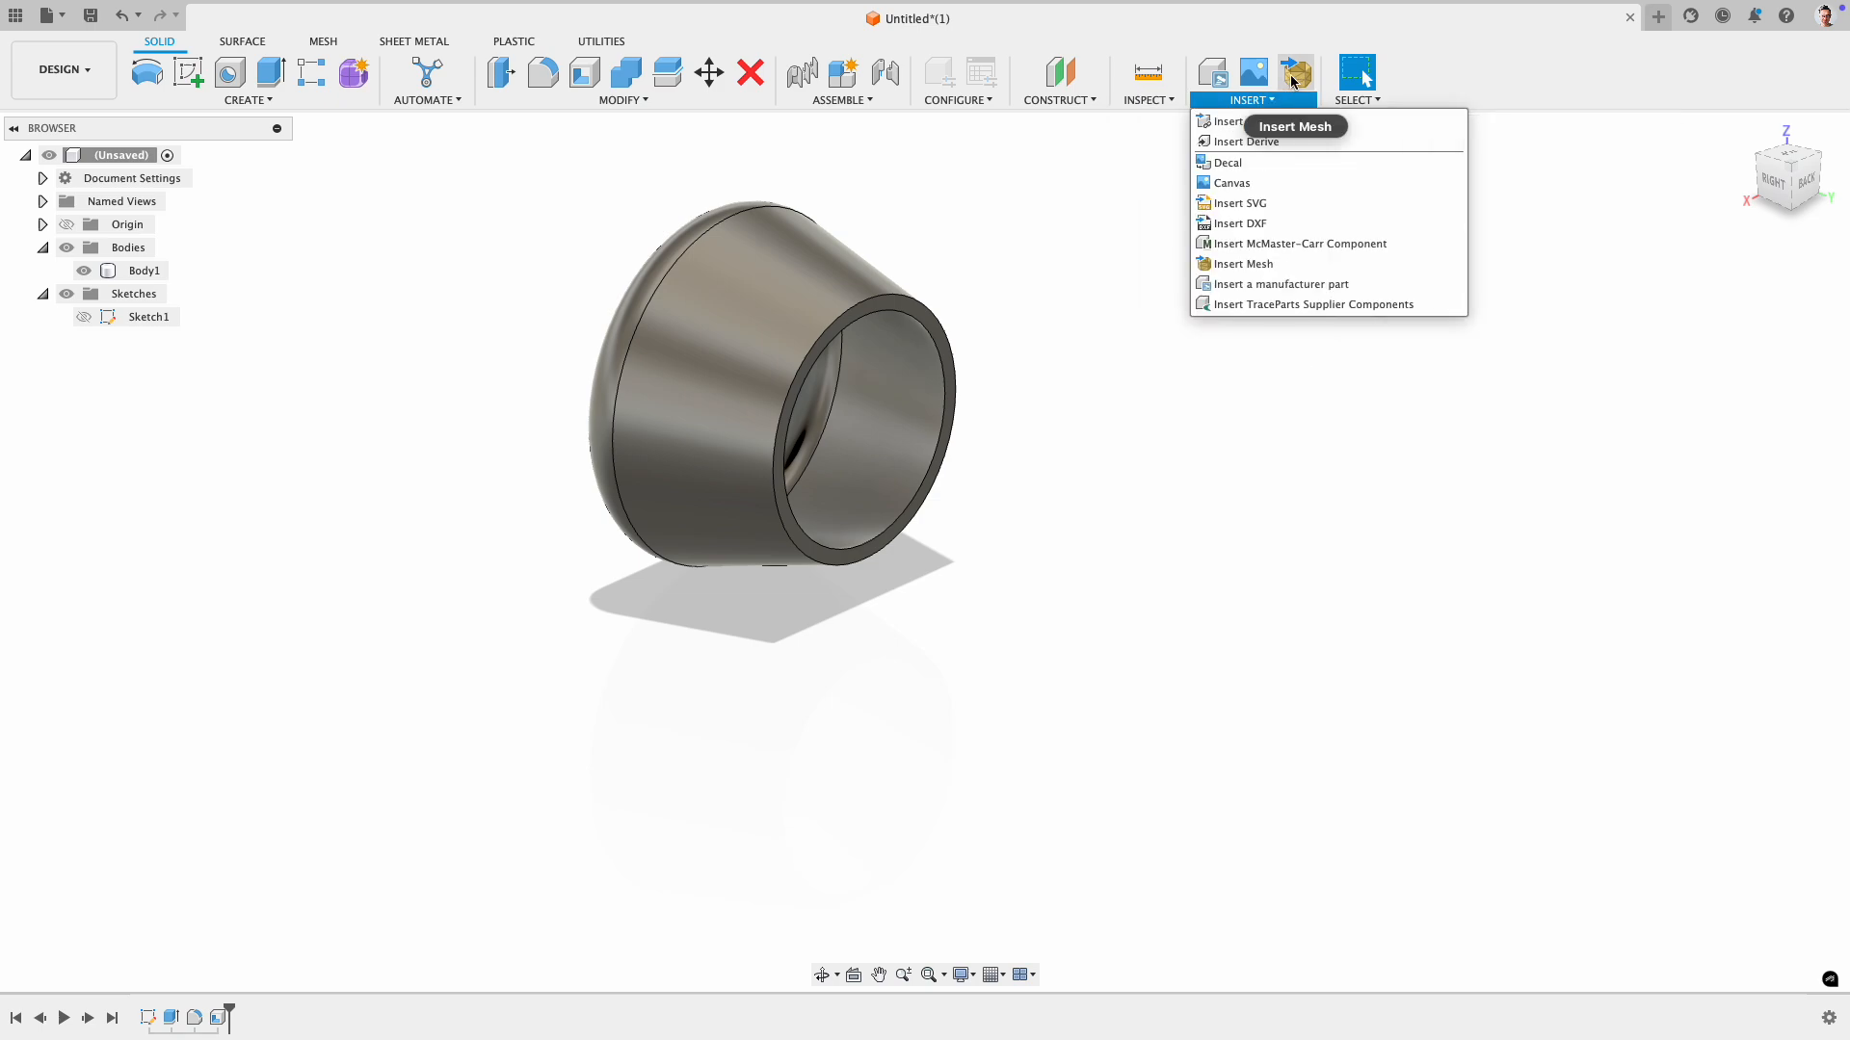
pyautogui.click(48, 15)
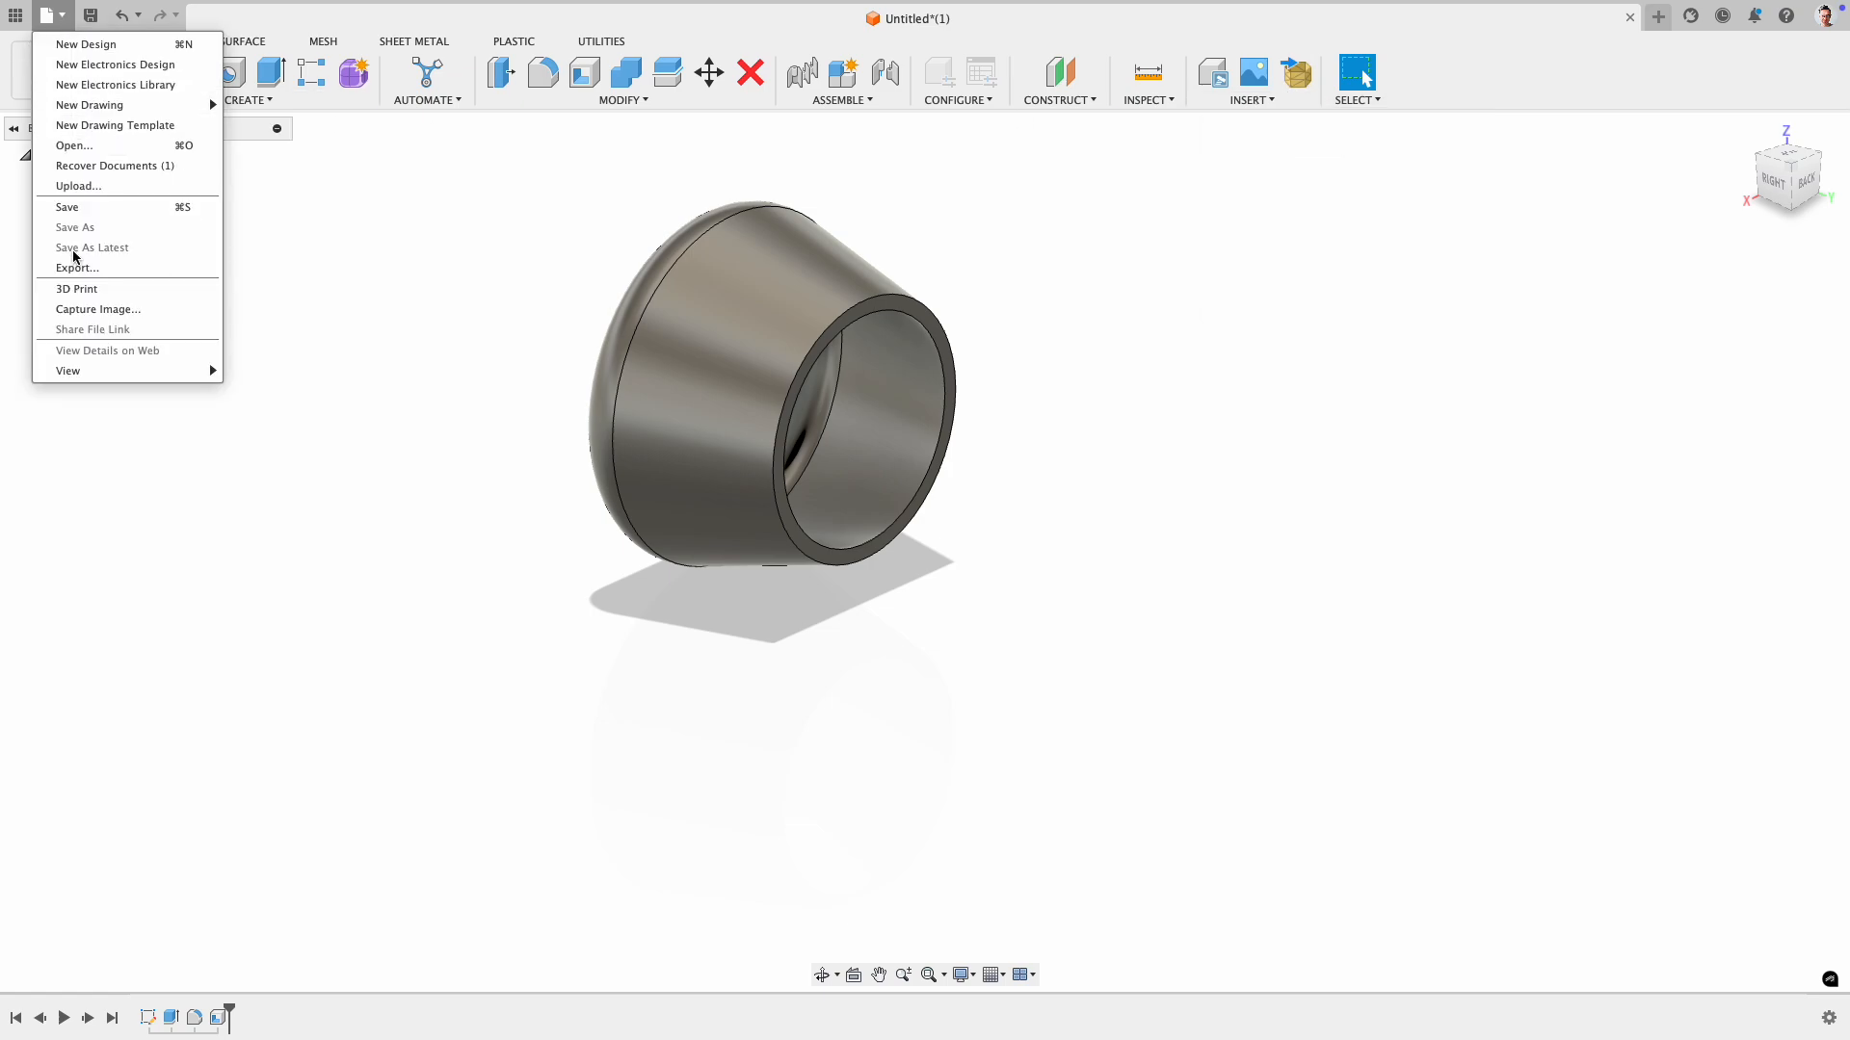
pyautogui.click(1270, 106)
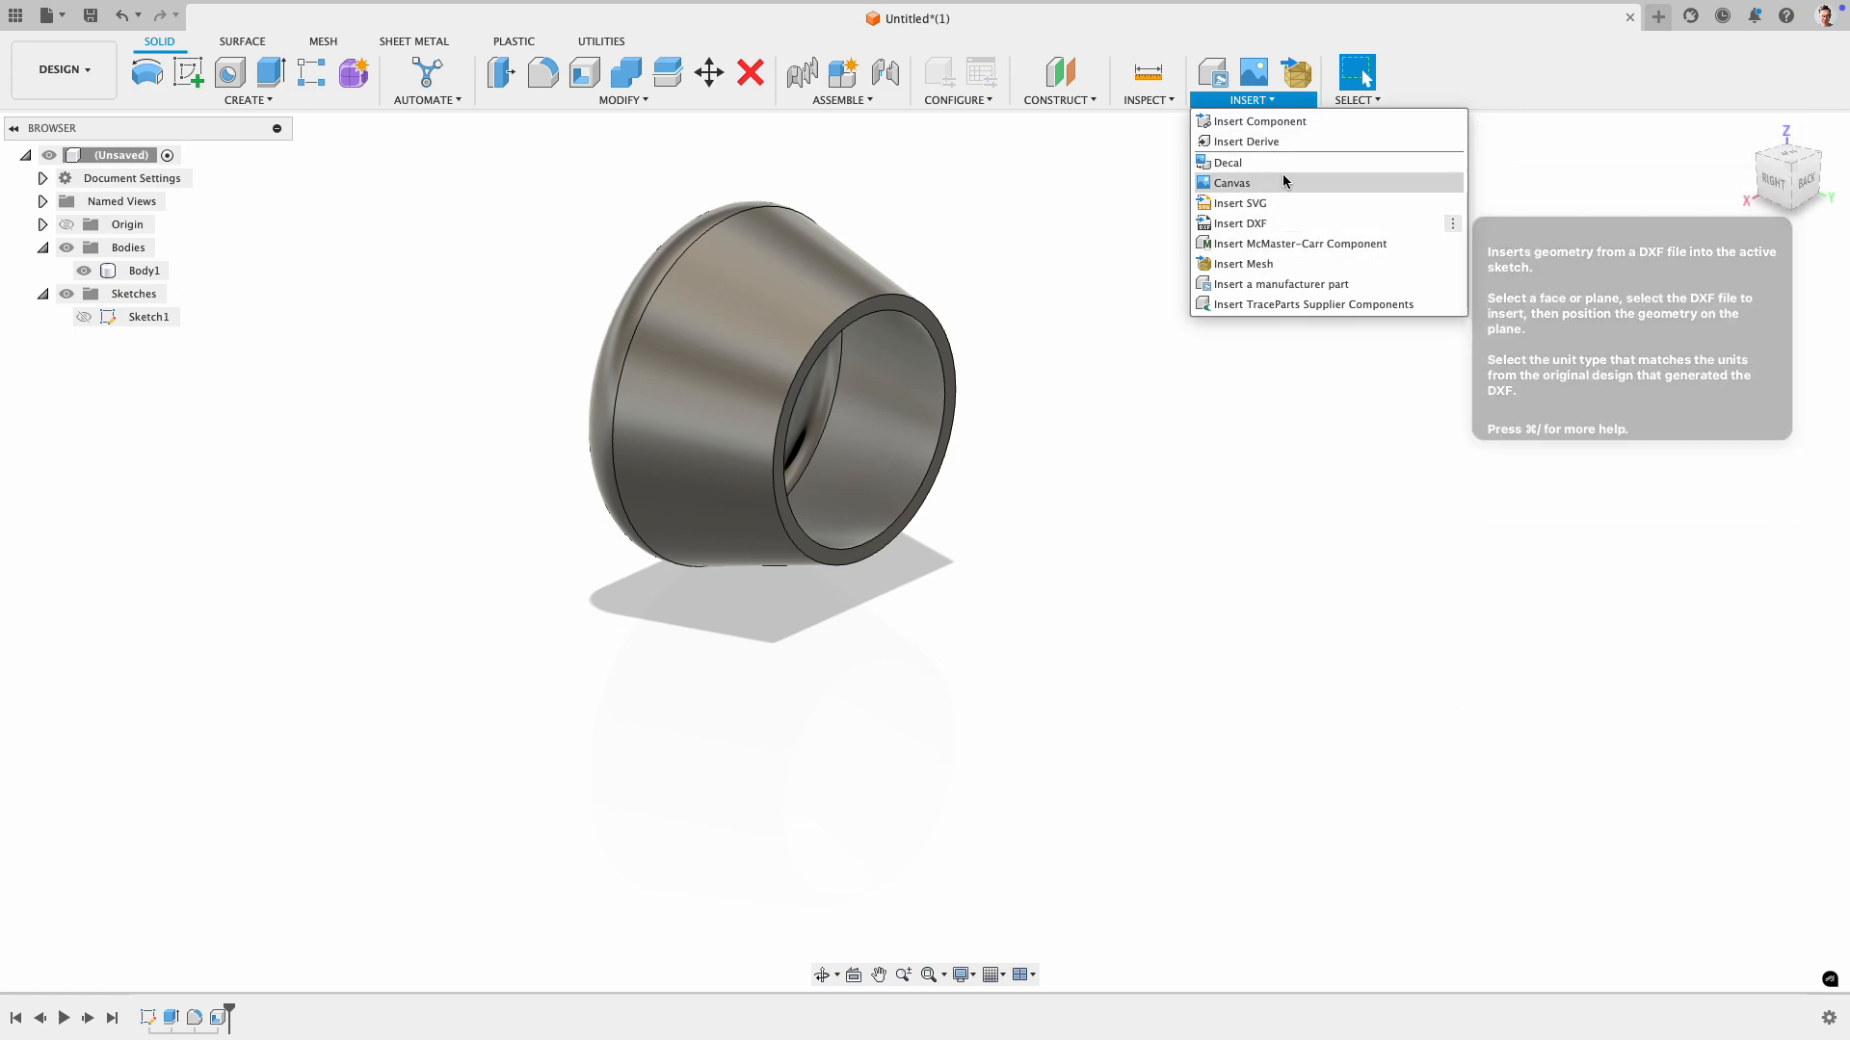
pyautogui.click(1353, 100)
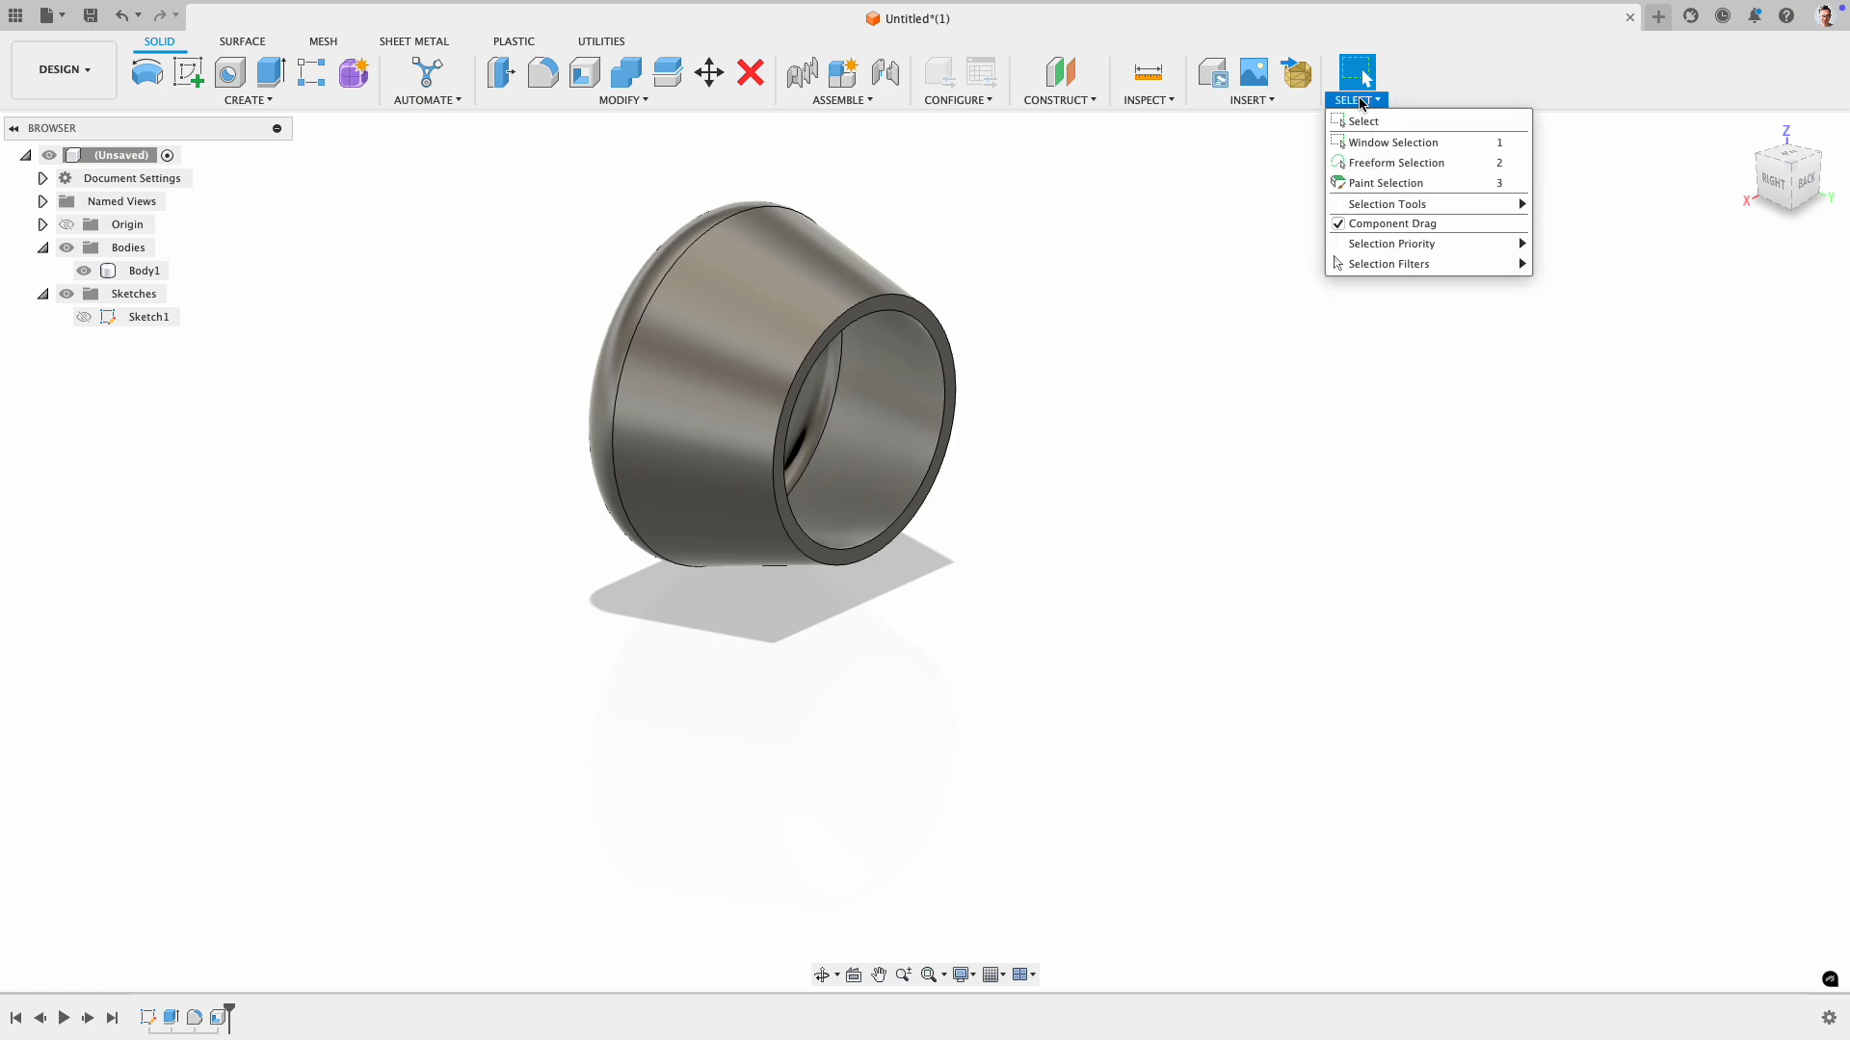
# - Examine the hollow body from the top, right and home views, and by panning, orbiting and zooming around its open end
pyautogui.moveTo(1769, 182); pyautogui.dragTo(1816, 159)
pyautogui.click(1792, 169)
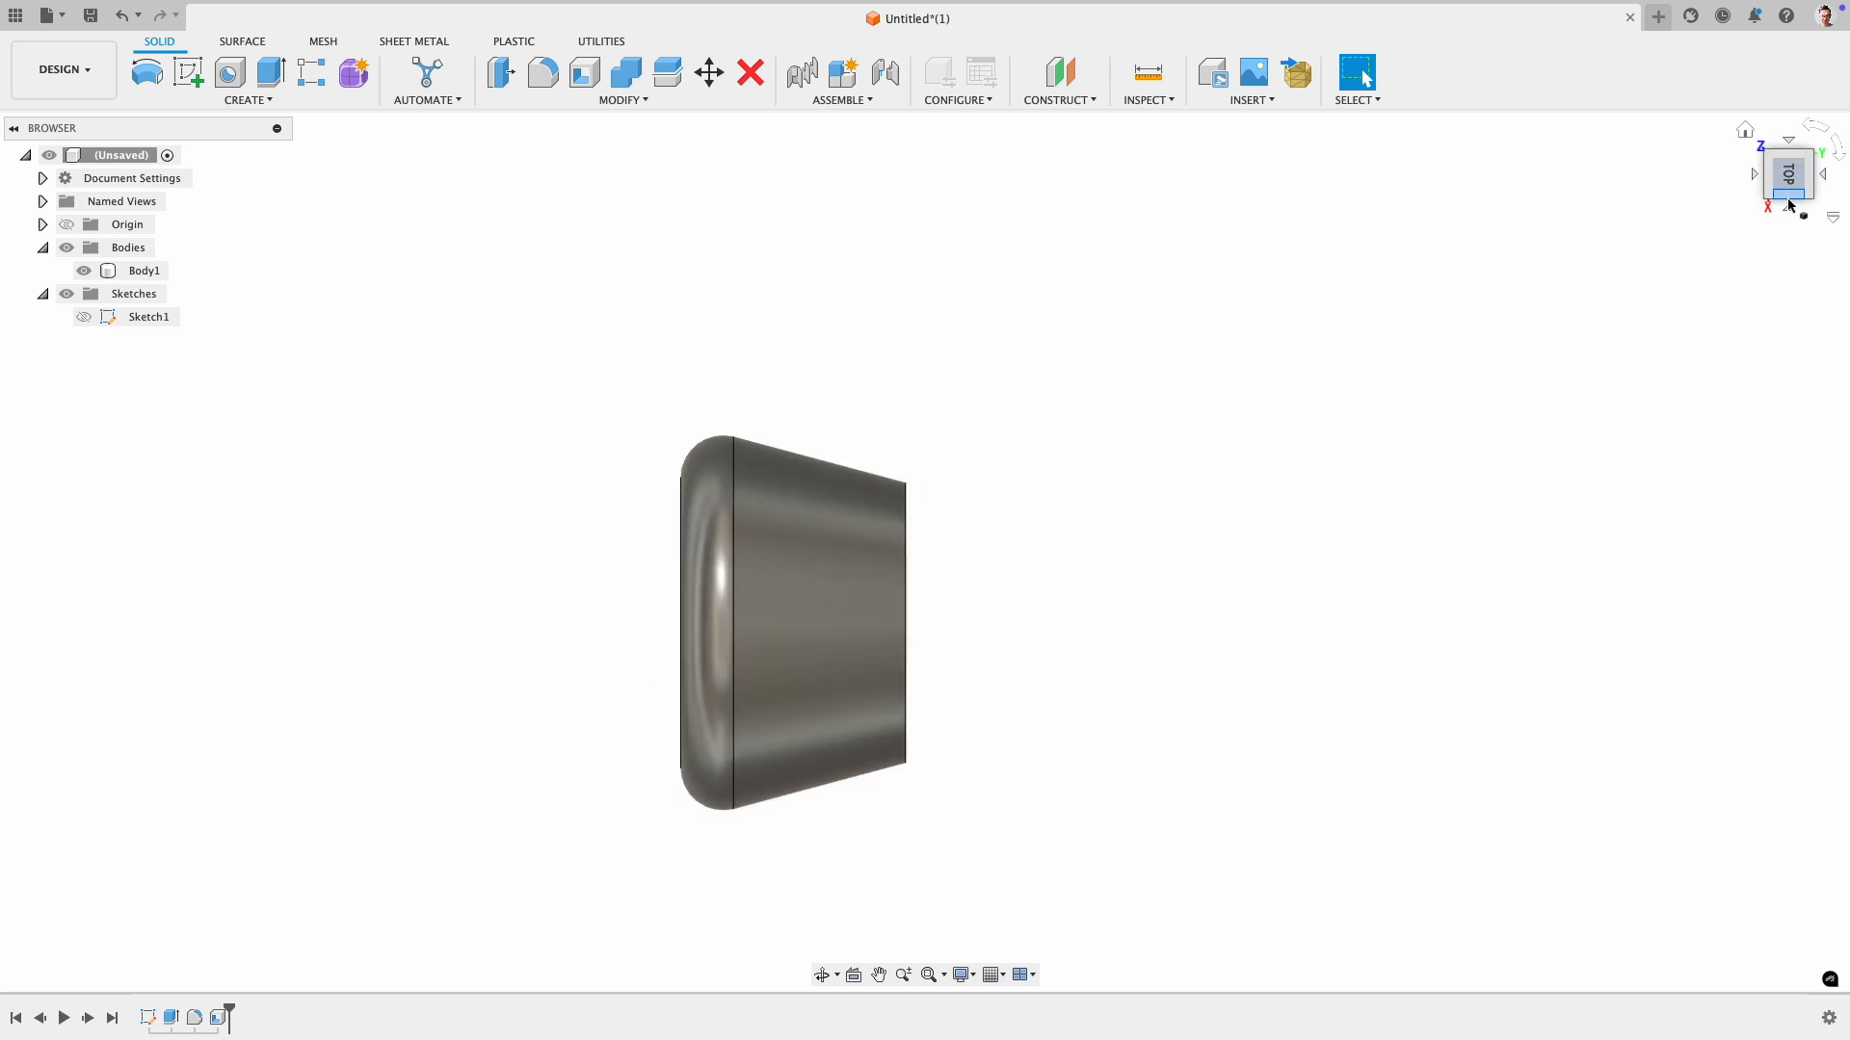
pyautogui.click(1789, 191)
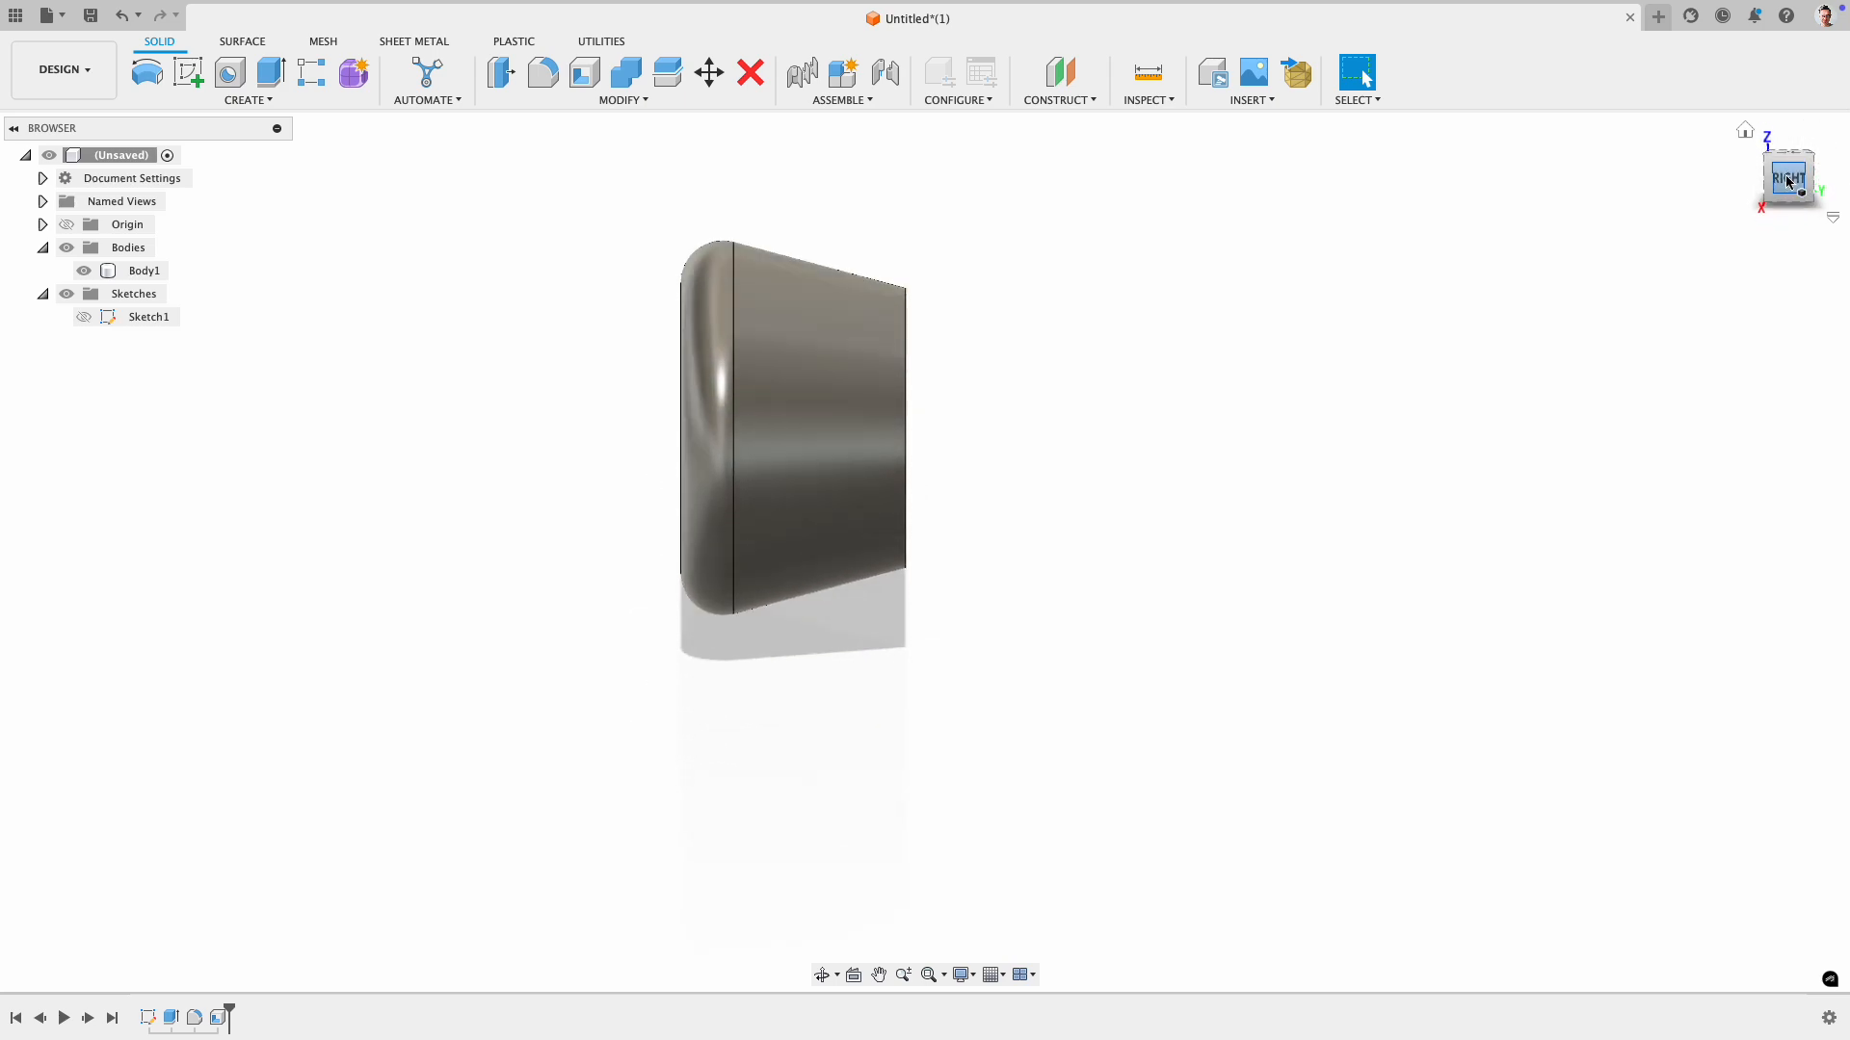
pyautogui.click(1819, 138)
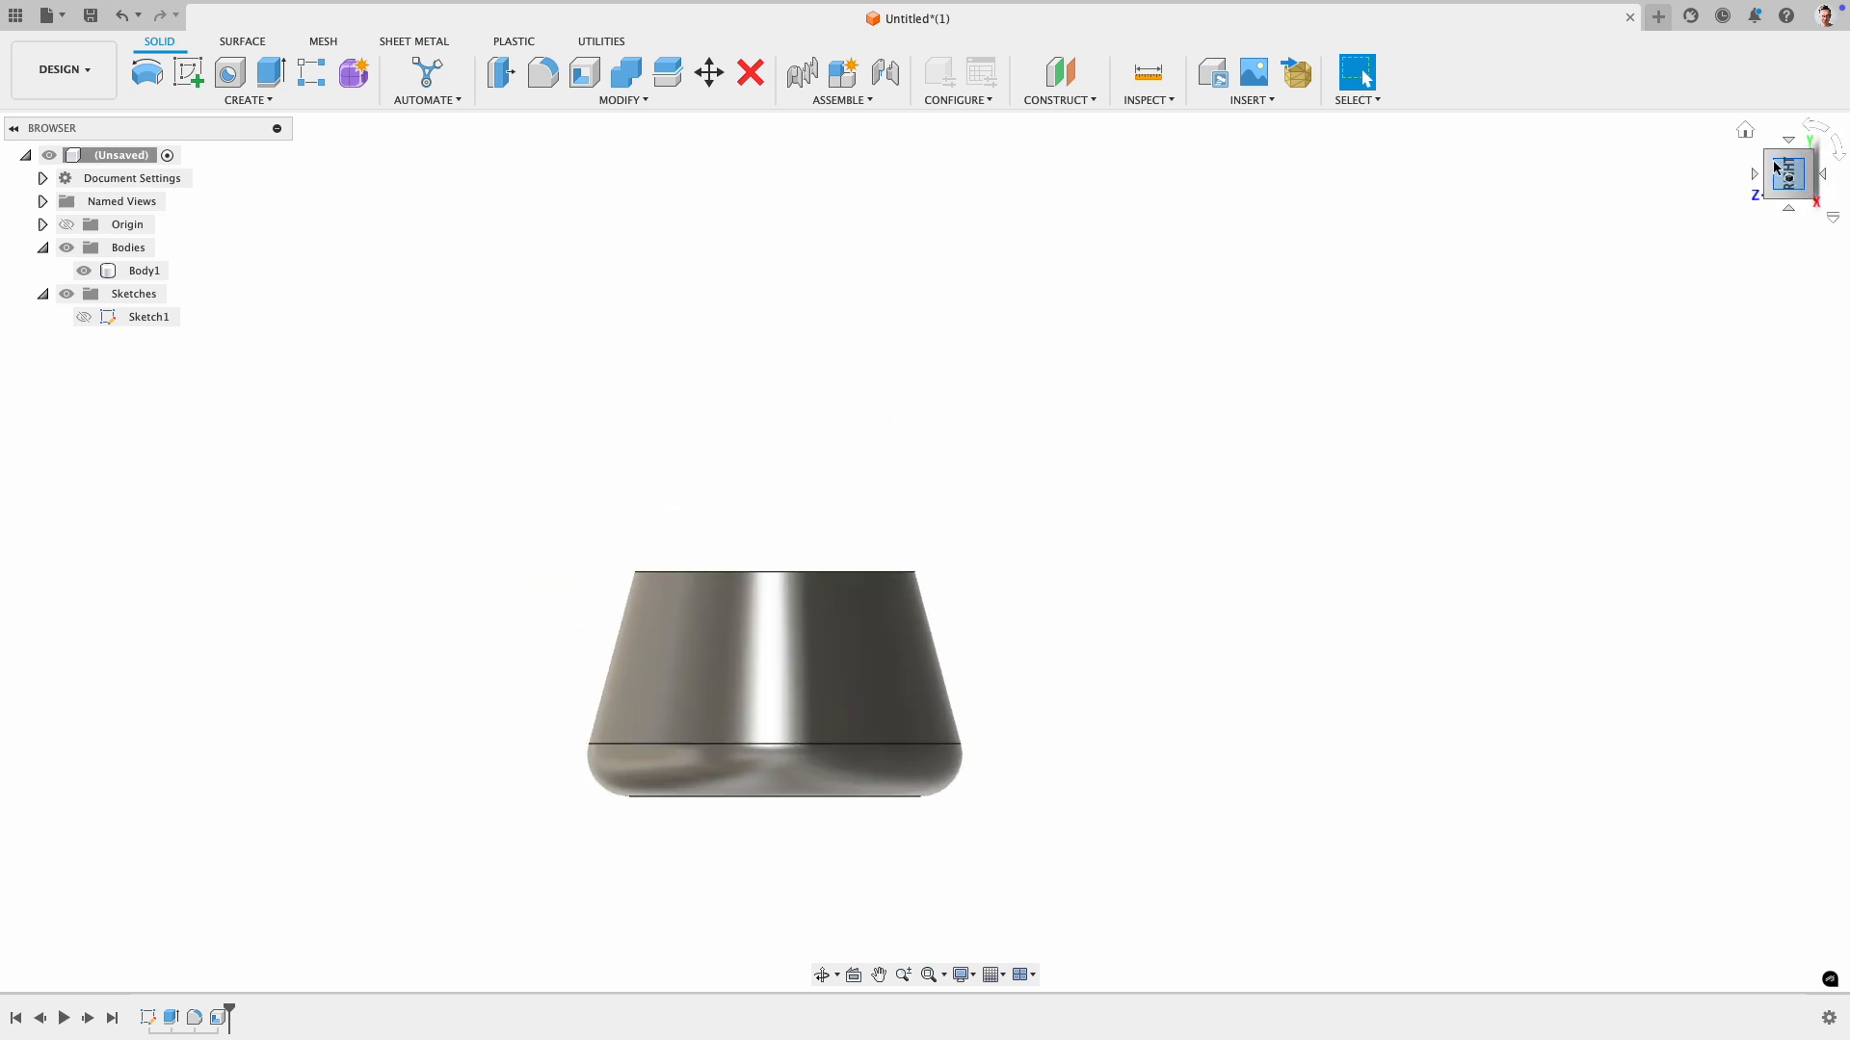
pyautogui.click(1744, 130)
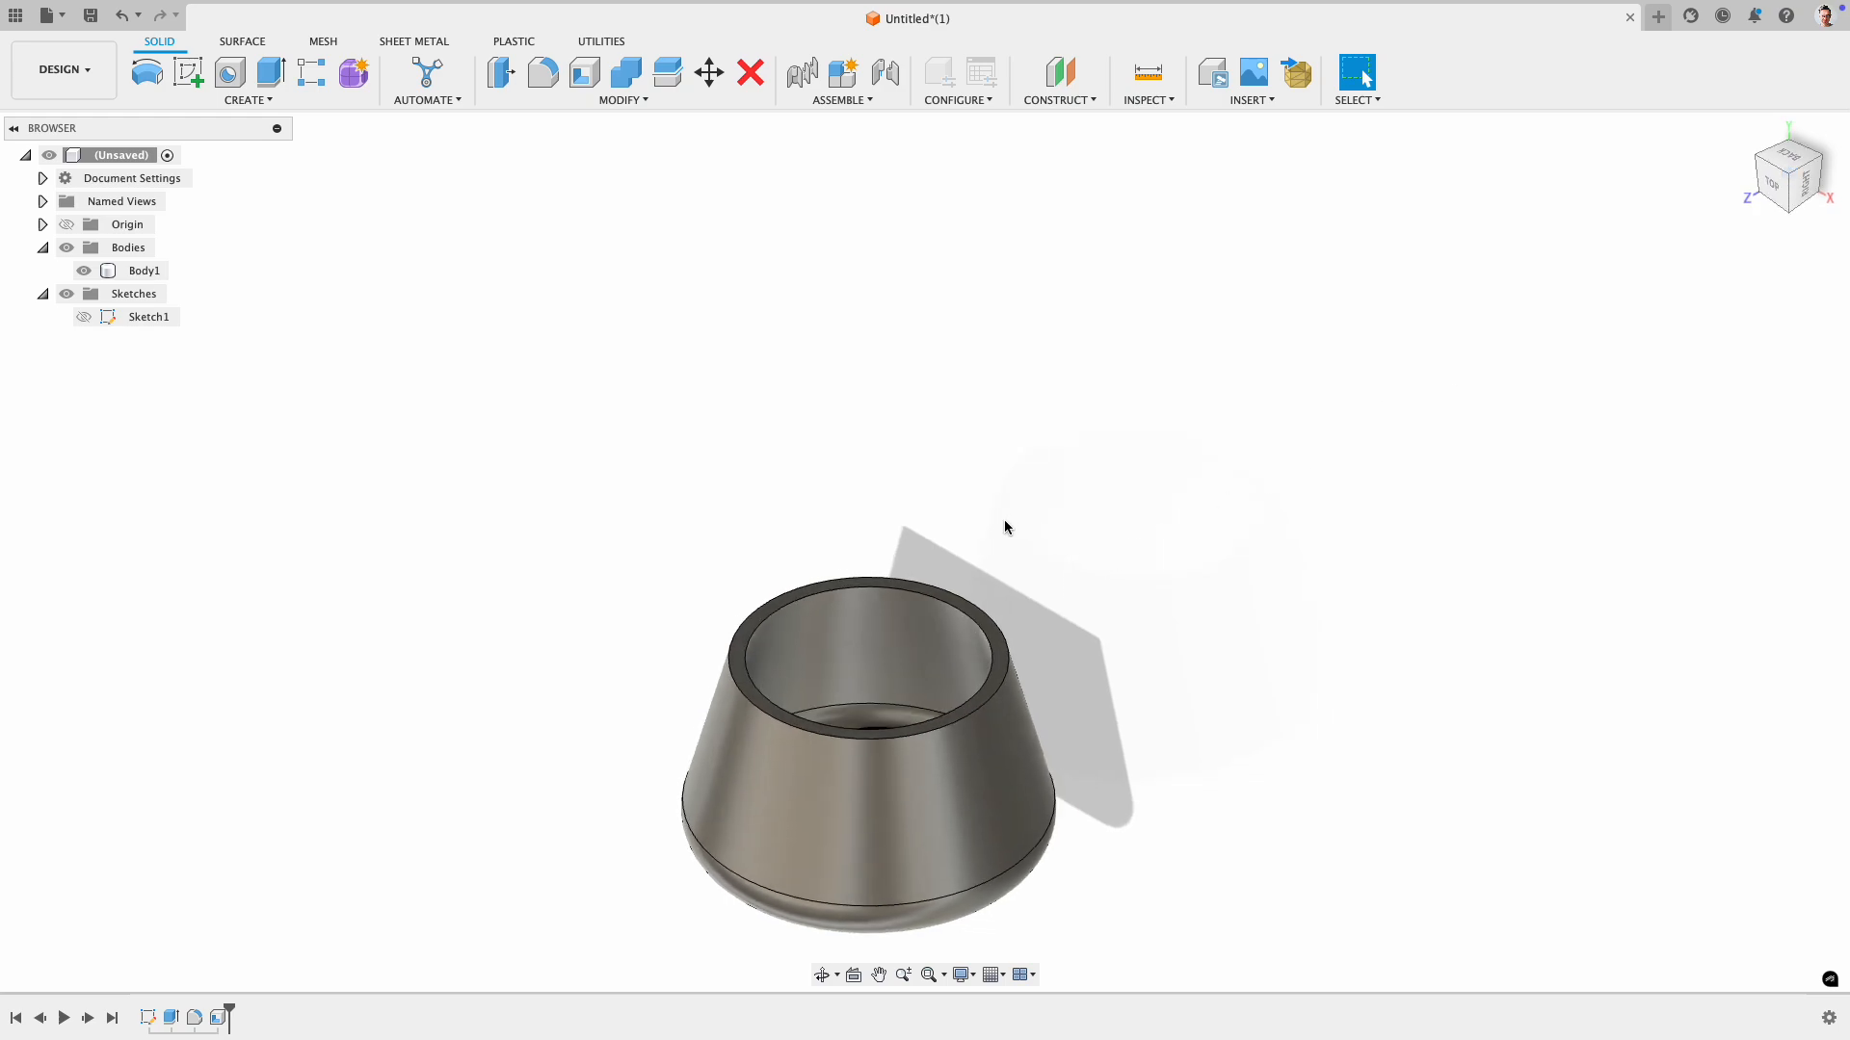
pyautogui.moveTo(1003, 524); pyautogui.dragTo(963, 327, button='middle')
pyautogui.keyDown('shift'); pyautogui.moveTo(1069, 405); pyautogui.dragTo(1135, 419, button='middle'); pyautogui.keyUp('shift')
pyautogui.scroll(-5, 949, 450)
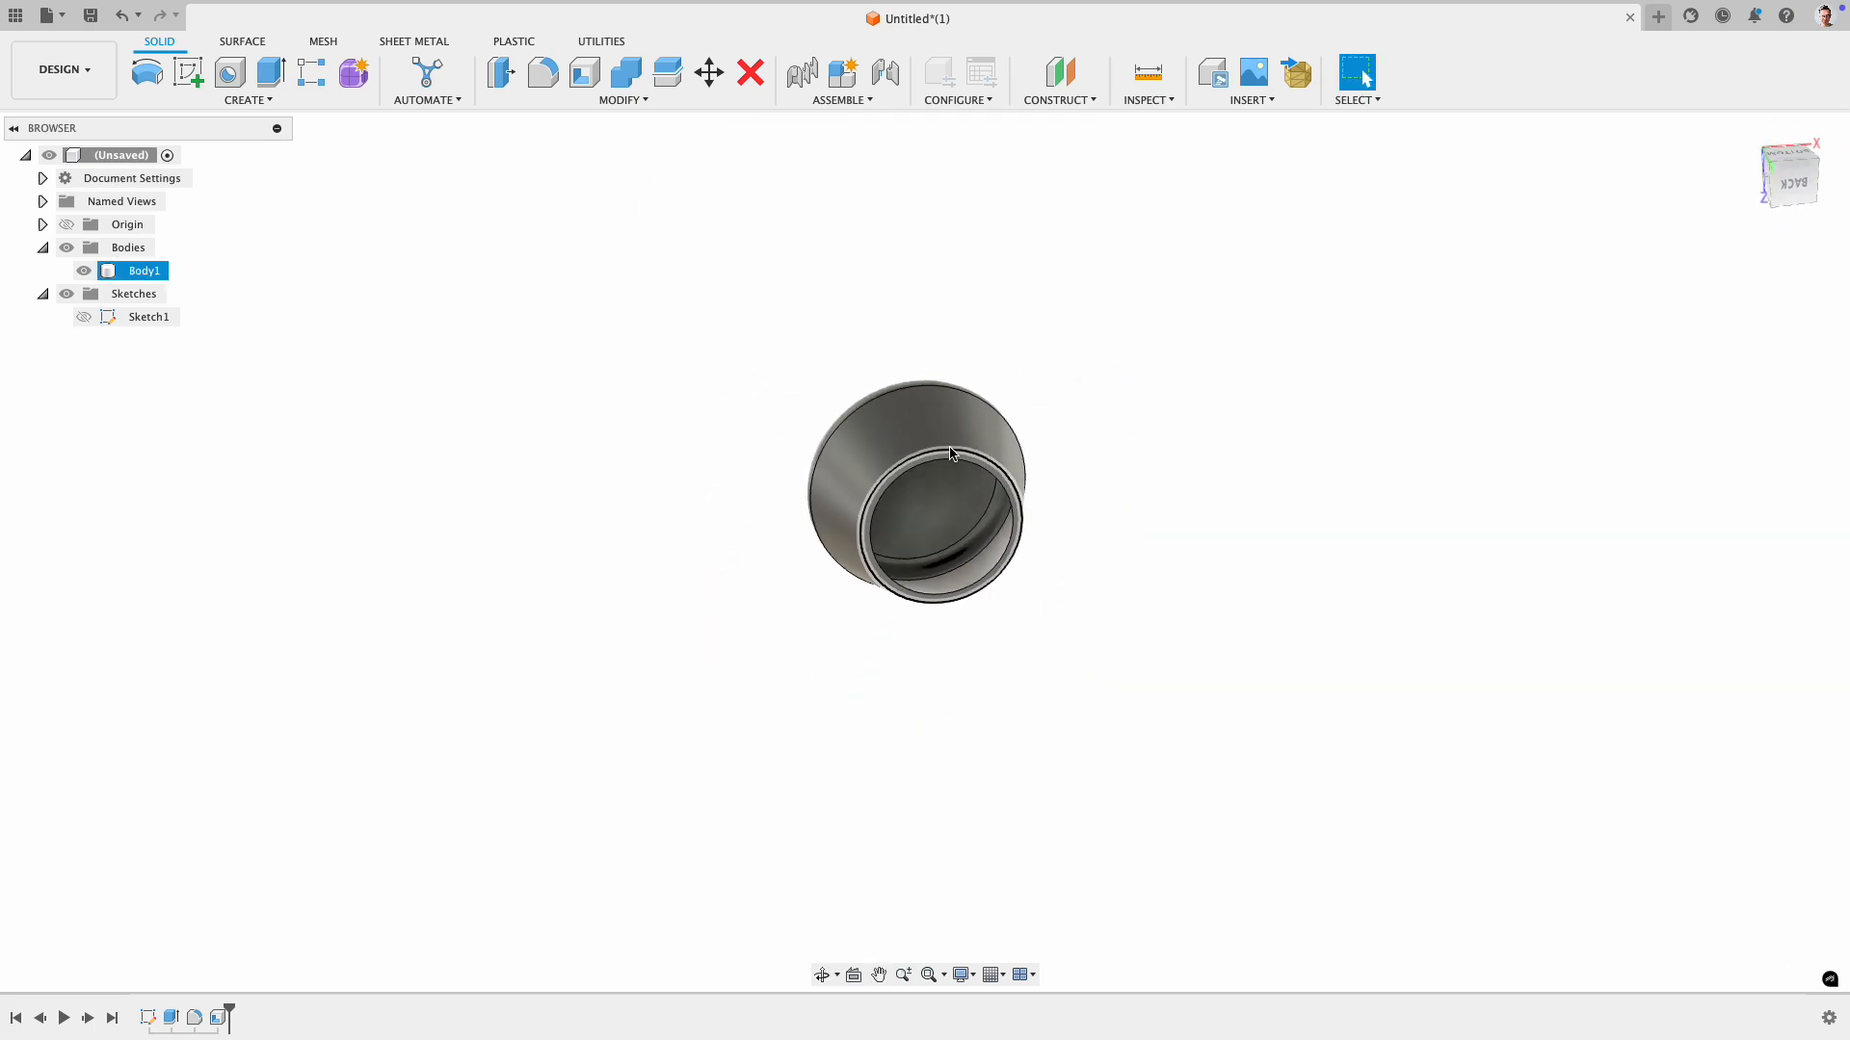
pyautogui.scroll(4, 951, 452)
pyautogui.scroll(2, 949, 449)
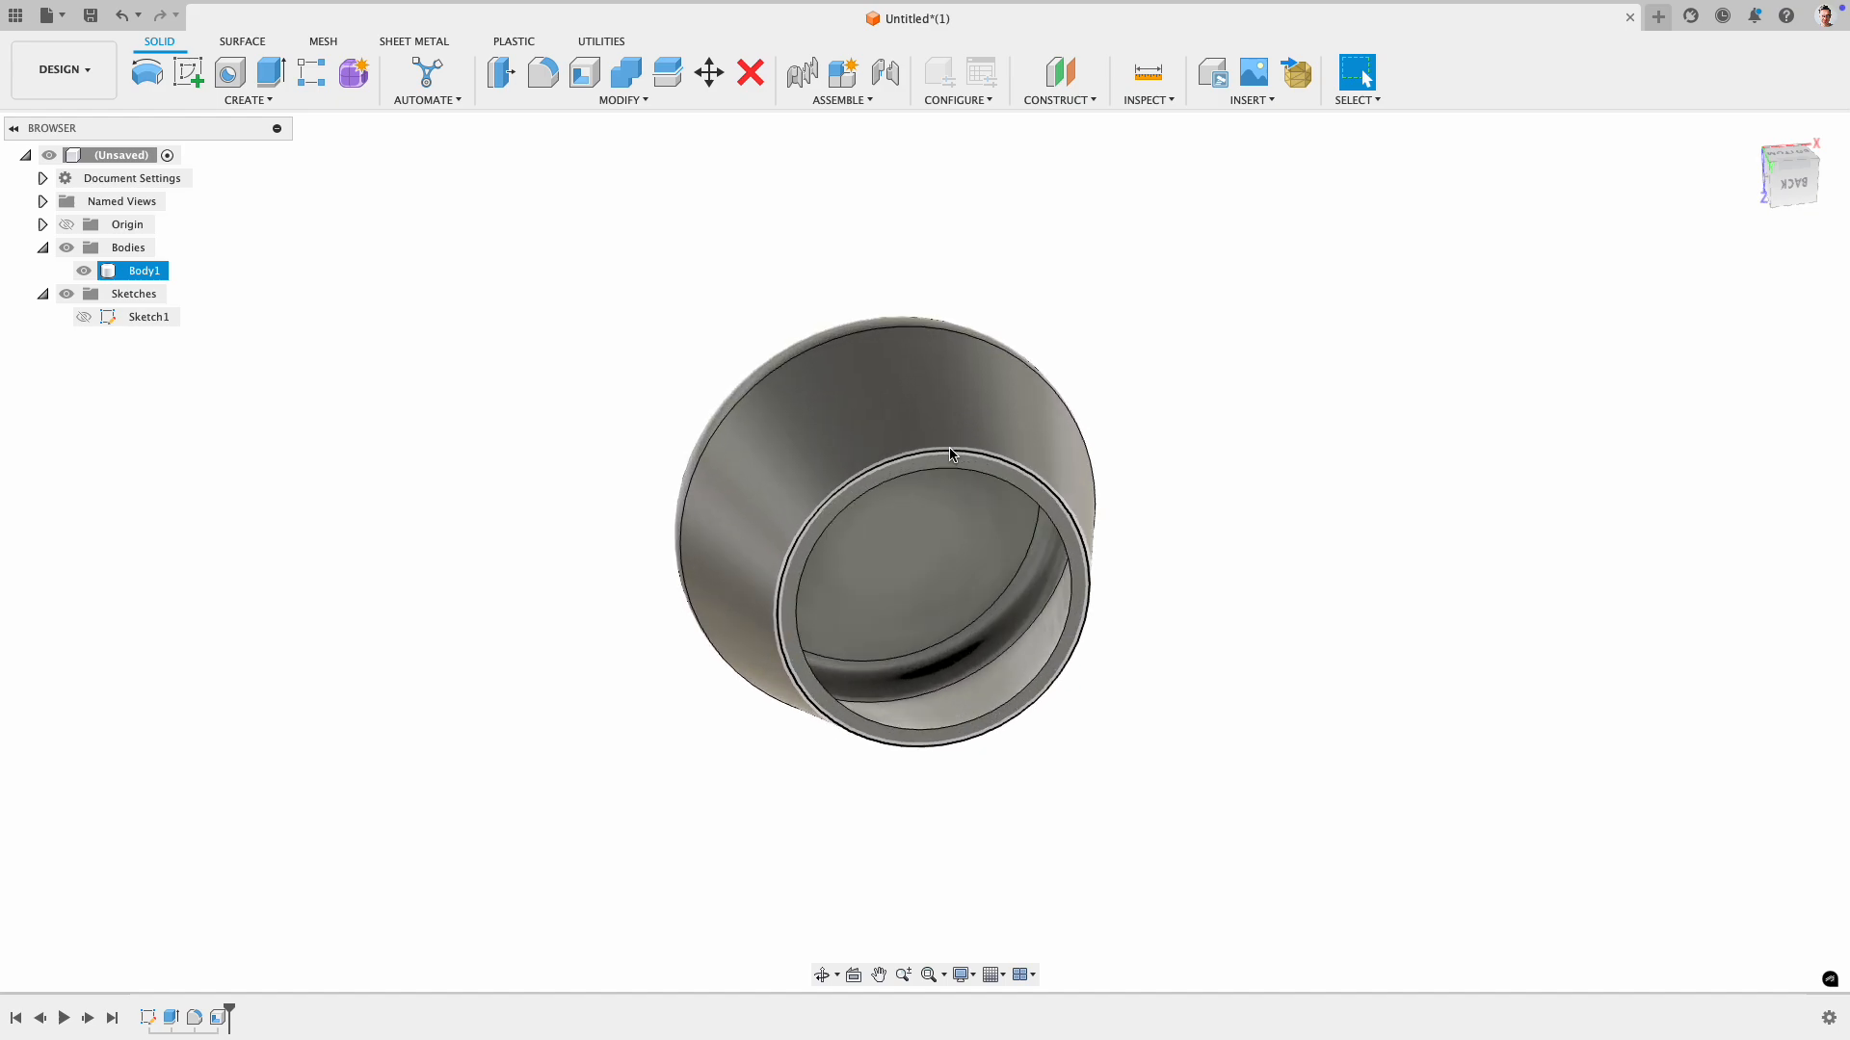
# - Look at the hollow body straight on from the back and return to the home view
pyautogui.scroll(-3, 950, 449)
pyautogui.click(1780, 186)
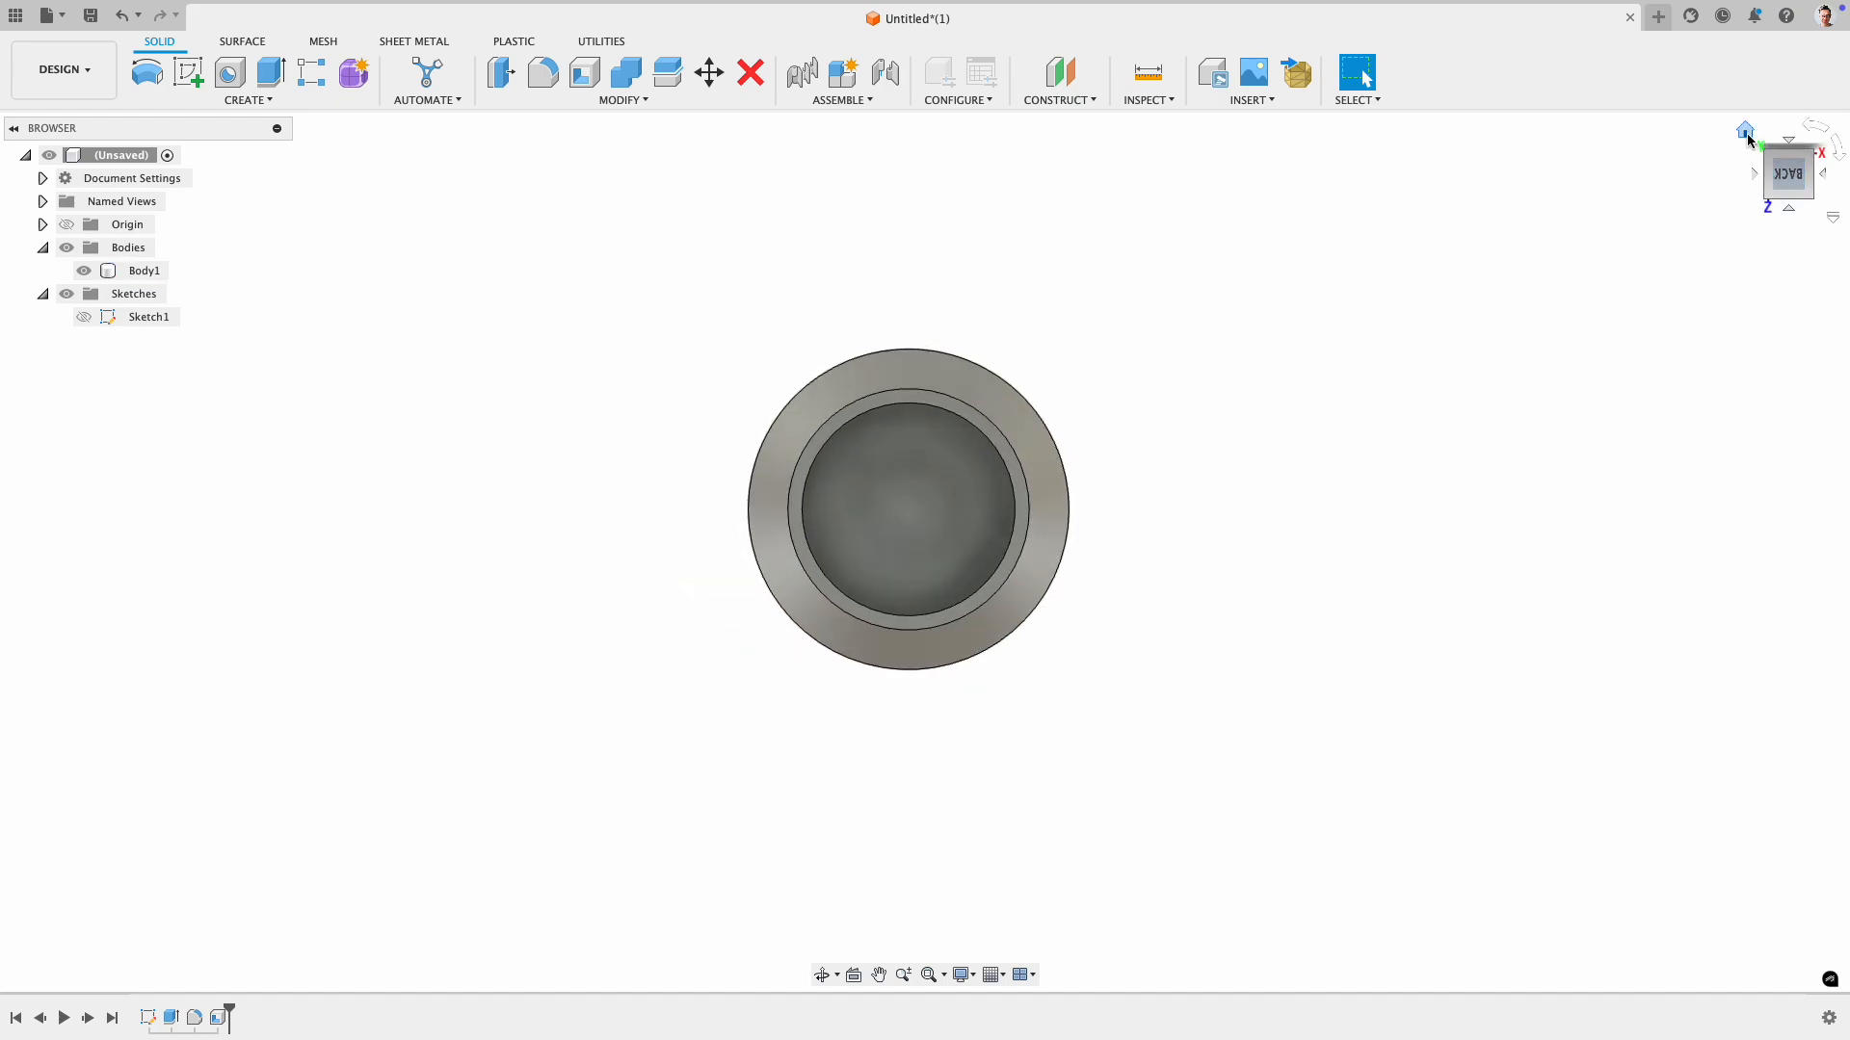
pyautogui.click(1745, 131)
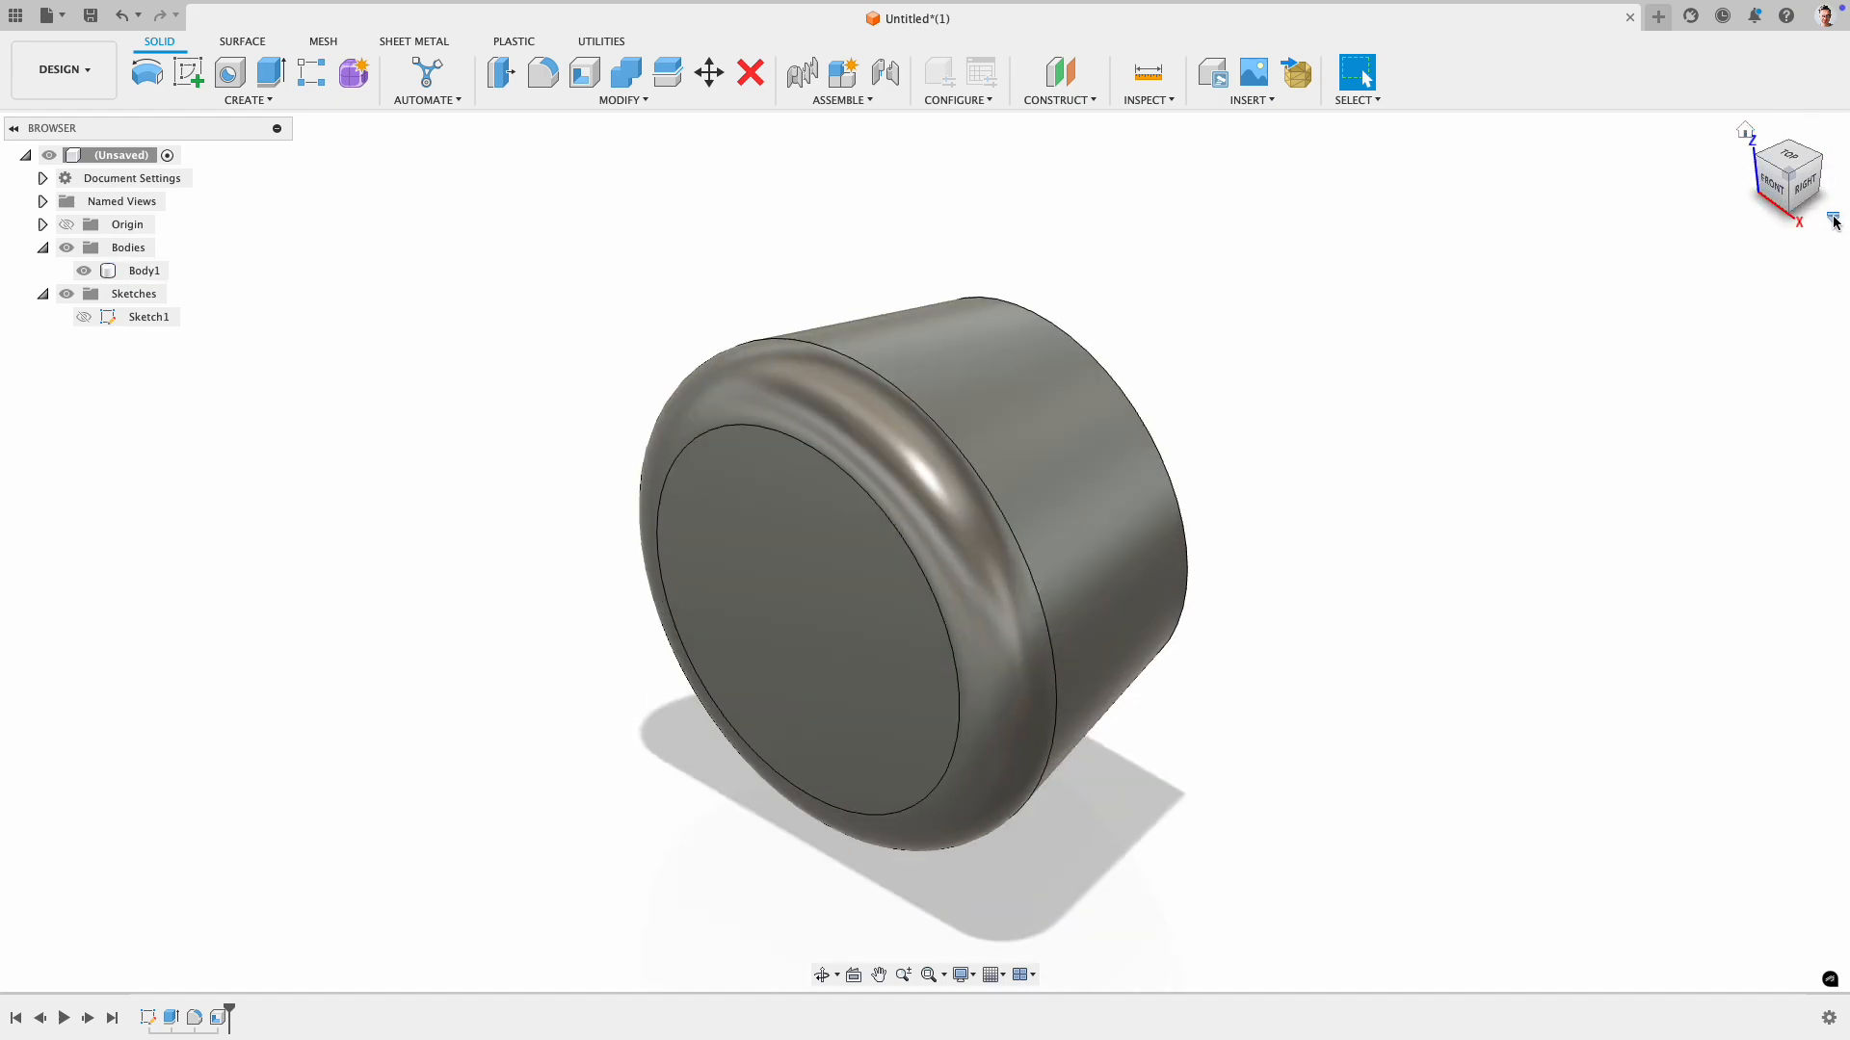
# - Compare the Perspective and Orthographic projections of the body and leave the view set to Orthographic
pyautogui.click(1835, 222)
pyautogui.click(1705, 252)
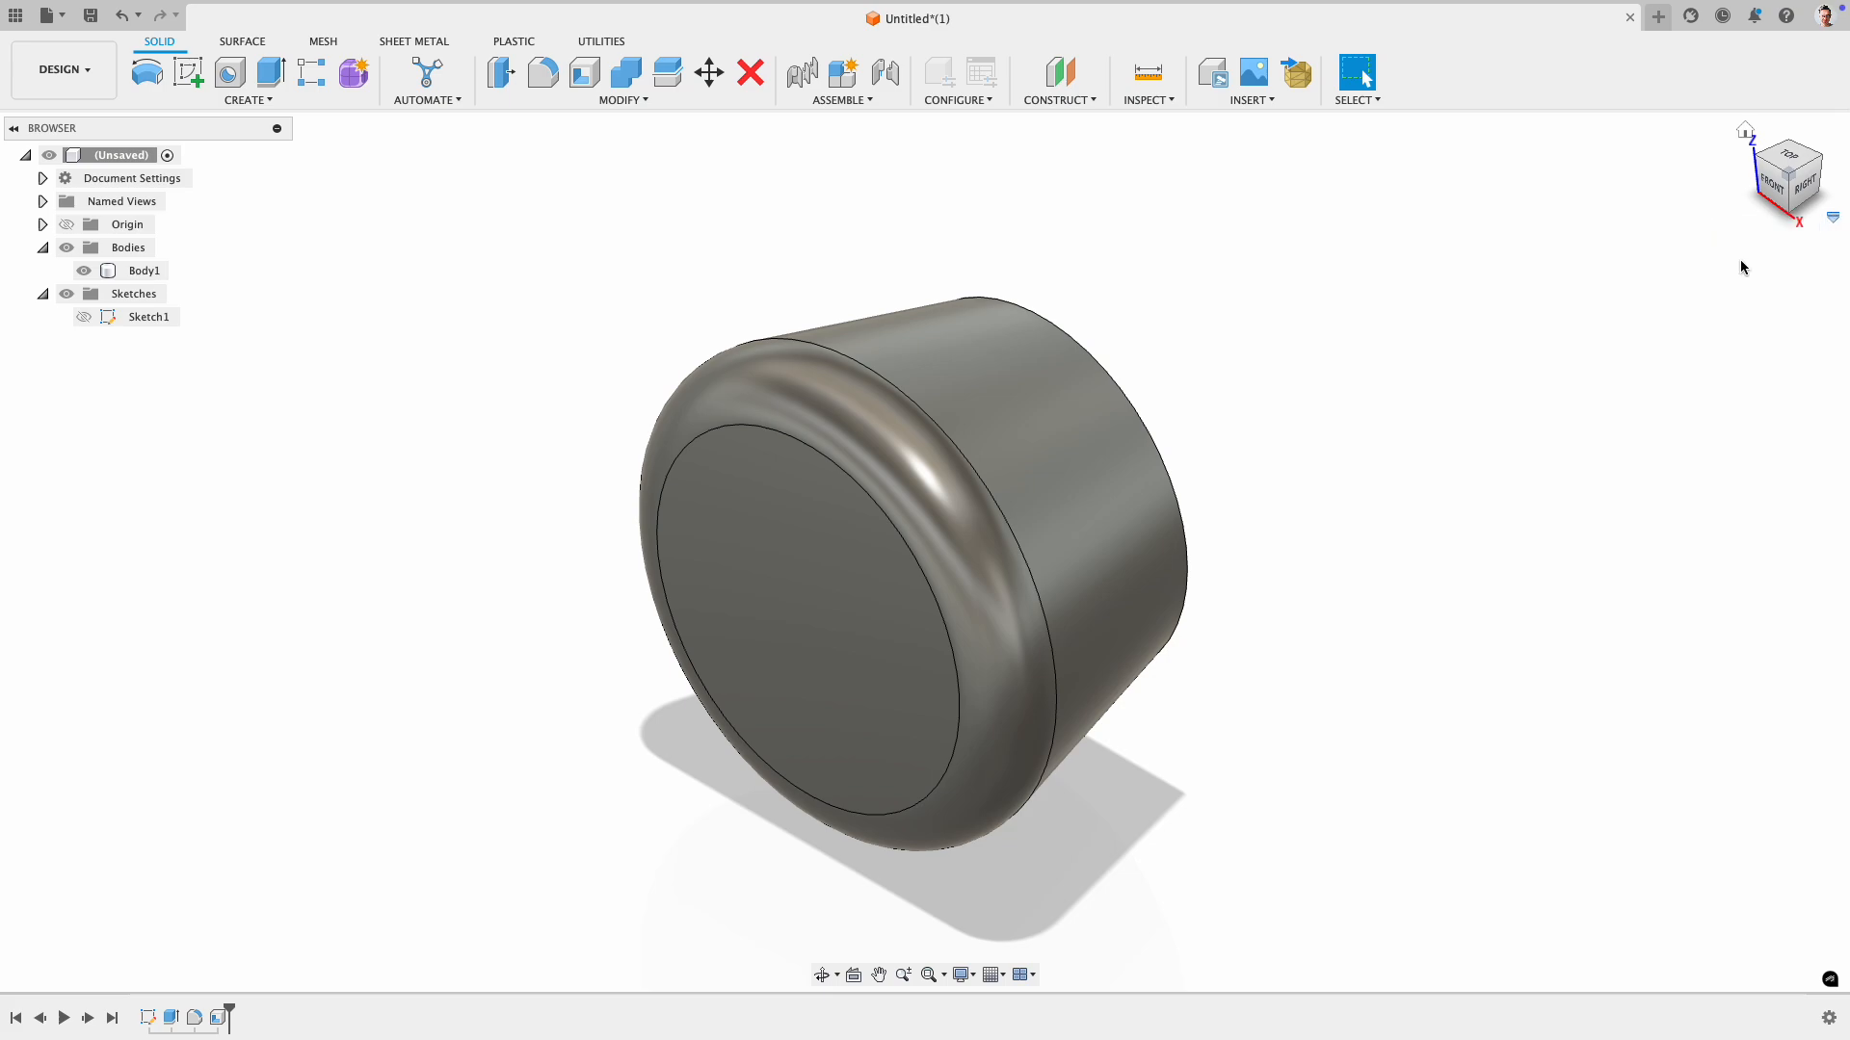
pyautogui.click(1834, 223)
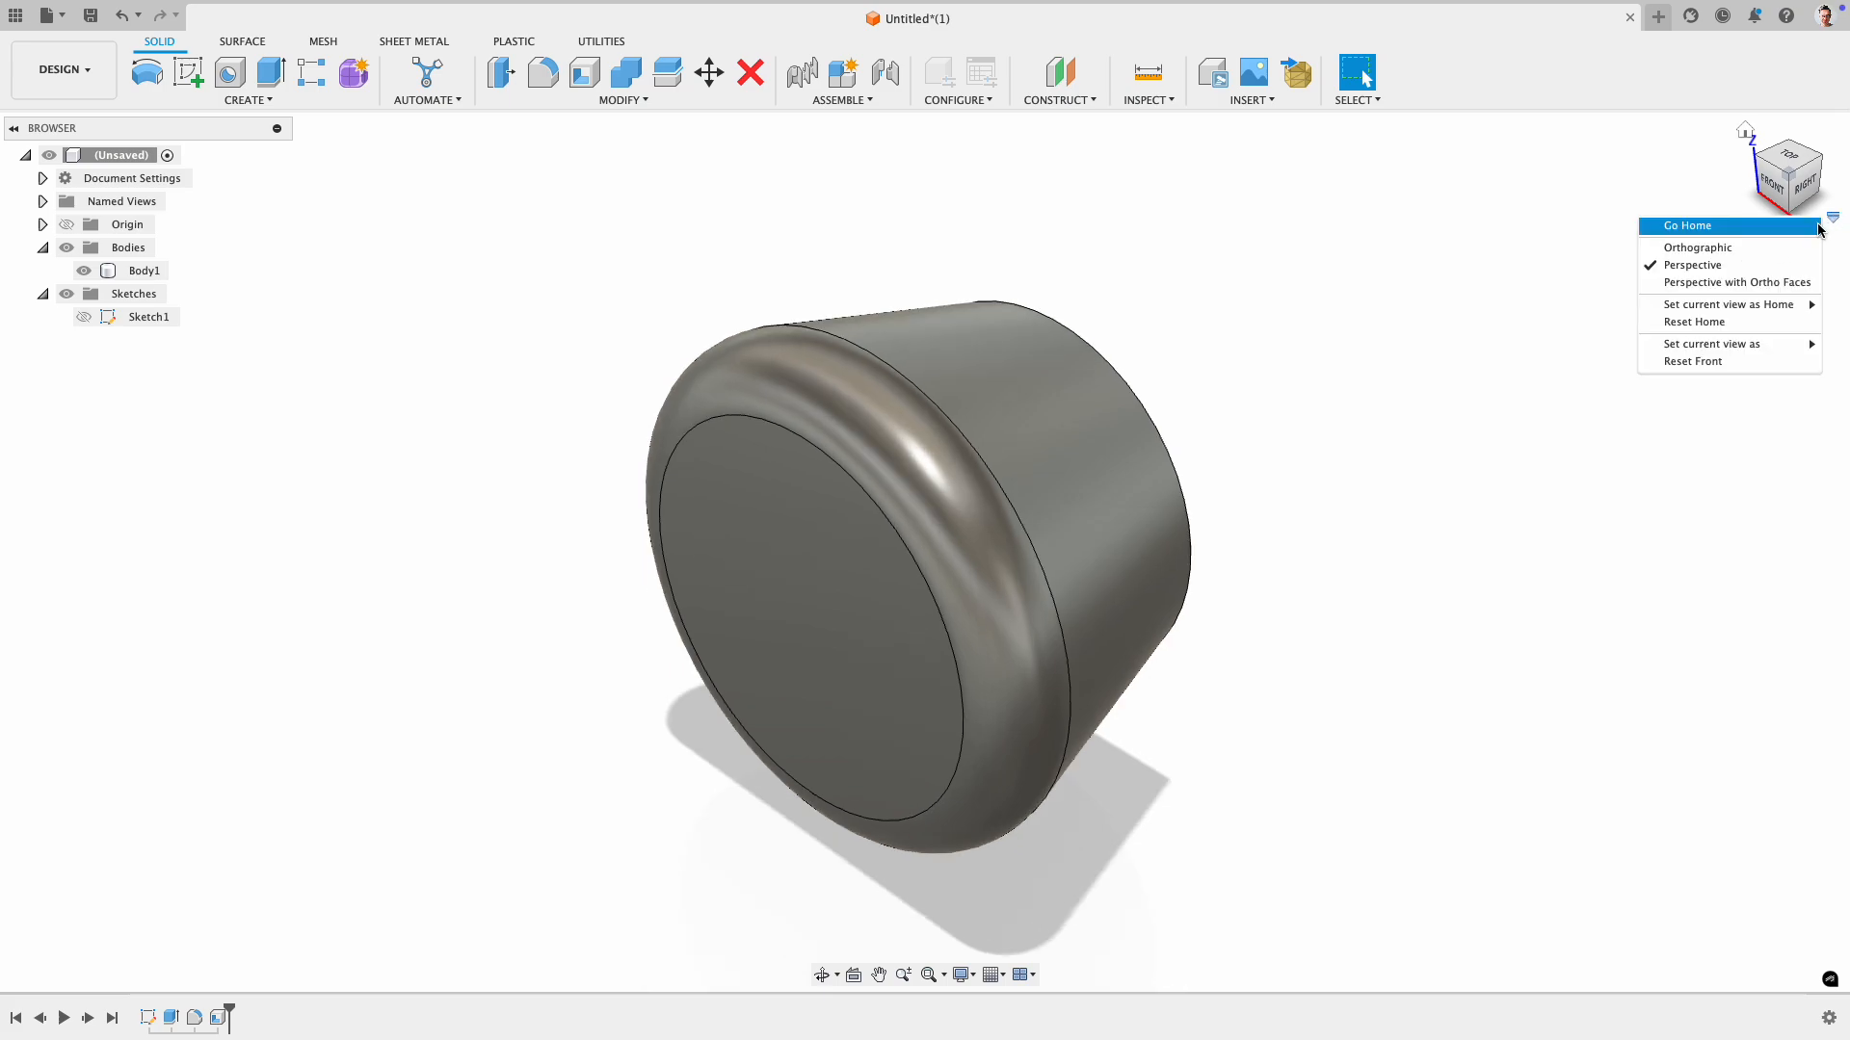
pyautogui.click(1765, 254)
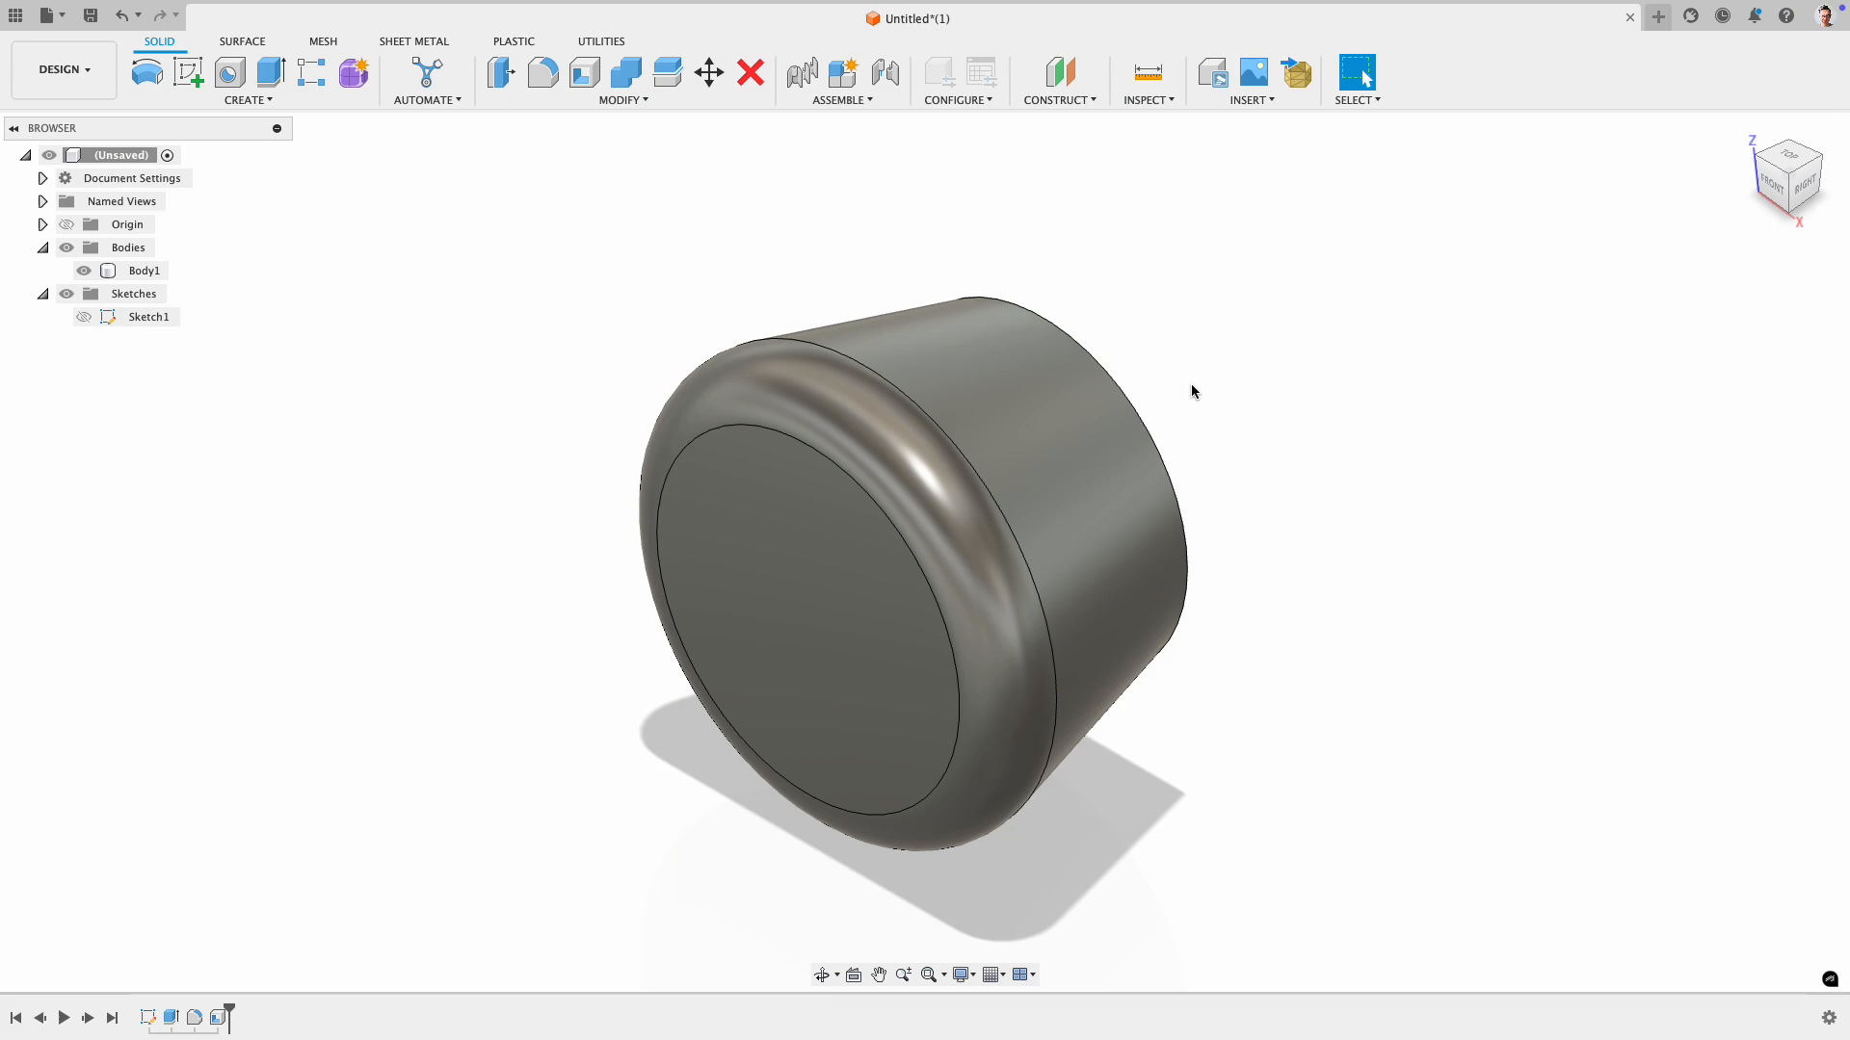
# - Close the untitled shelled-body design and quit the application
pyautogui.click(1629, 19)
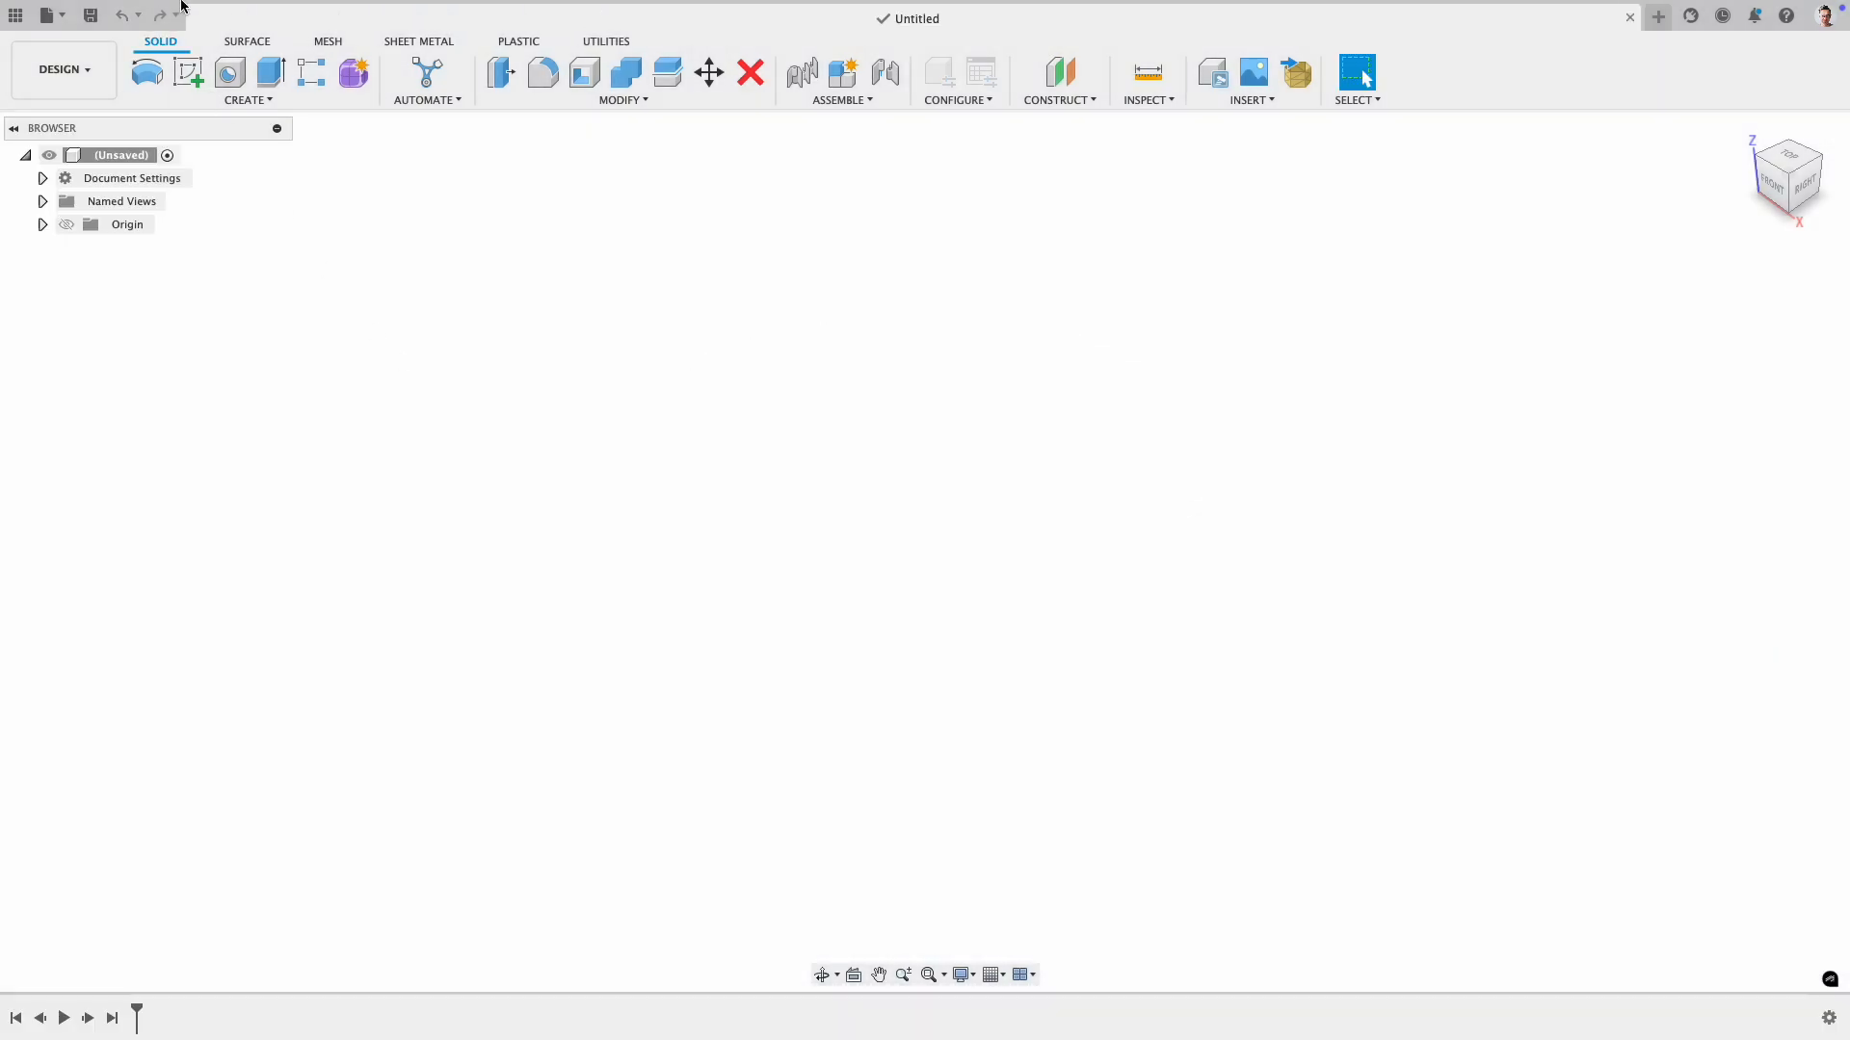
pyautogui.click(111, 7)
pyautogui.moveTo(91, 6)
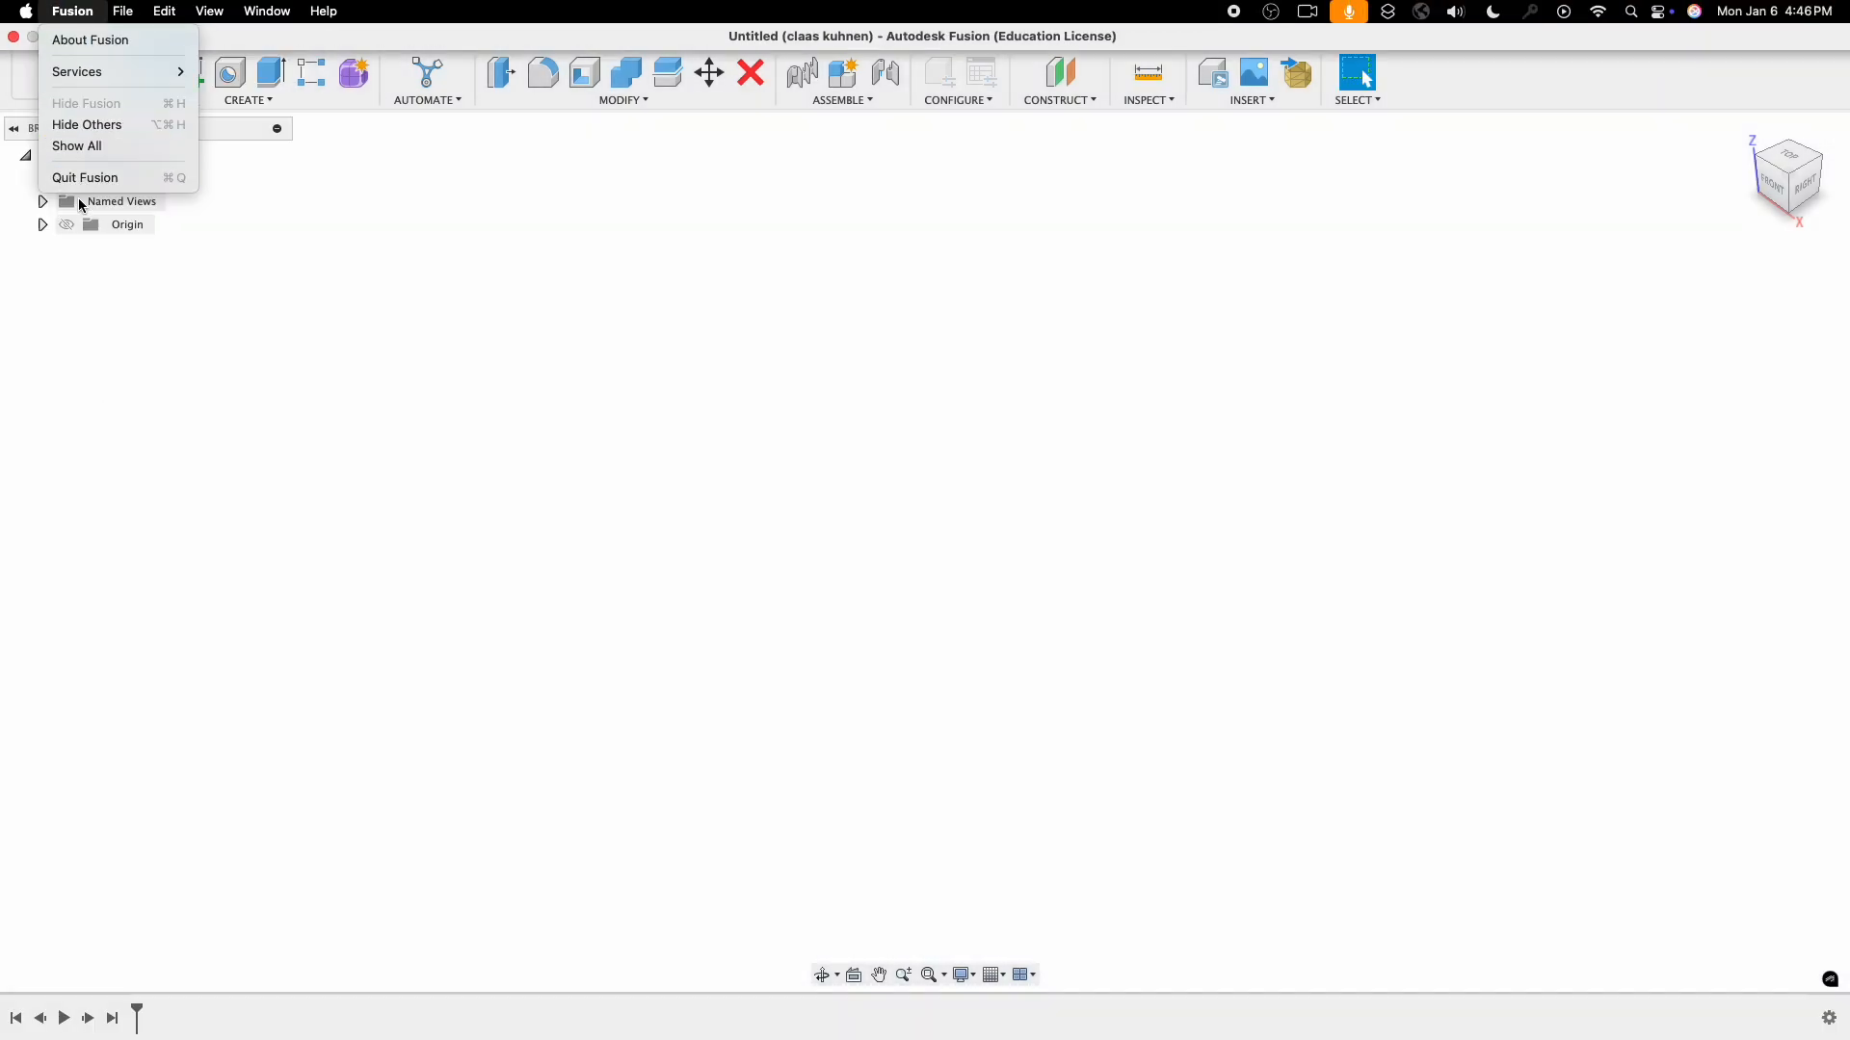
pyautogui.click(77, 180)
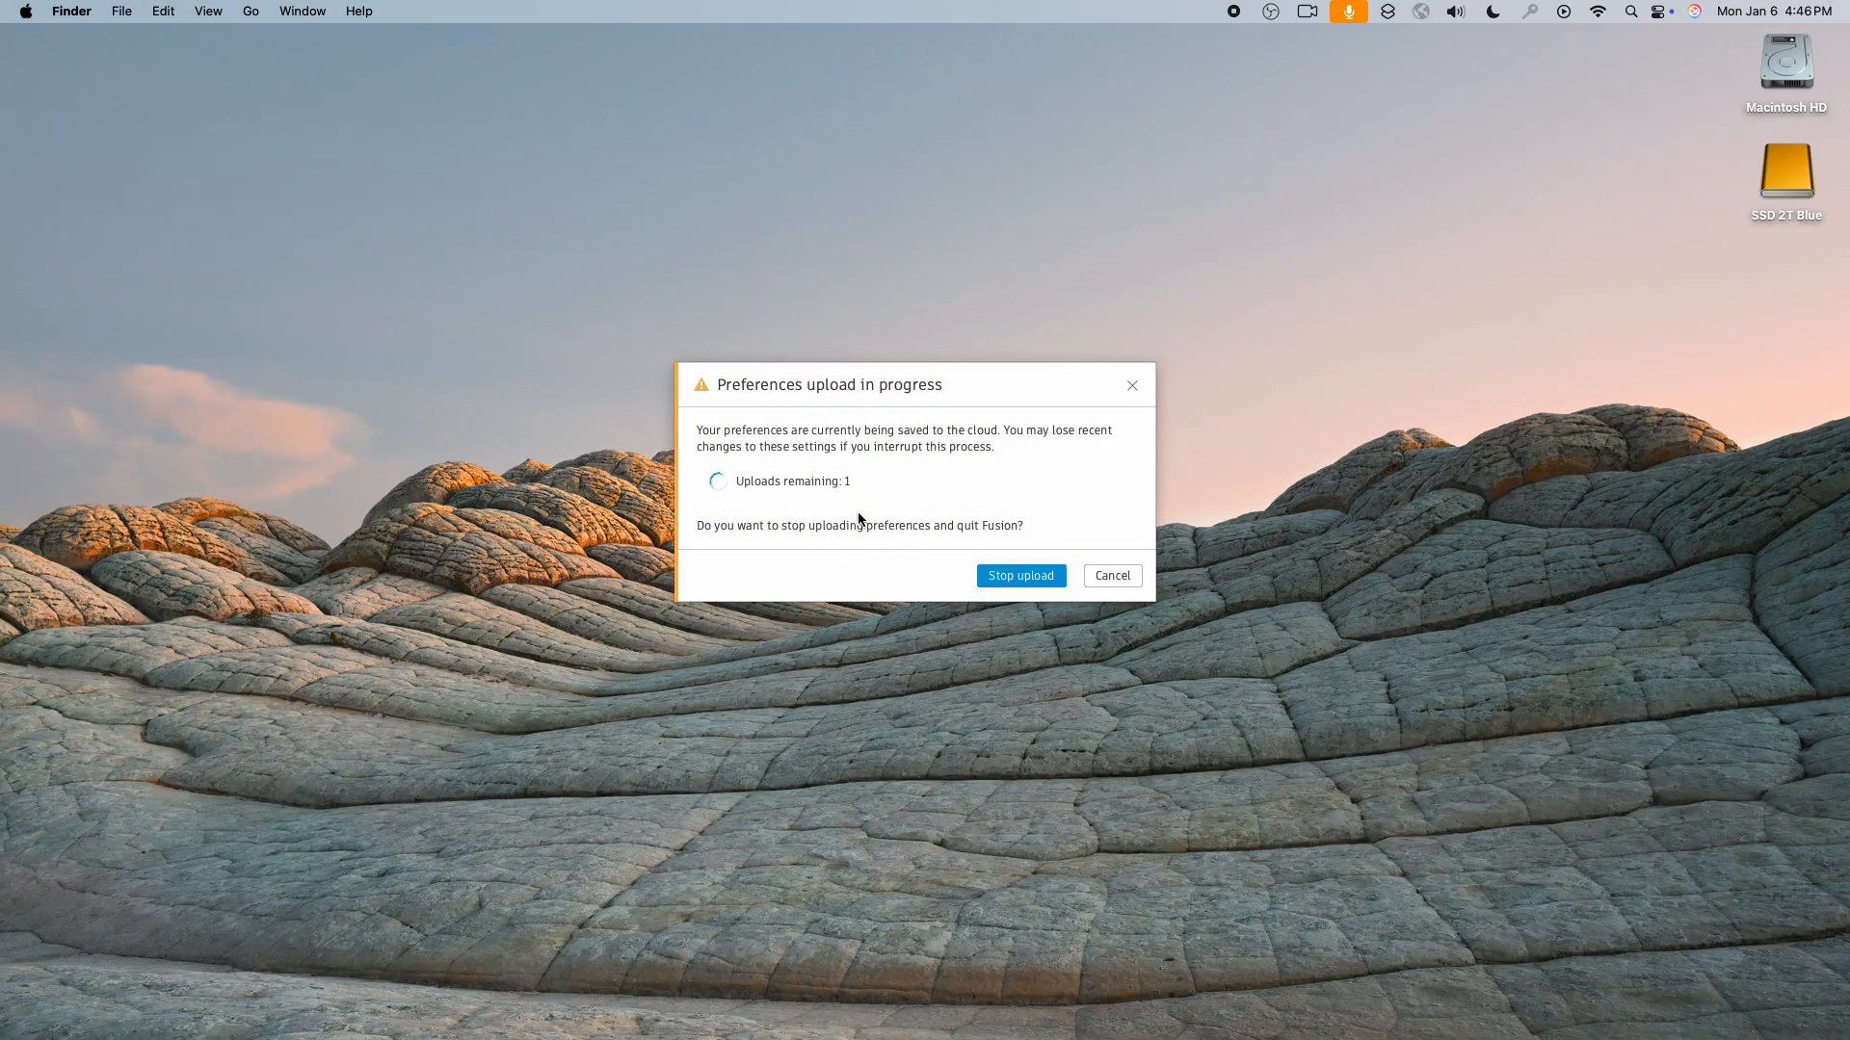